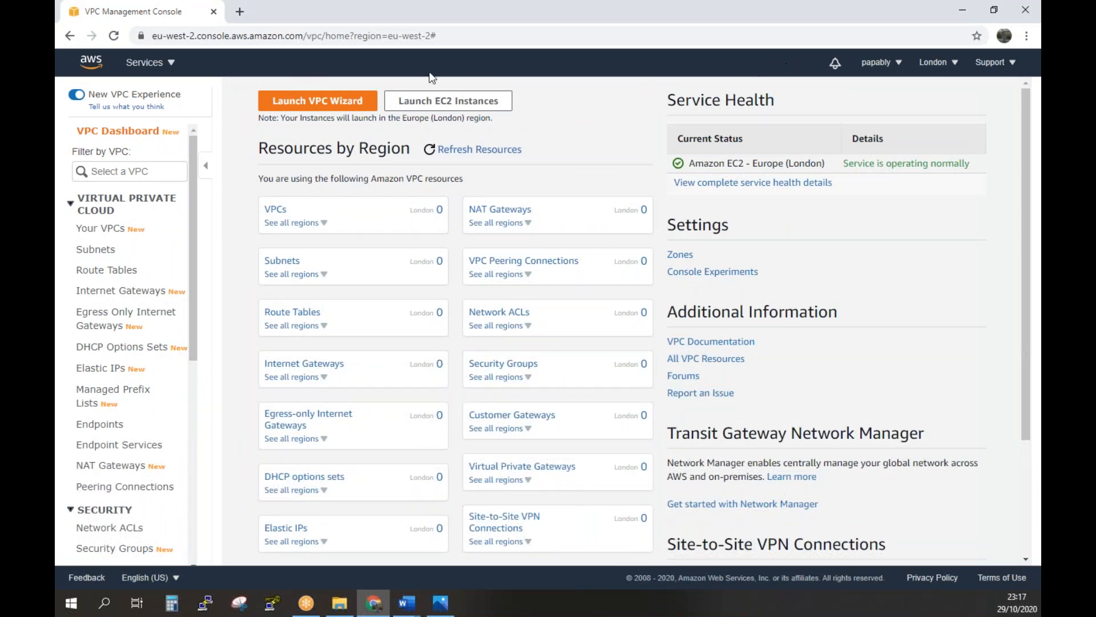
Reload the console page and open the VPC service's list of VPCs for the London region
left_click(114, 36)
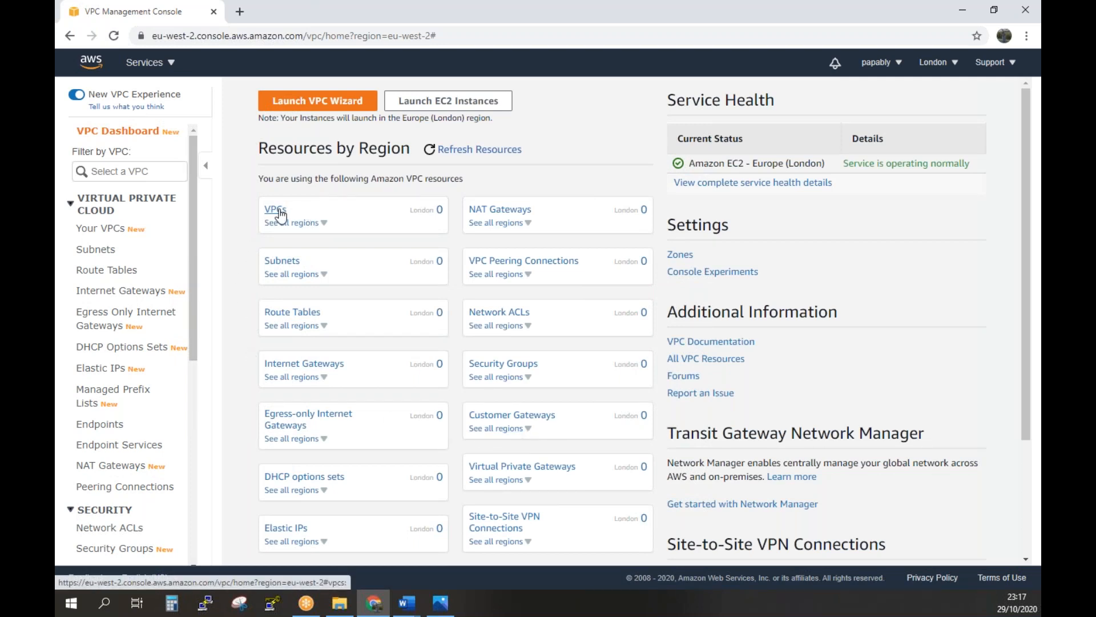
left_click(145, 64)
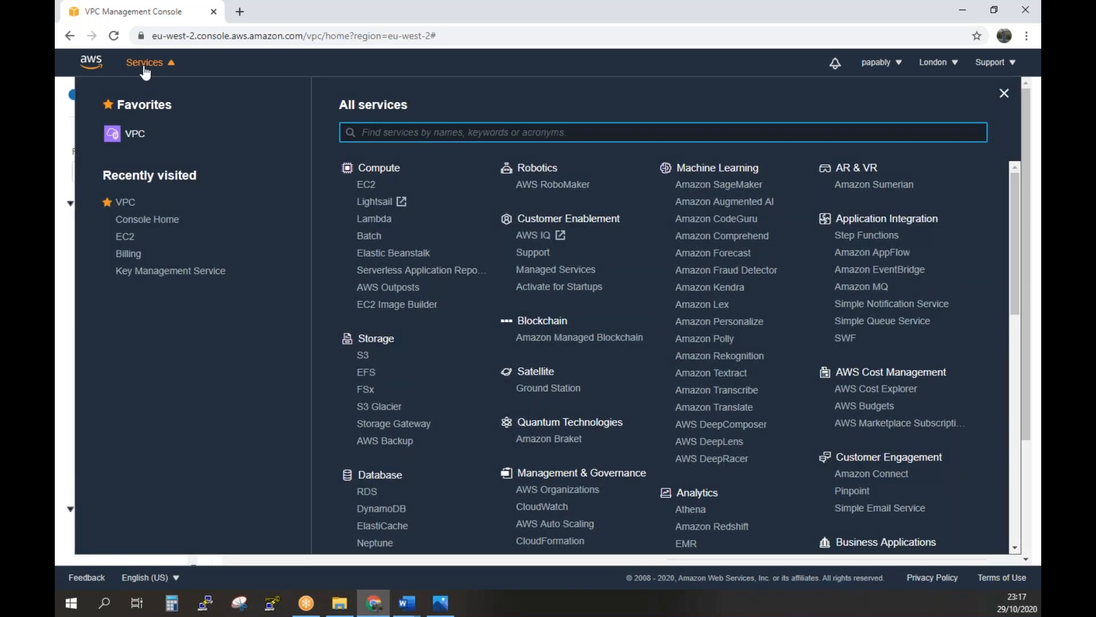
left_click(133, 202)
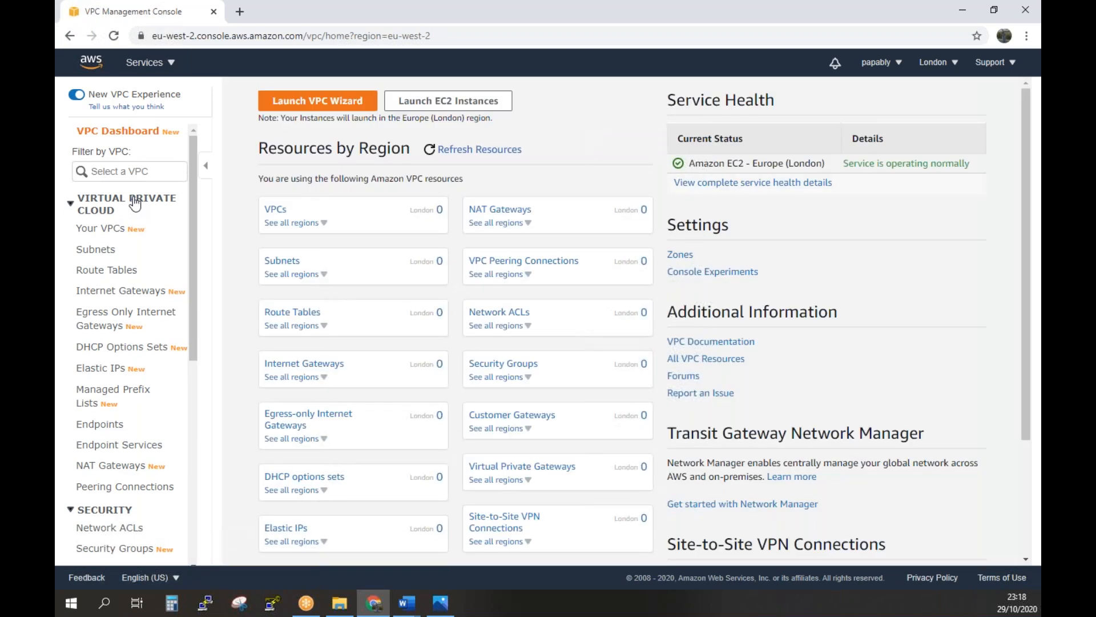
left_click(276, 210)
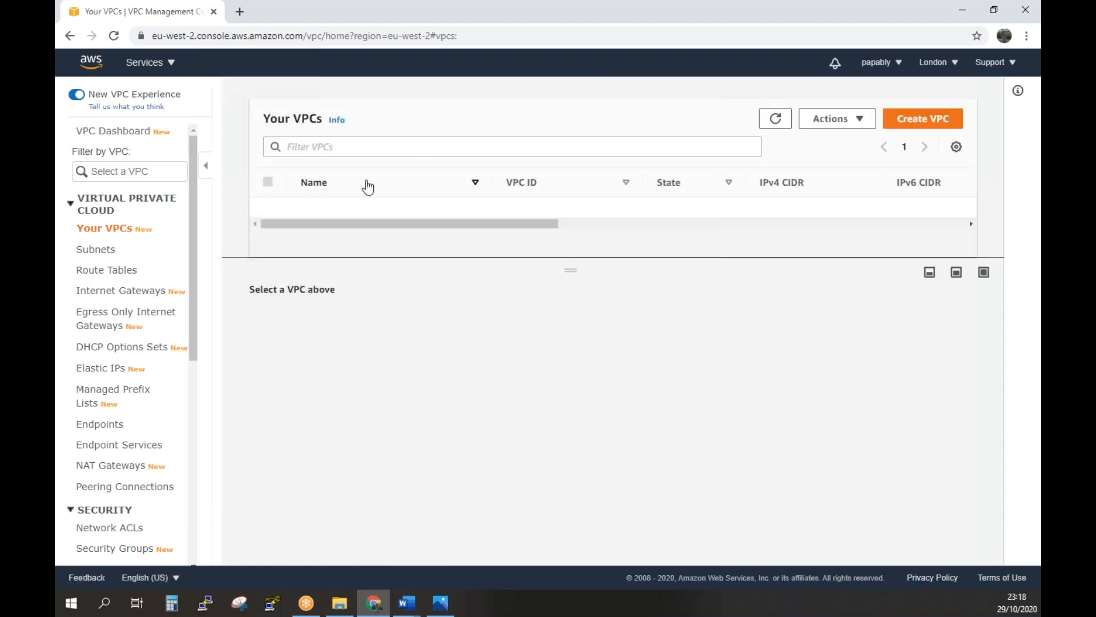
Create a VPC named VPC-LONDON with the IPv4 CIDR block 10.10.0.0/16
left_click(939, 122)
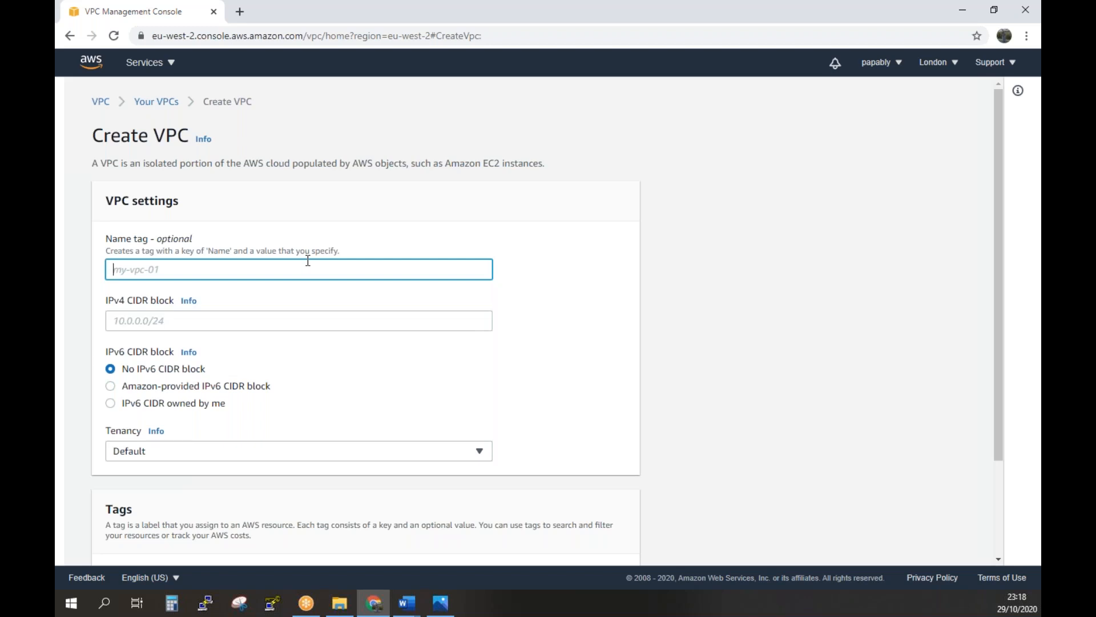
type("VPC-LONDON")
left_click(327, 318)
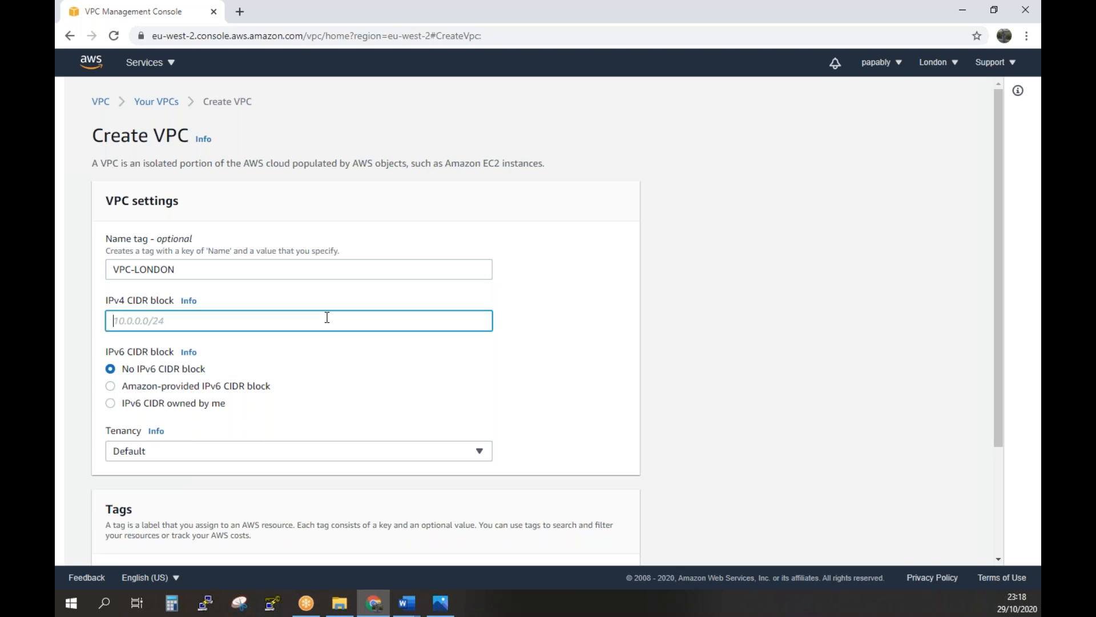
type("10.10.0.0/16")
scroll(481, 361, "down", 1)
scroll(499, 339, "down", 1)
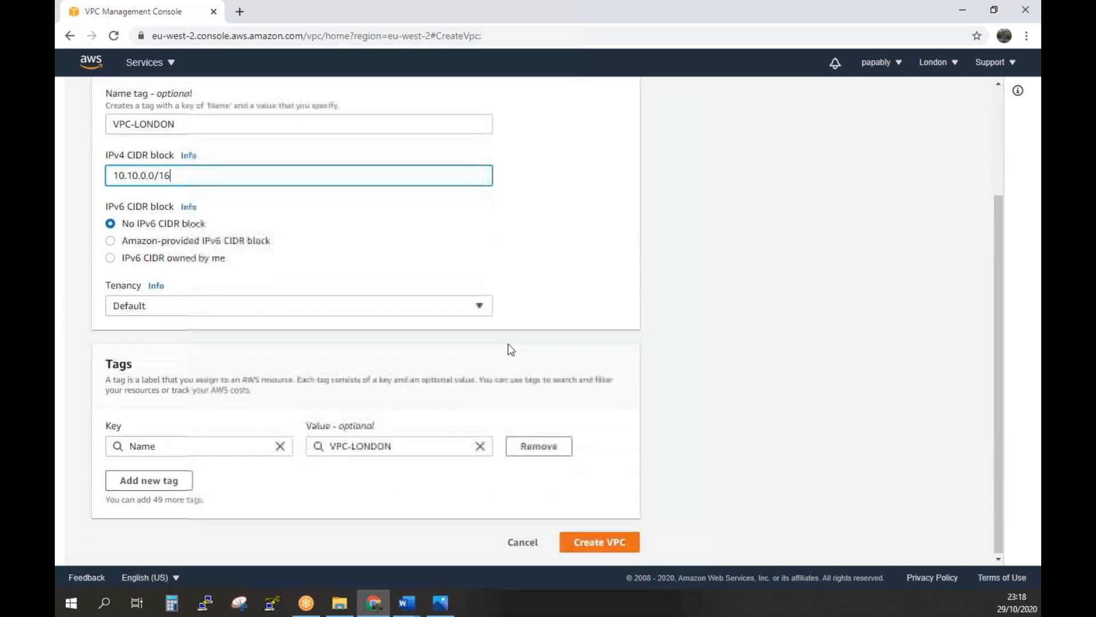
left_click(608, 548)
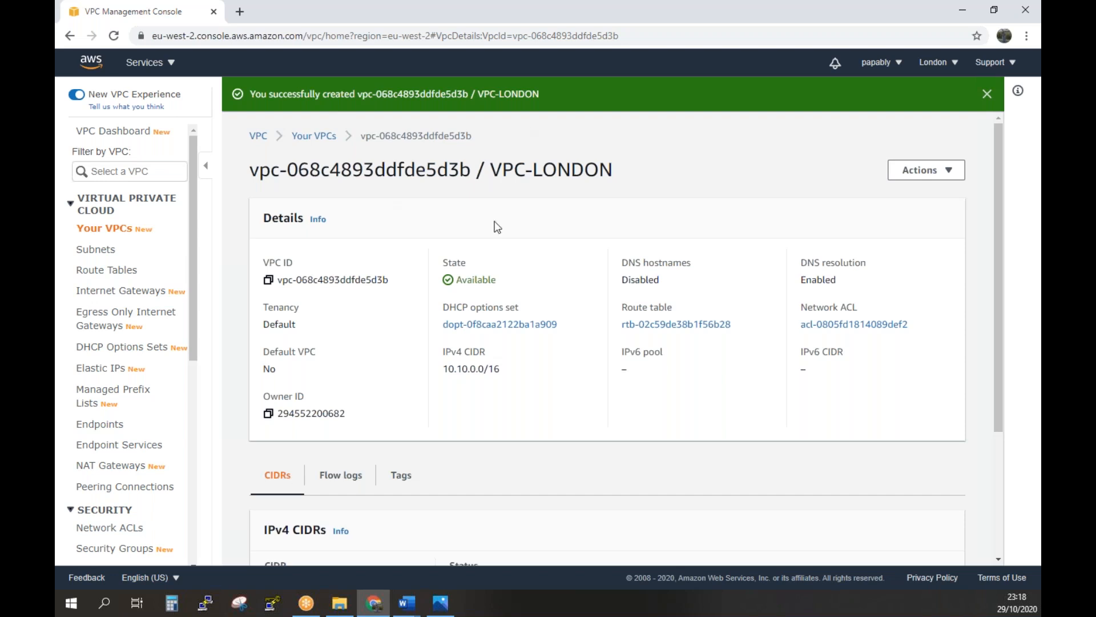
Create an internet gateway with the name tag IGW-LONDON
left_click(99, 294)
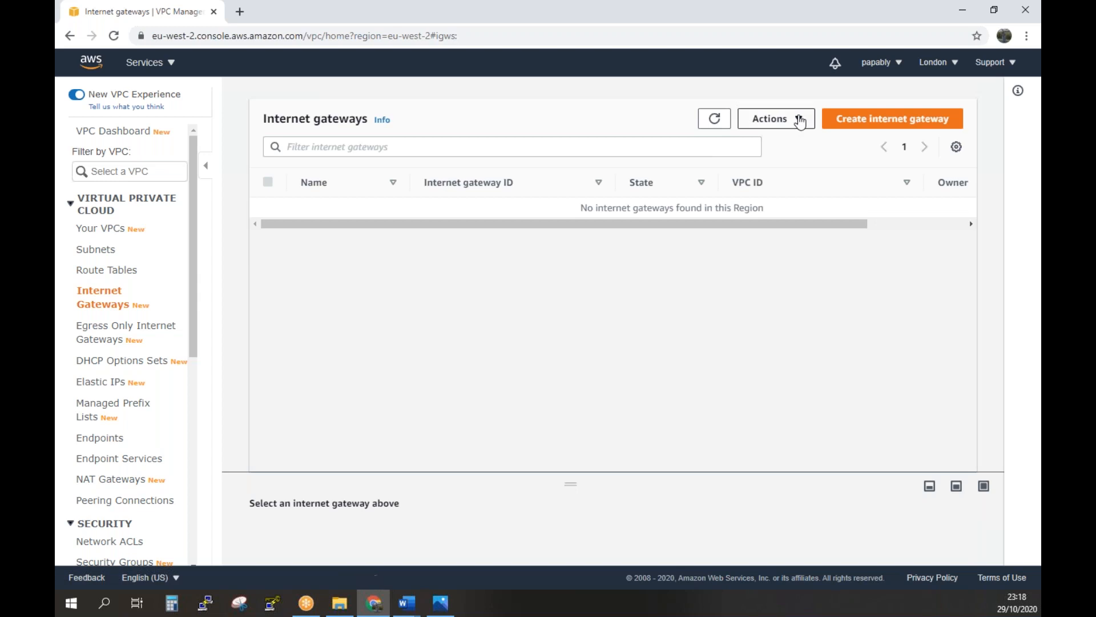
left_click(847, 122)
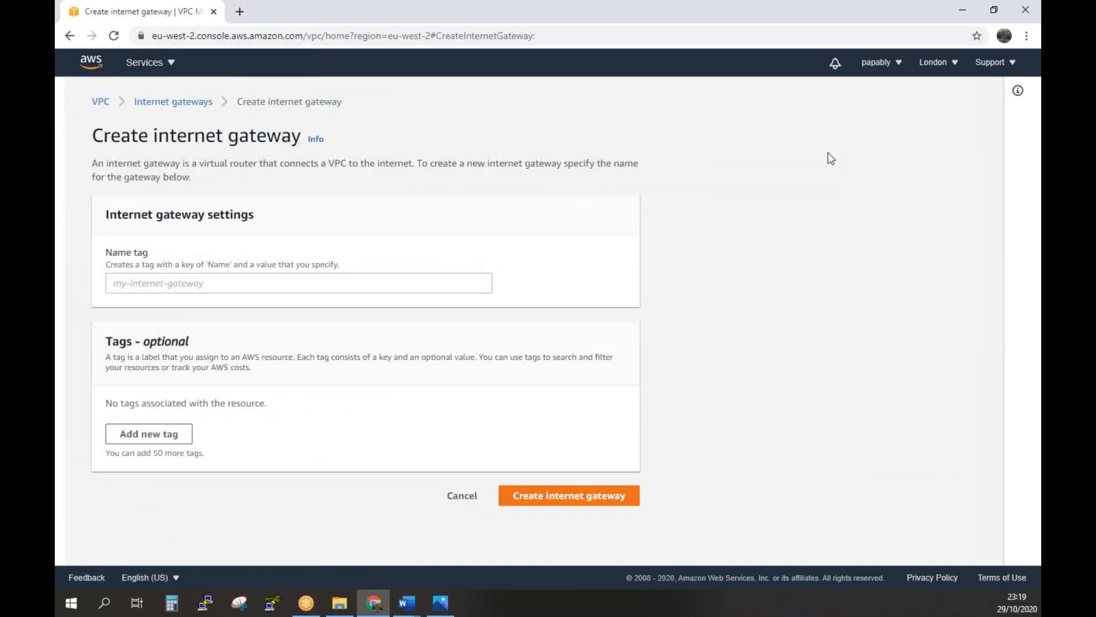
left_click(379, 285)
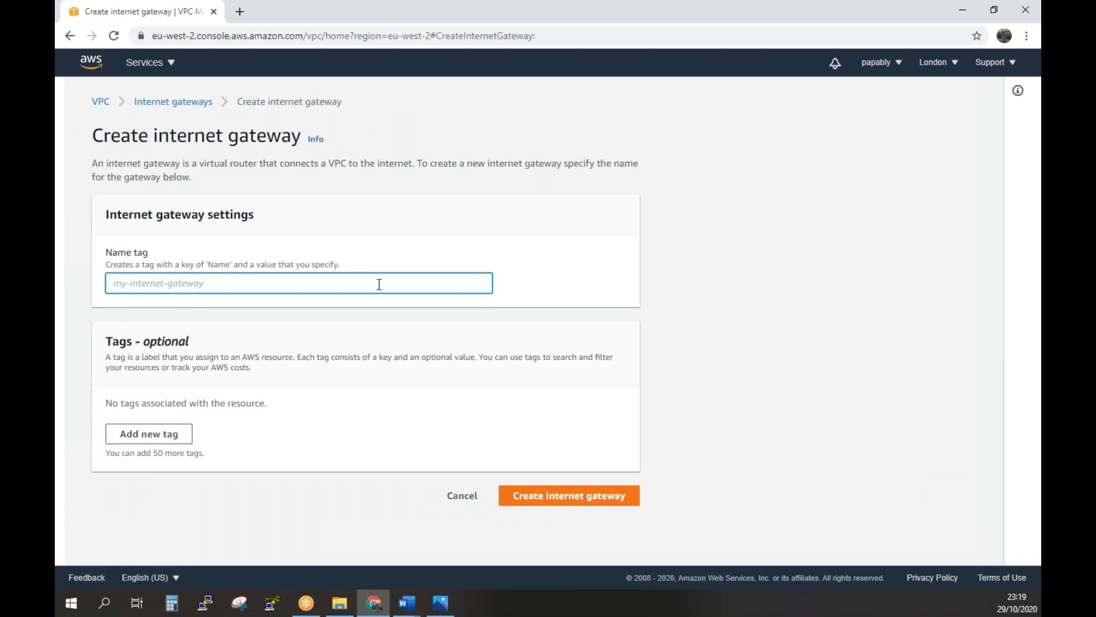
type("igw")
key("BackSpace")
key("BackSpace")
key("BackSpace")
type("IG")
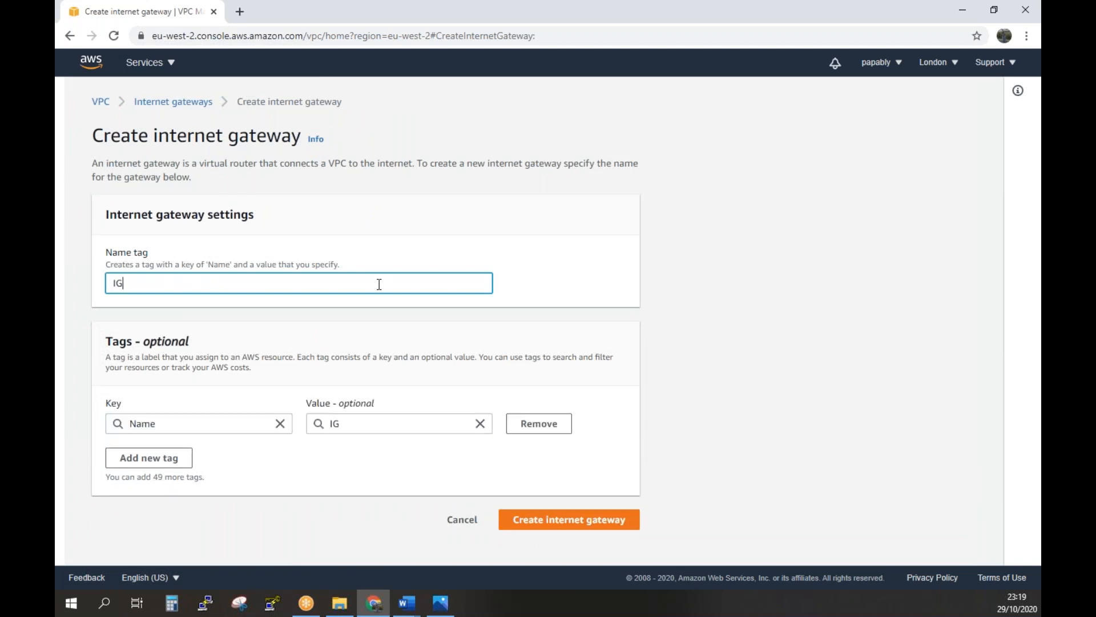
type("W-LONDON")
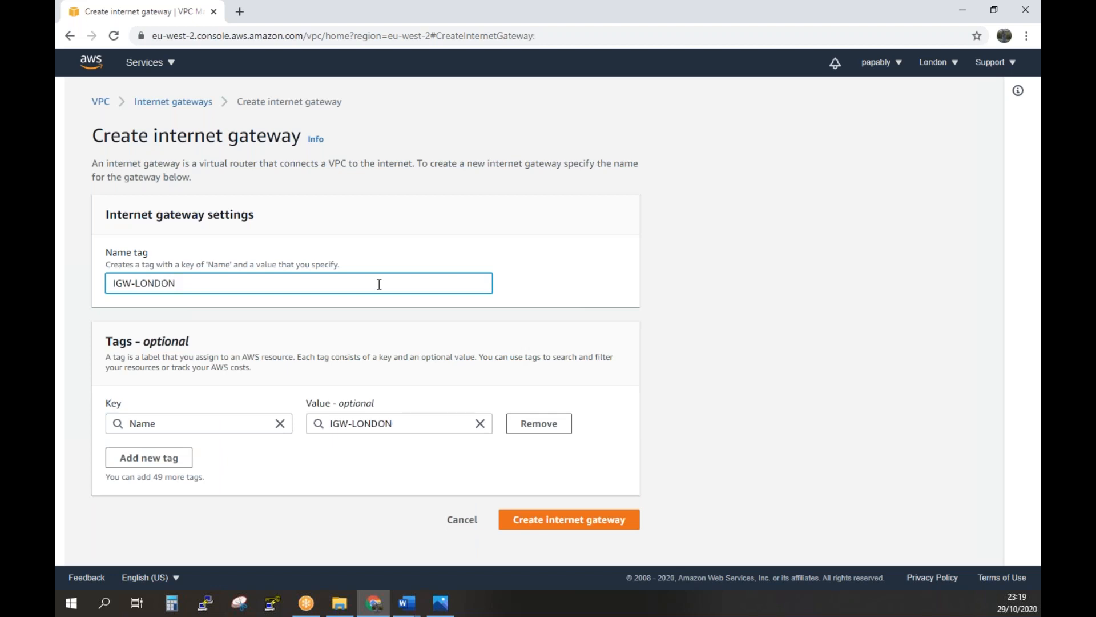
left_click(621, 524)
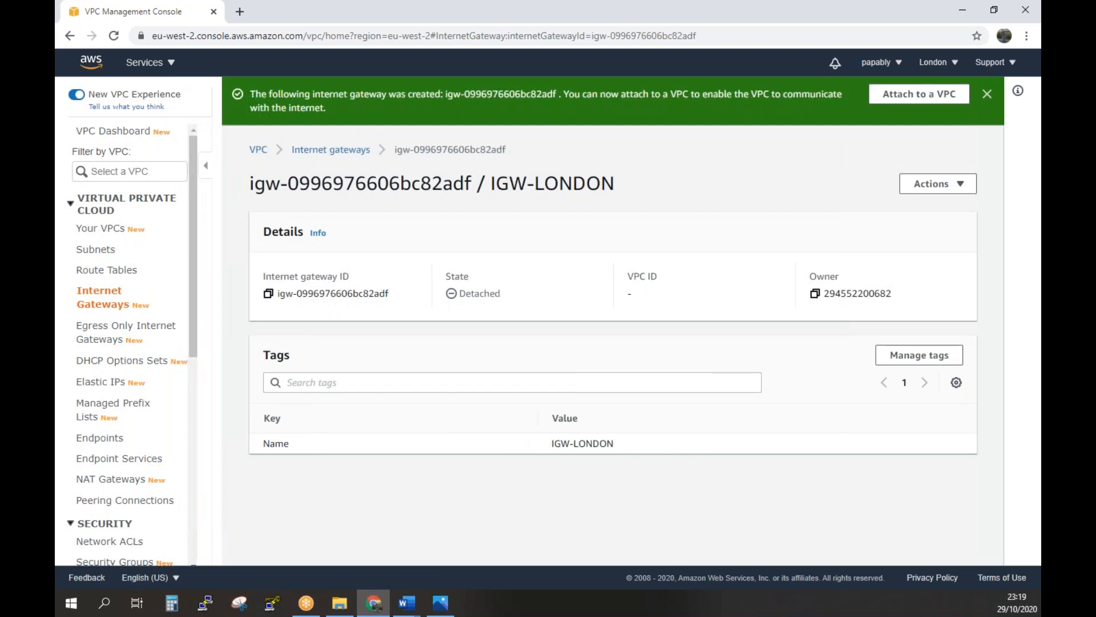
Attach the IGW-LONDON internet gateway to VPC-LONDON
left_click(948, 94)
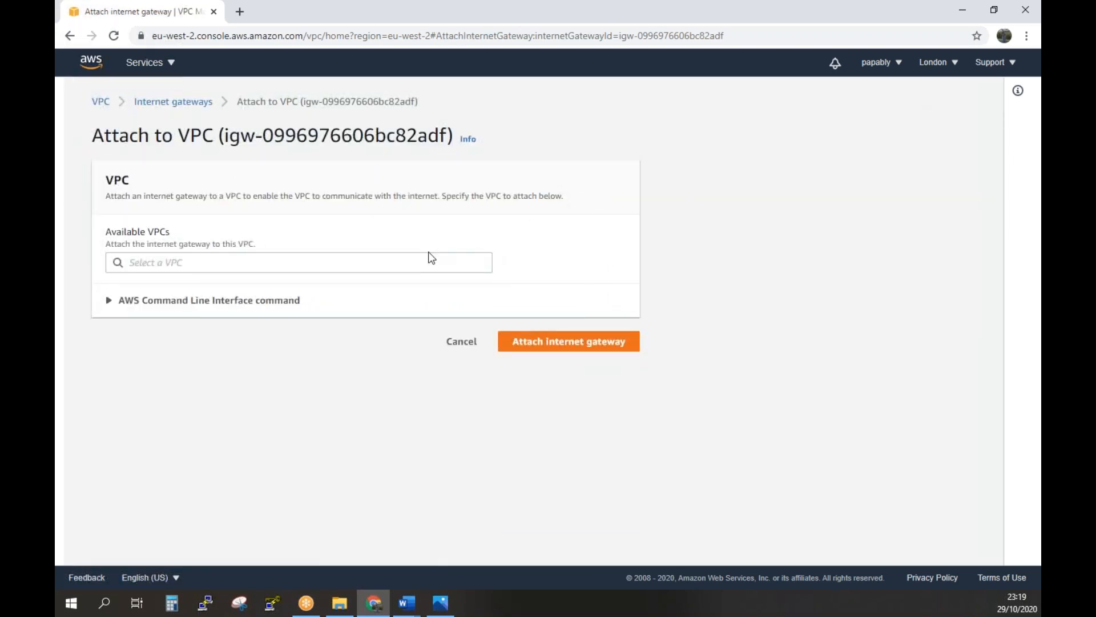
left_click(408, 262)
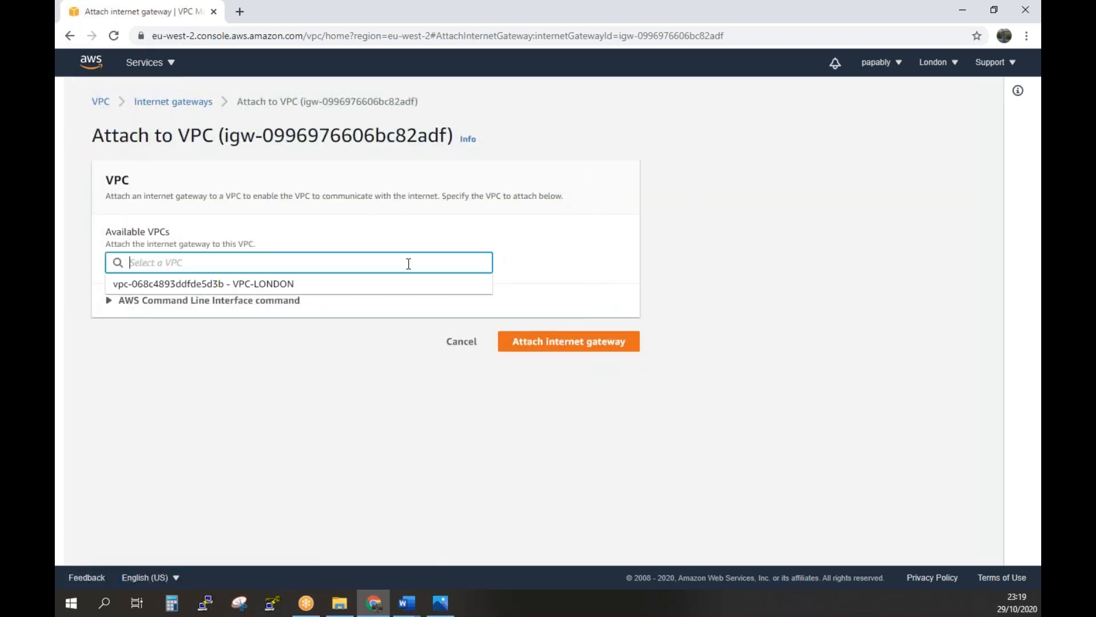
left_click(254, 285)
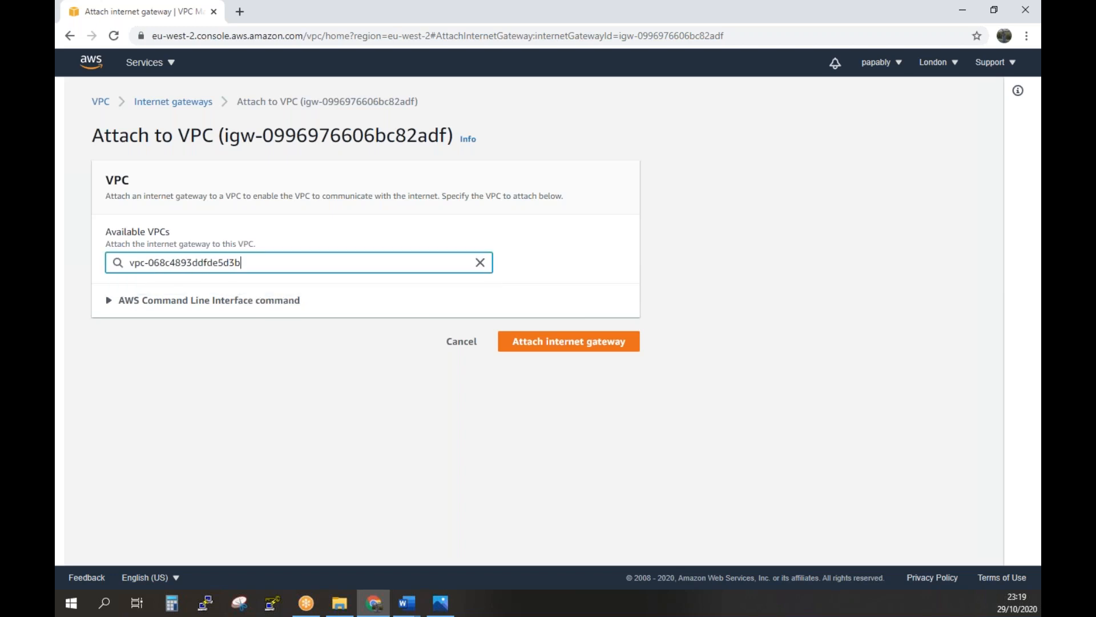
left_click(538, 347)
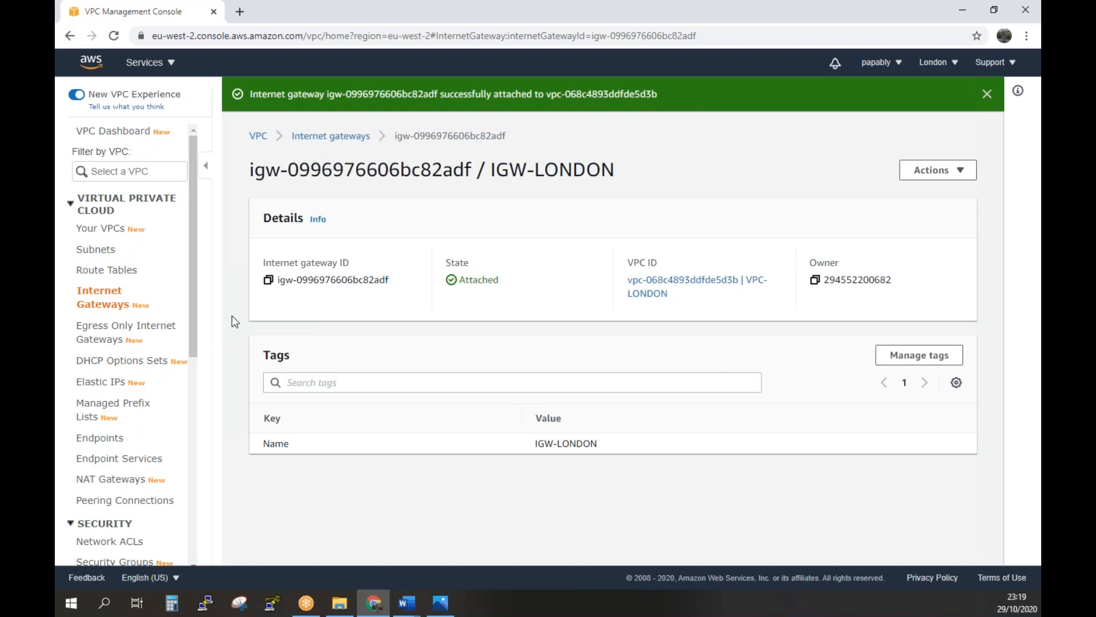
Start a new subnet with the name tag LONDON-SUBNET and assign it to VPC-LONDON
left_click(115, 249)
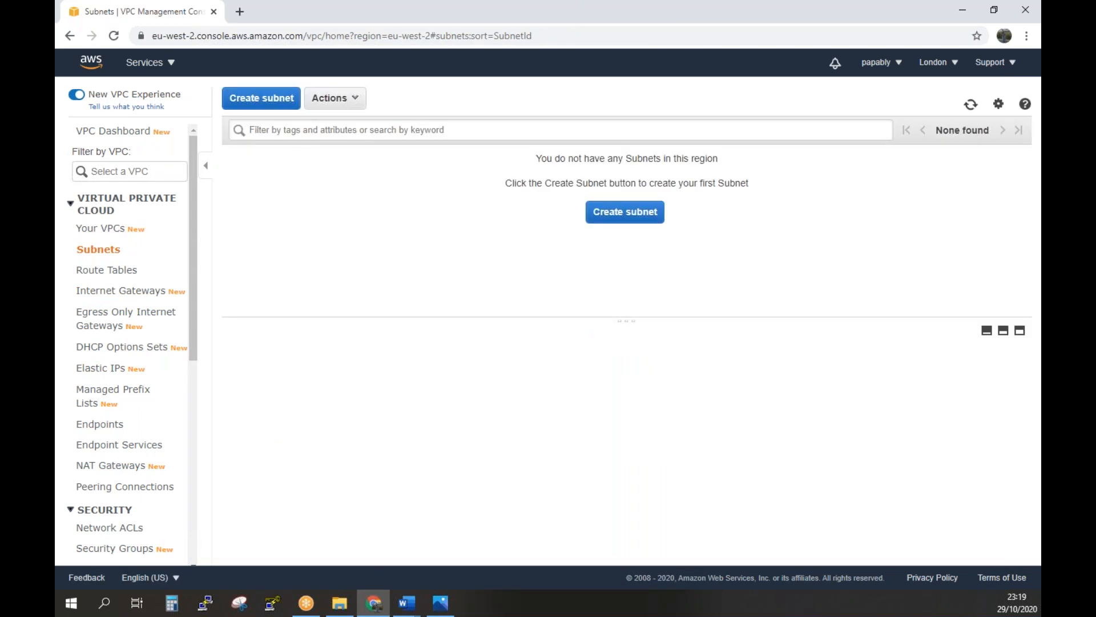
left_click(630, 216)
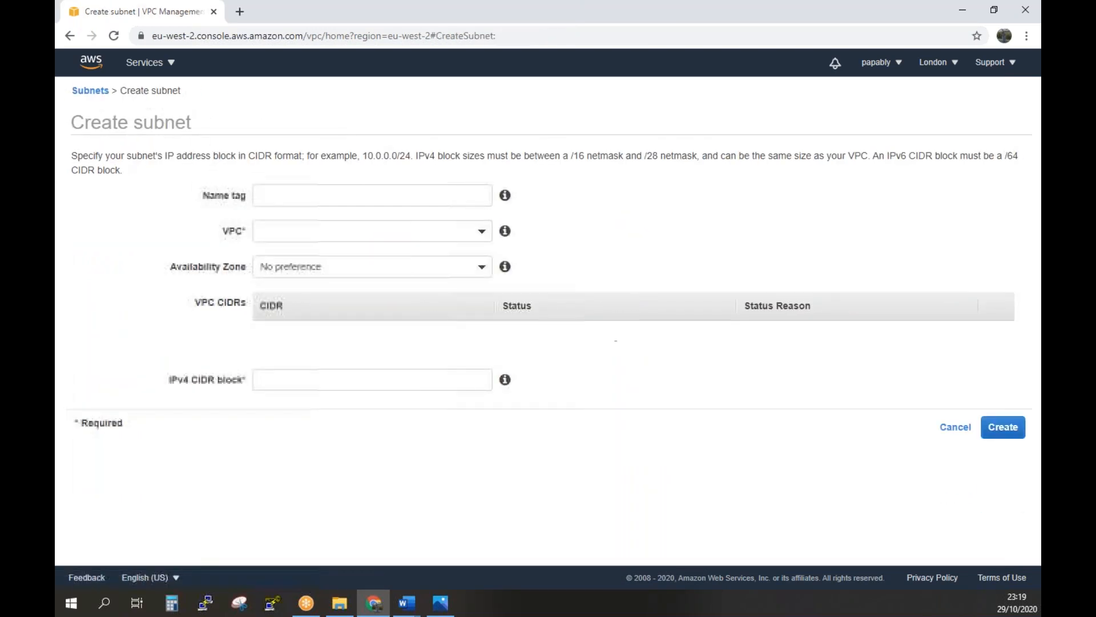
left_click(385, 195)
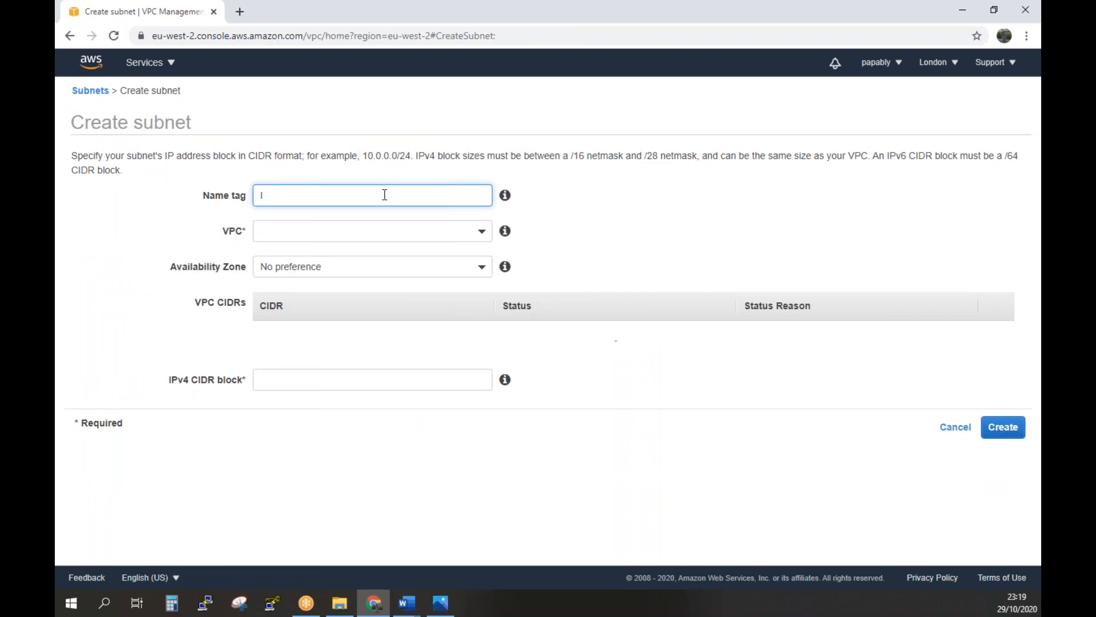
type("LONDON-SUBNET")
left_click(481, 234)
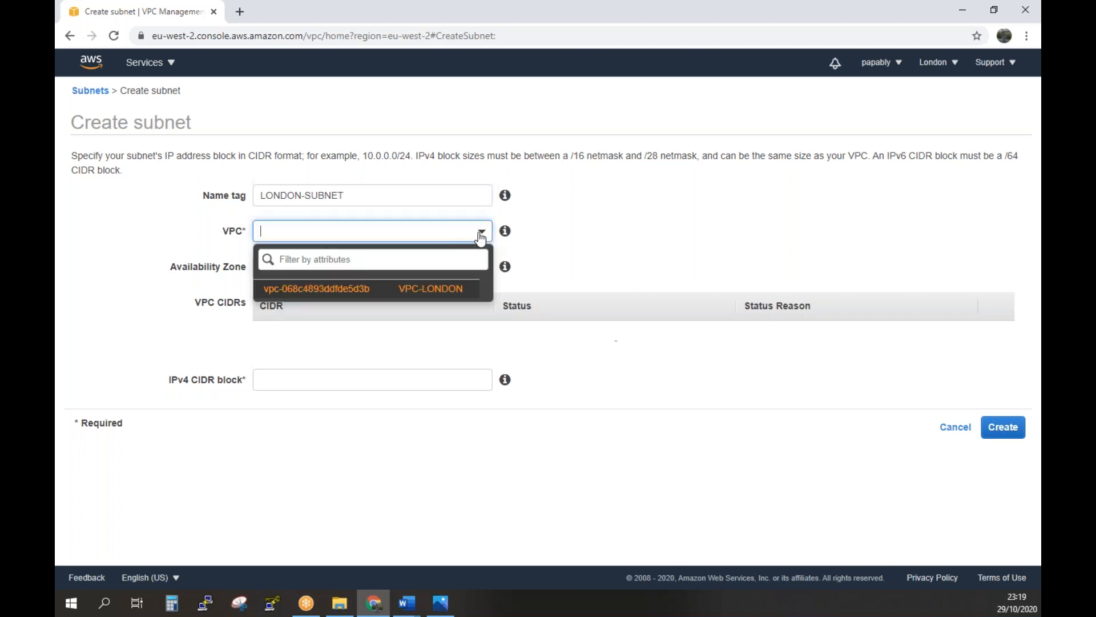
left_click(446, 290)
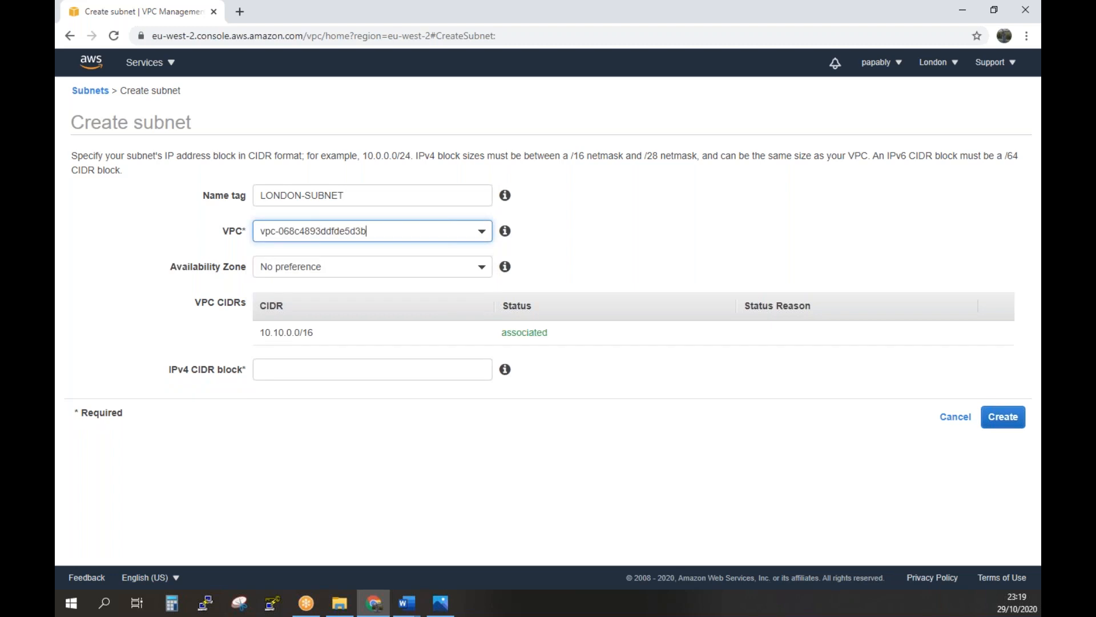
Set the subnet's availability zone to eu-west-2a and its IPv4 CIDR block to 10.10.0.0/24, and create it
left_click(481, 273)
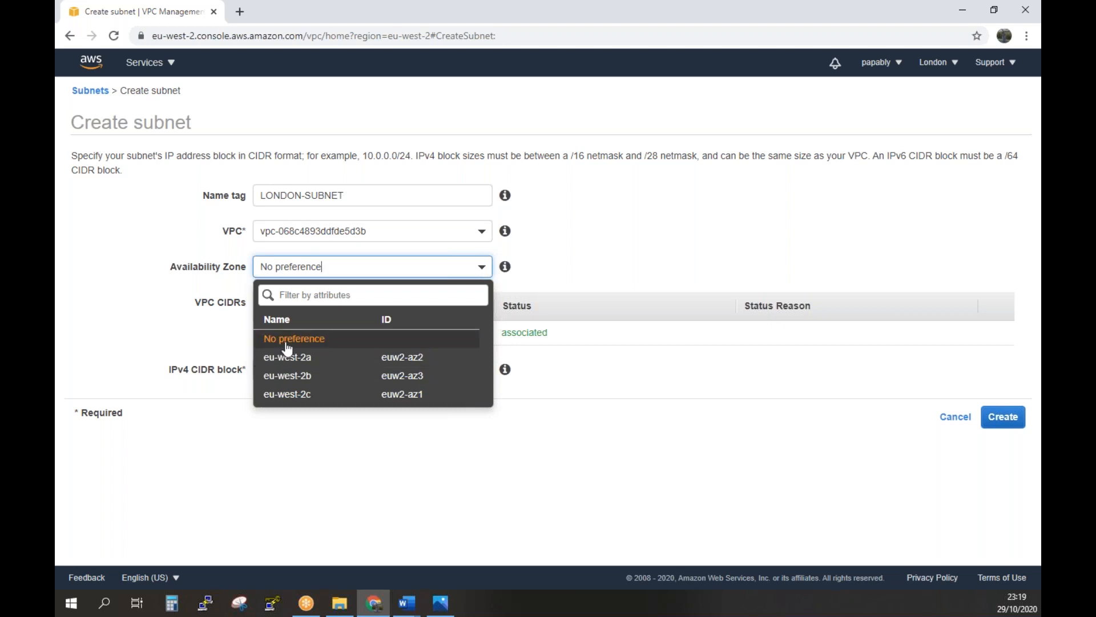
left_click(390, 359)
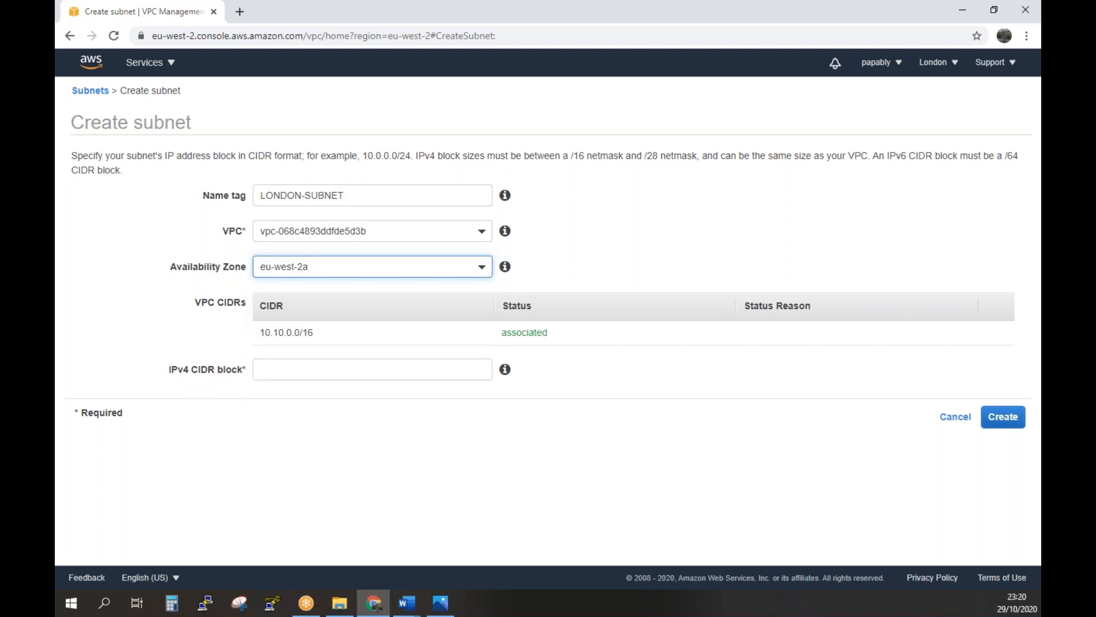
left_click(405, 374)
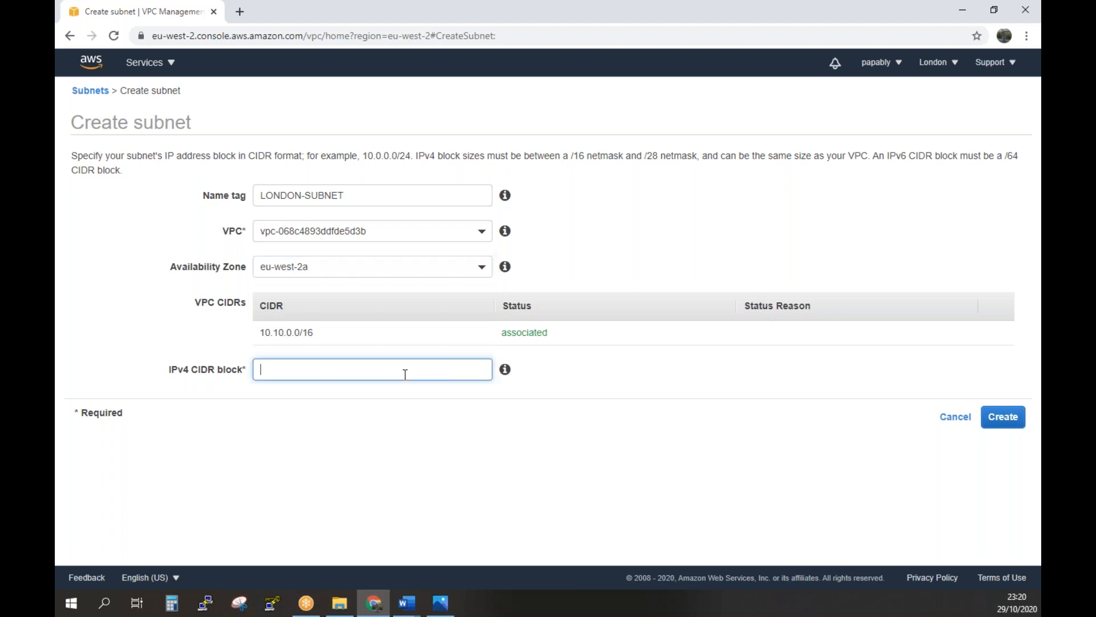
type("10.10.0.0/24")
left_click(1003, 417)
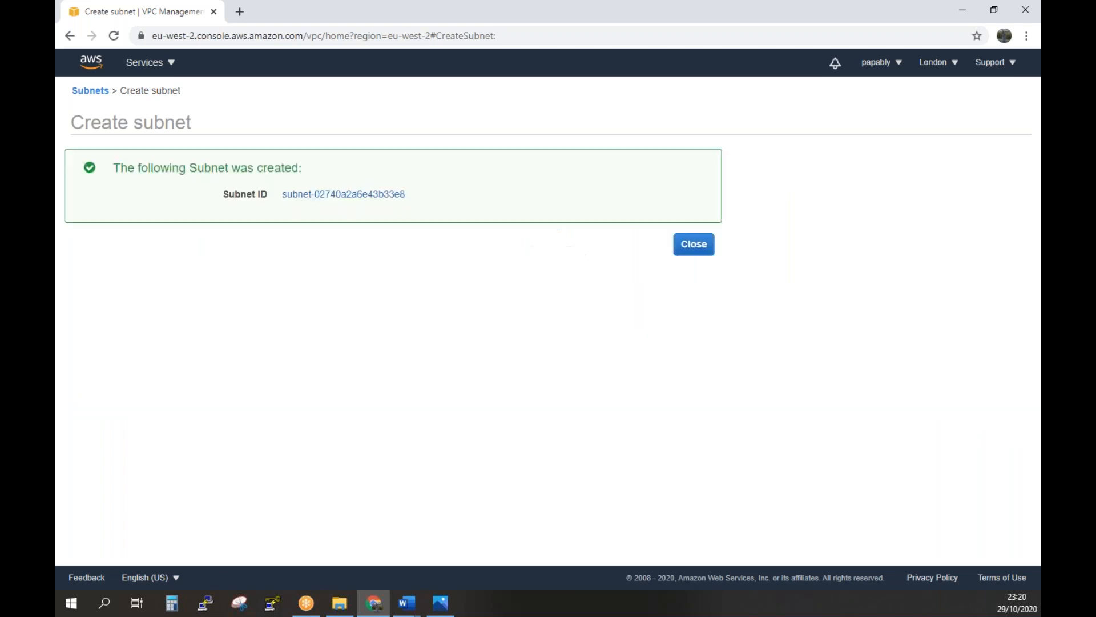
left_click(692, 250)
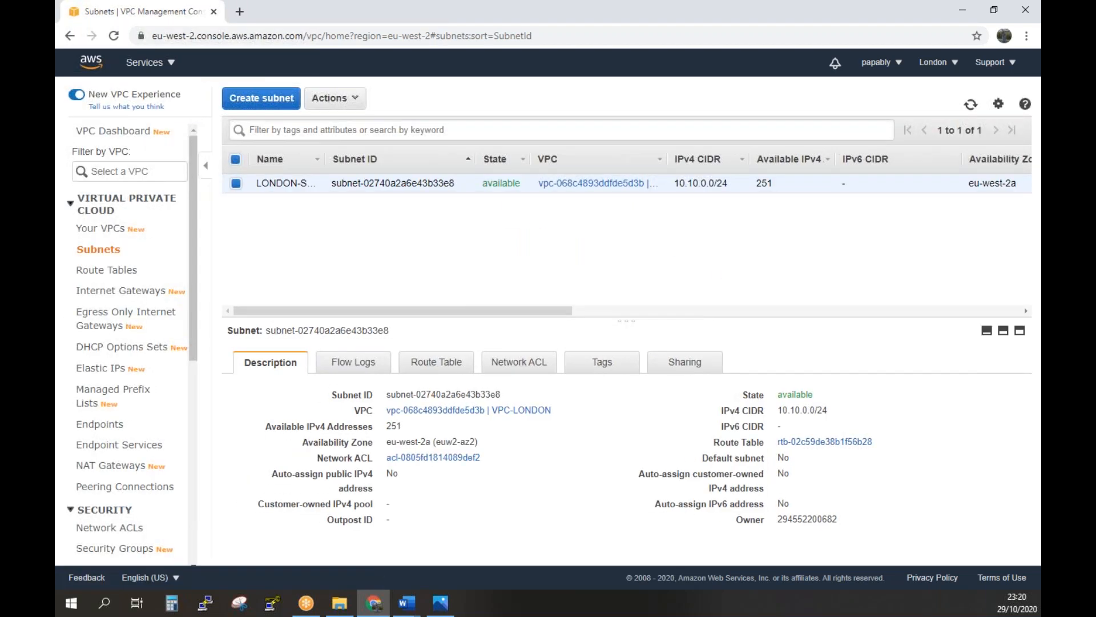
Create a route table named RT-LONDON in VPC-LONDON and return to the route table list
left_click(97, 274)
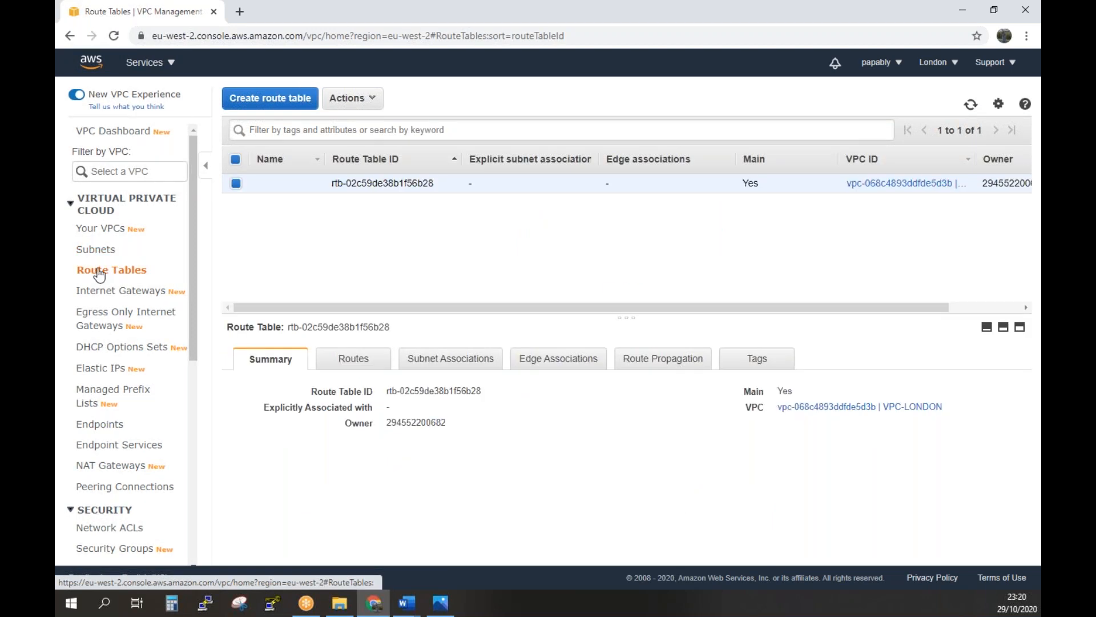
left_click(273, 101)
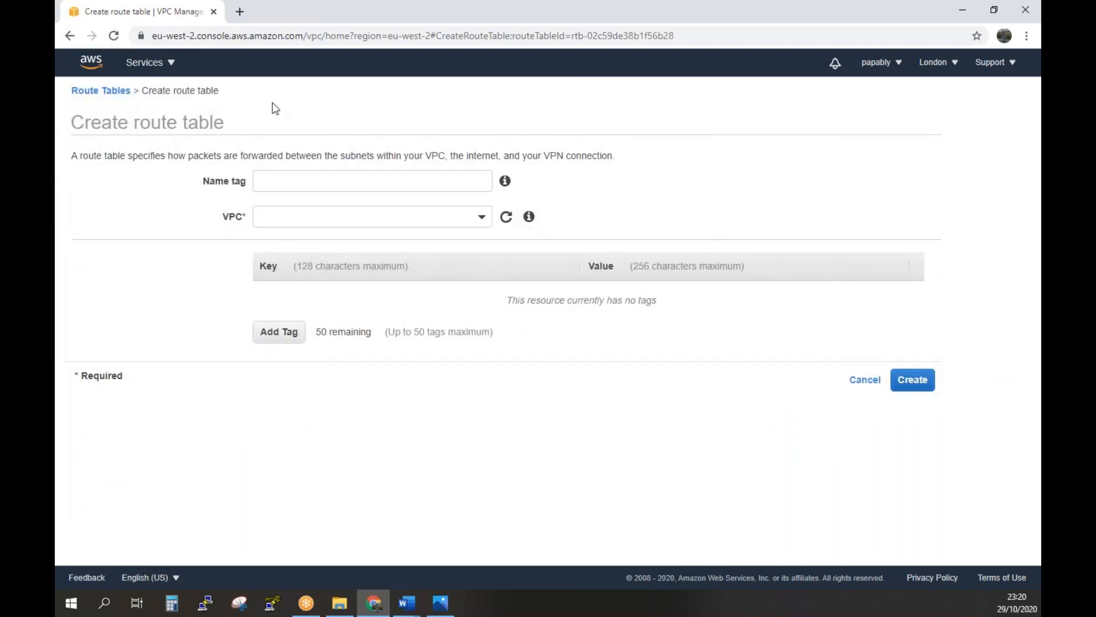
left_click(284, 181)
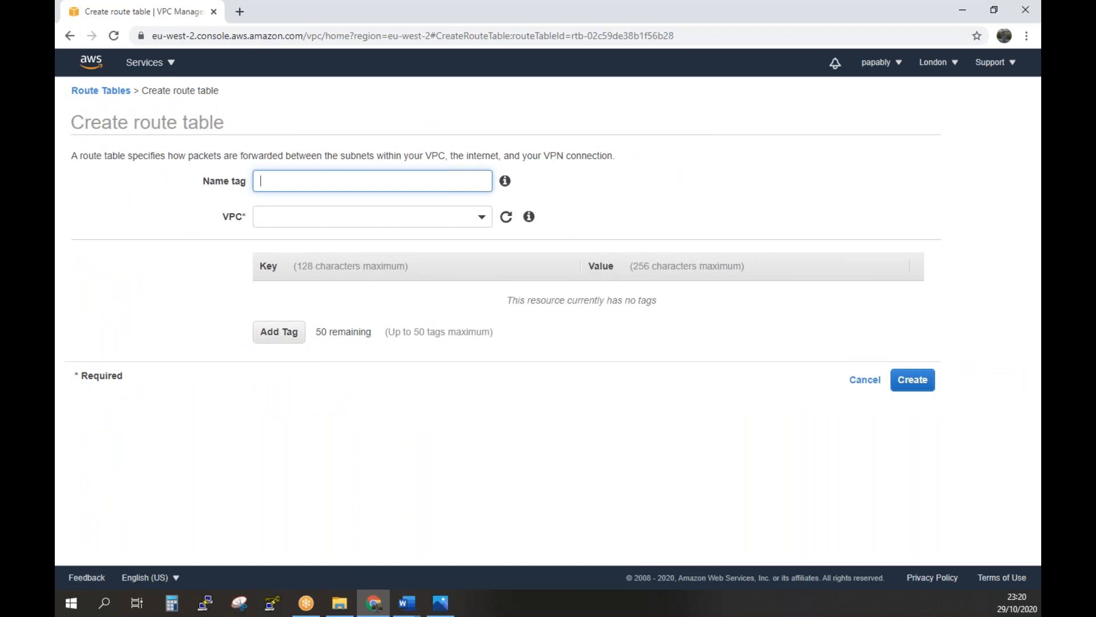
type("RT-LONDON")
left_click(478, 222)
left_click(426, 275)
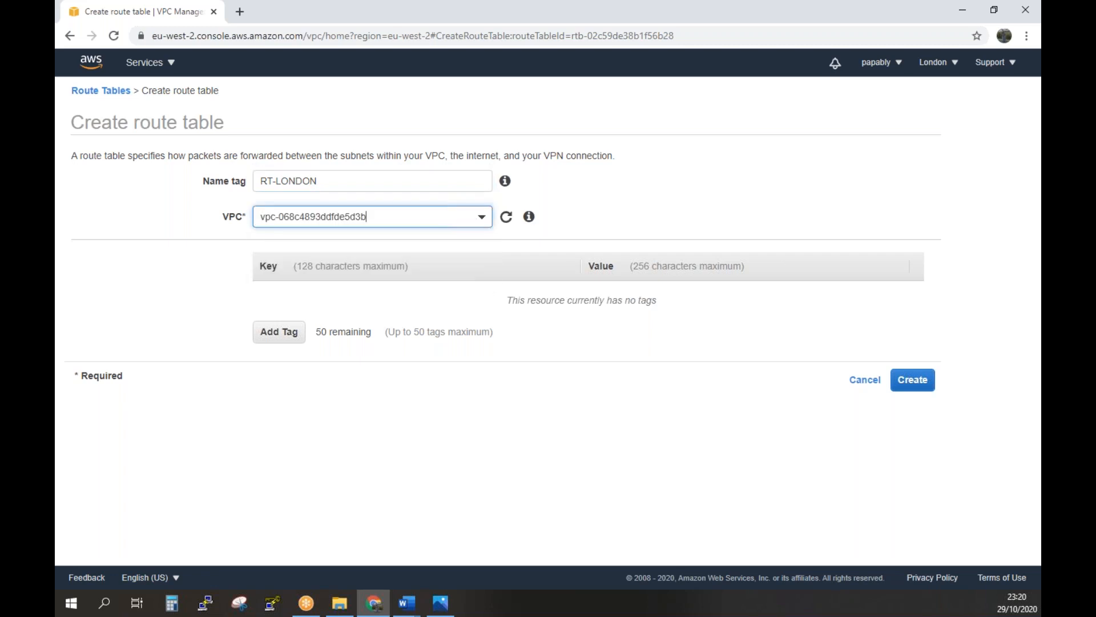
left_click(926, 382)
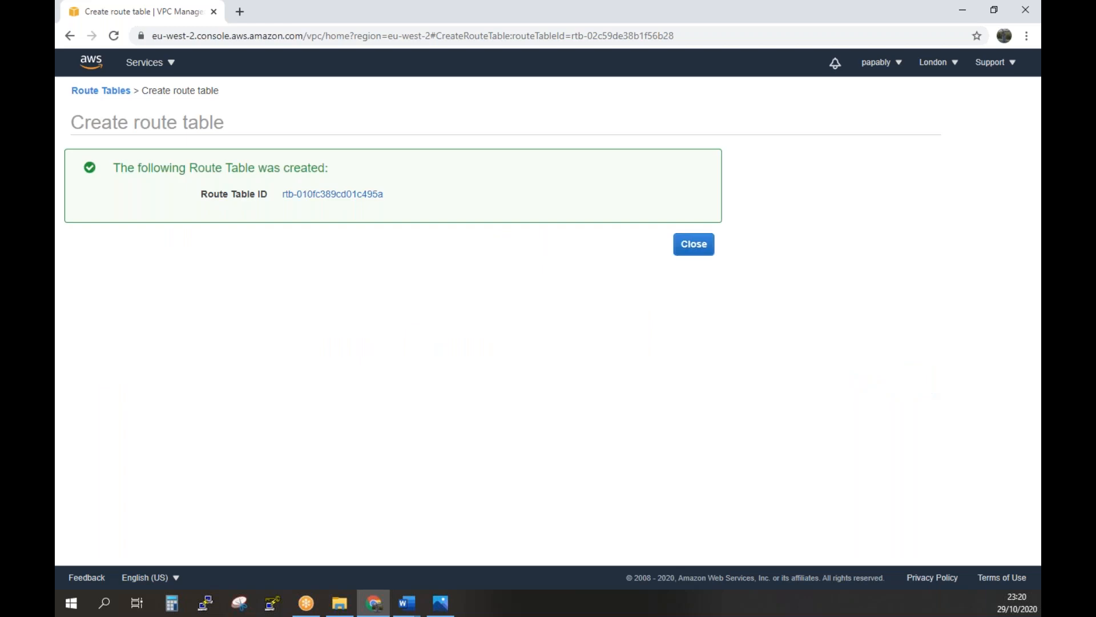
left_click(696, 246)
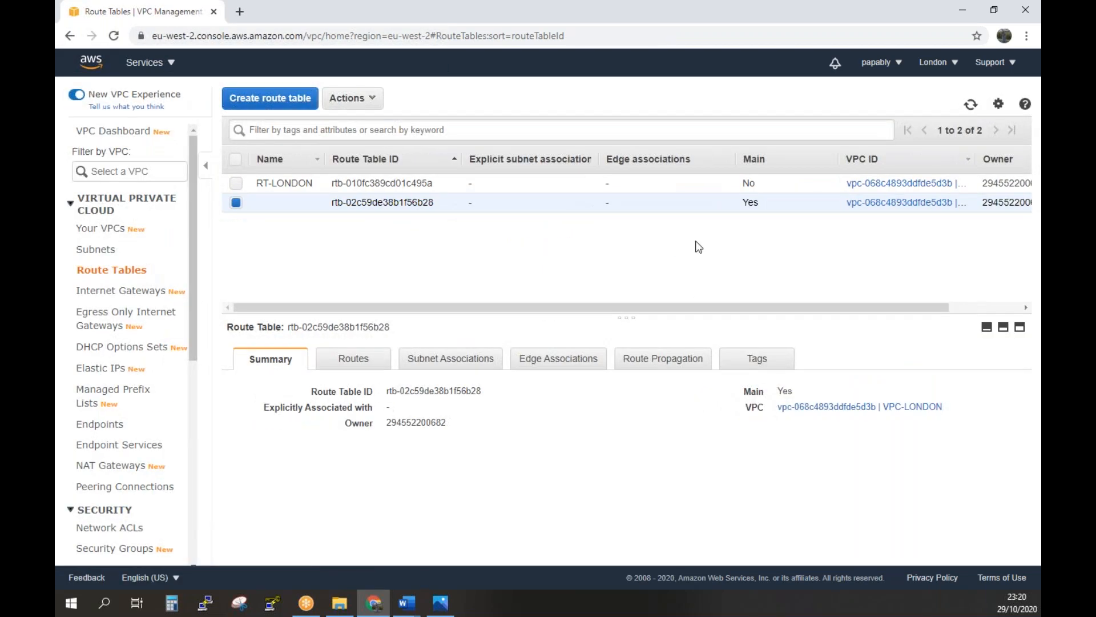
Add a route with destination 0.0.0.0/0 to the RT-LONDON route table
left_click(236, 182)
left_click(237, 201)
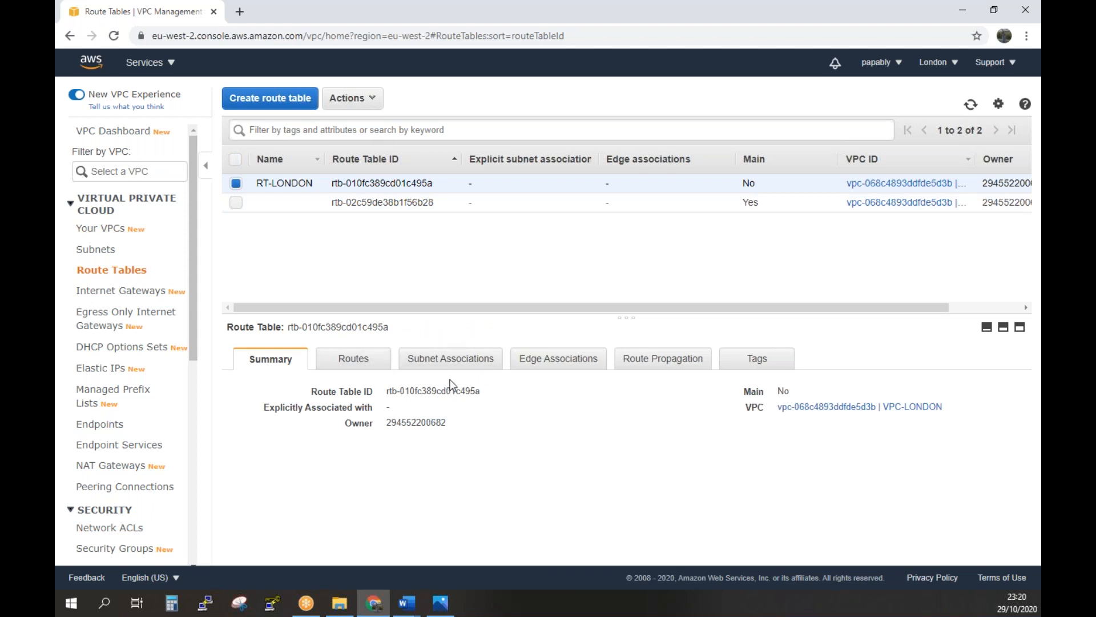
left_click(345, 365)
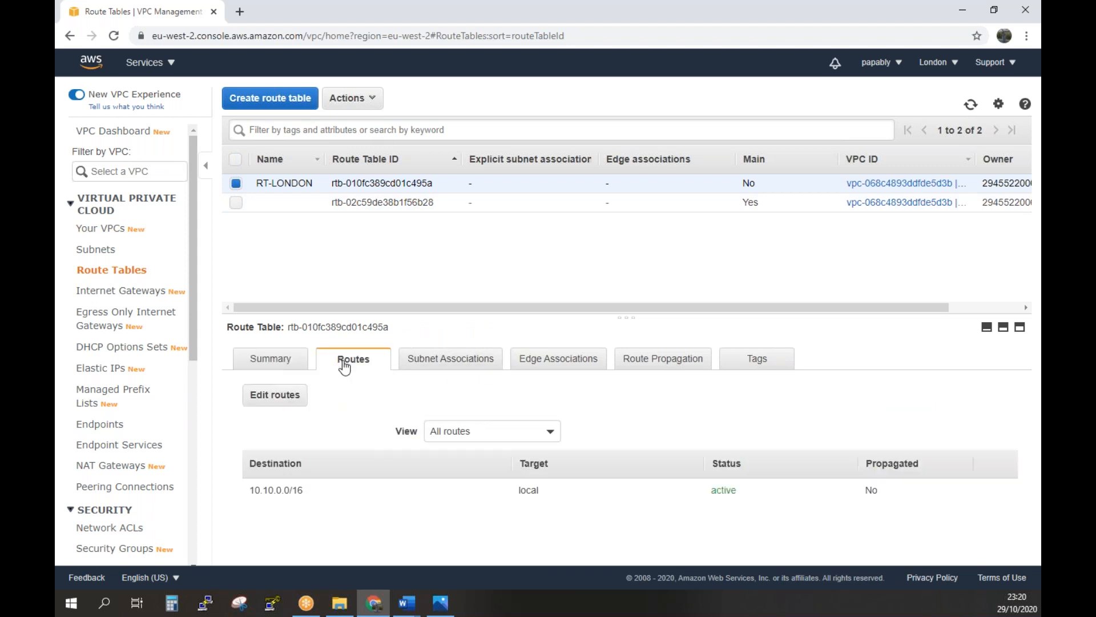
left_click(273, 398)
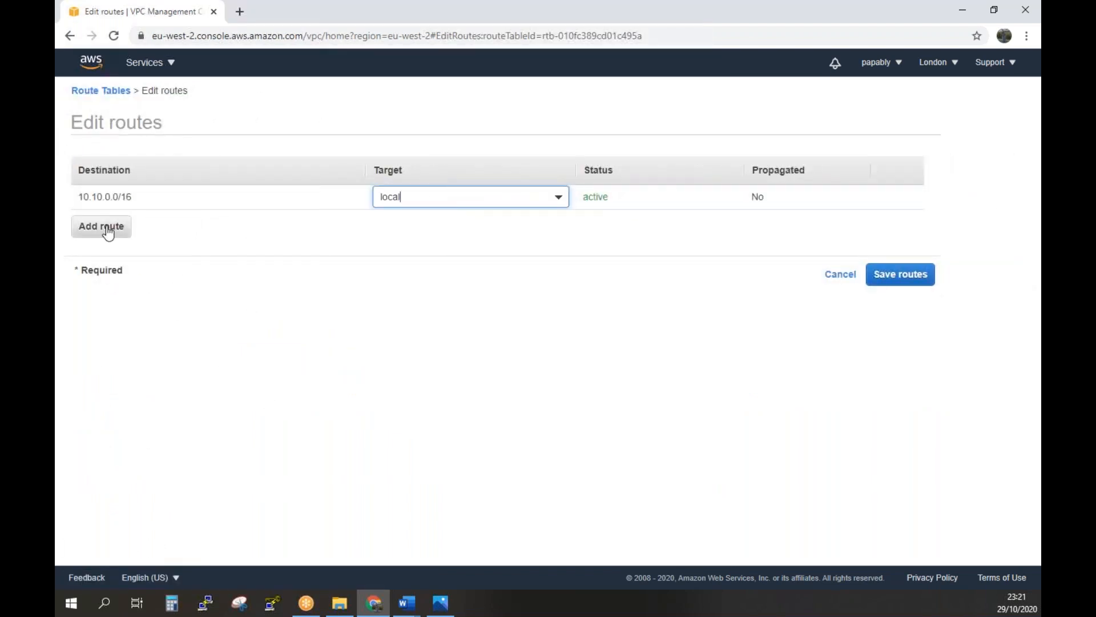
left_click(108, 231)
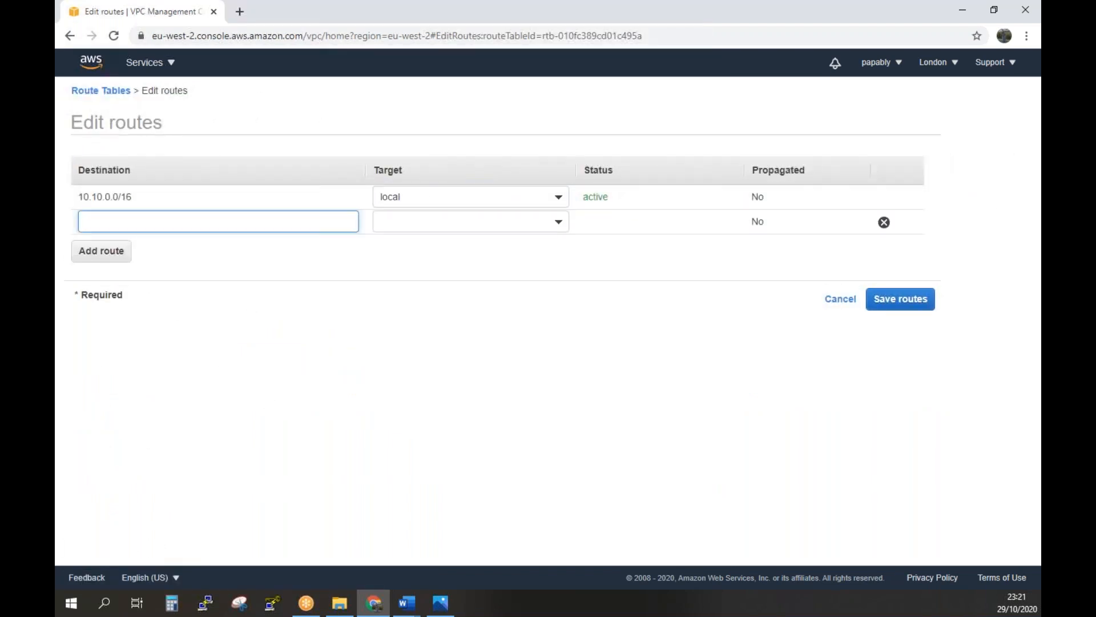
type("00")
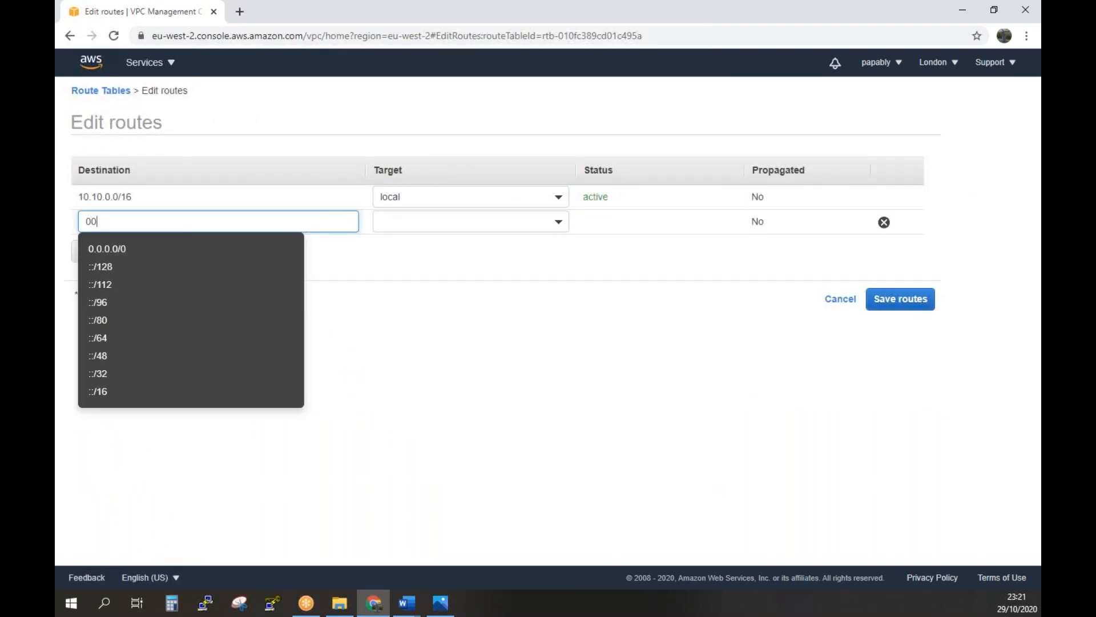
key("Down")
key("Return")
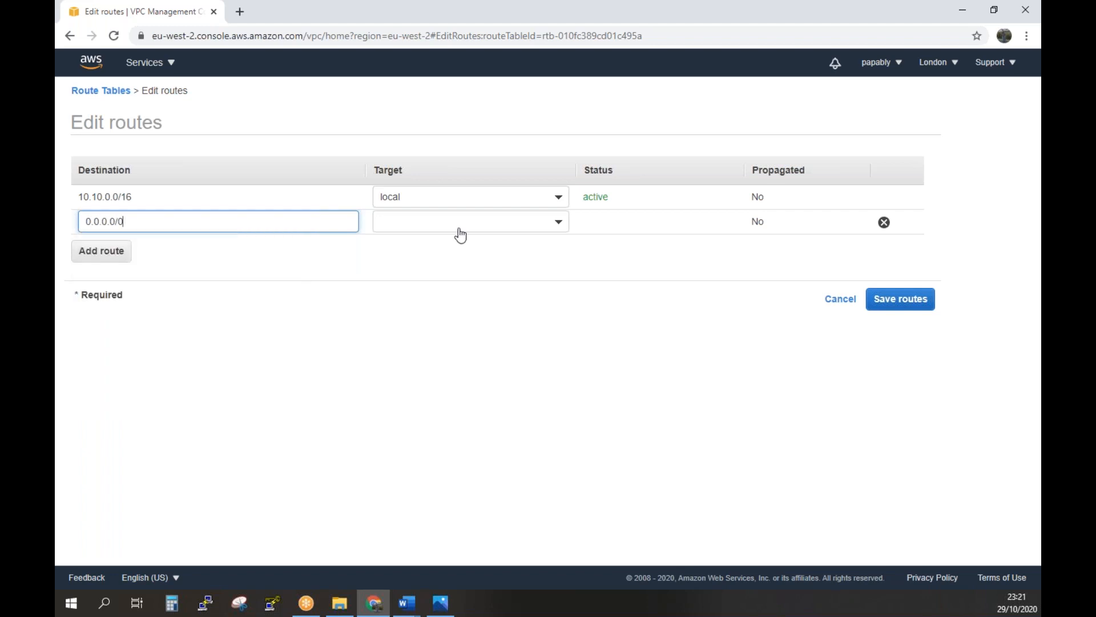
left_click(557, 231)
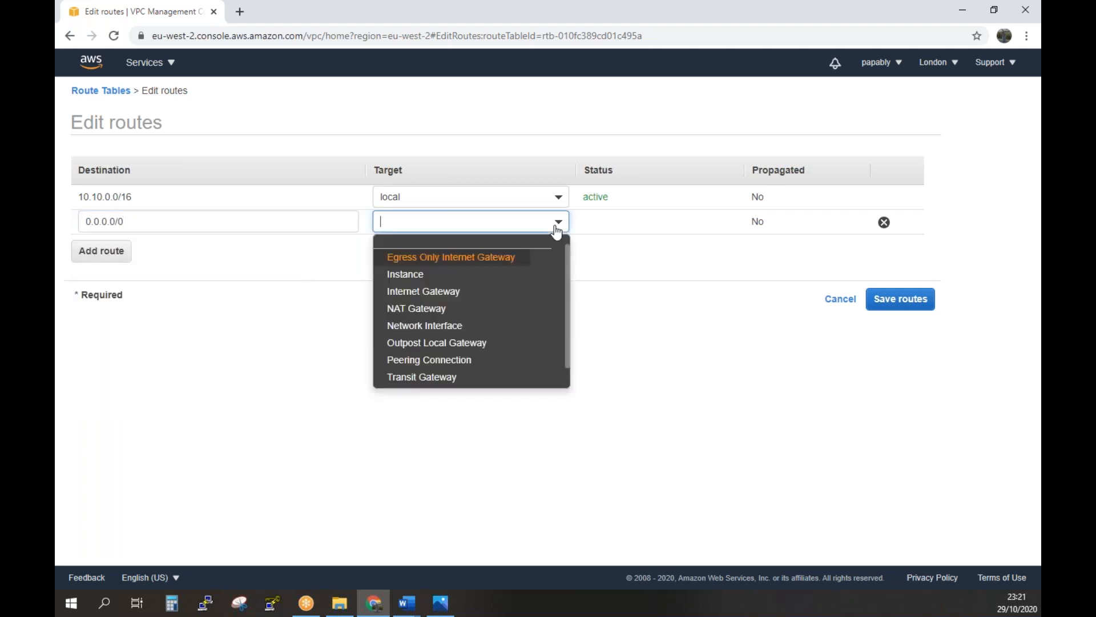
left_click(497, 292)
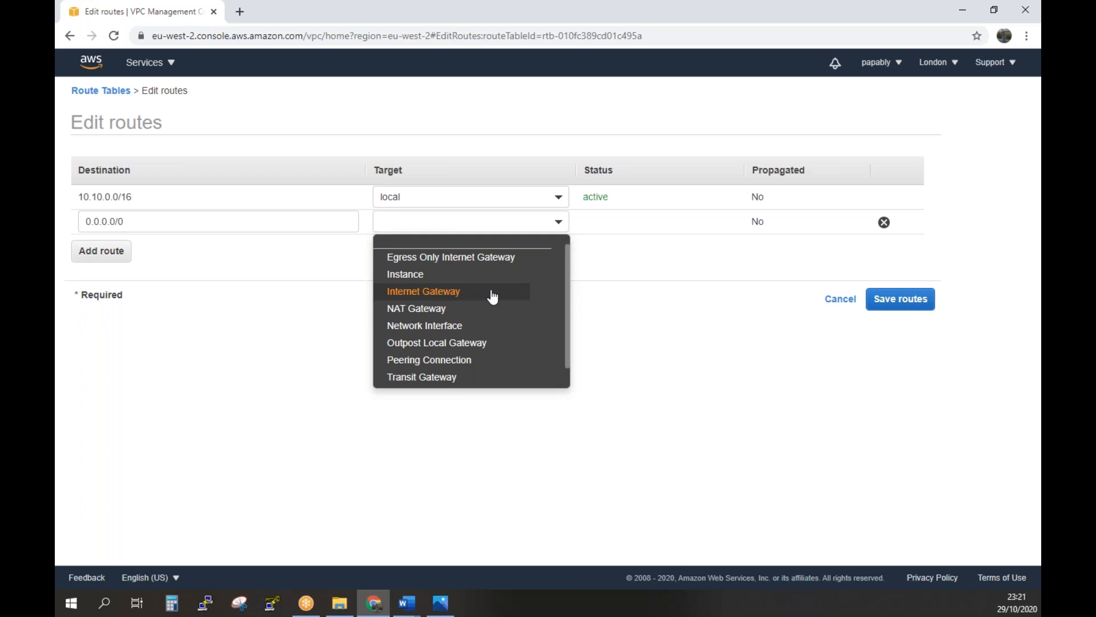
left_click(516, 266)
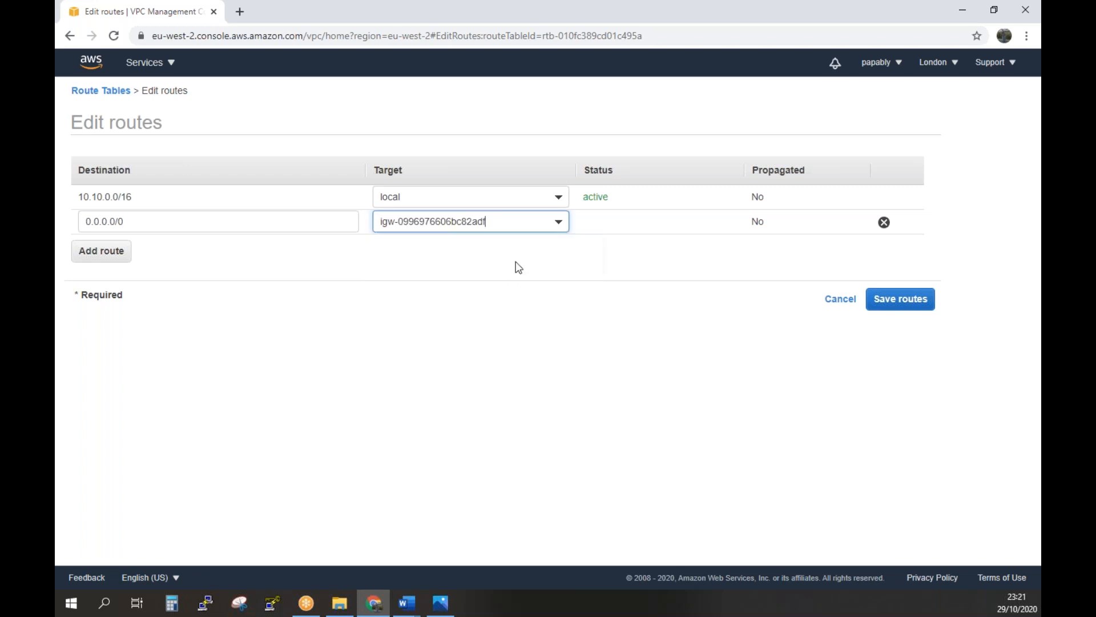
left_click(543, 363)
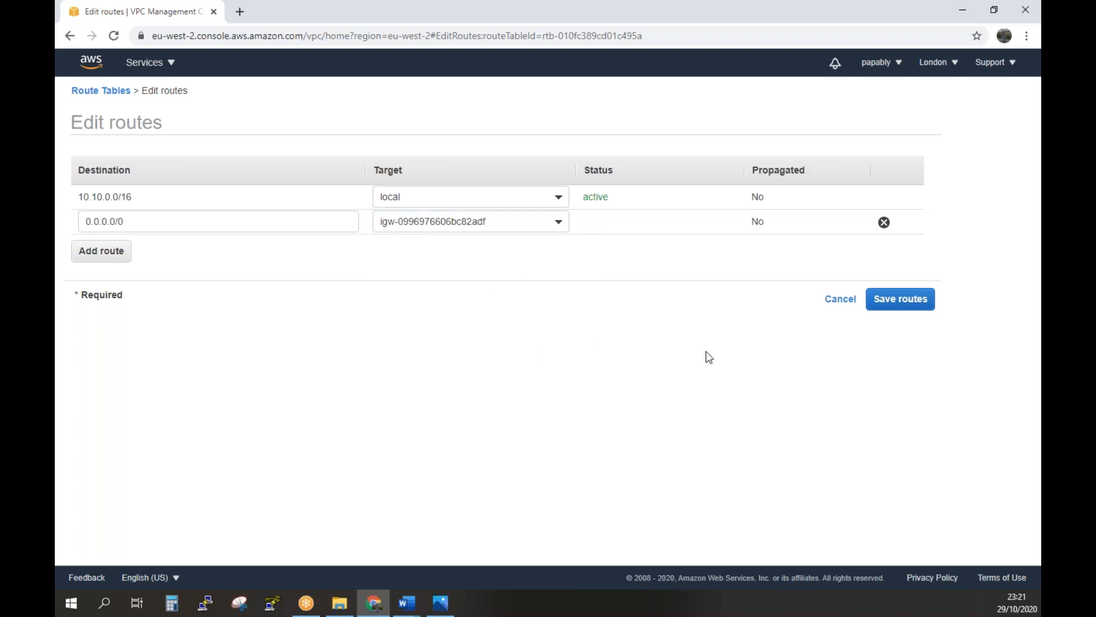
left_click(887, 309)
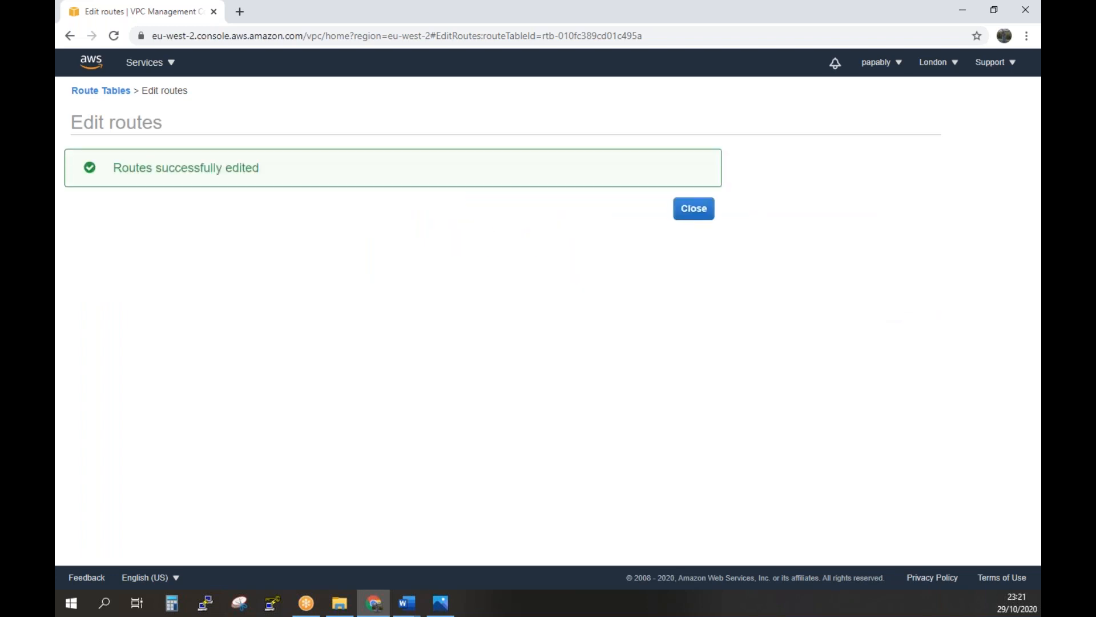
left_click(704, 215)
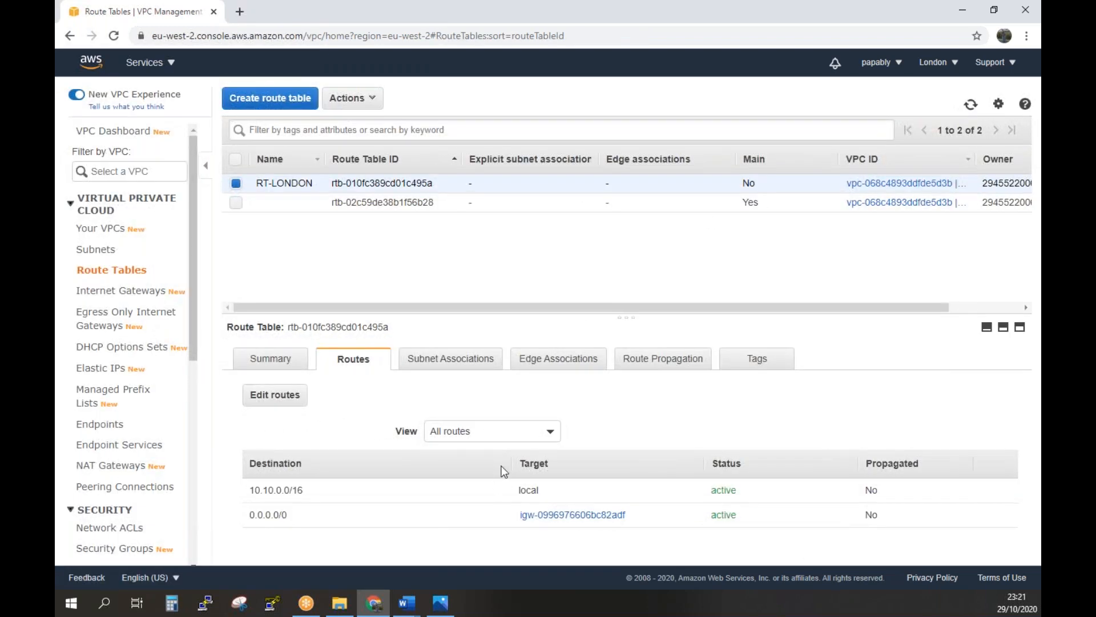
Associate LONDON-SUBNET (10.10.0.0/24) with the RT-LONDON route table and save the association
left_click(480, 368)
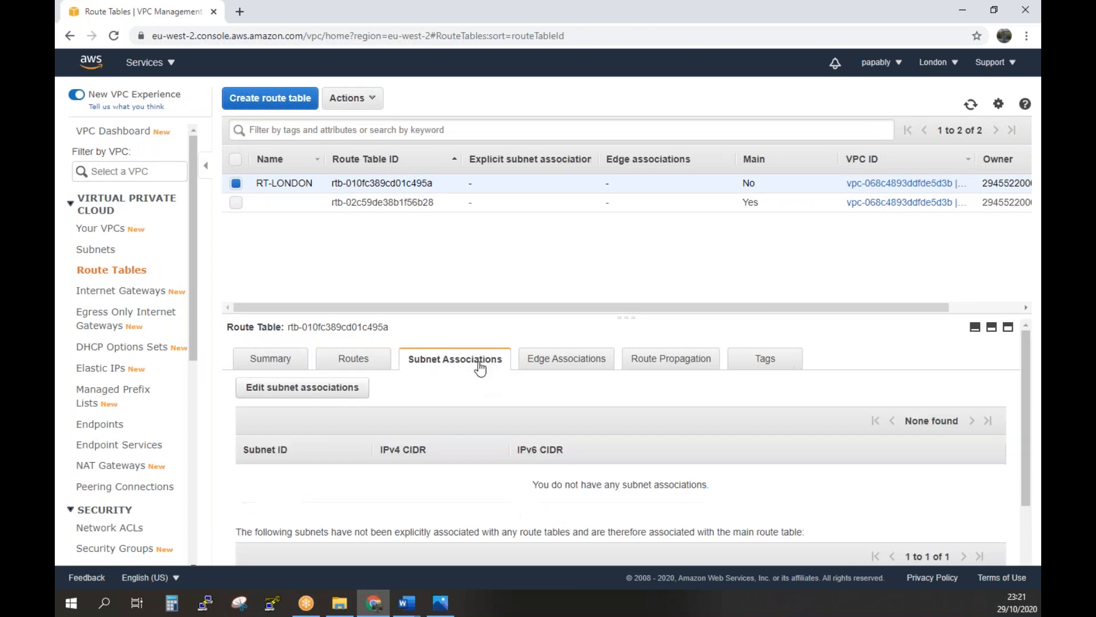
scroll(396, 402, "down", 3)
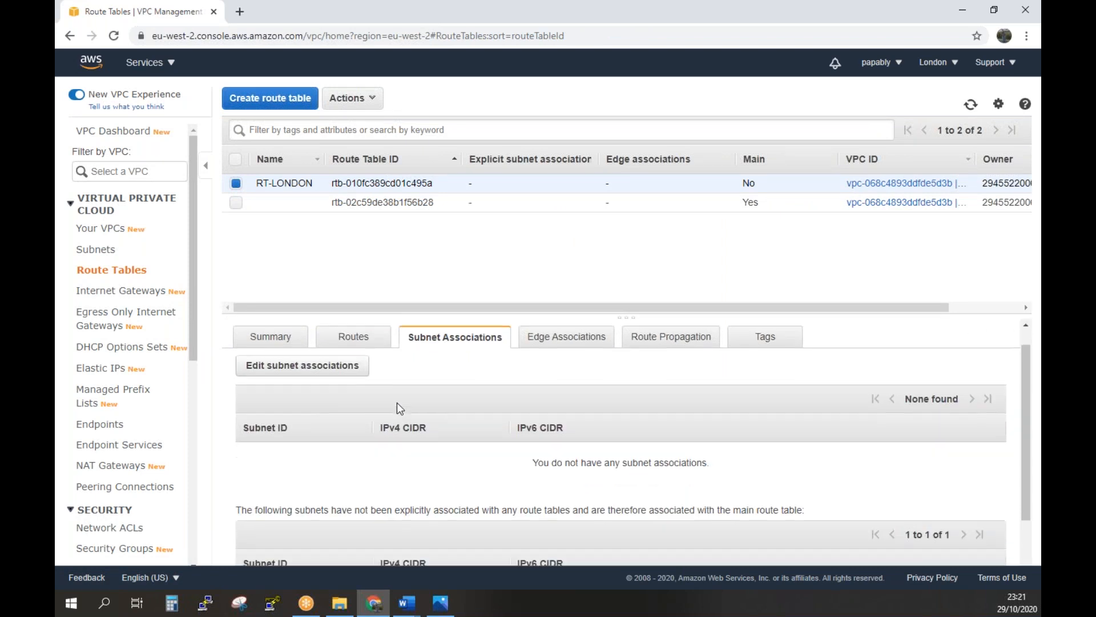
scroll(386, 391, "up", 2)
left_click(321, 377)
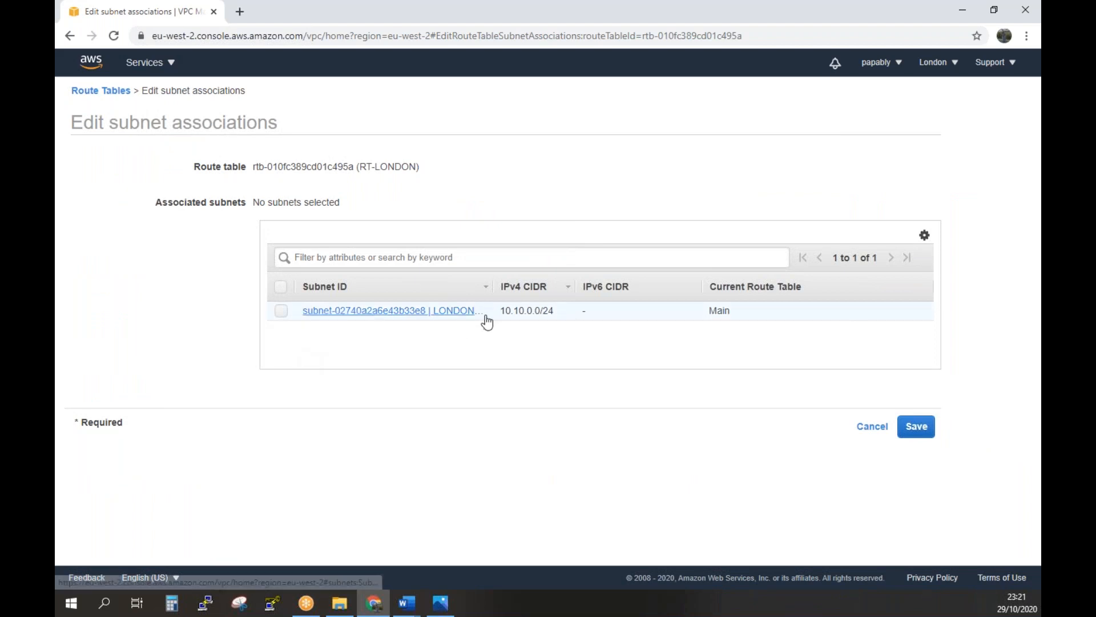
left_click(285, 313)
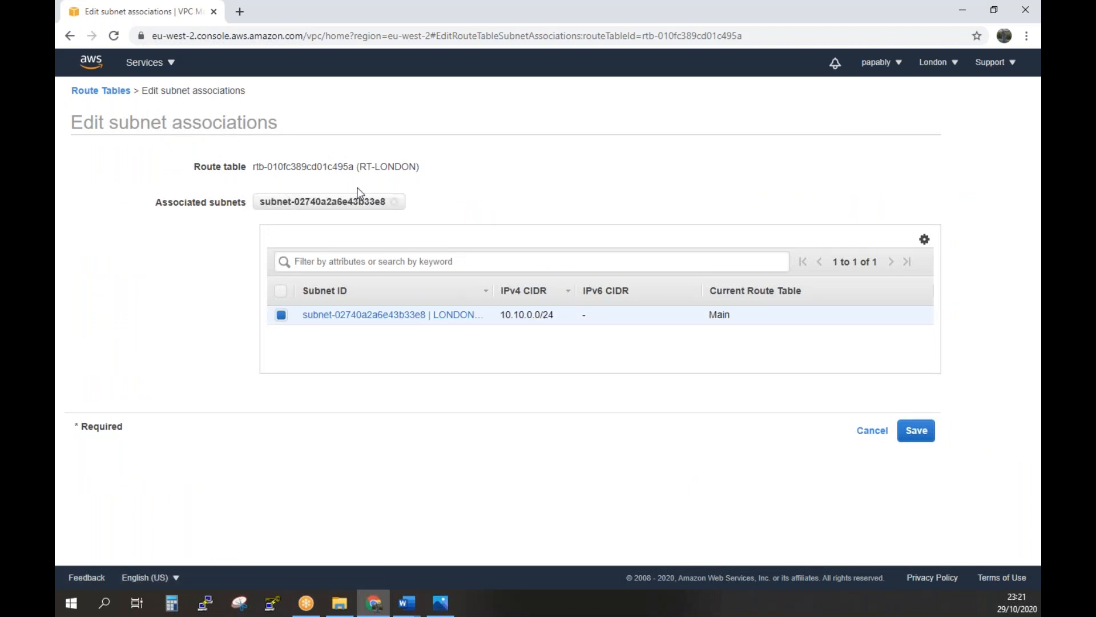
left_click(915, 425)
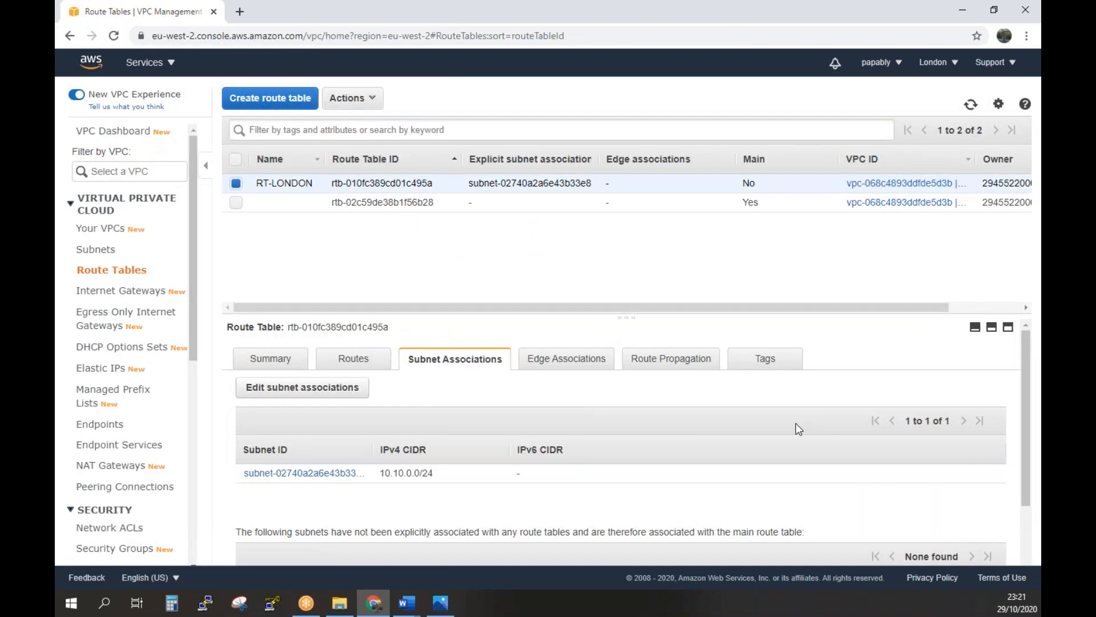
scroll(798, 429, "down", 2)
scroll(798, 429, "up", 2)
Start launching an EC2 instance from the Amazon Linux 2 AMI (HVM), SSD Volume Type, with the t2.micro instance type
left_click(137, 71)
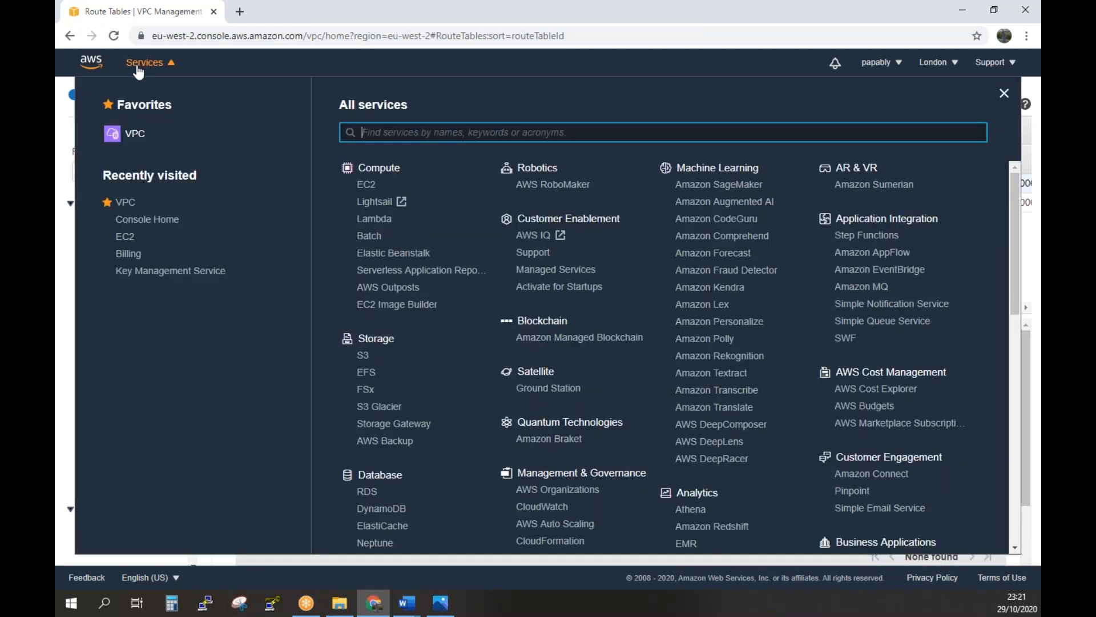
left_click(135, 242)
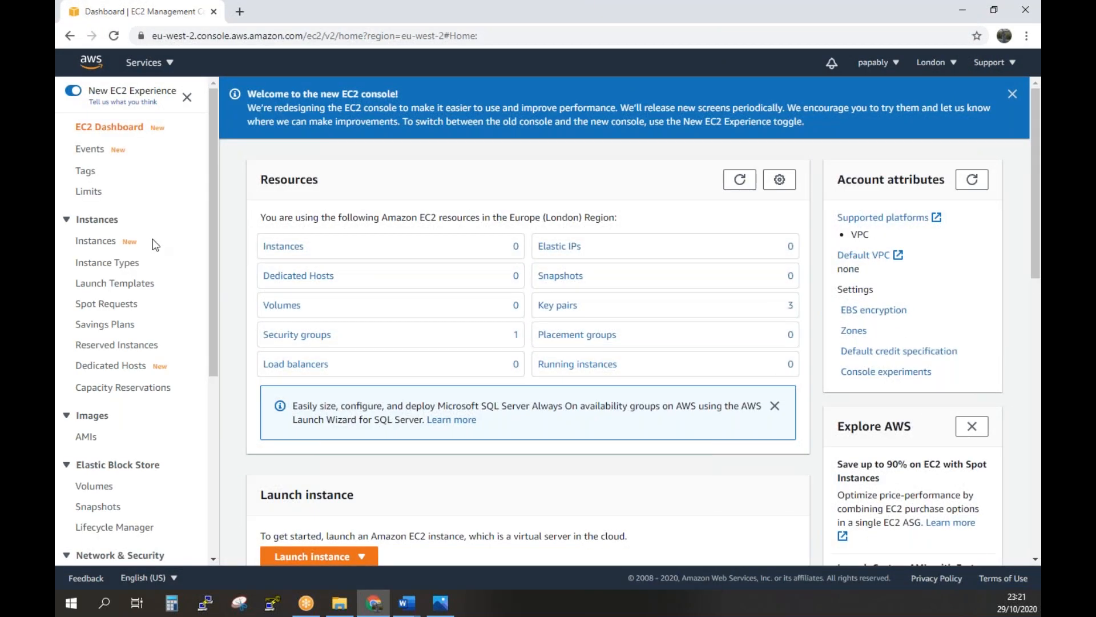
left_click(290, 246)
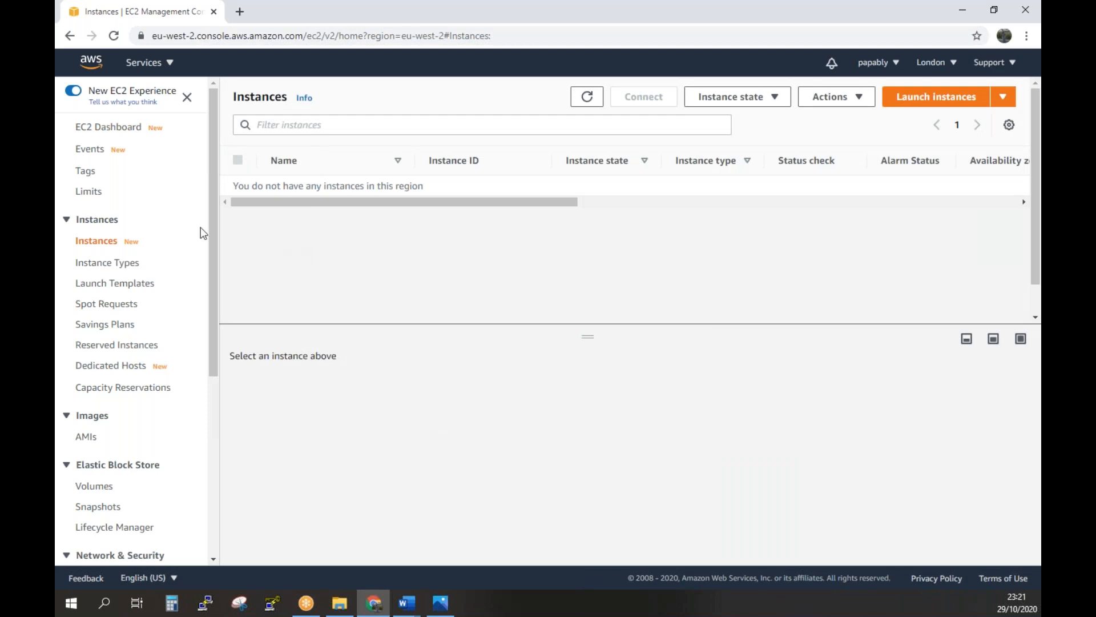
left_click(948, 97)
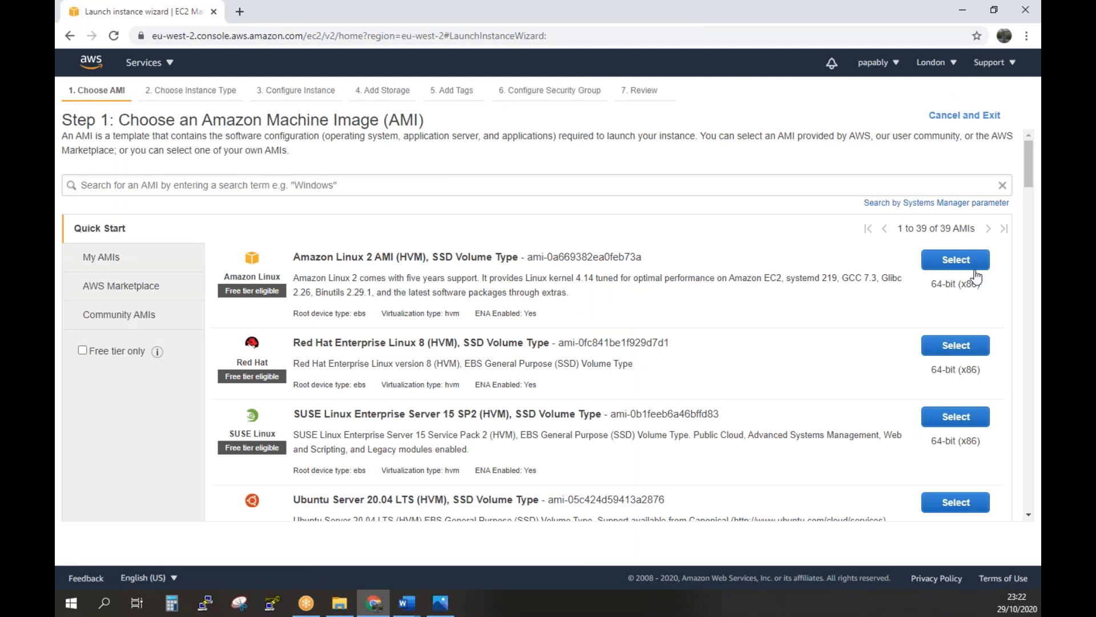
key("alt+Tab")
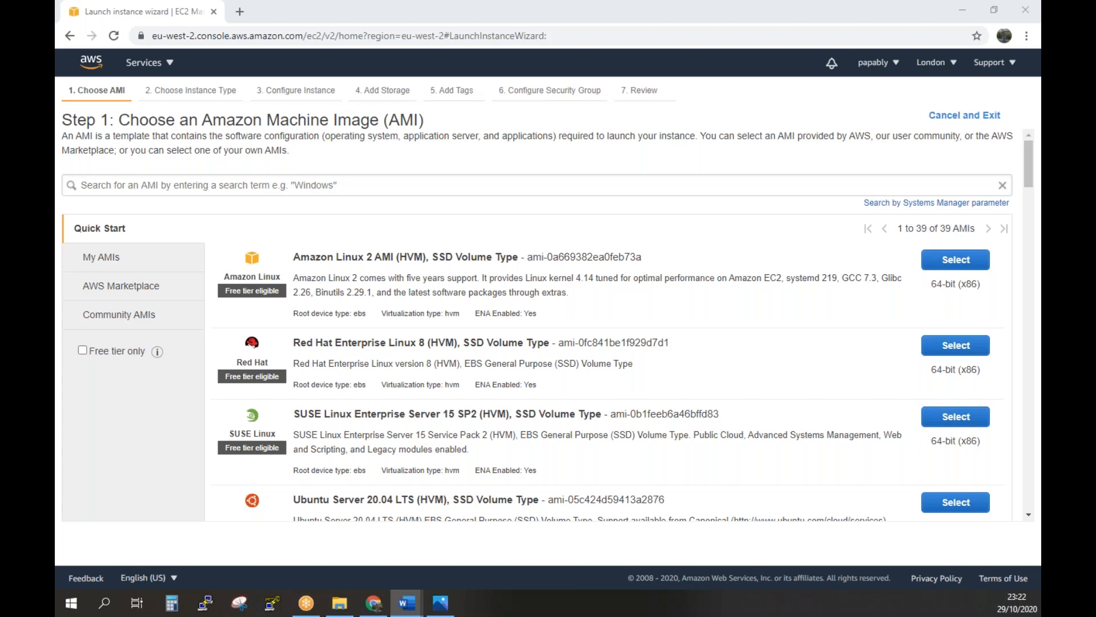
left_click(956, 261)
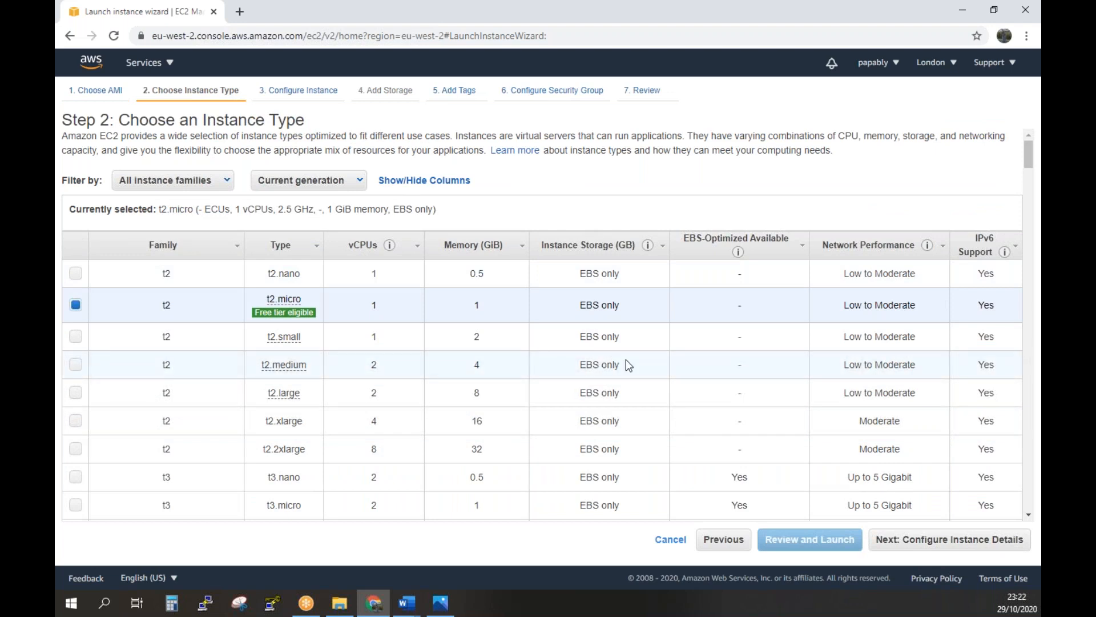
left_click(938, 540)
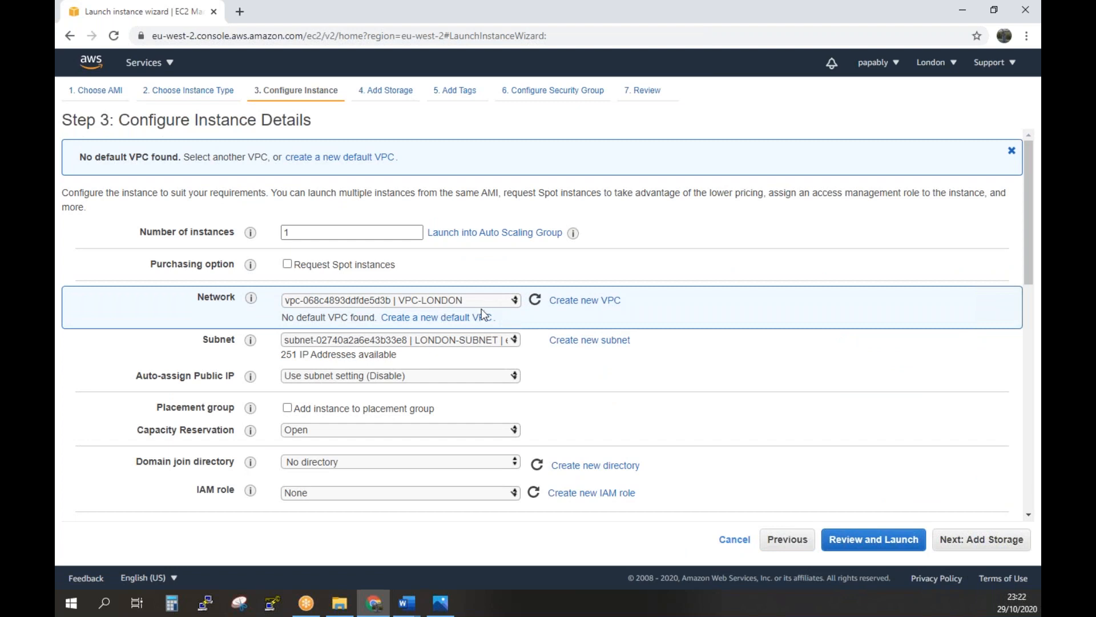
Enable auto-assignment of a public IP for the instance and accept the default storage, continuing to the tags
left_click(461, 379)
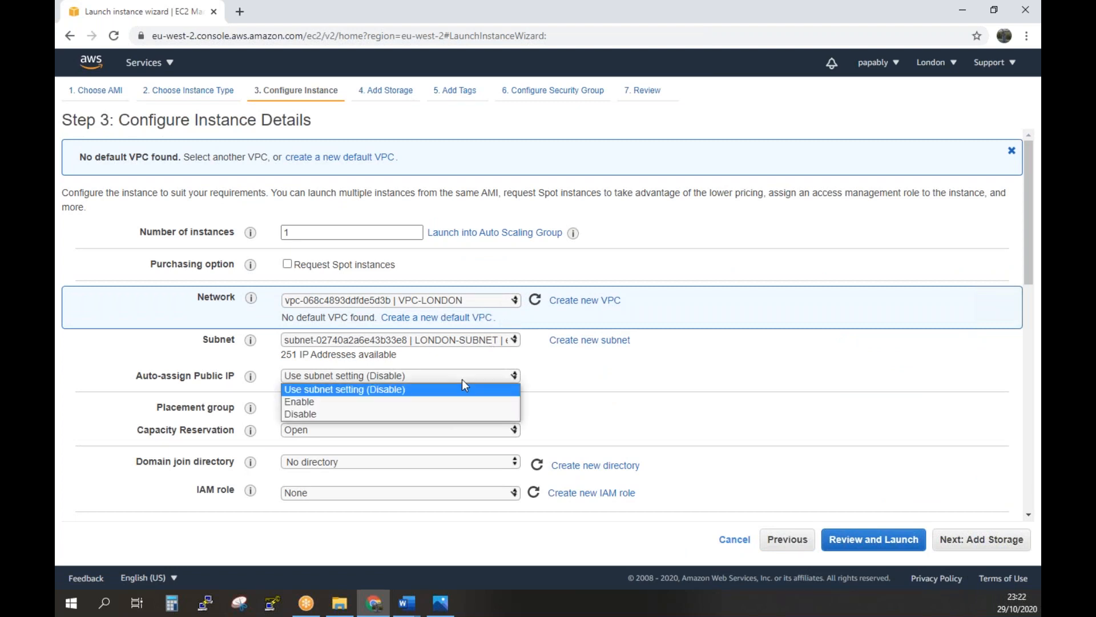
left_click(430, 402)
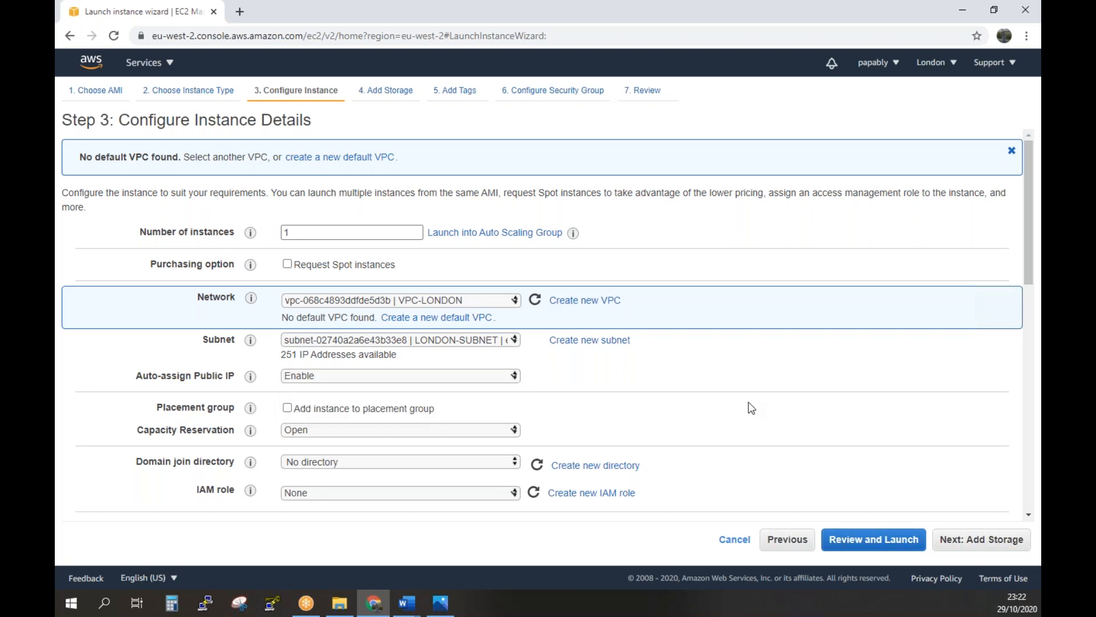
left_click(1004, 547)
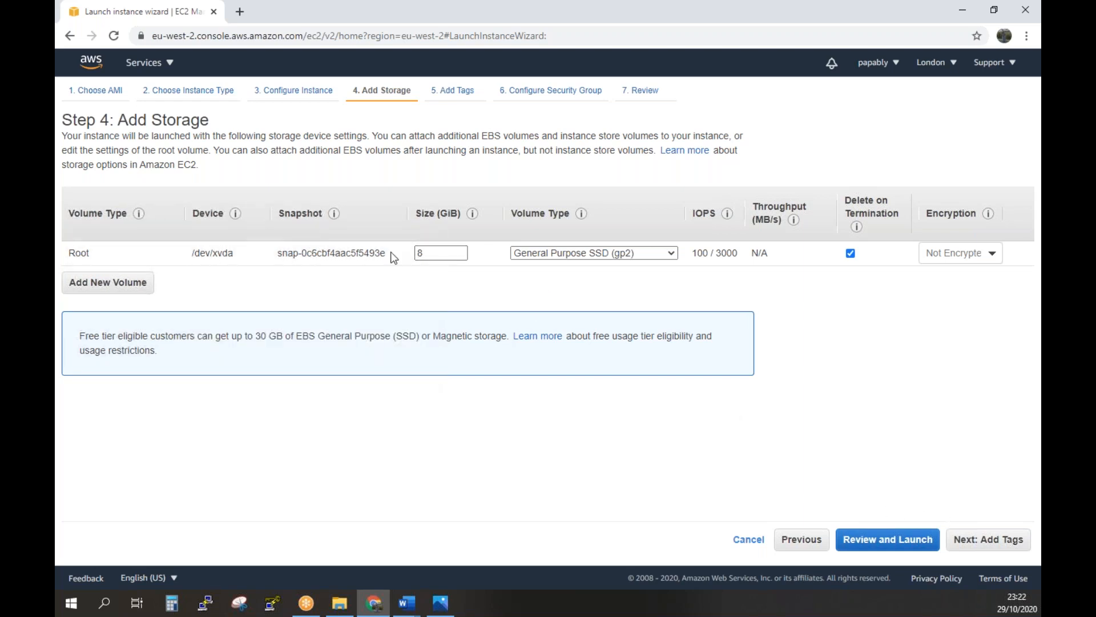
left_click(1004, 543)
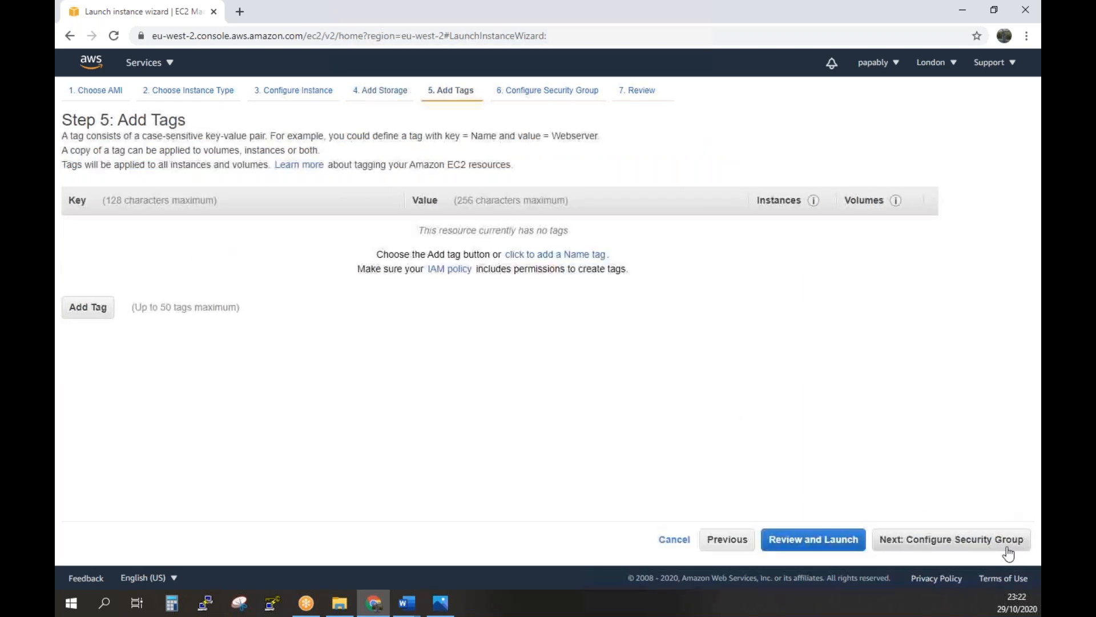
Tag the instance with the key Name and the value EC2-London, and continue to the security group configuration
left_click(91, 307)
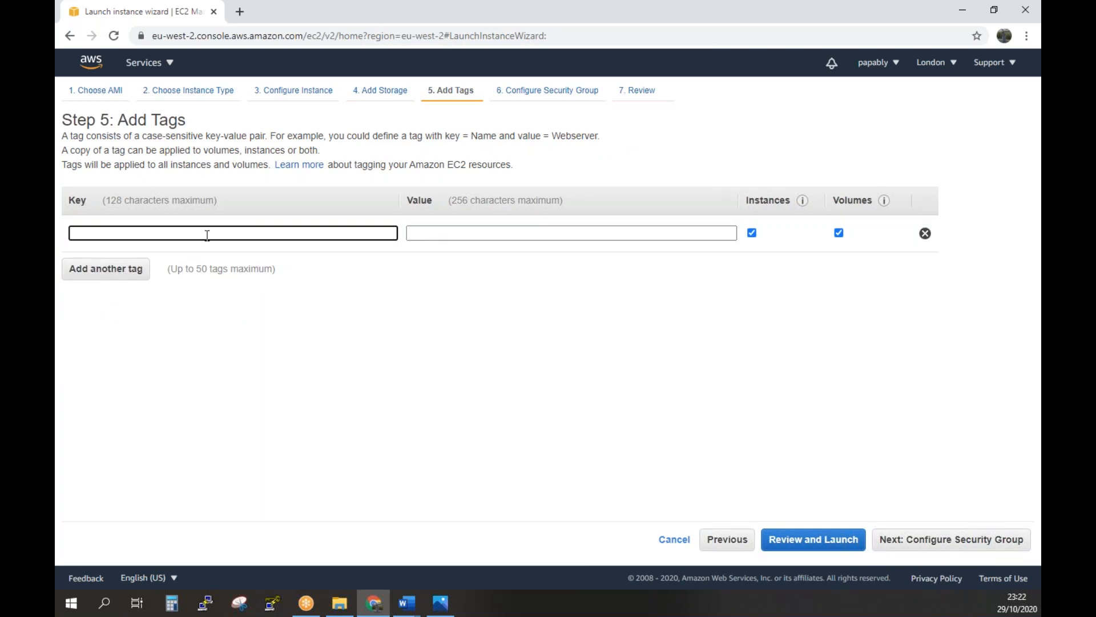
type("nAME")
key("BackSpace")
key("BackSpace")
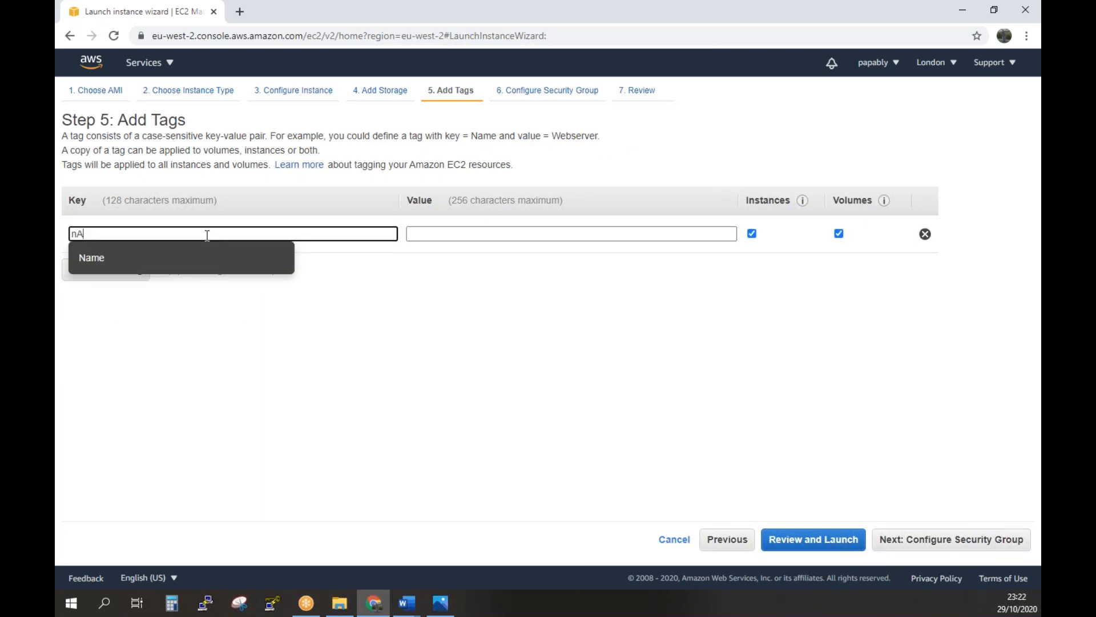
key("BackSpace")
key("BackSpace")
type("Name")
key("Tab")
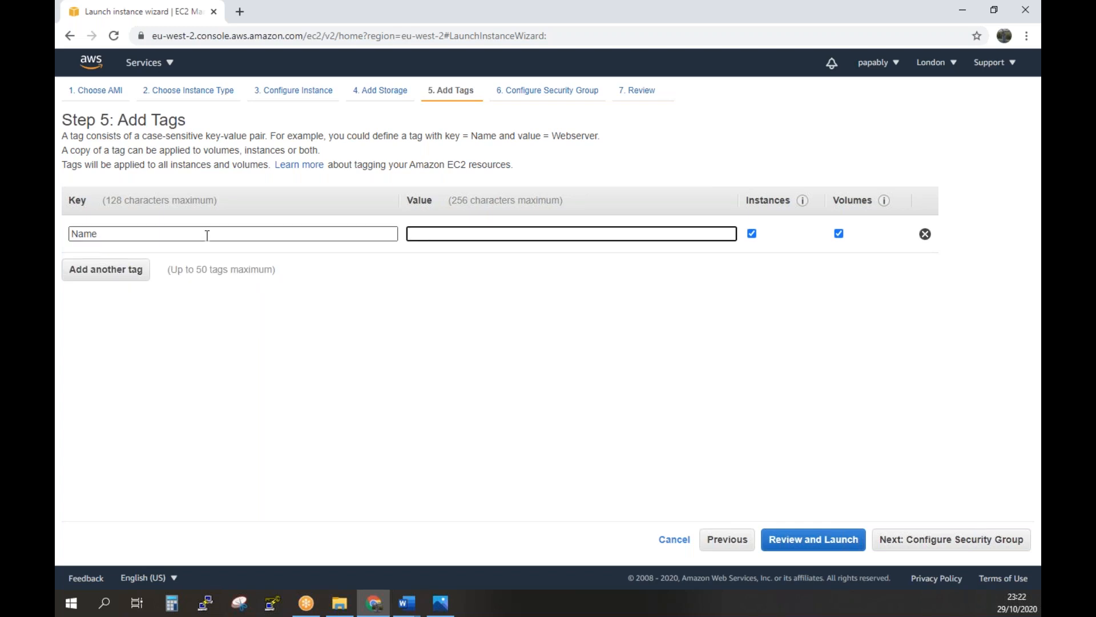
type("EC2-London")
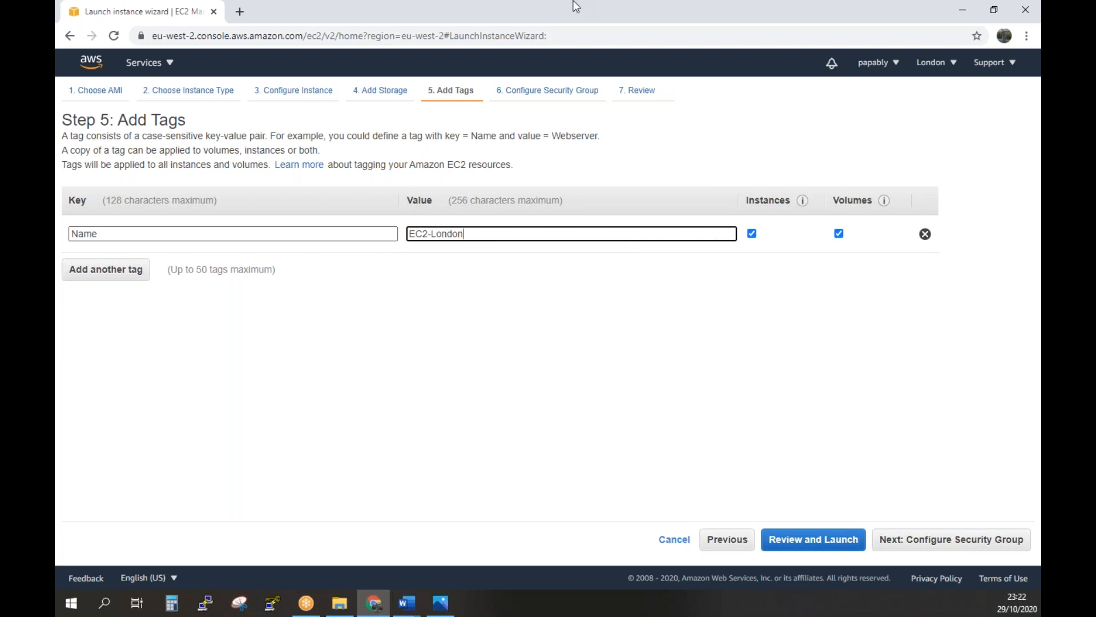
left_click(922, 553)
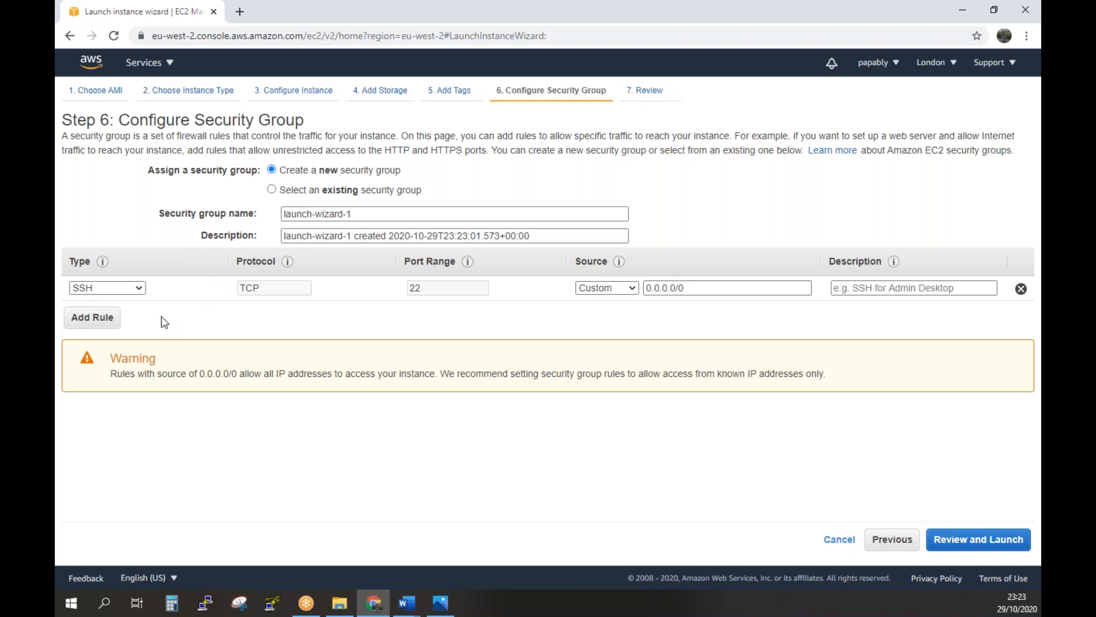
Add two rules to the new security group, one for All TCP and one for All ICMP - IPv4
left_click(92, 318)
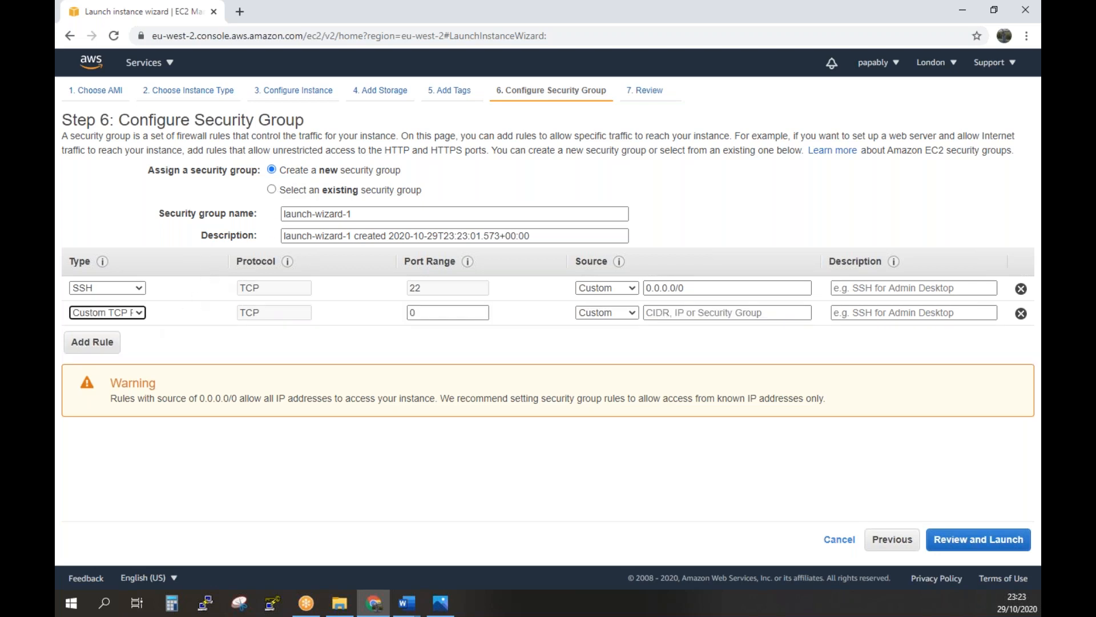
left_click(93, 343)
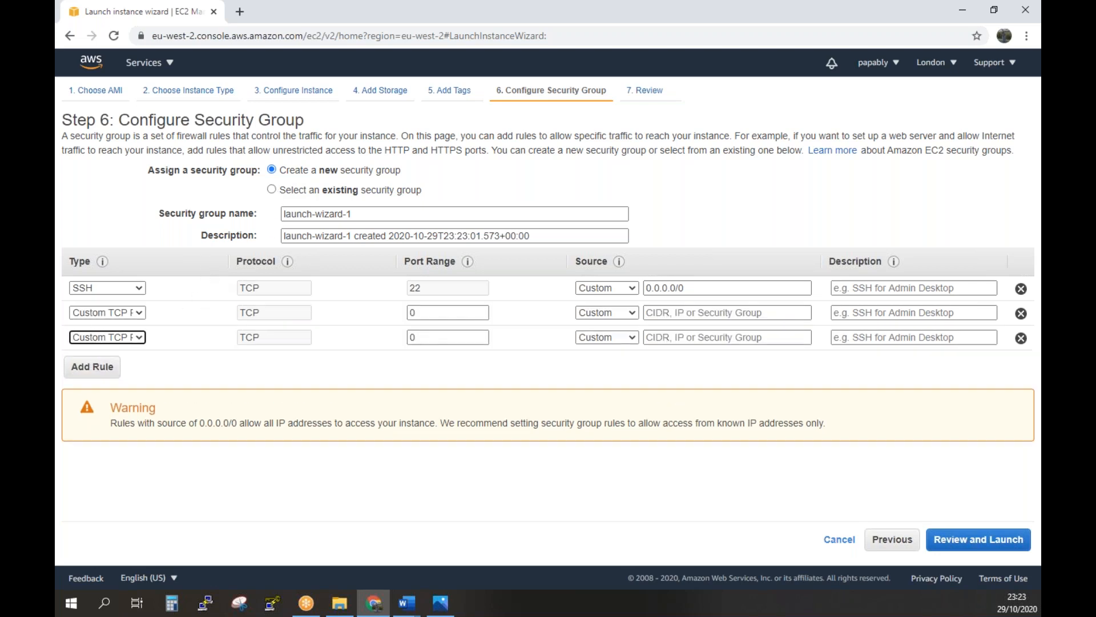
left_click(134, 315)
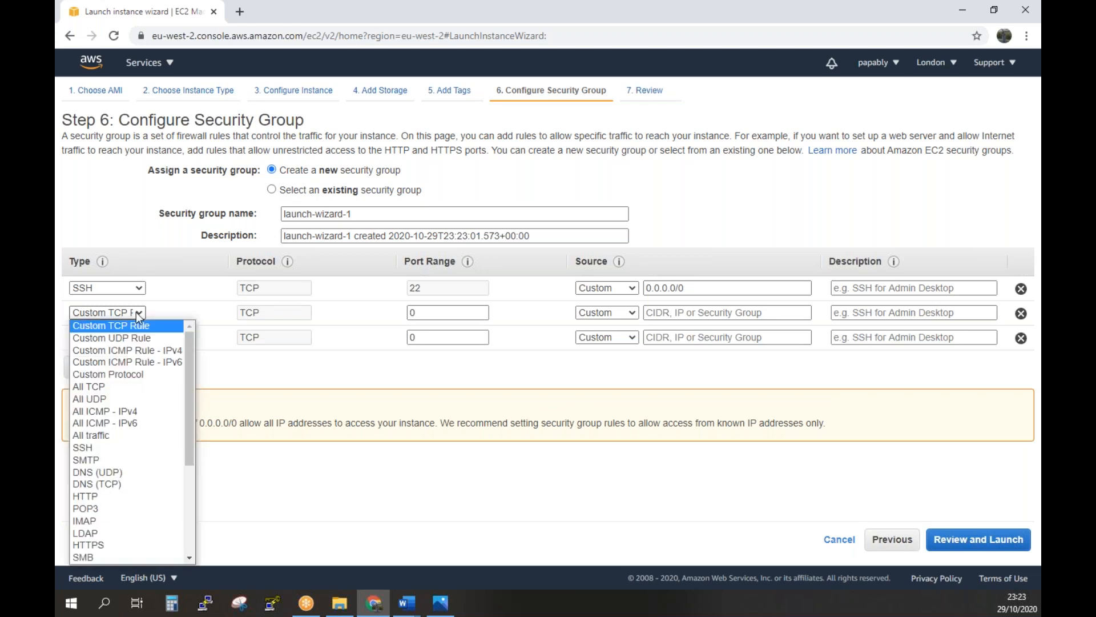
left_click(123, 386)
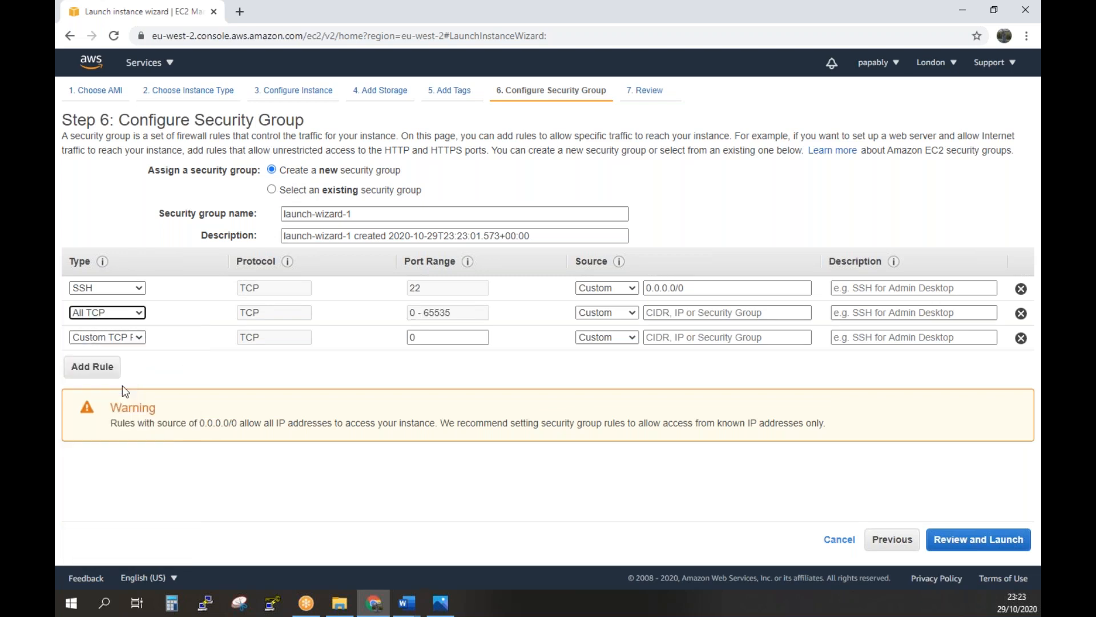
left_click(139, 338)
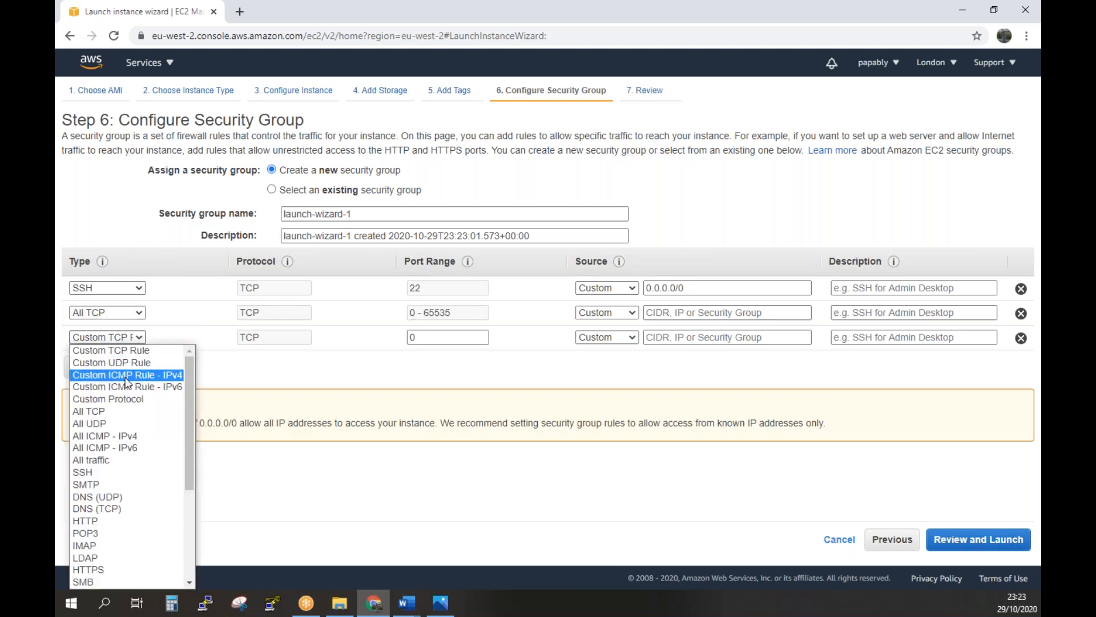
left_click(148, 438)
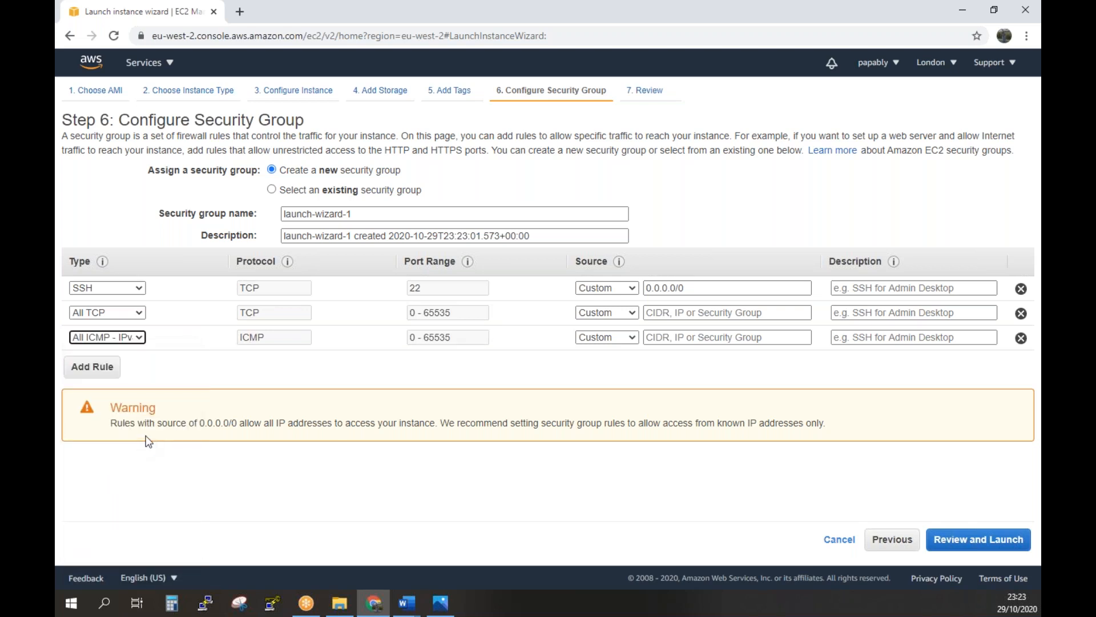
Restrict the source of the SSH rule to My IP
key("alt+Tab")
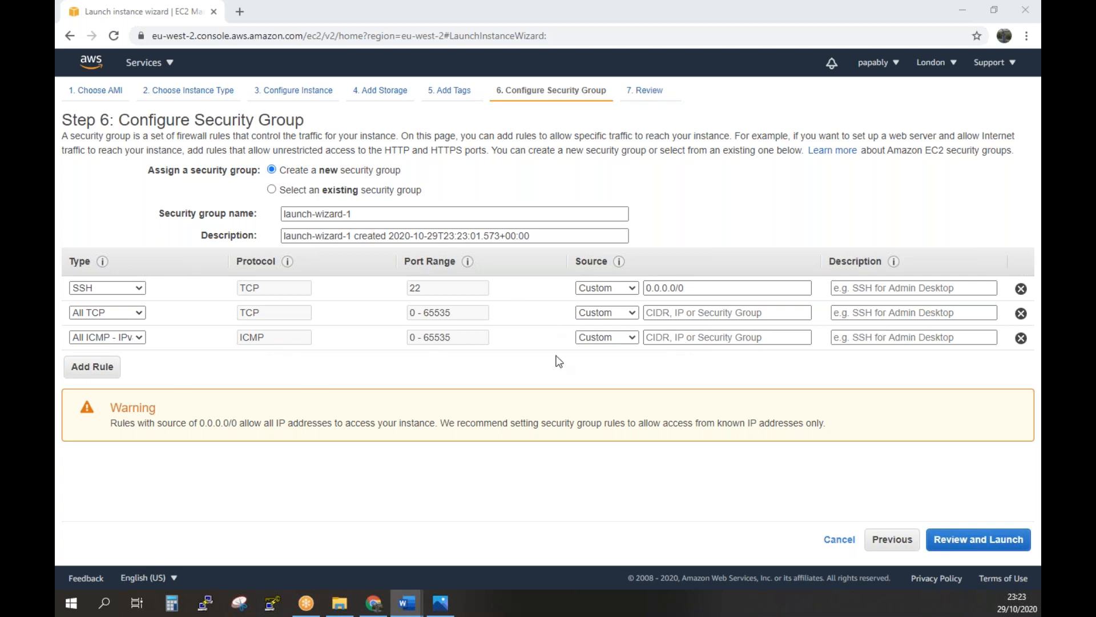
left_click(633, 295)
left_click(612, 325)
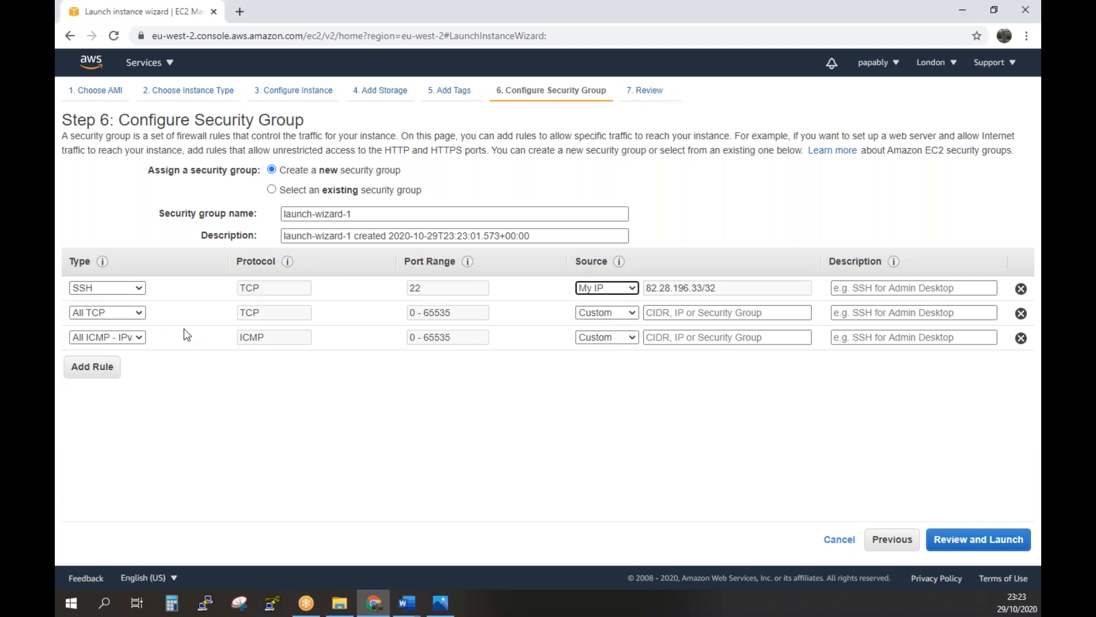
Set the custom source of the All TCP rule to 10.20.0.0/16
left_click(736, 314)
left_click(736, 314)
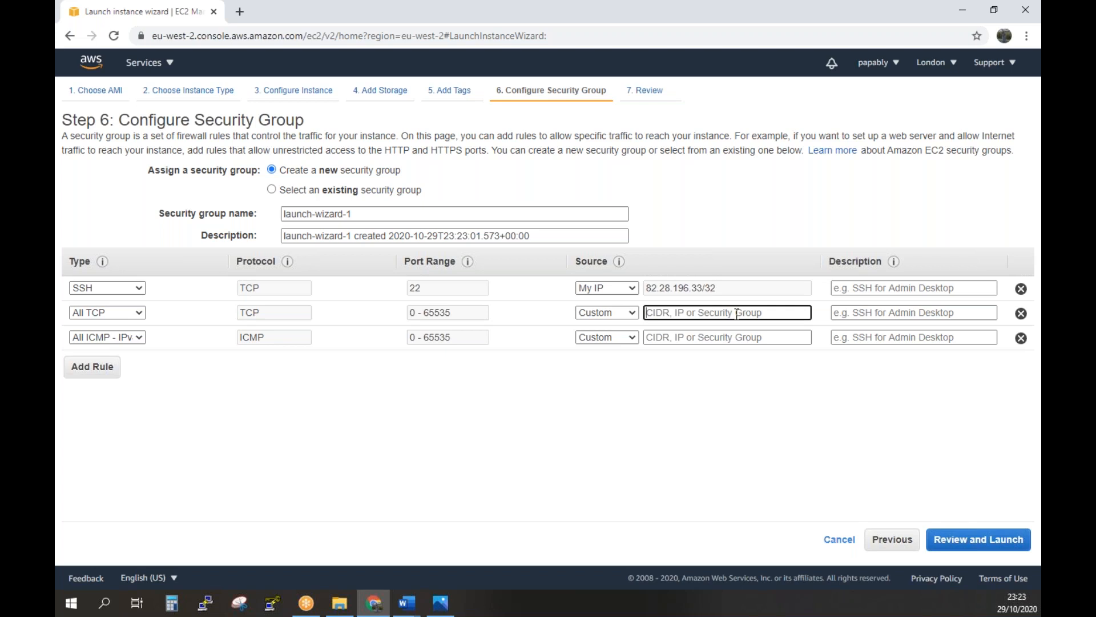
type("10.20.")
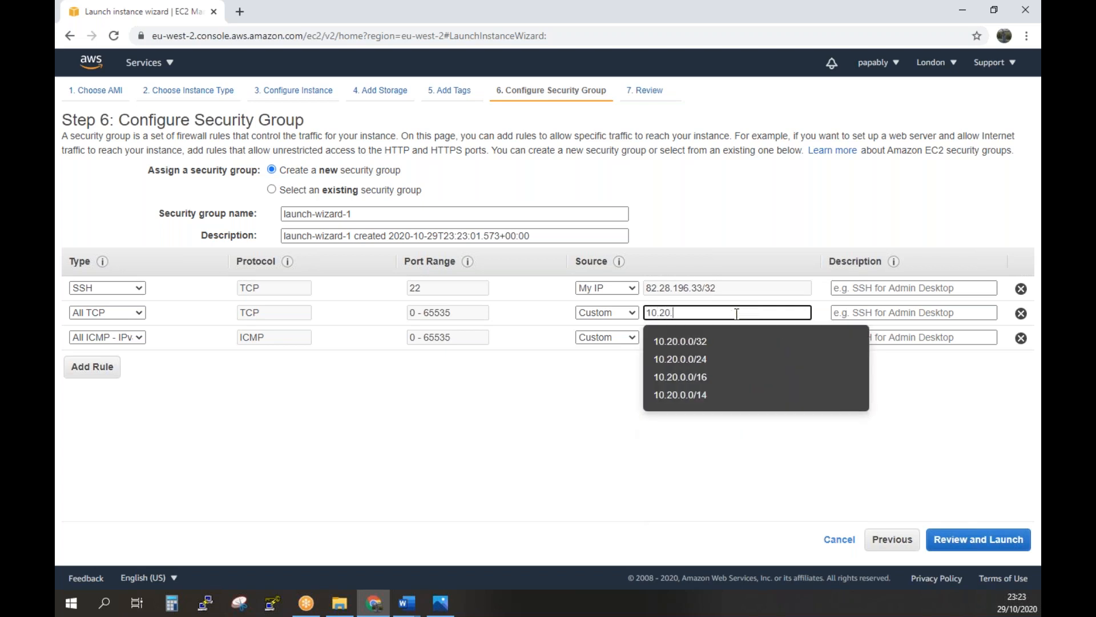
type("0.0/16")
Set the custom source of the All ICMP - IPv4 rule to 10.20.0.0/16
left_click(710, 337)
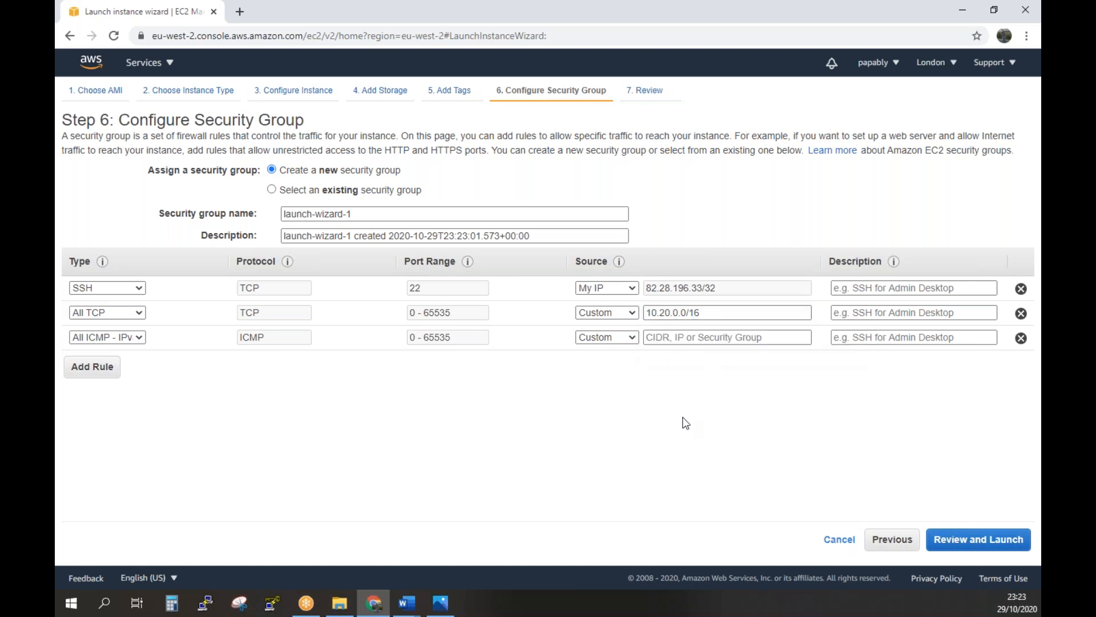
left_click(710, 338)
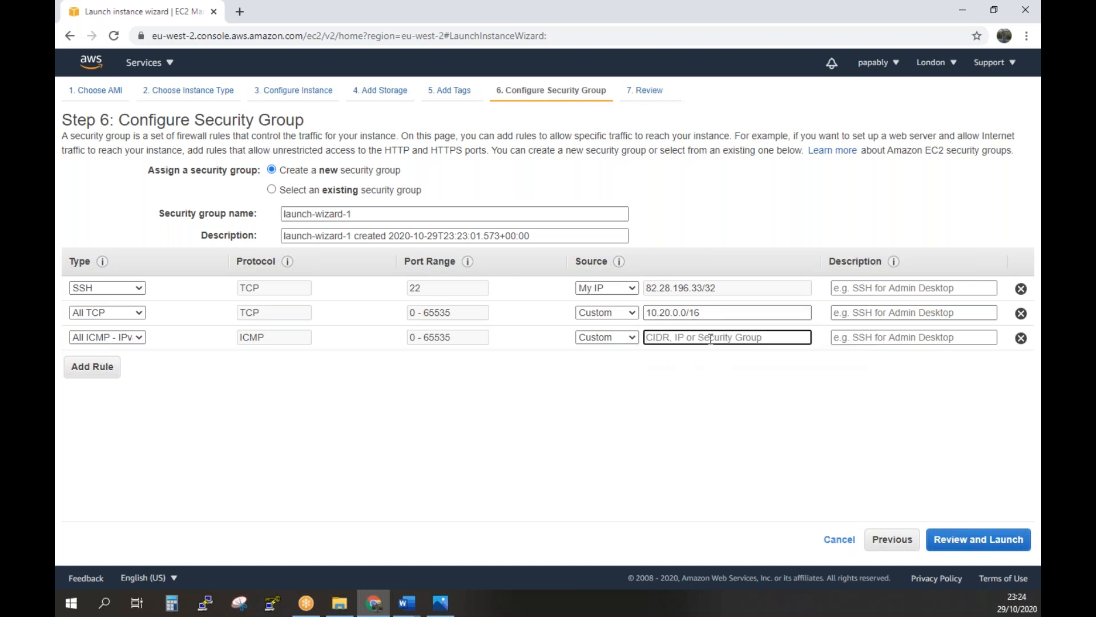
type("10")
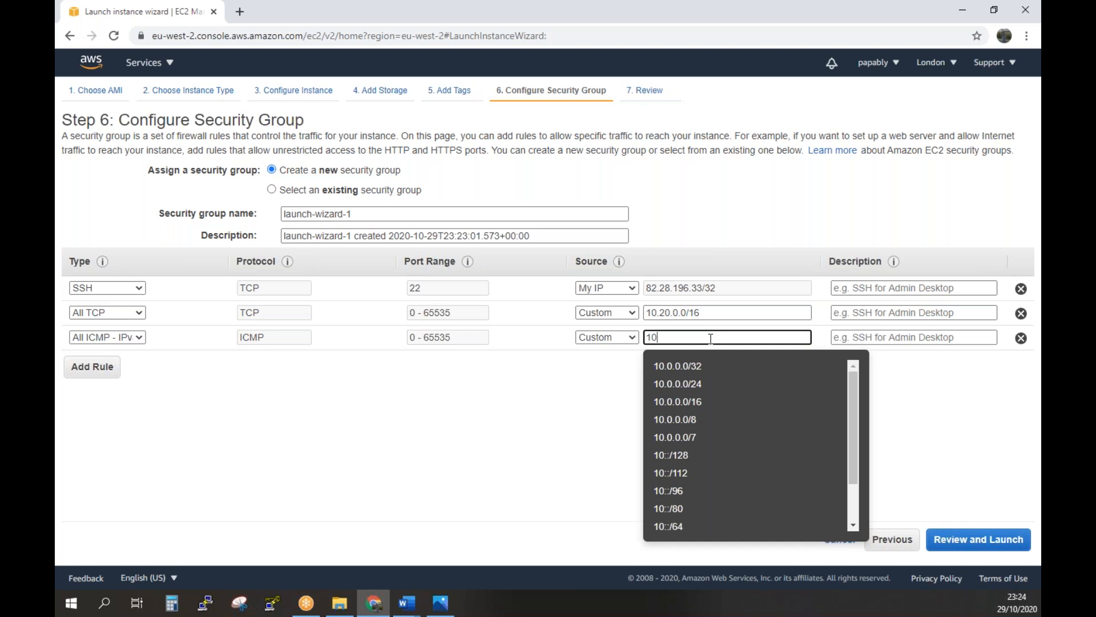
type(".20.")
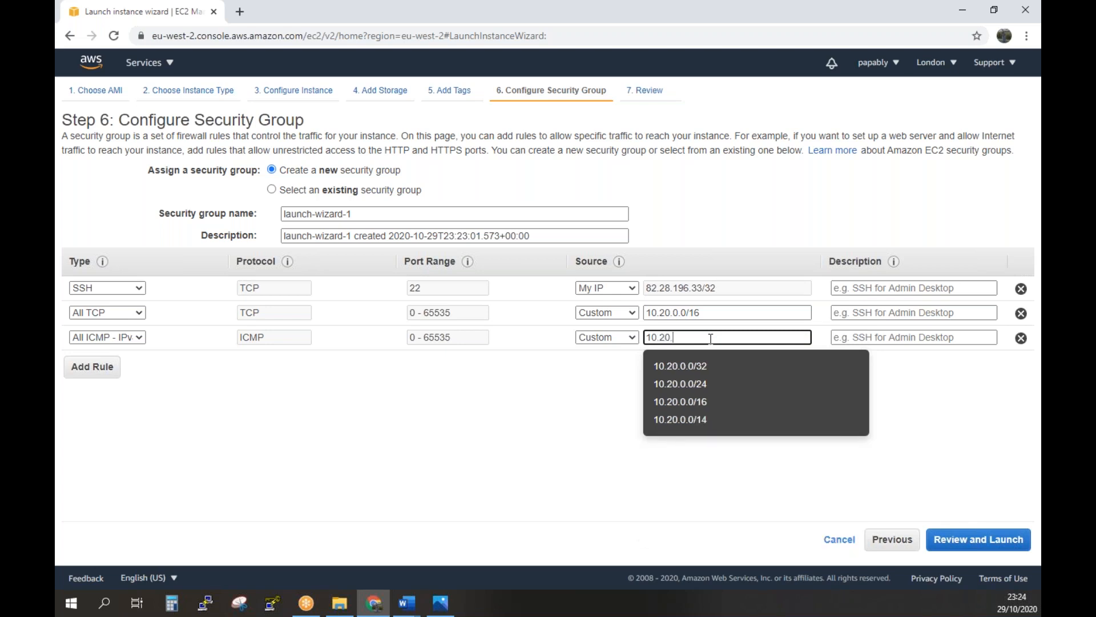
type("0.0/16")
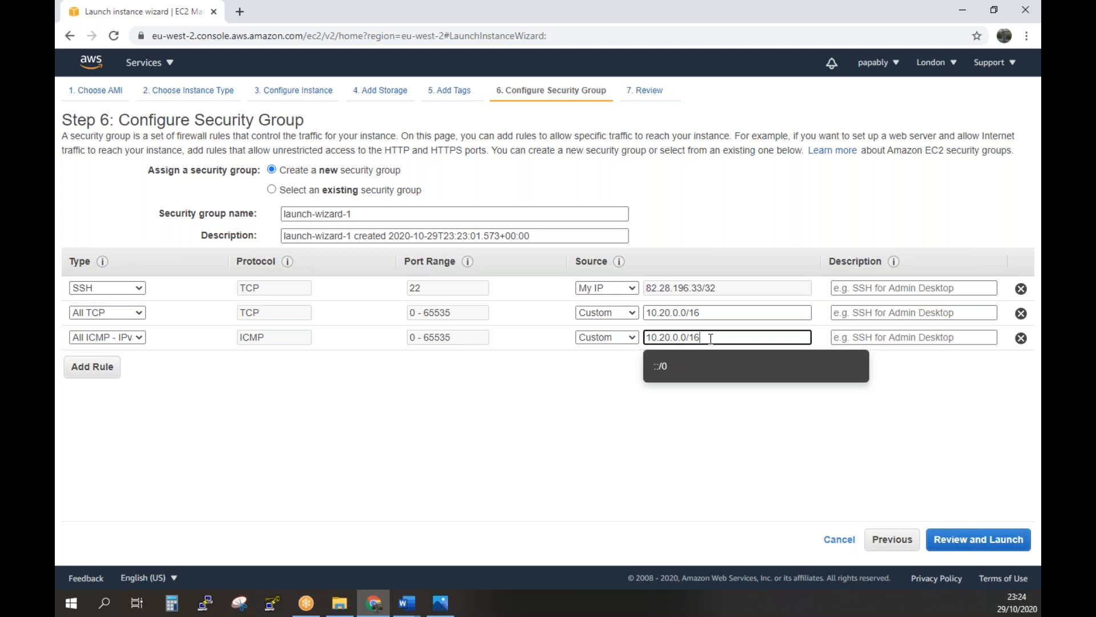
left_click(690, 460)
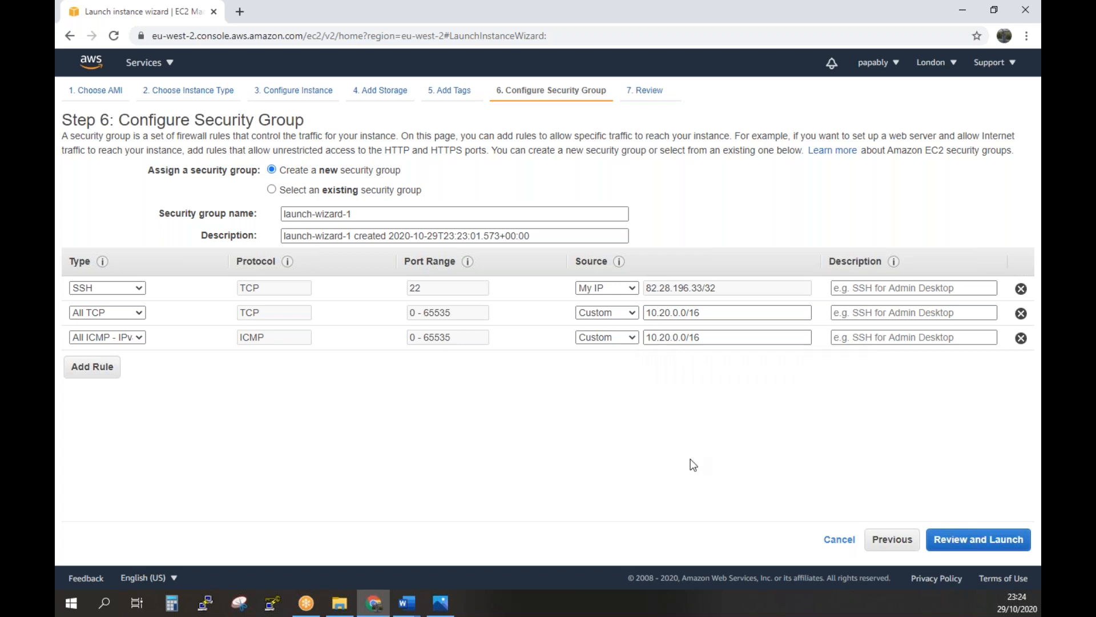
Proceed through the launch review and try to create and download a new key pair named EC2-LONDON
left_click(959, 547)
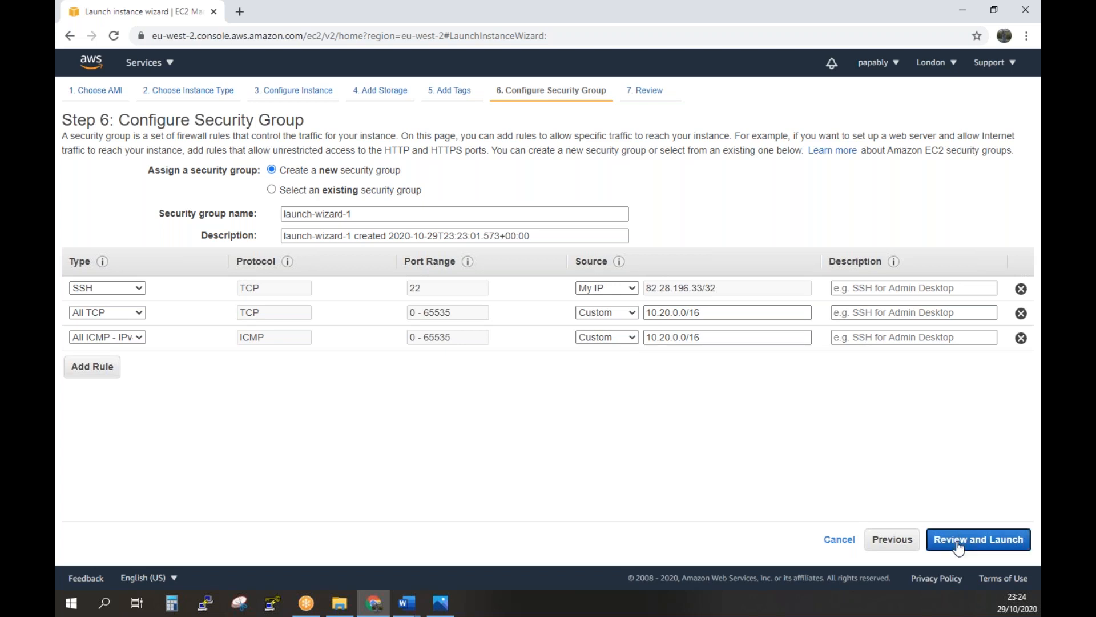
left_click(1007, 539)
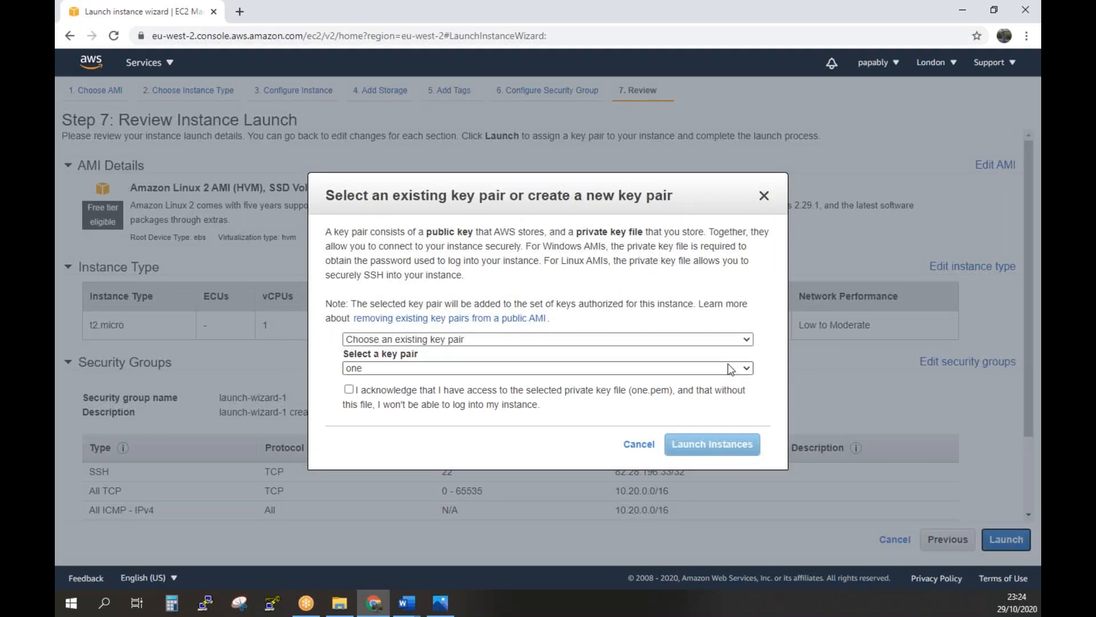
left_click(745, 340)
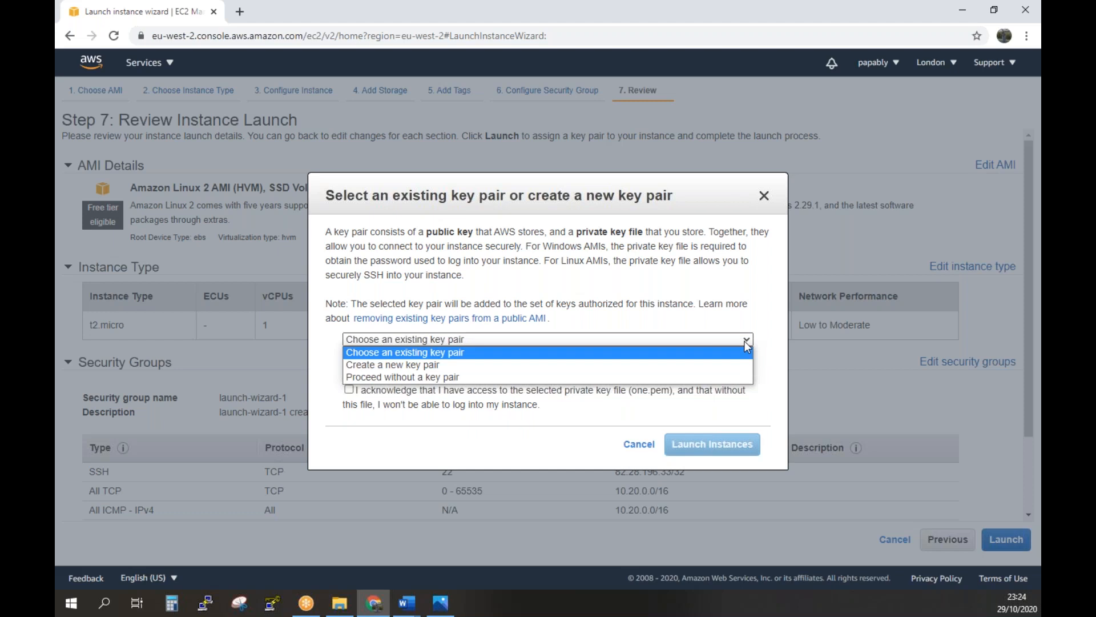
left_click(686, 368)
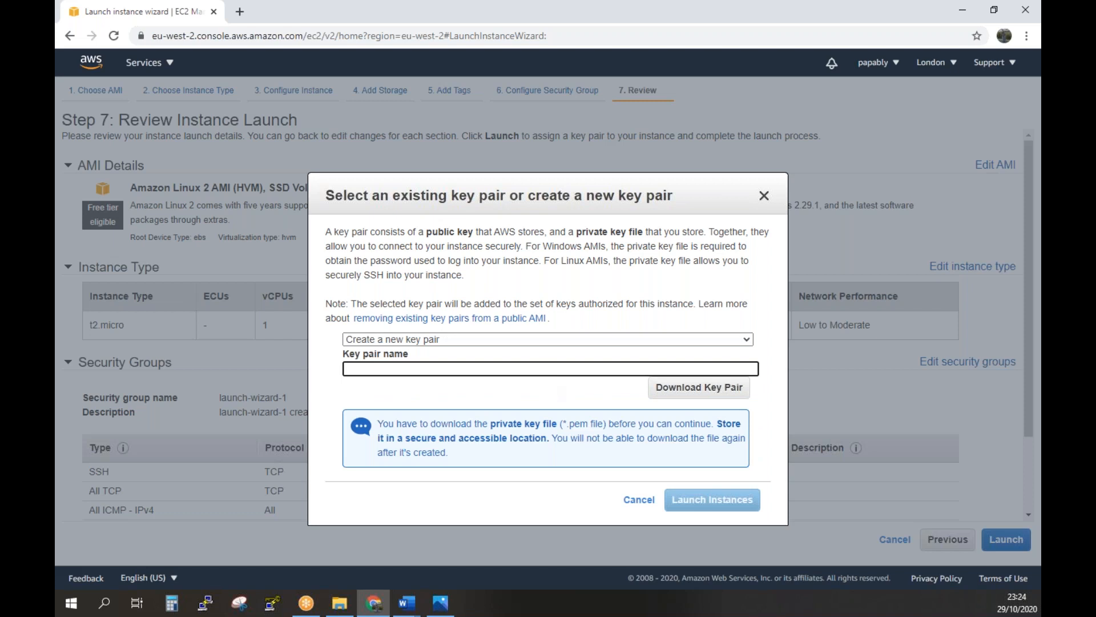
type("EC2-LONDON")
left_click(710, 389)
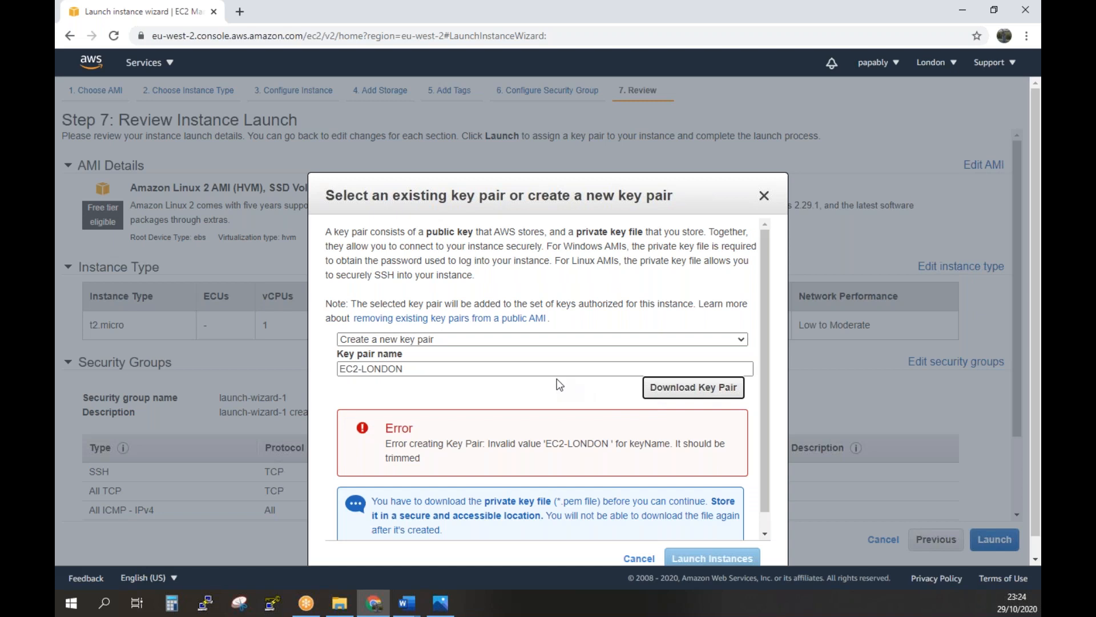
Change the new key pair's name to EC2-LONDON KEY and download the key pair
left_click(492, 368)
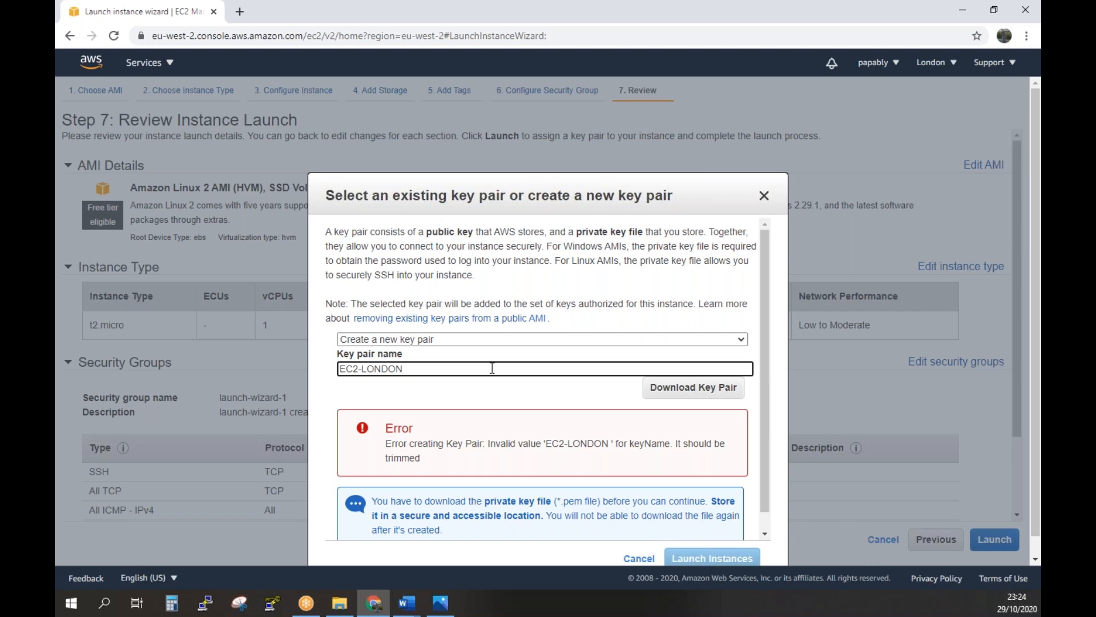
type("KEY")
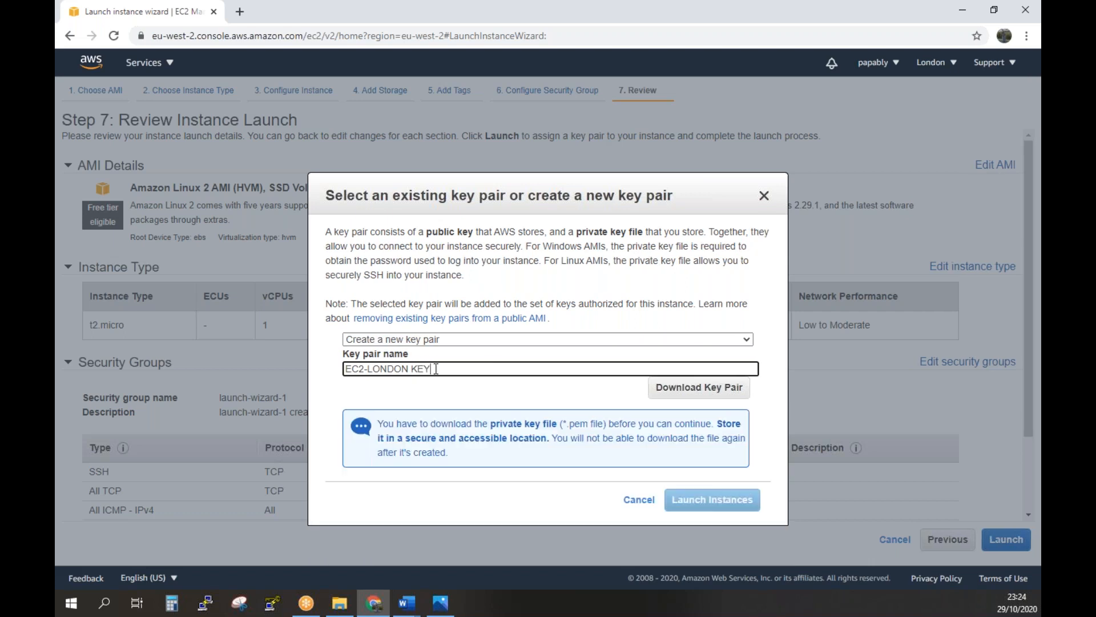
left_click(679, 398)
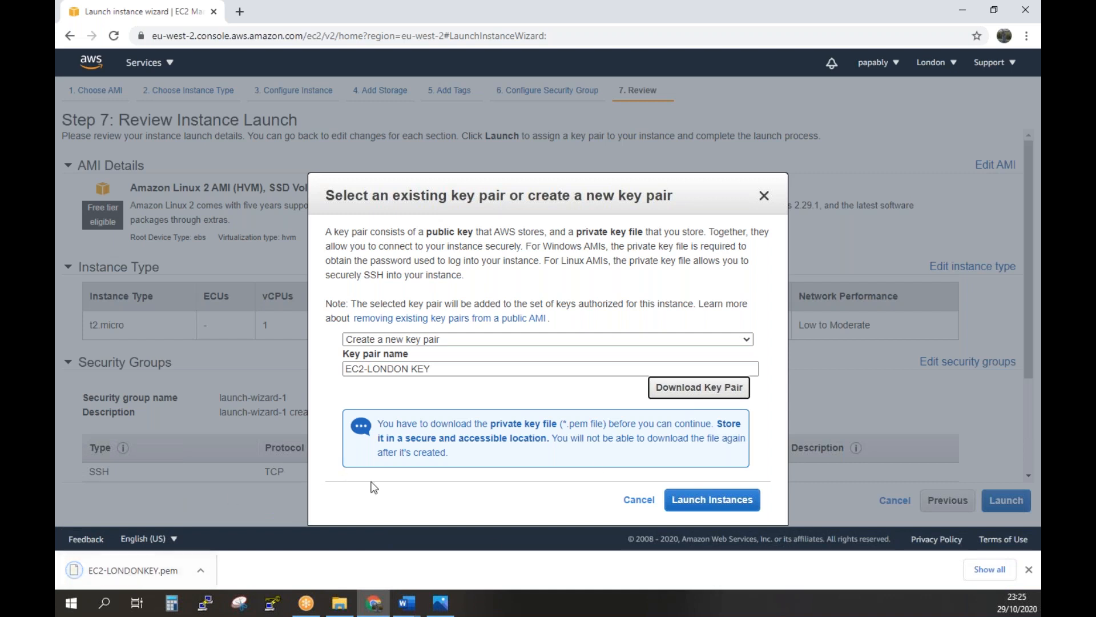
Launch the instance with the new key pair and open the instances list
left_click(711, 502)
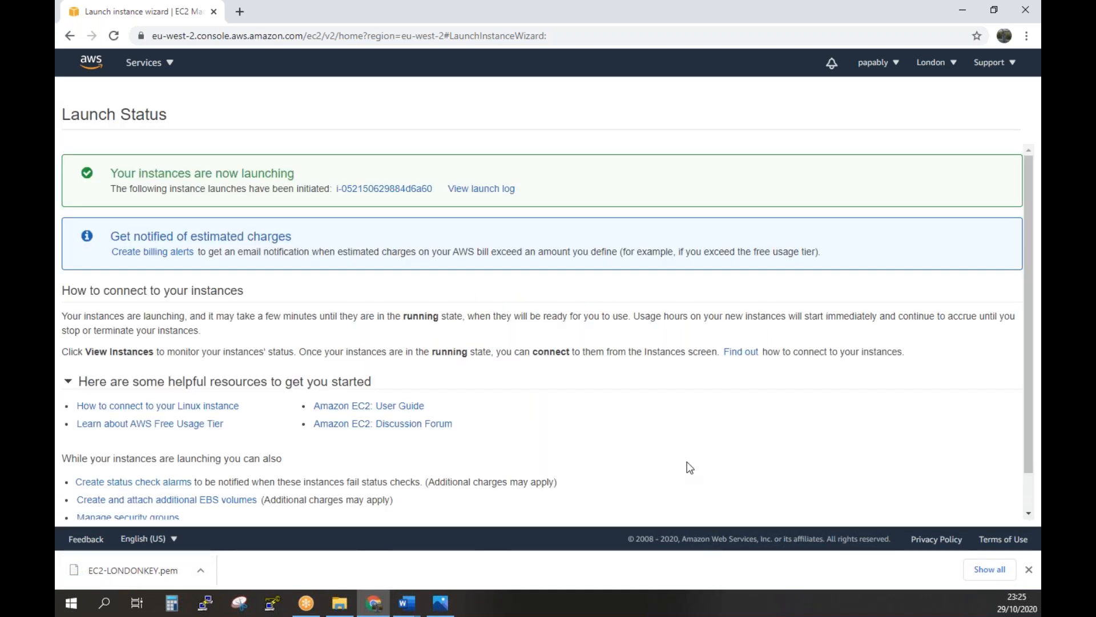
scroll(690, 467, "down", 2)
left_click(971, 510)
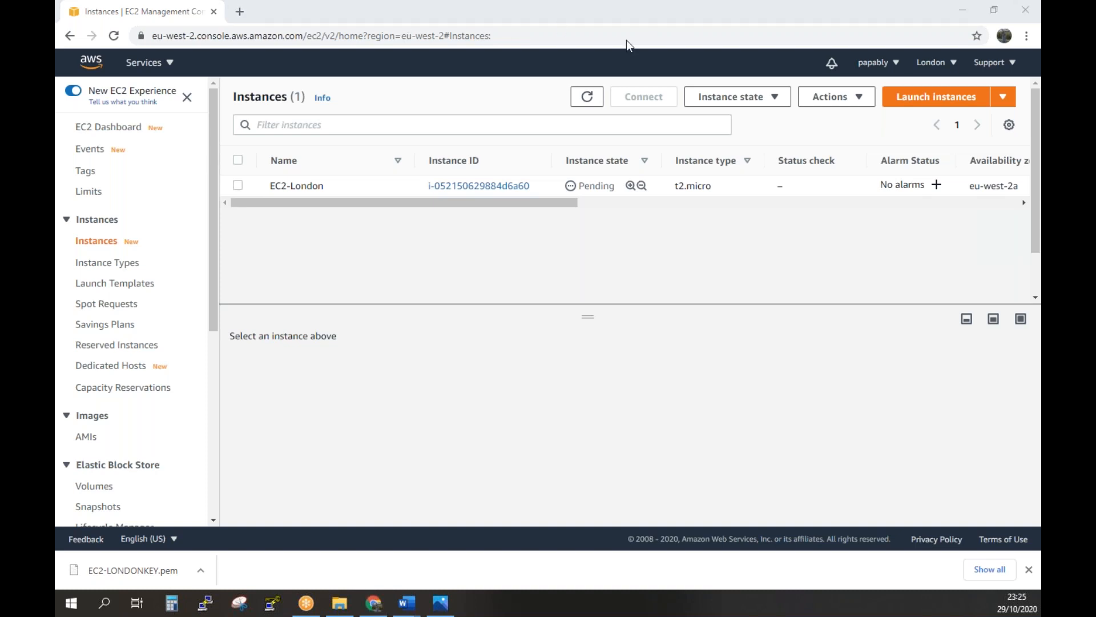
Open the EC2 Instances console in a second browser tab and switch its region to Europe (Paris) eu-west-3
left_click(239, 11)
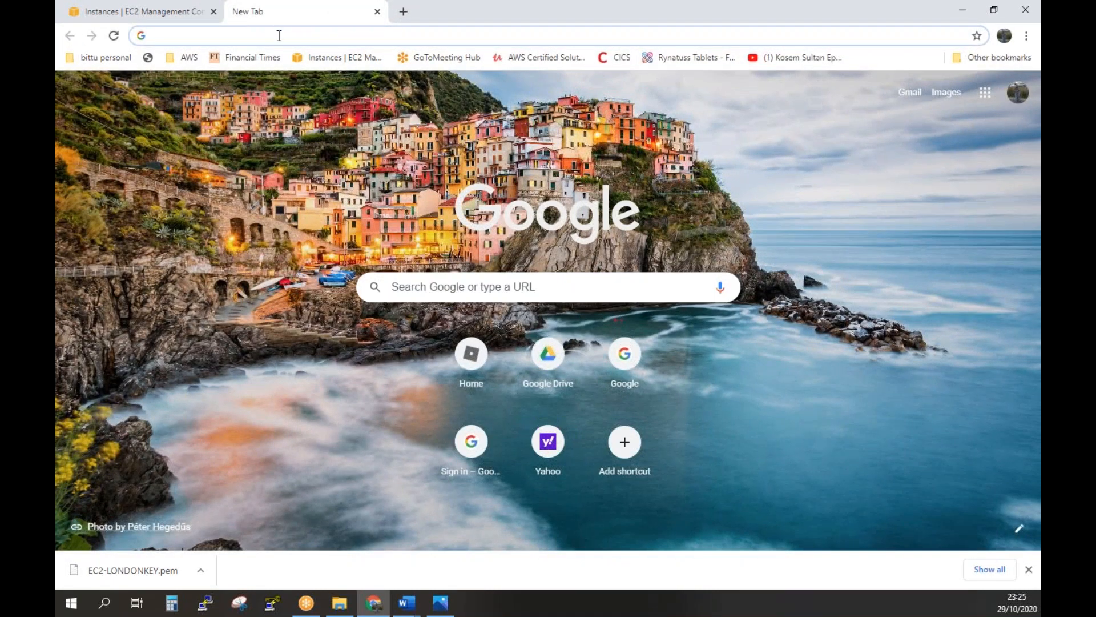
left_click(328, 57)
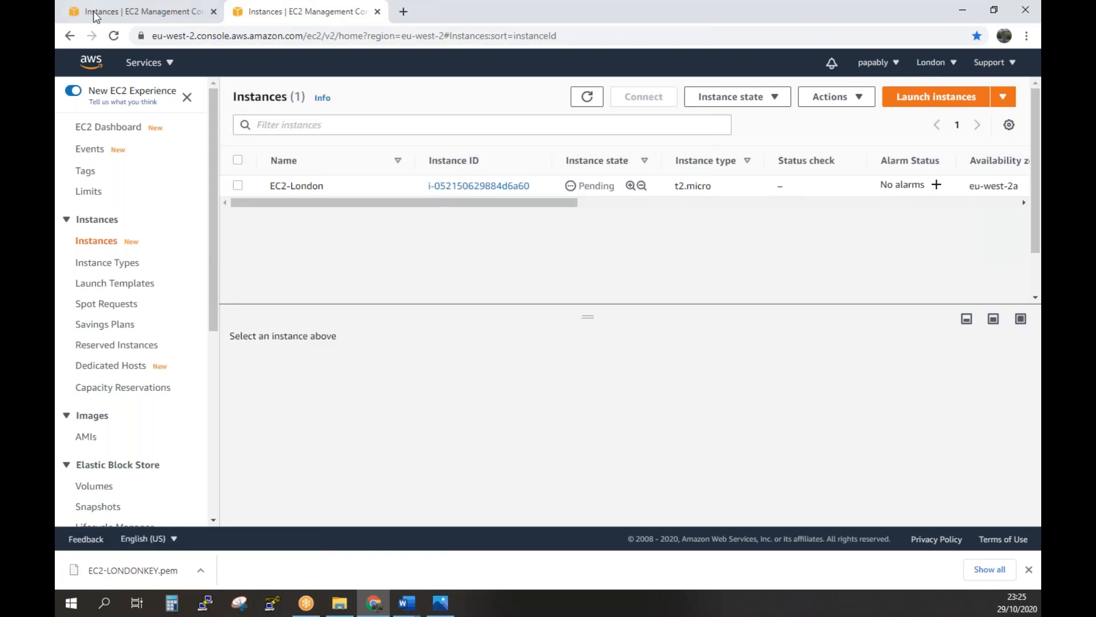
left_click(931, 64)
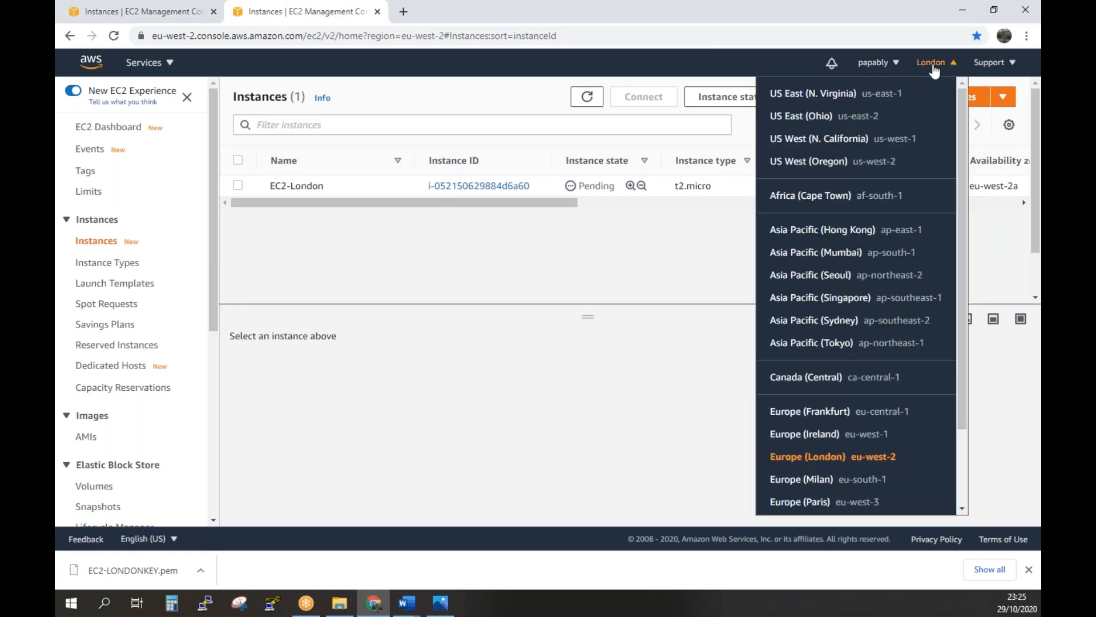
scroll(850, 320, "down", 3)
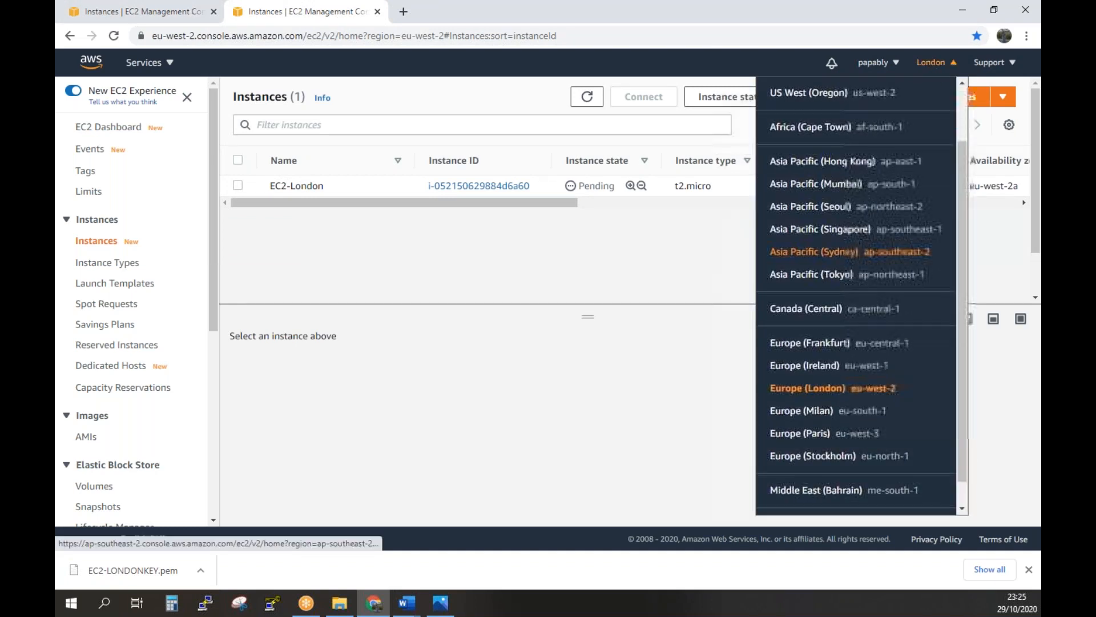
left_click(822, 407)
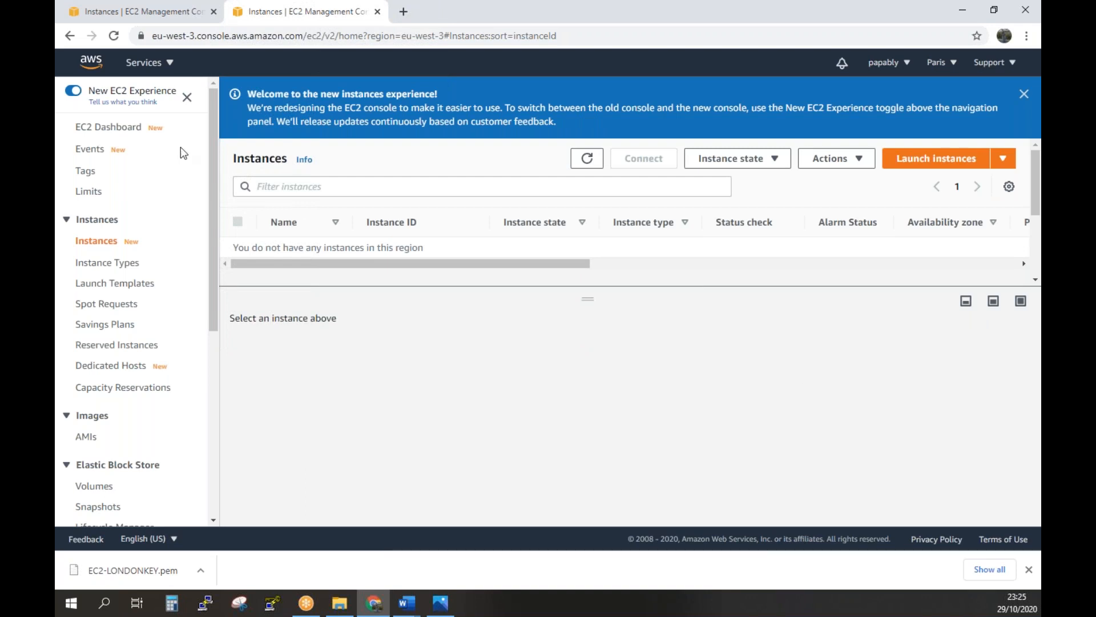
Open the VPC console for the Paris region and show its list of VPCs
left_click(136, 63)
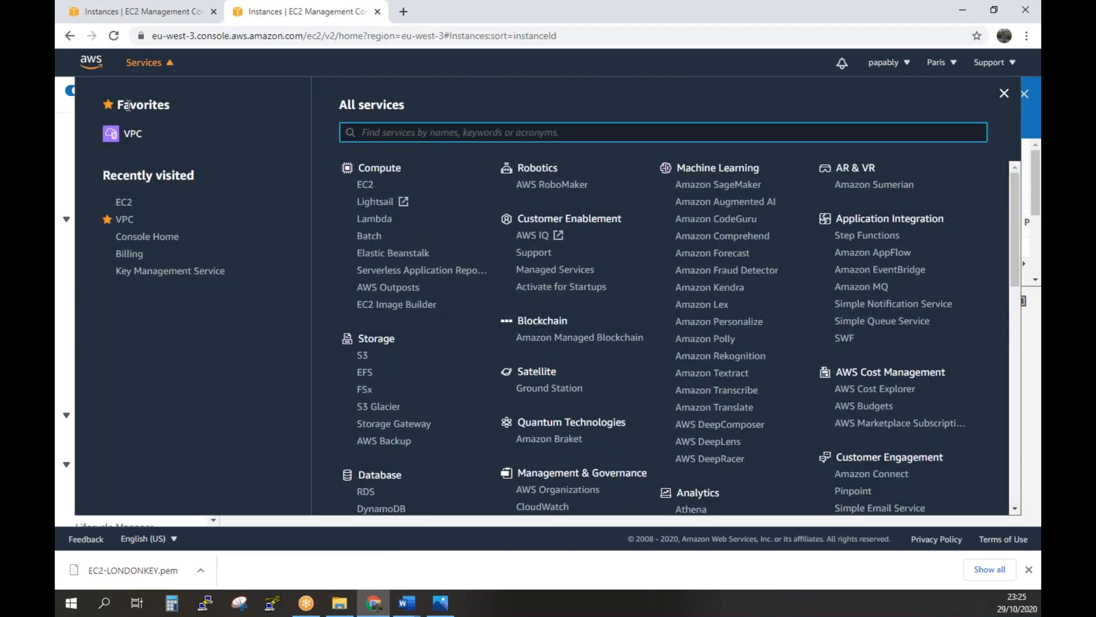
left_click(133, 133)
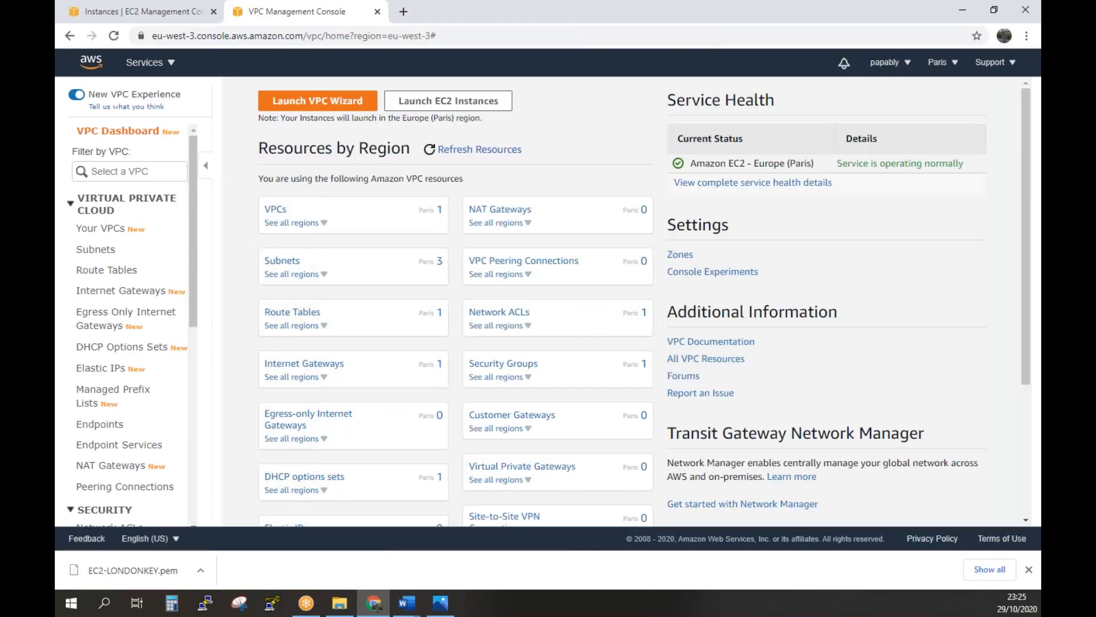
left_click(274, 210)
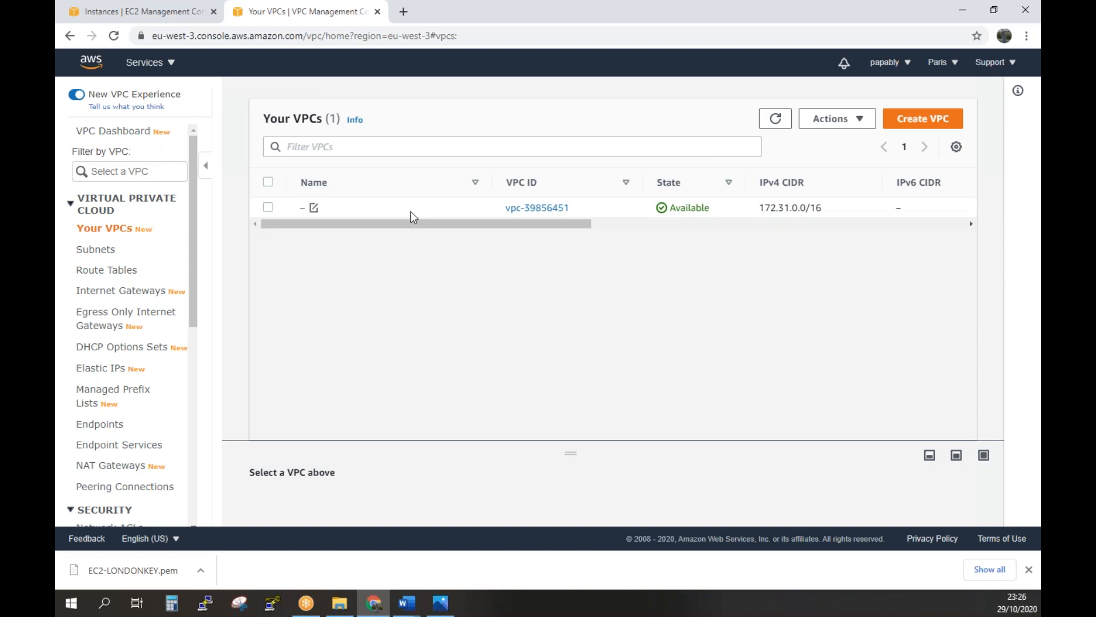
Create a VPC named vpc-paris with the IPv4 CIDR block 10.20.0.0/16 and no IPv6 block
left_click(931, 121)
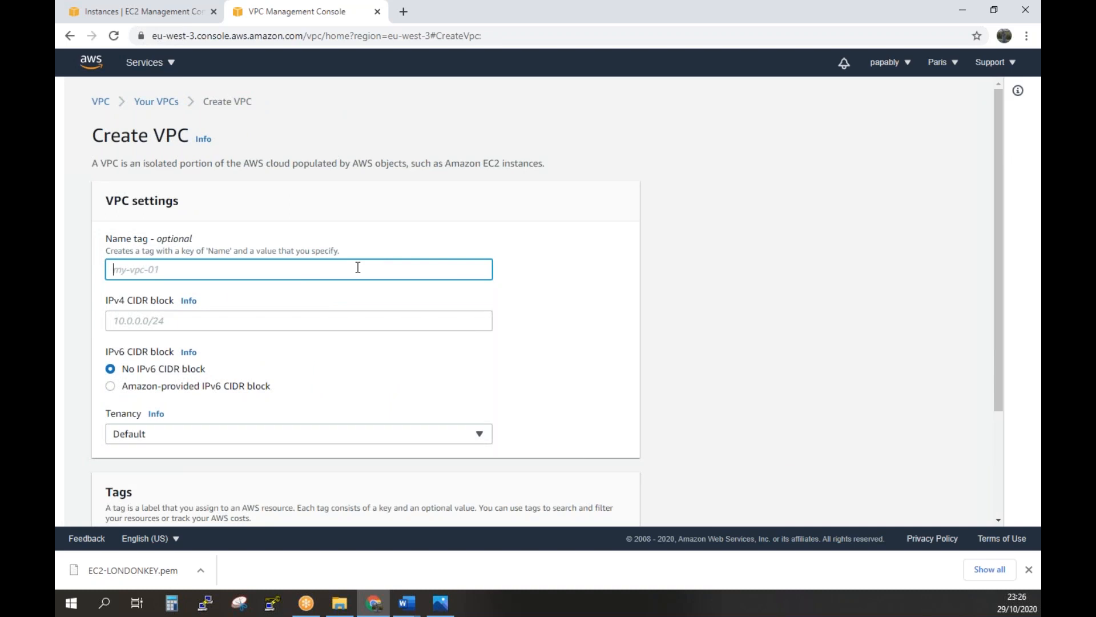
type("vpc-paris")
left_click(228, 320)
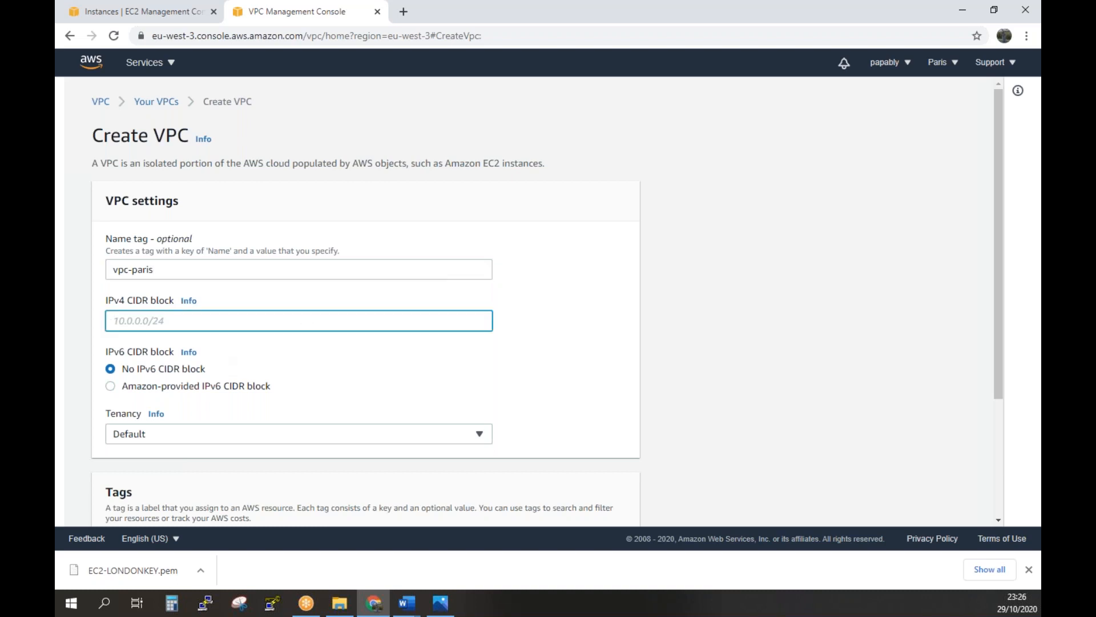
type("10.0")
key("BackSpace")
type("20.0.0/16")
left_click(577, 396)
scroll(575, 390, "down", 3)
left_click(592, 504)
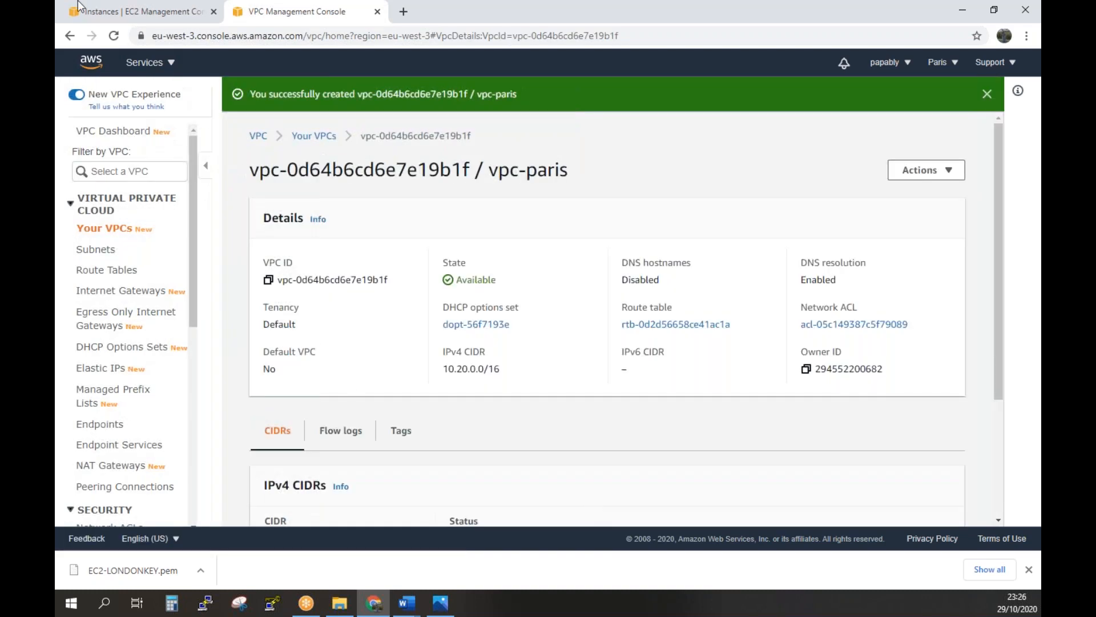
In the London browser tab, open the VPC list and examine the details and IPv4 CIDR of VPC-LONDON
left_click(93, 11)
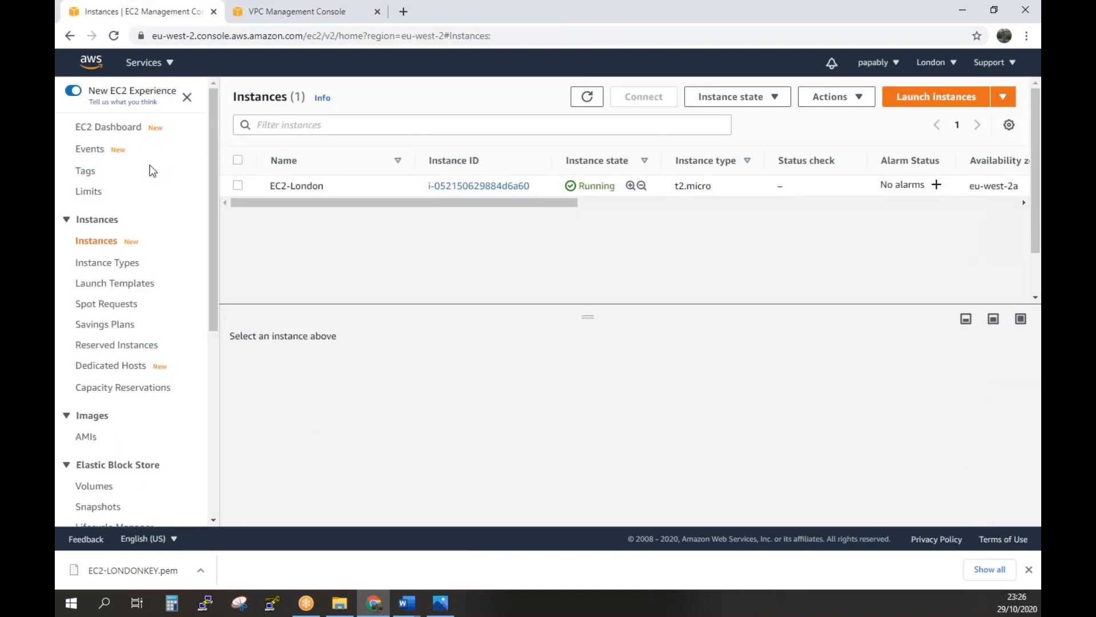
left_click(143, 64)
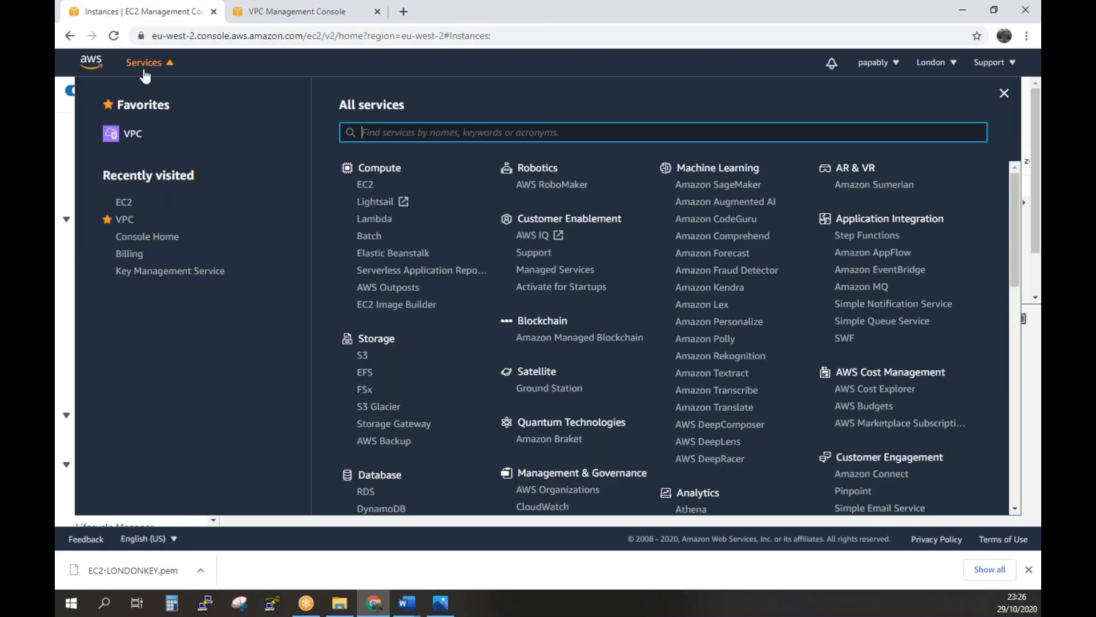
left_click(135, 136)
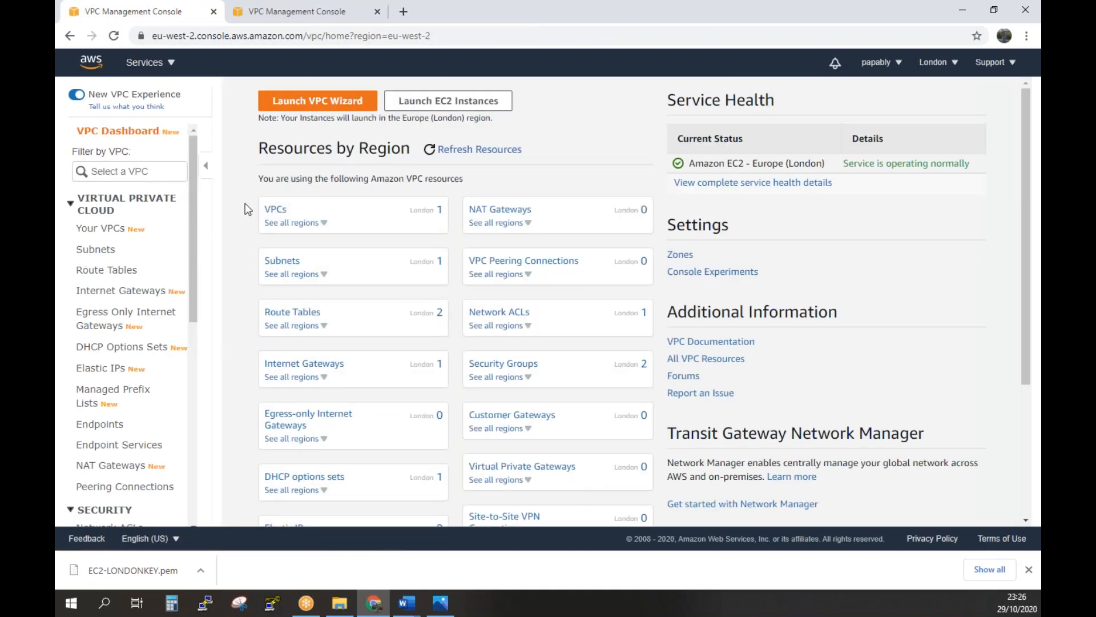
left_click(275, 209)
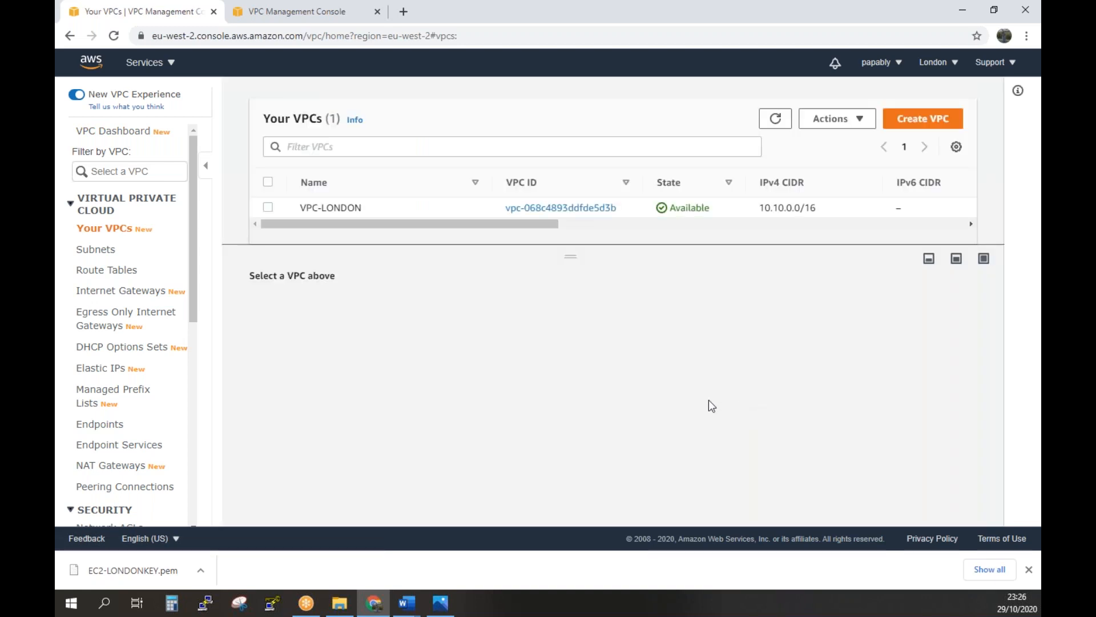
left_click(268, 207)
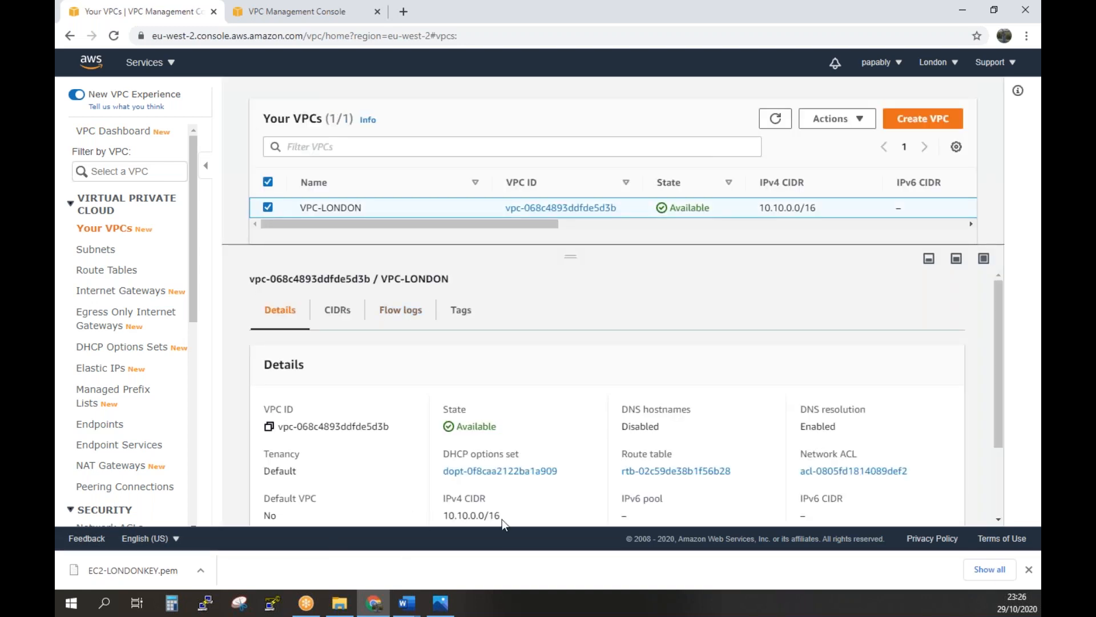
Return to the Paris browser tab and create an internet gateway named IGW-PARIS
left_click(274, 10)
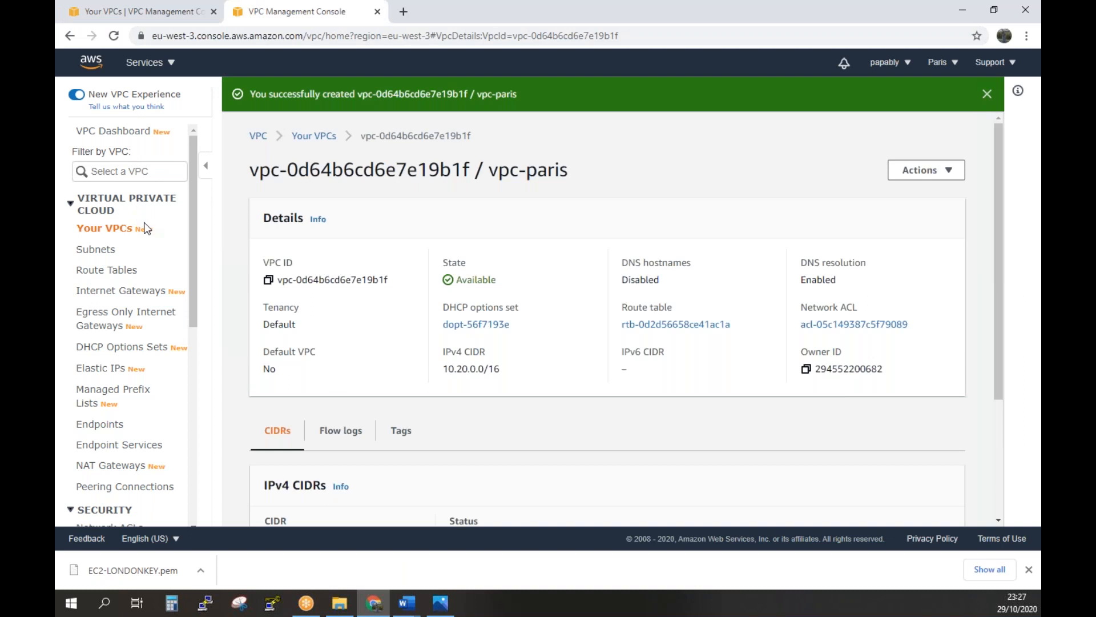
left_click(146, 291)
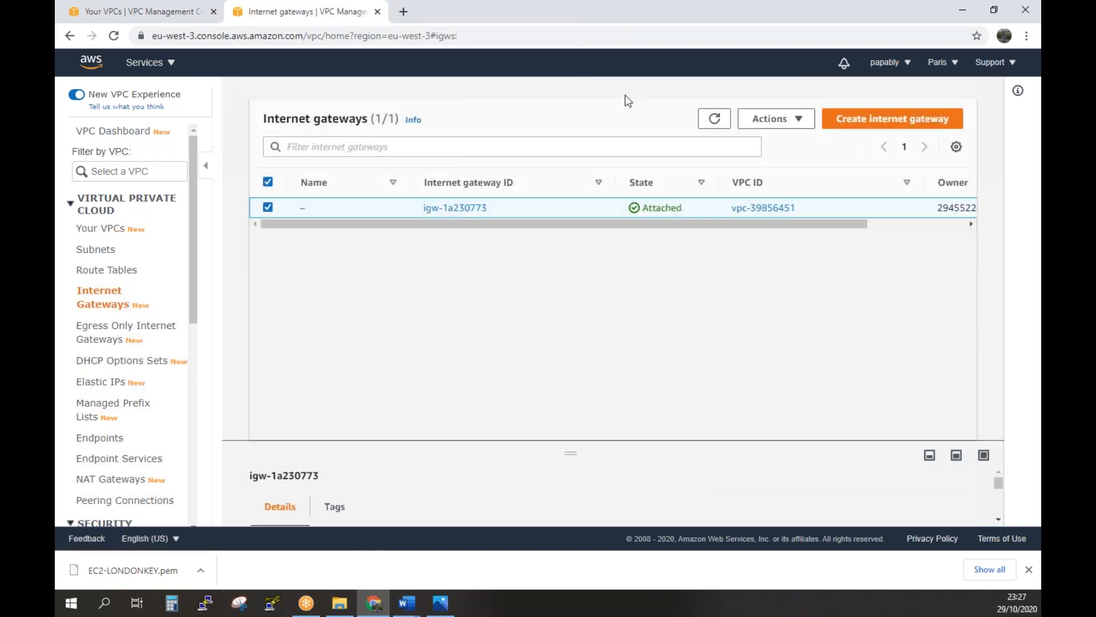
left_click(921, 120)
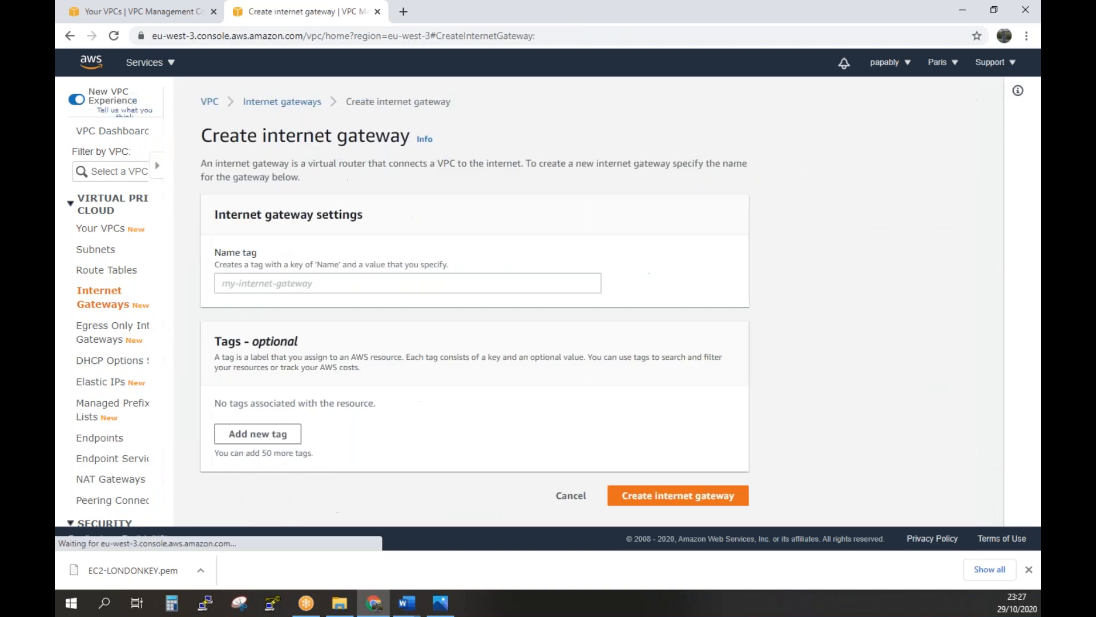
left_click(259, 285)
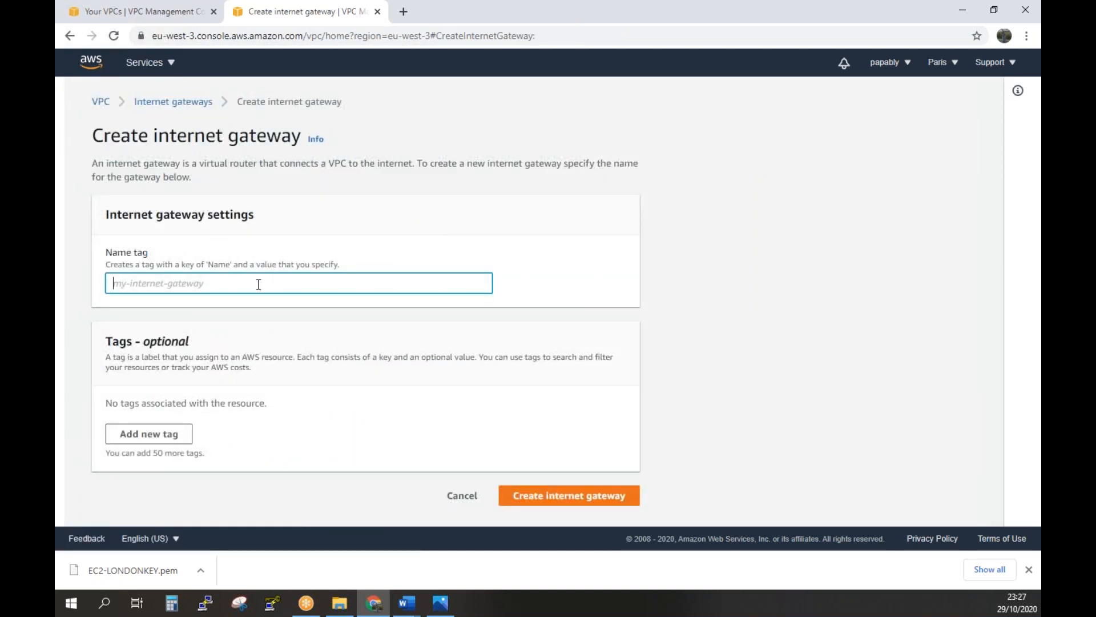
type("IGW")
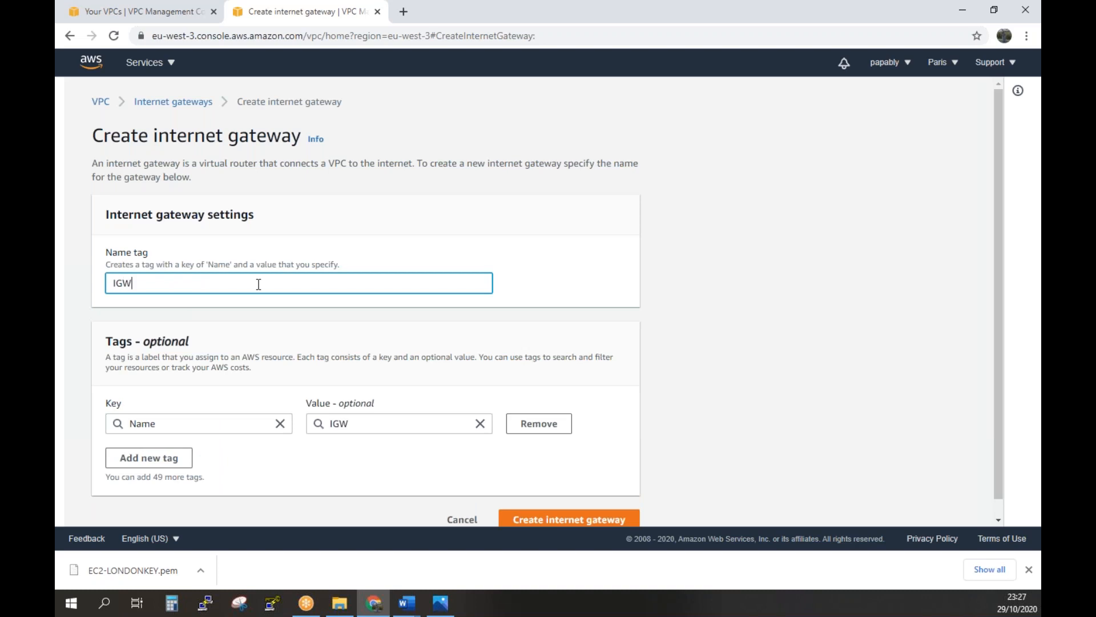
type("-PARIS")
scroll(571, 503, "down", 1)
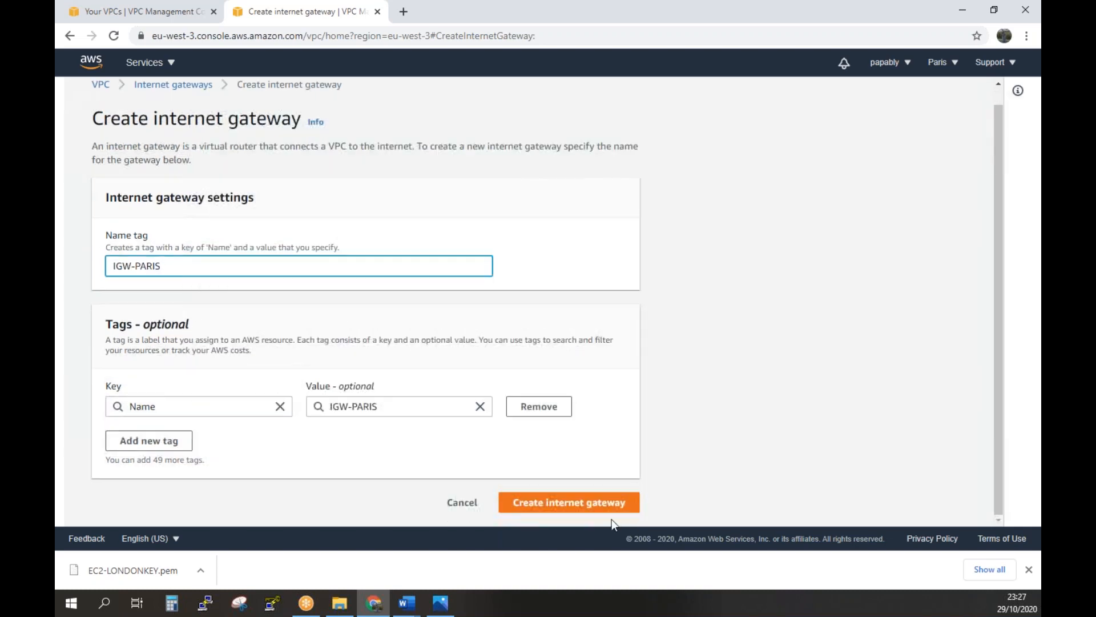
left_click(545, 501)
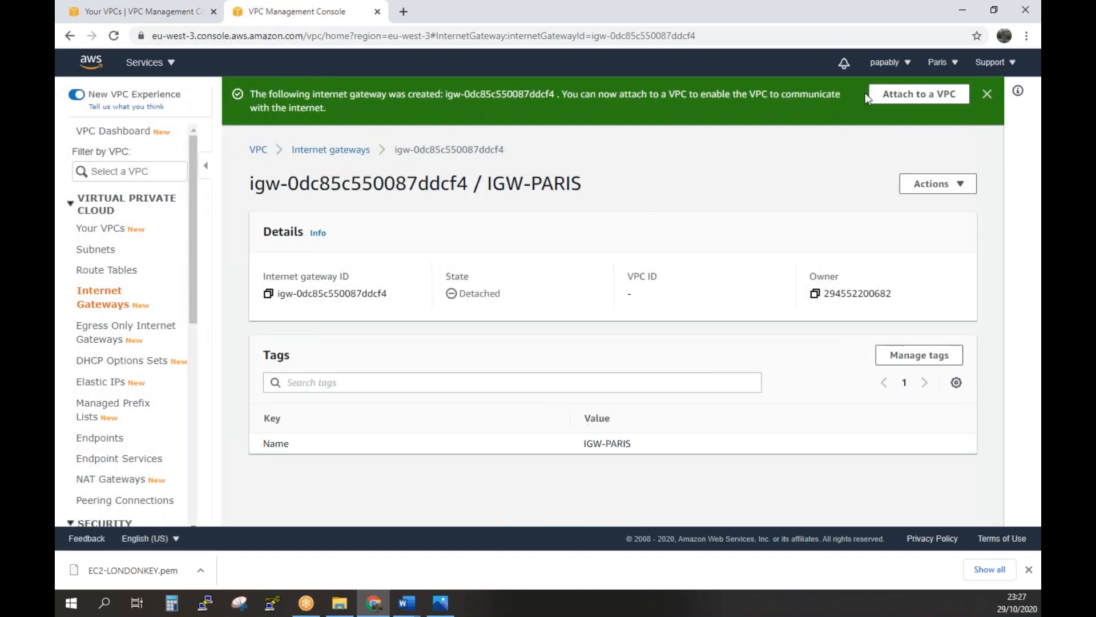
Attach the IGW-PARIS internet gateway to the vpc-paris VPC
left_click(890, 94)
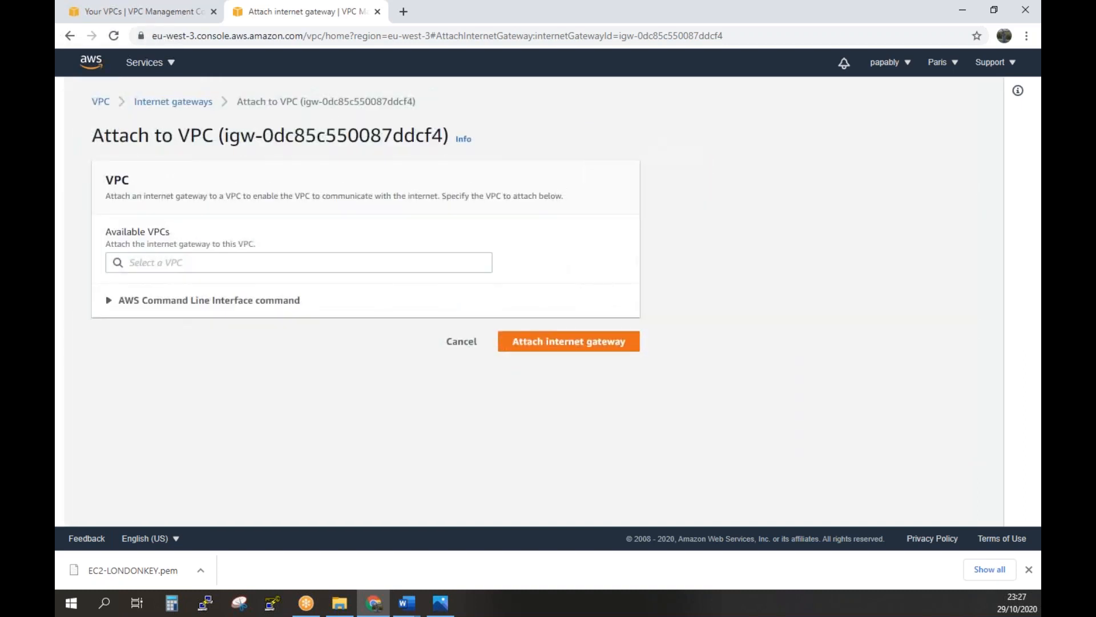
left_click(460, 264)
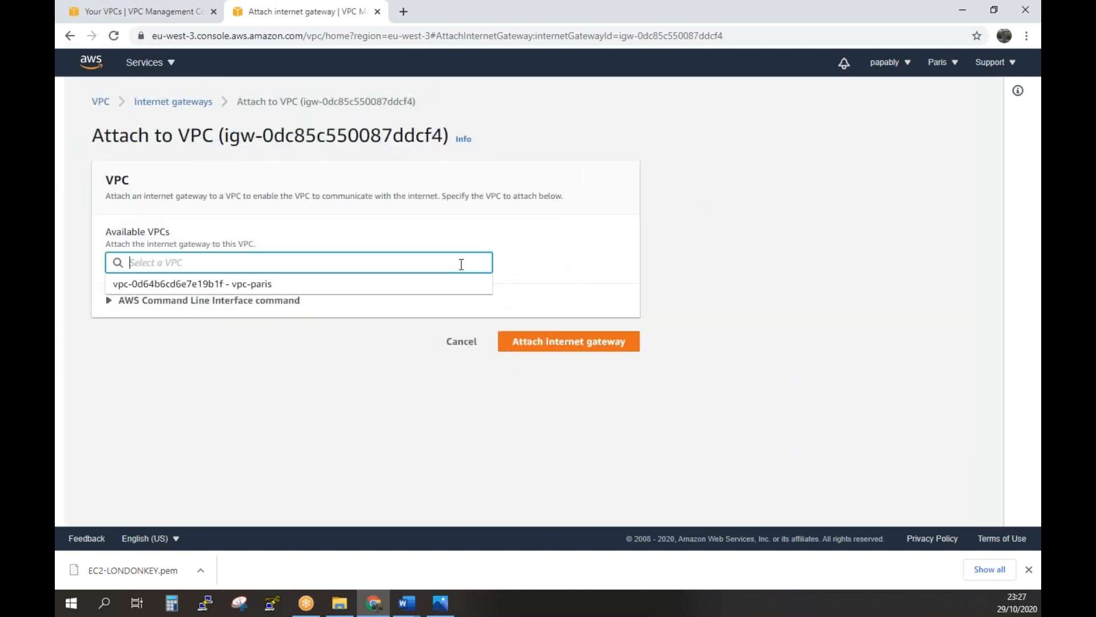
left_click(270, 285)
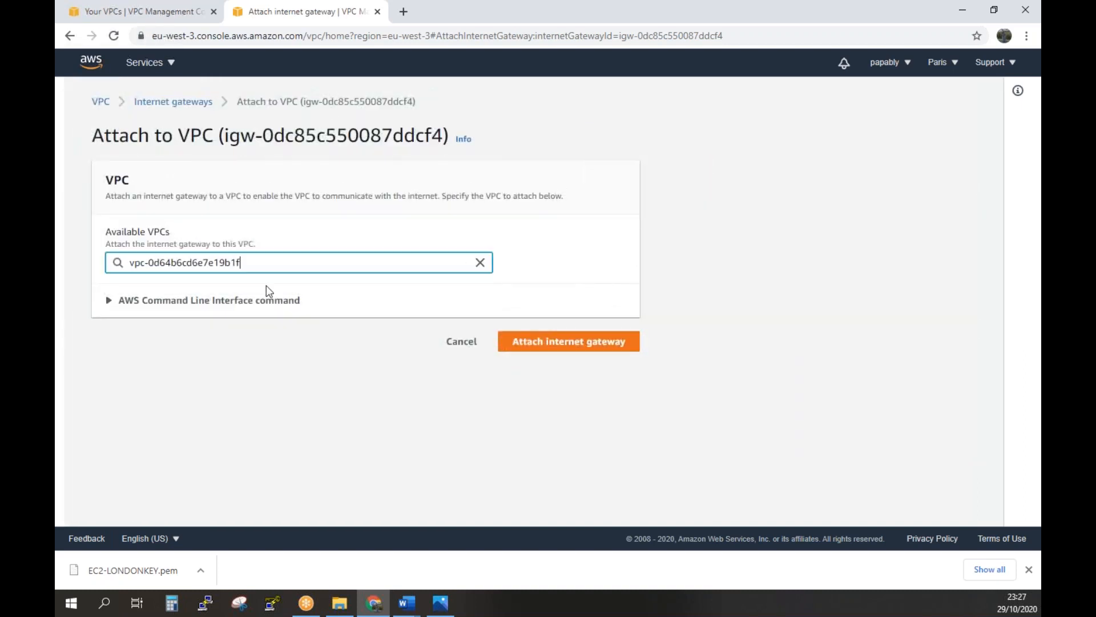
left_click(606, 346)
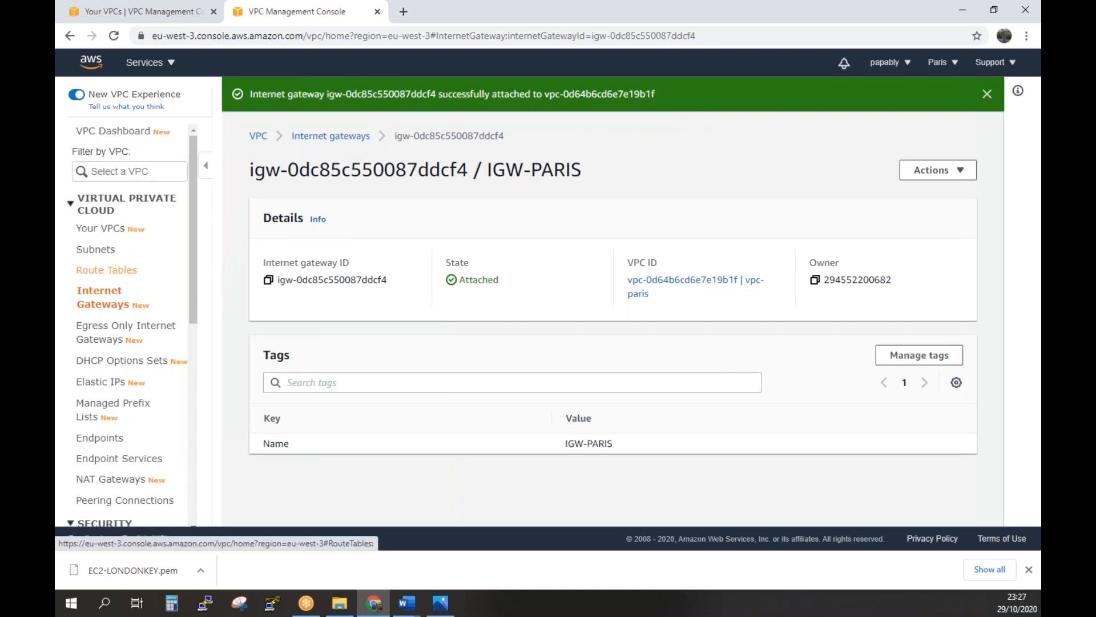
Create a route table named RT-PARIS in the vpc-paris VPC and return to the route table list
left_click(114, 269)
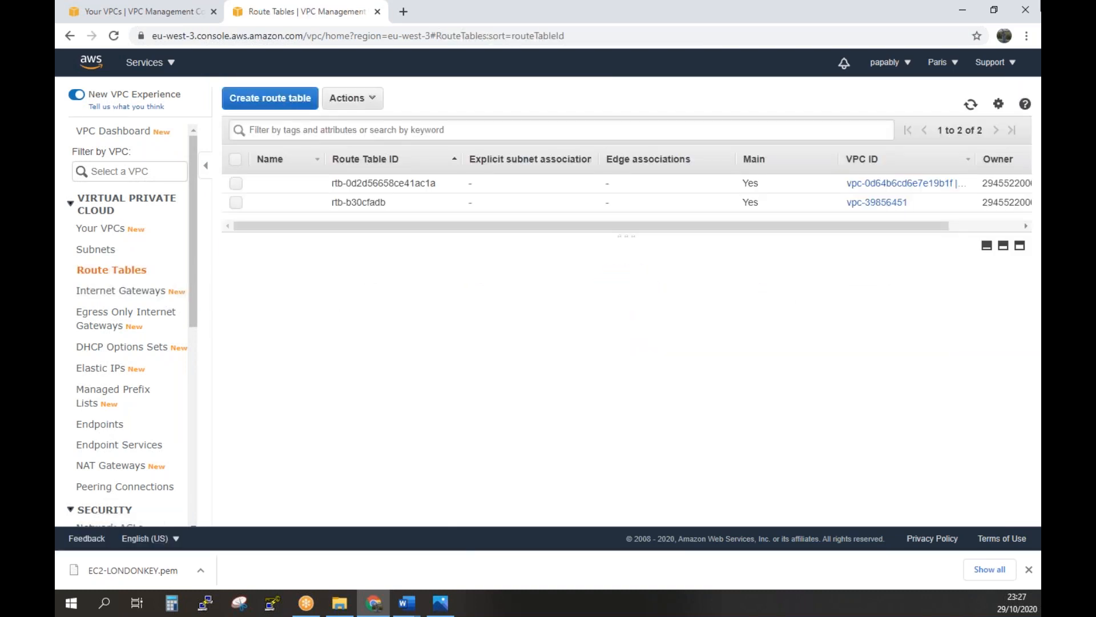
left_click(264, 102)
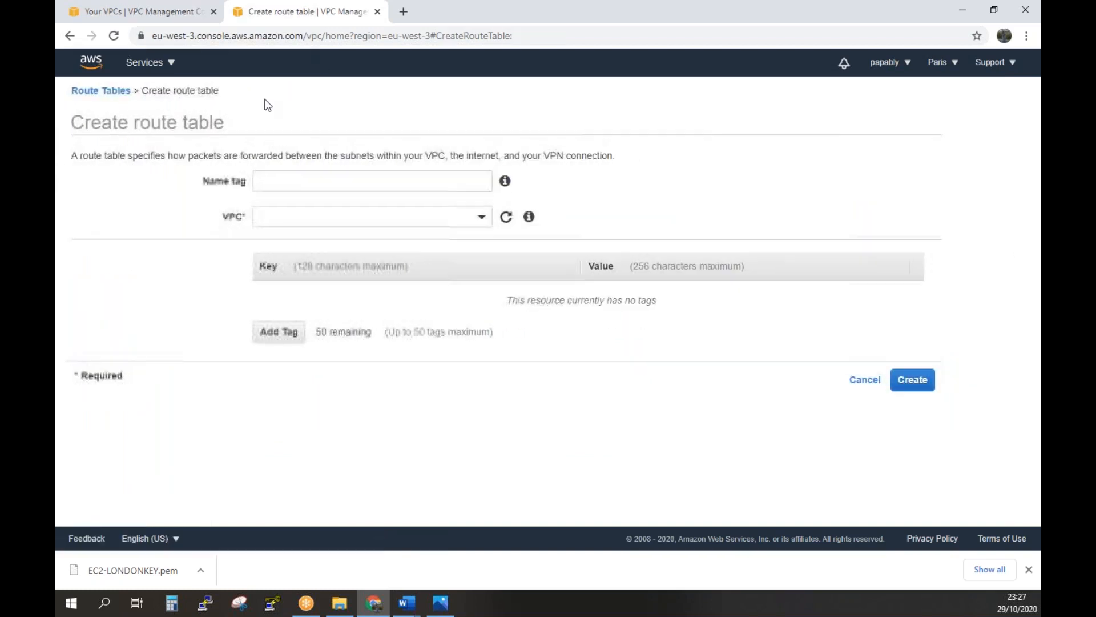
left_click(342, 183)
type("RT-PARIS")
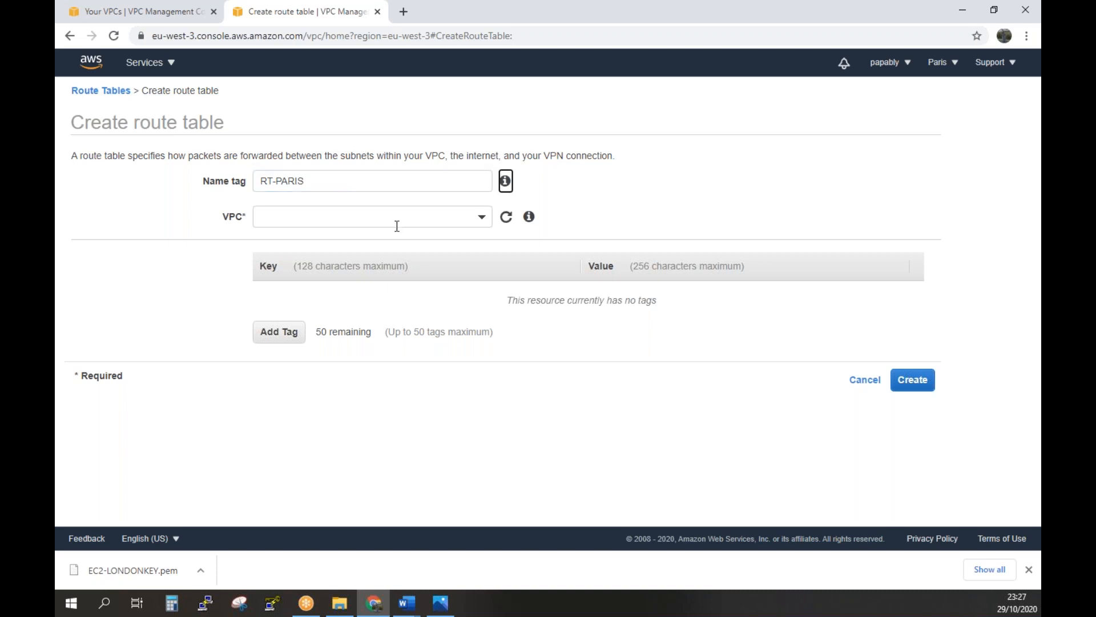
left_click(482, 218)
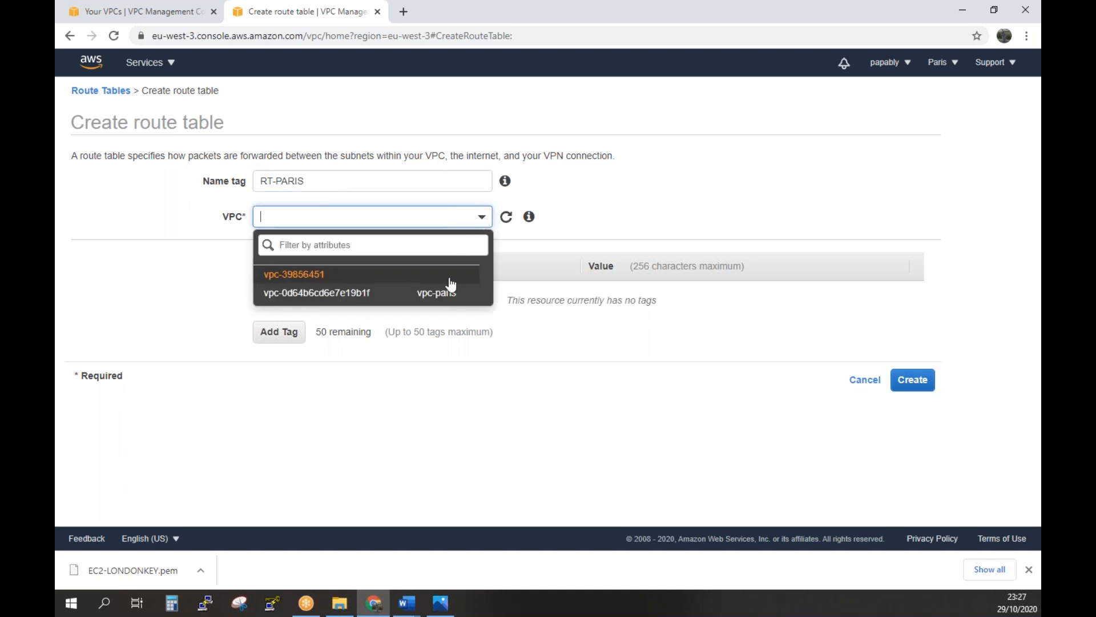
left_click(434, 295)
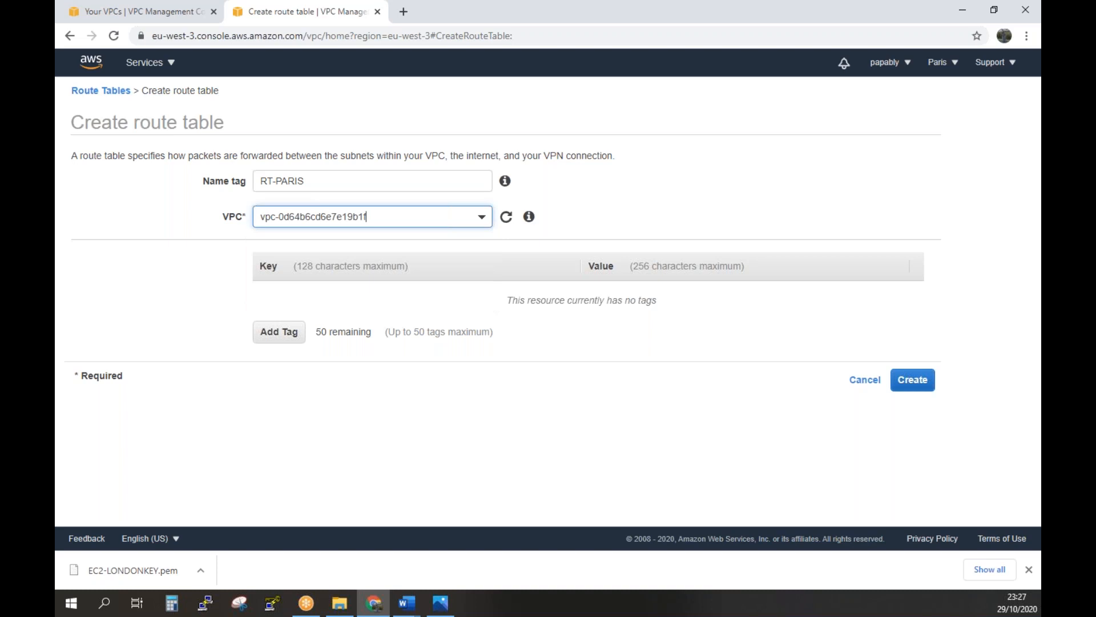
left_click(911, 381)
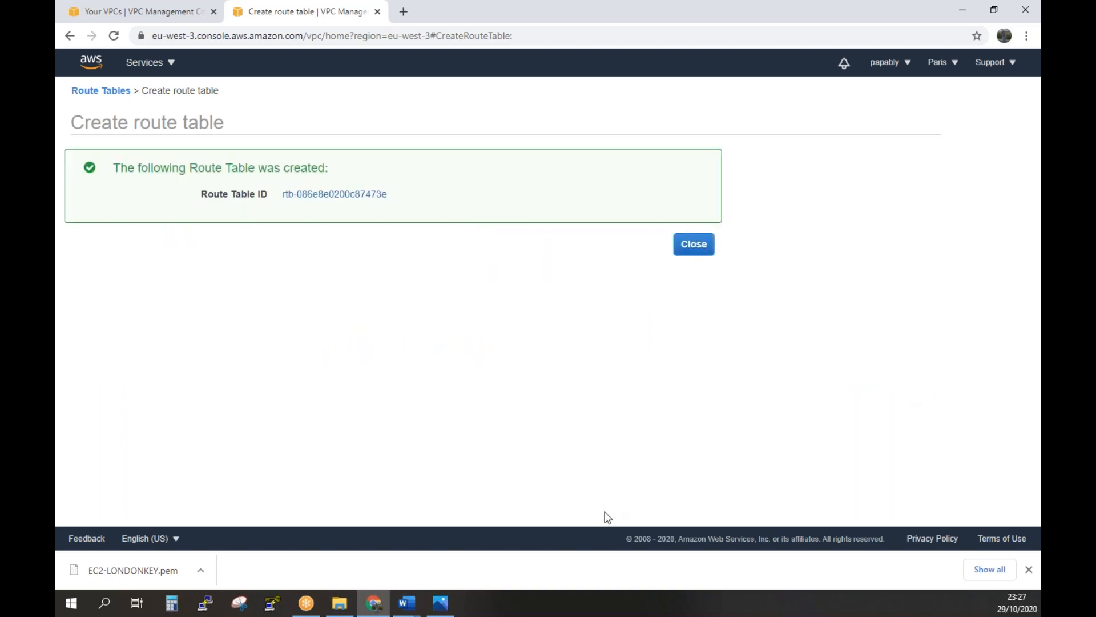
left_click(696, 247)
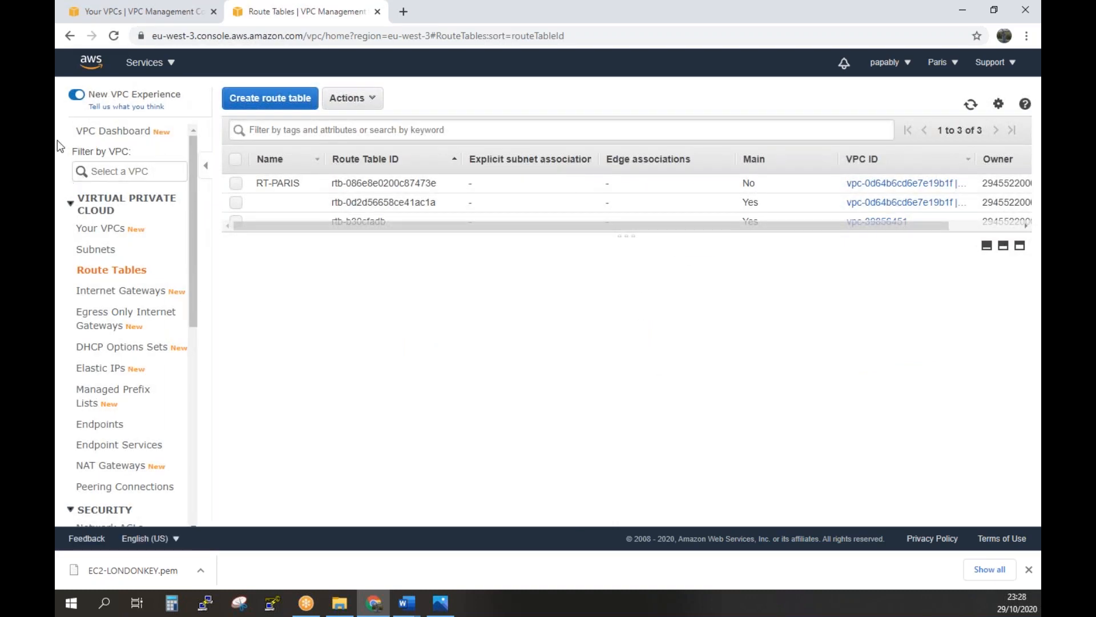
Start a new subnet named SUBNET-PARIS in the vpc-paris VPC, placed in availability zone eu-west-3a
left_click(97, 251)
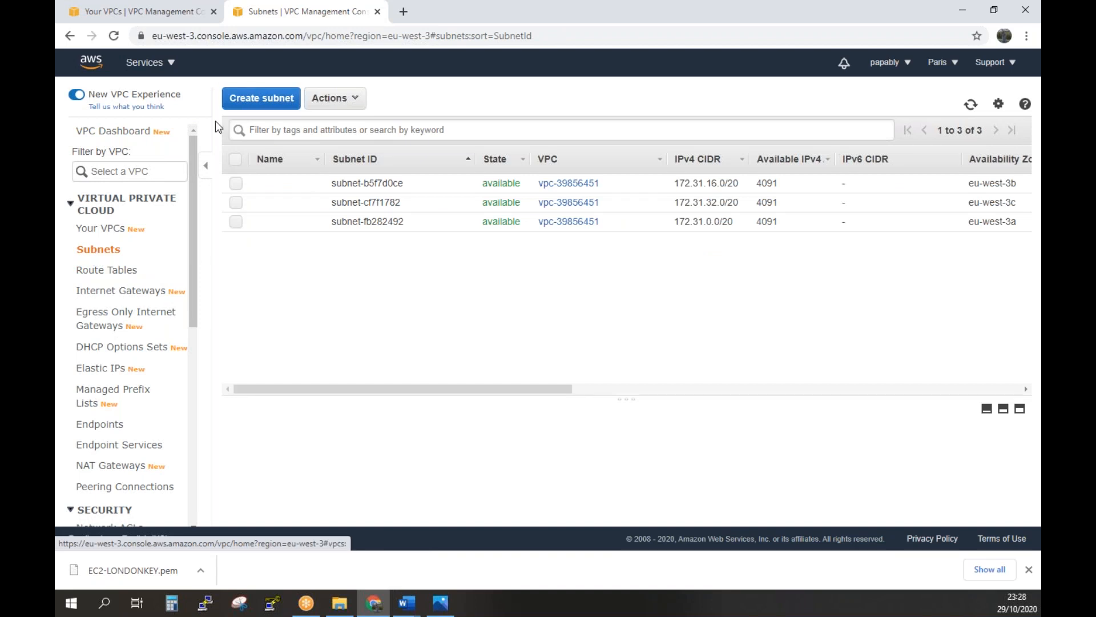
left_click(265, 100)
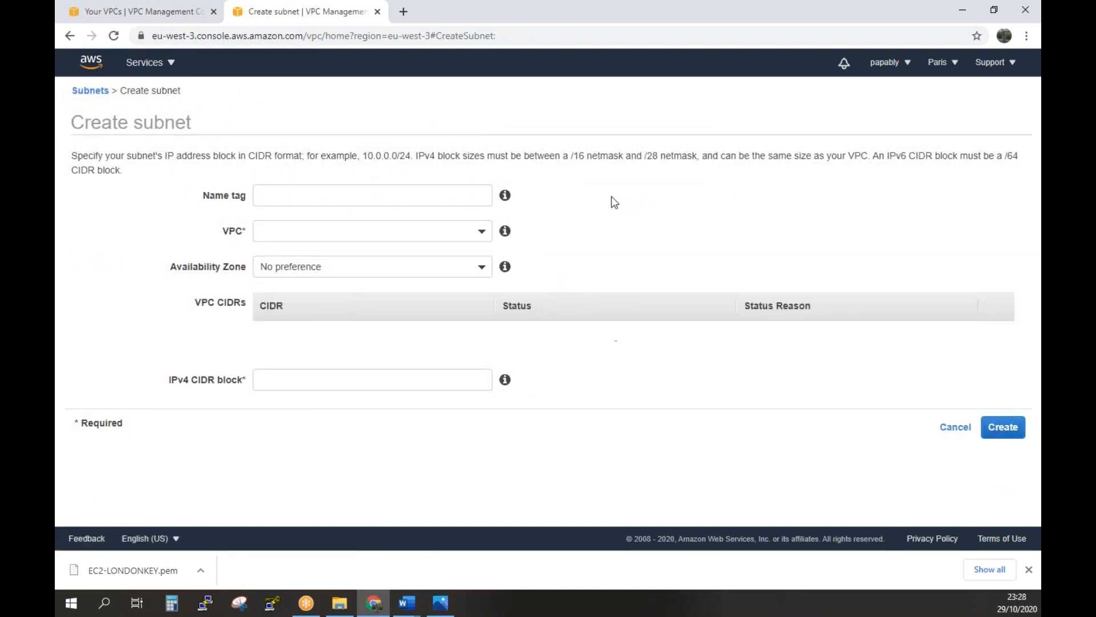
left_click(370, 195)
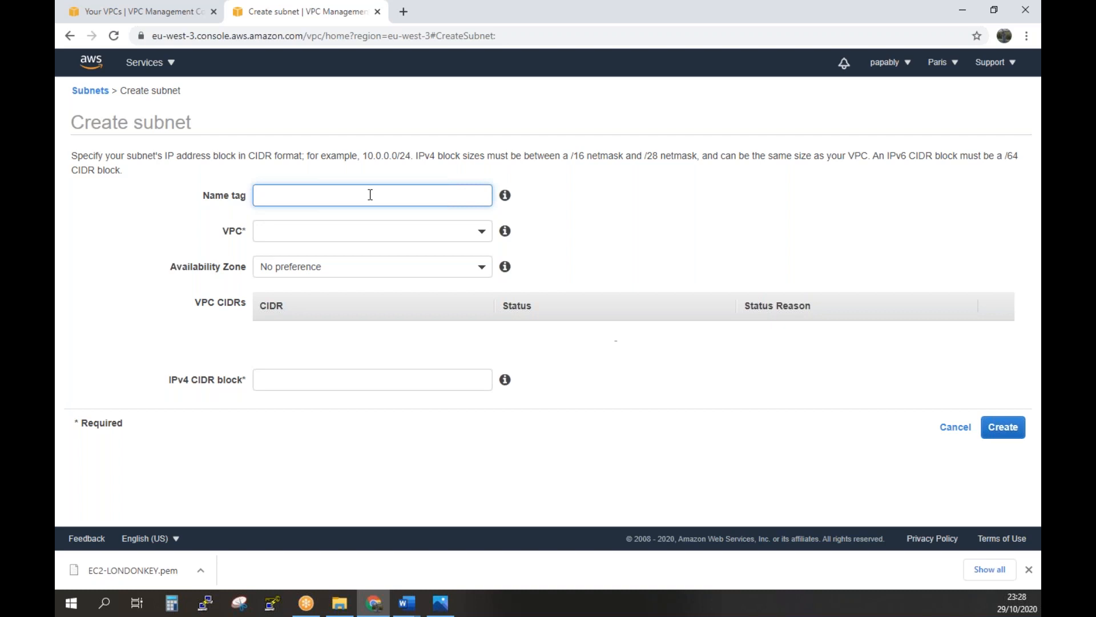
type("SUBNET-PARIS")
left_click(478, 231)
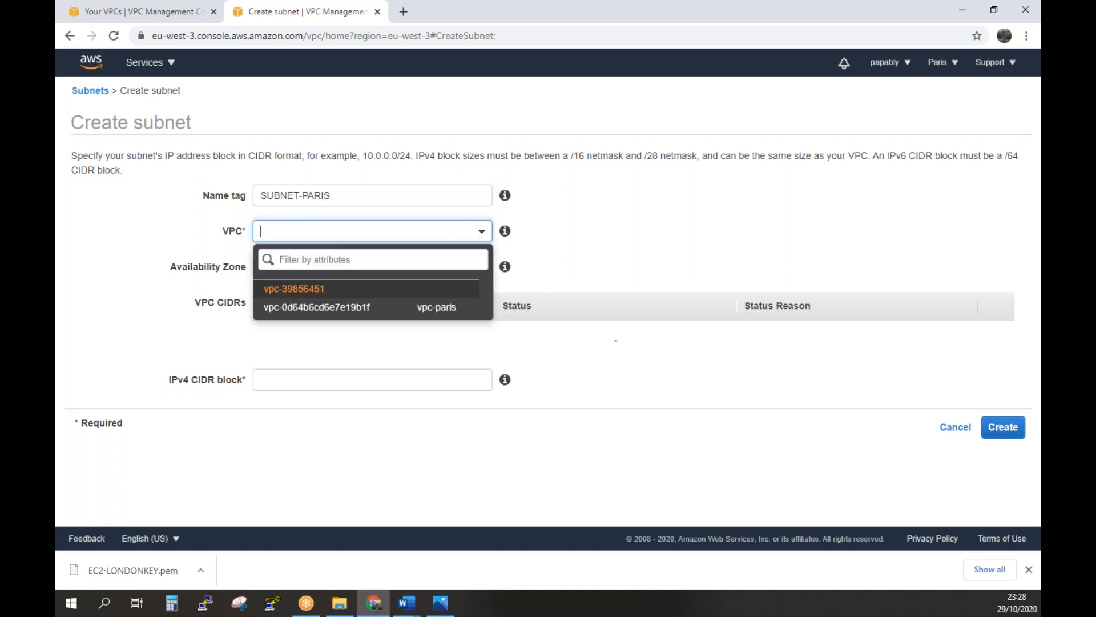
left_click(455, 309)
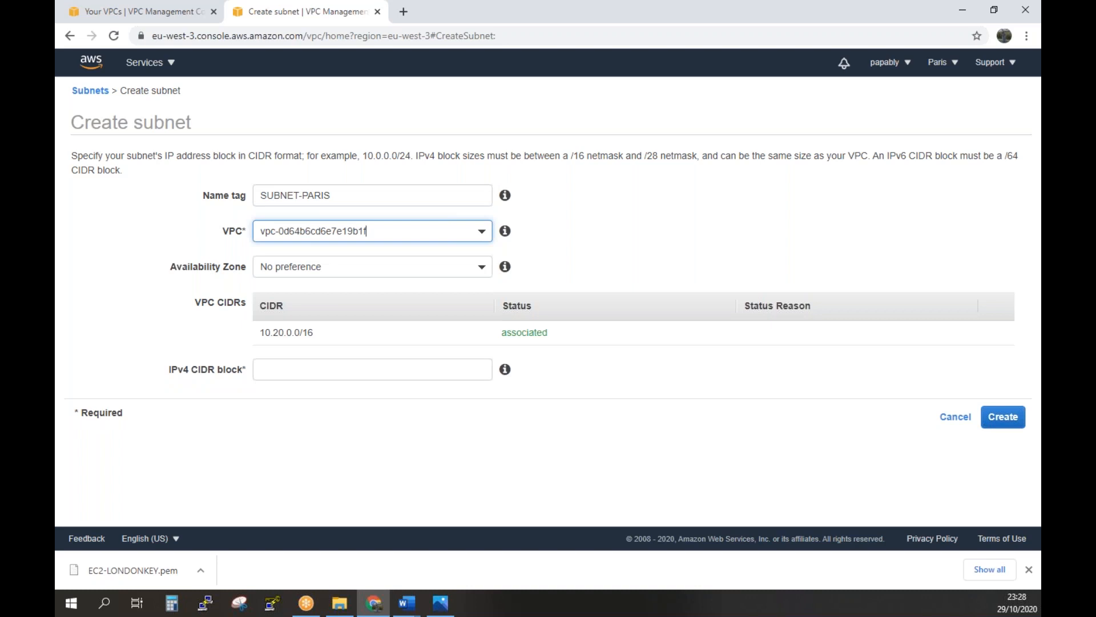
left_click(480, 268)
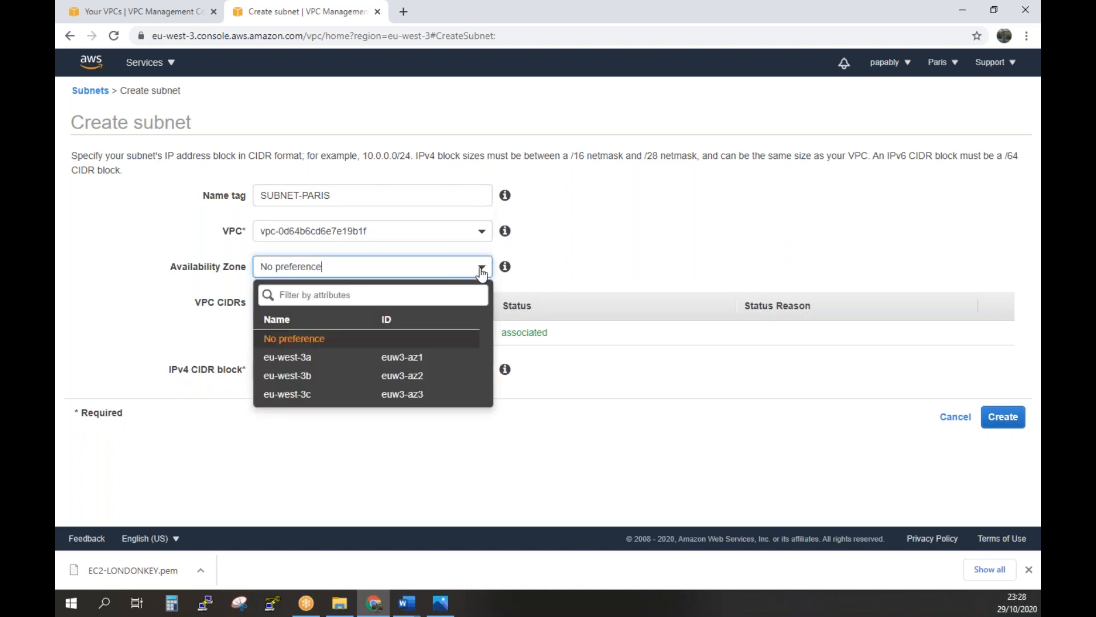
left_click(420, 359)
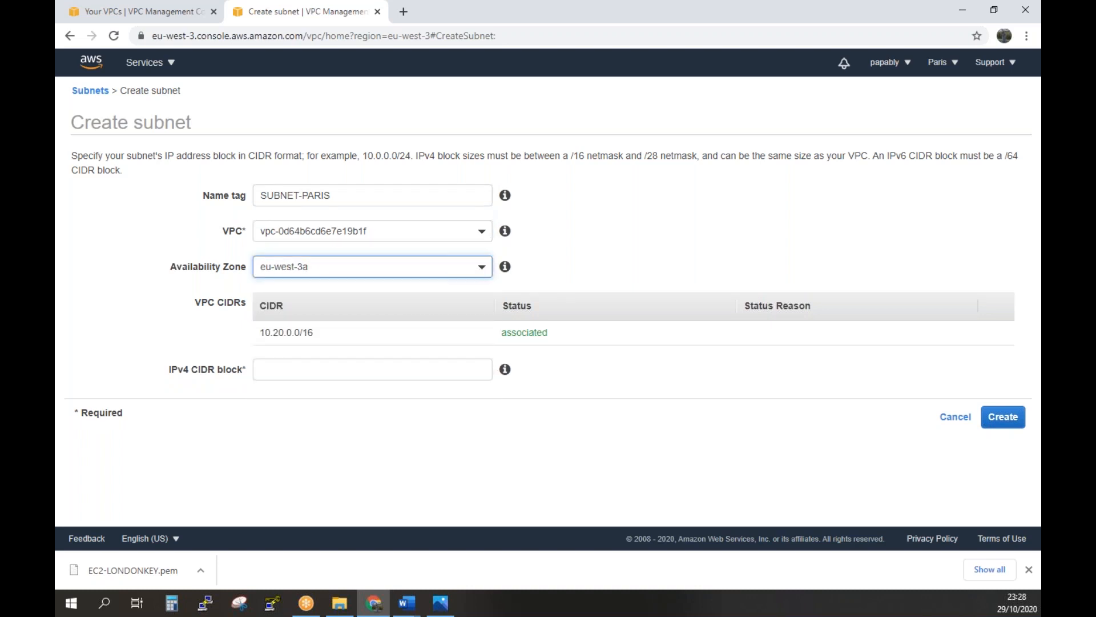
Set the new subnet's IPv4 CIDR block to 10.20.0.0/24, create it, and select SUBNET-PARIS in the subnet list
left_click(417, 373)
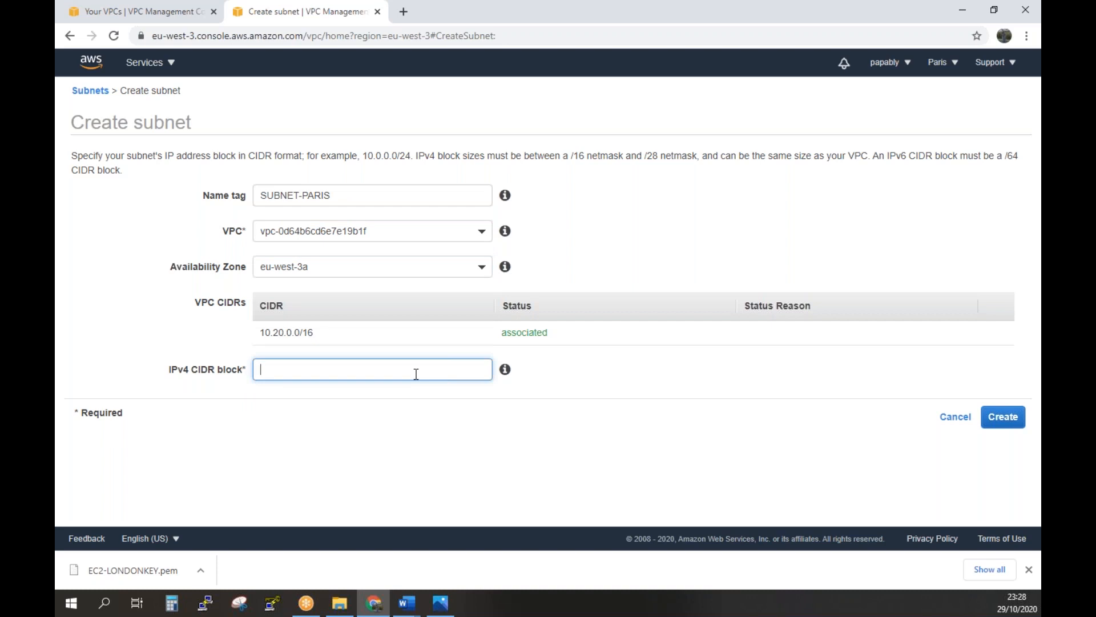
type("10.20.0.0/16")
key("BackSpace")
key("BackSpace")
type("24")
left_click(1004, 417)
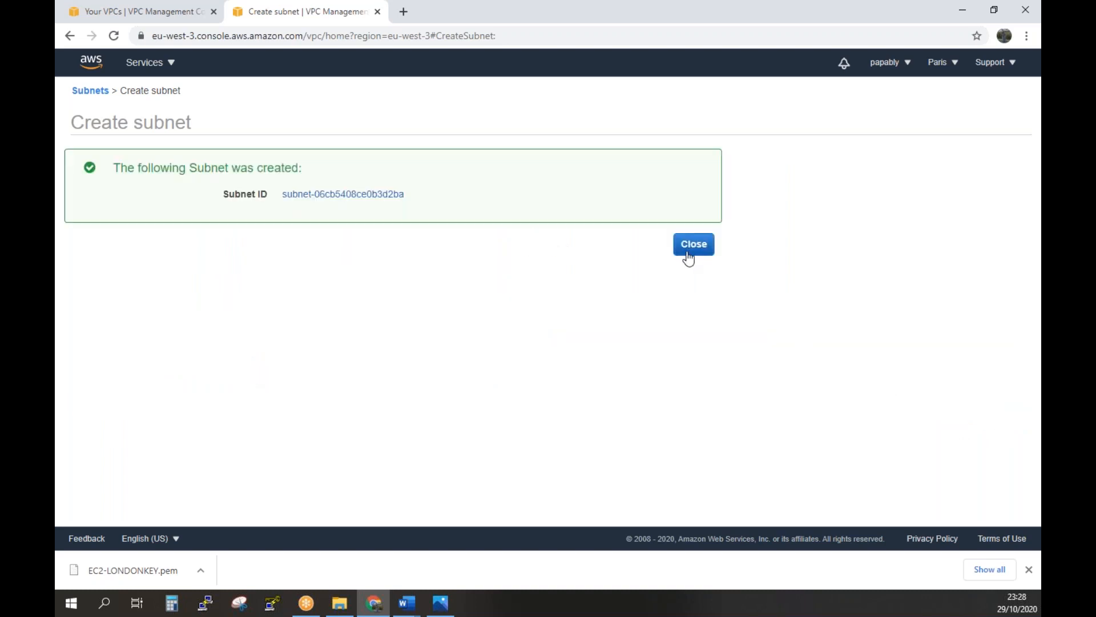
left_click(688, 252)
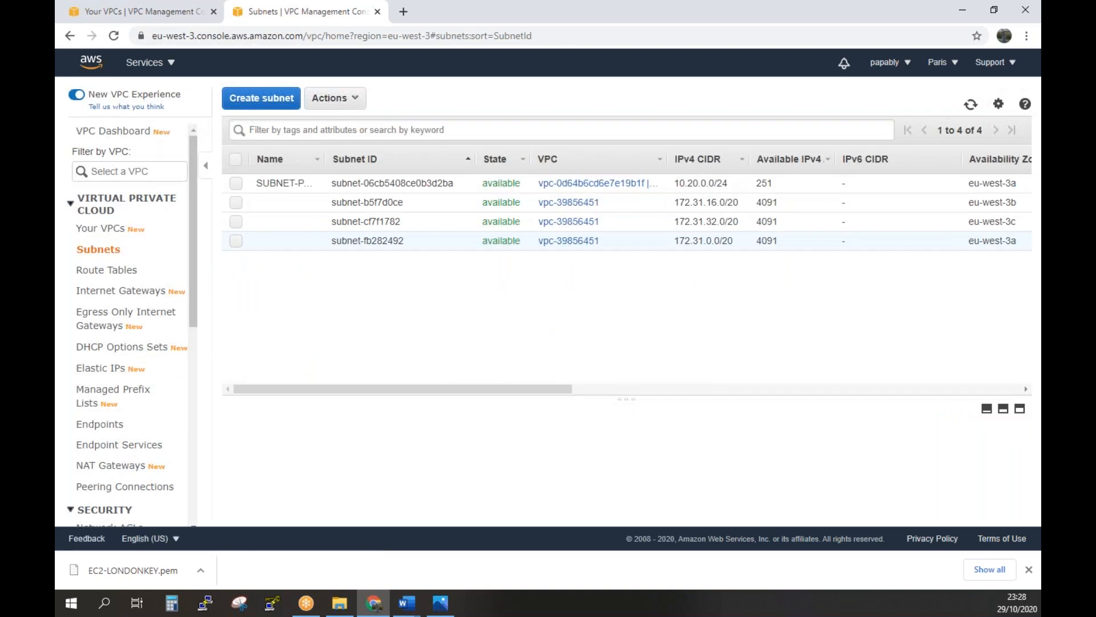
left_click(235, 184)
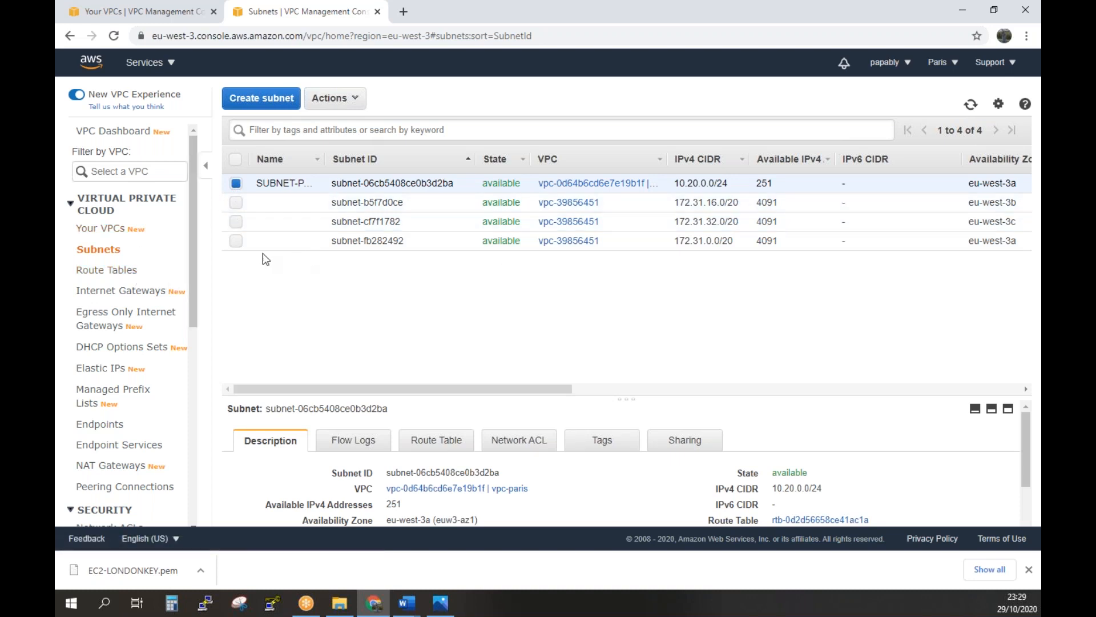
Add a route to the RT-PARIS route table with destination 0.0.0.0/0 targeting the IGW-PARIS internet gateway, and save the routes
left_click(109, 273)
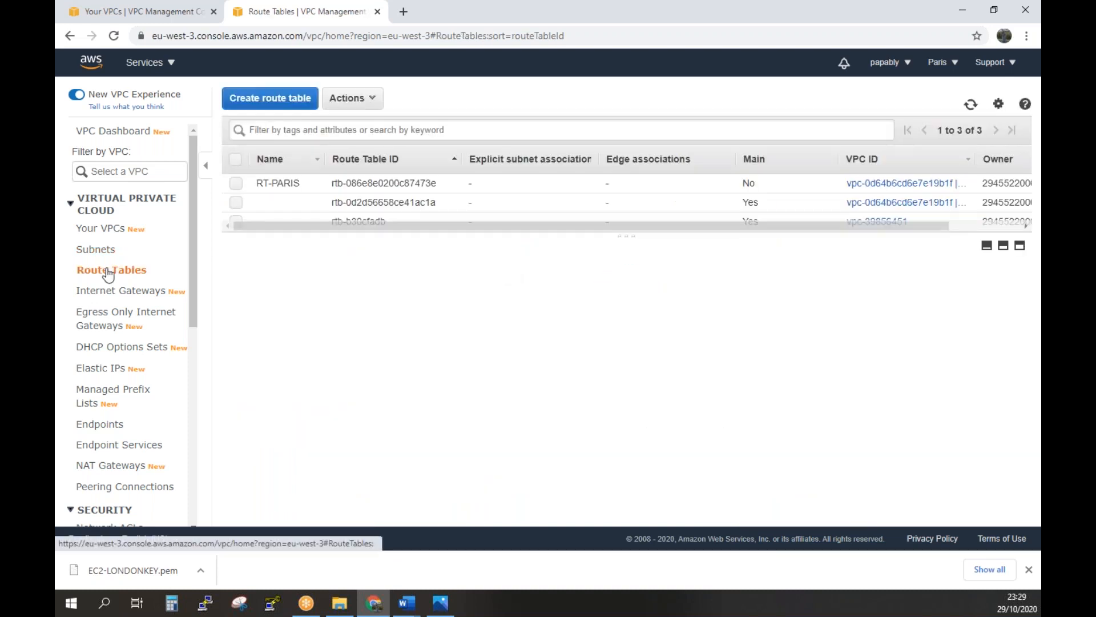
left_click(236, 183)
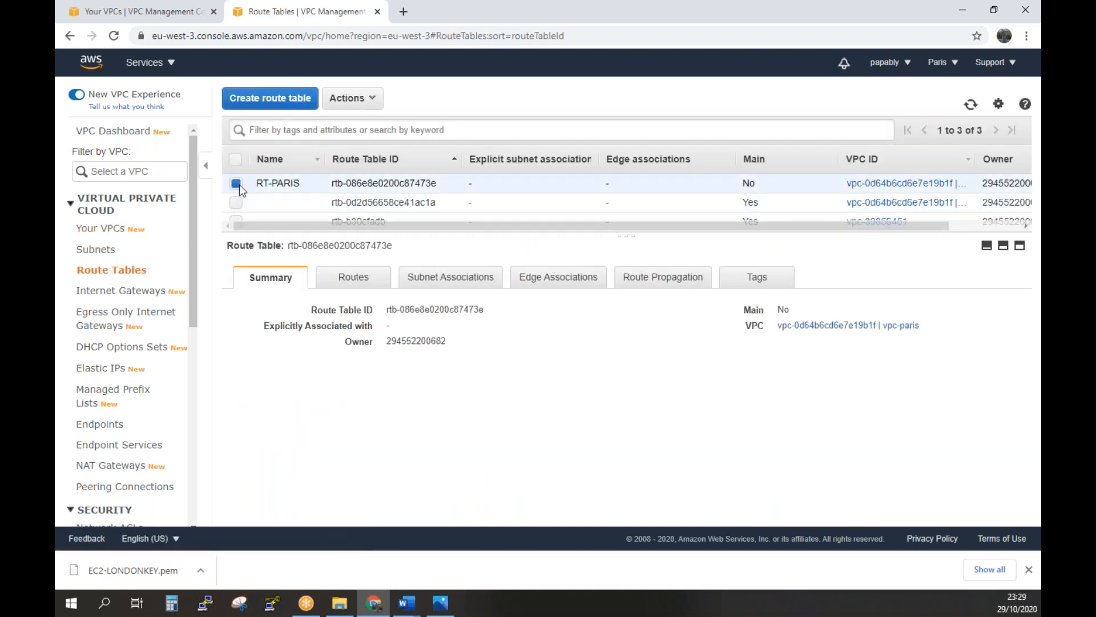
left_click(357, 280)
left_click(284, 314)
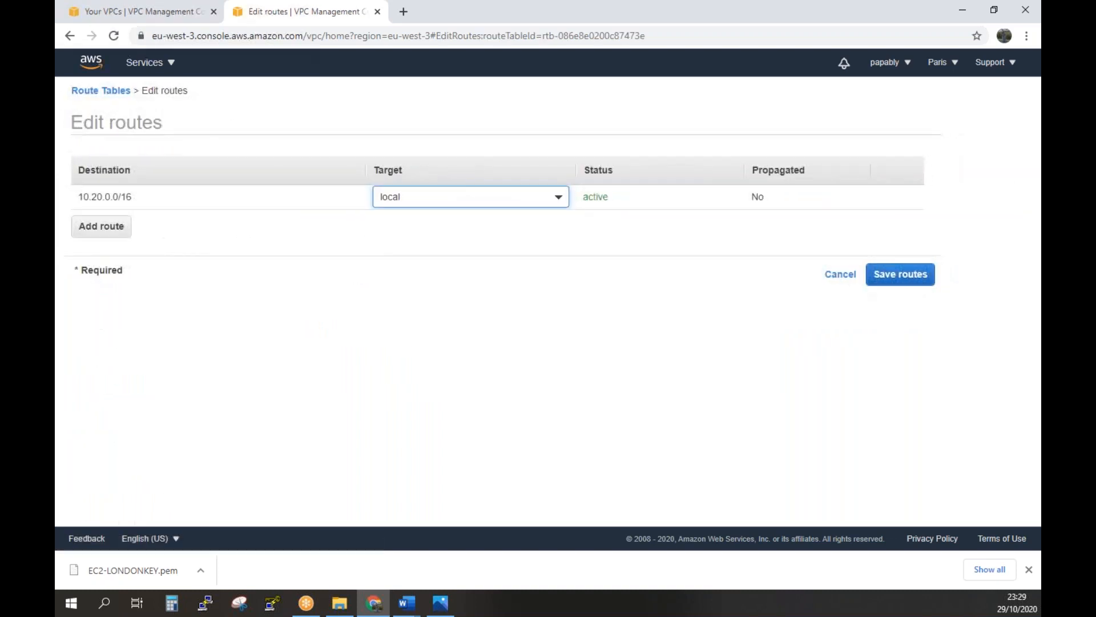
left_click(104, 231)
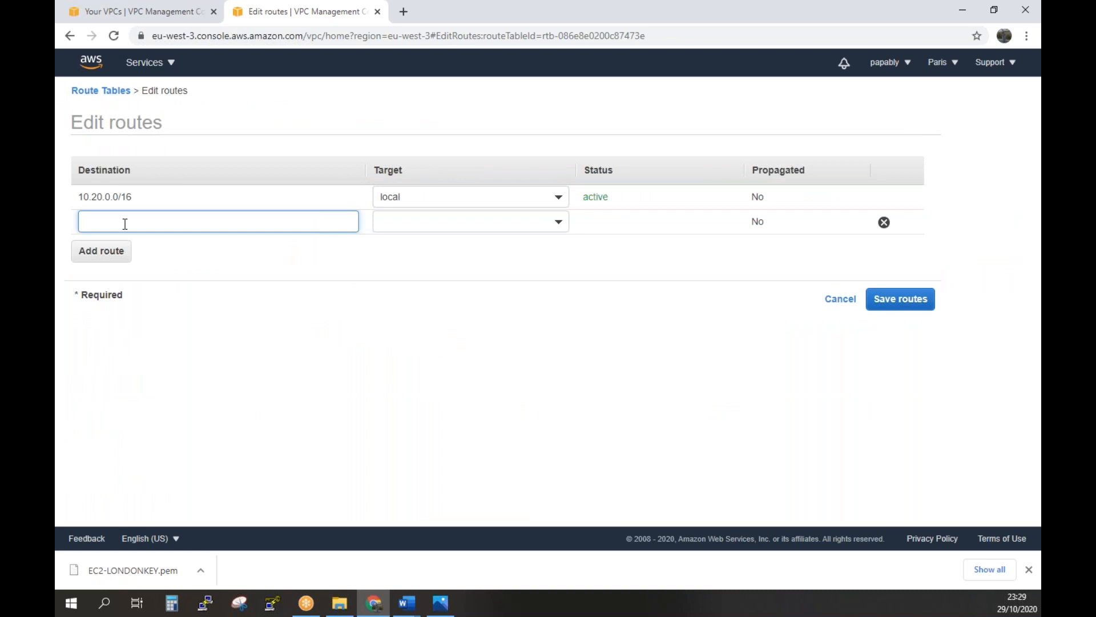
type("0")
left_click(145, 251)
left_click(555, 225)
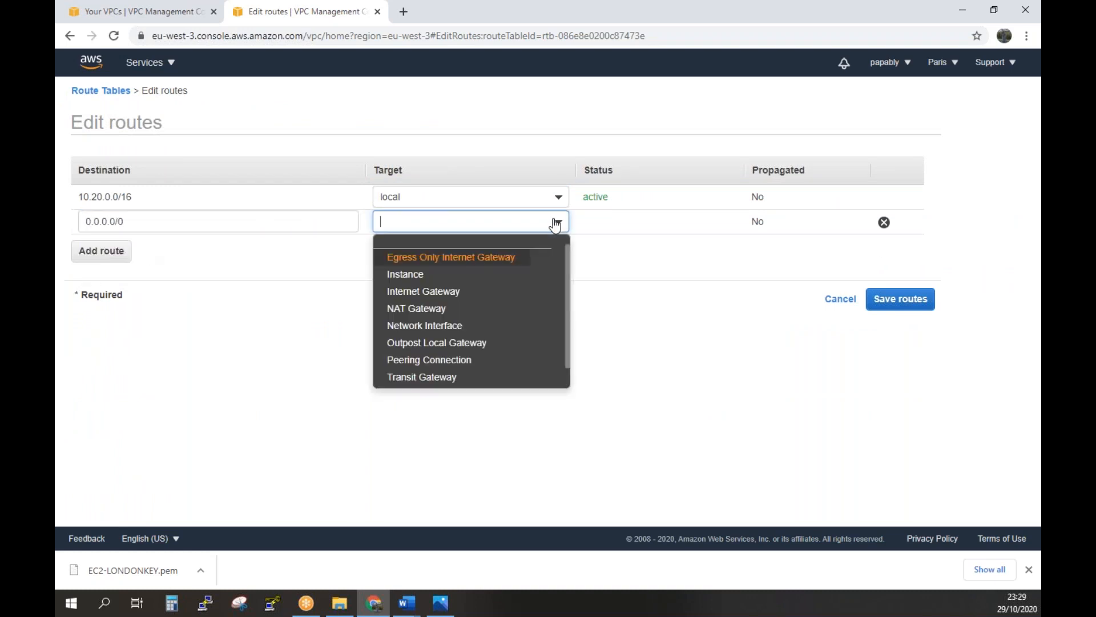
left_click(508, 292)
left_click(519, 267)
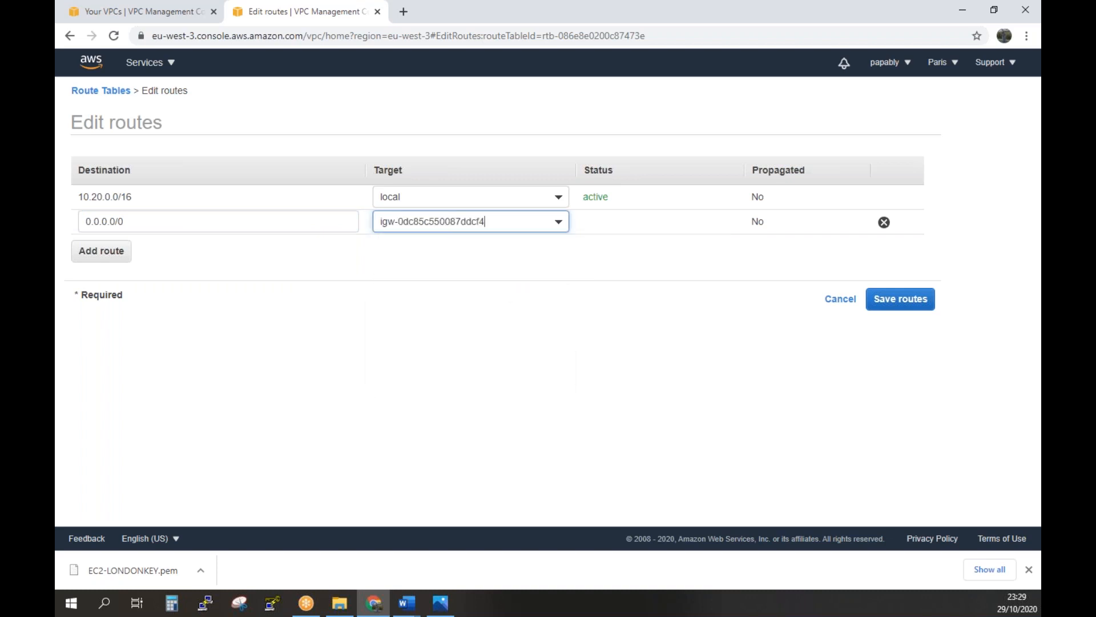
left_click(905, 307)
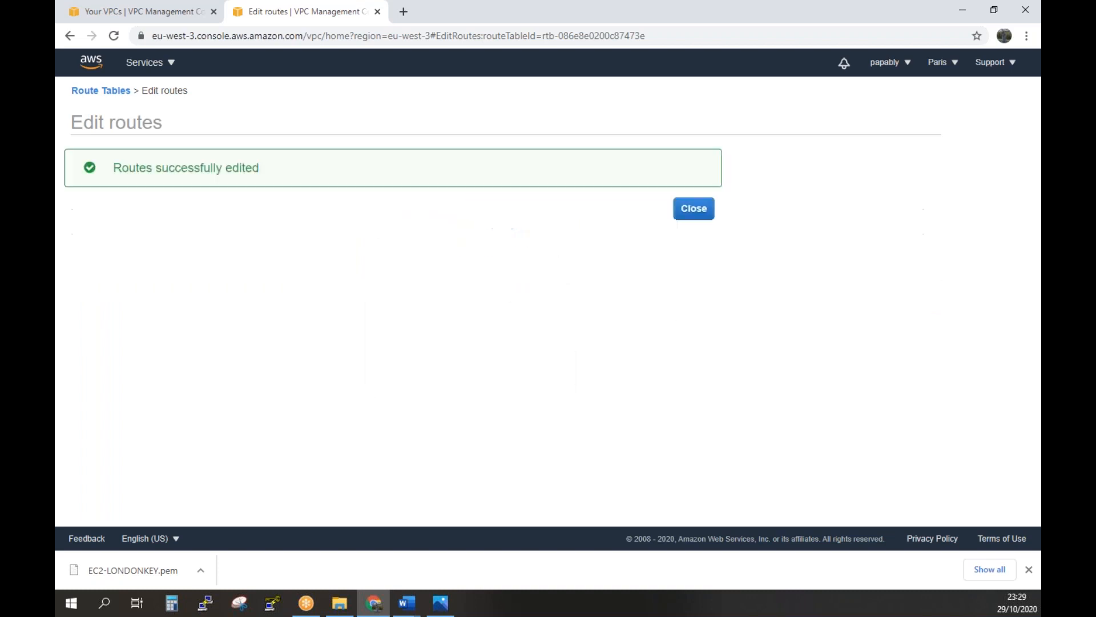
left_click(694, 210)
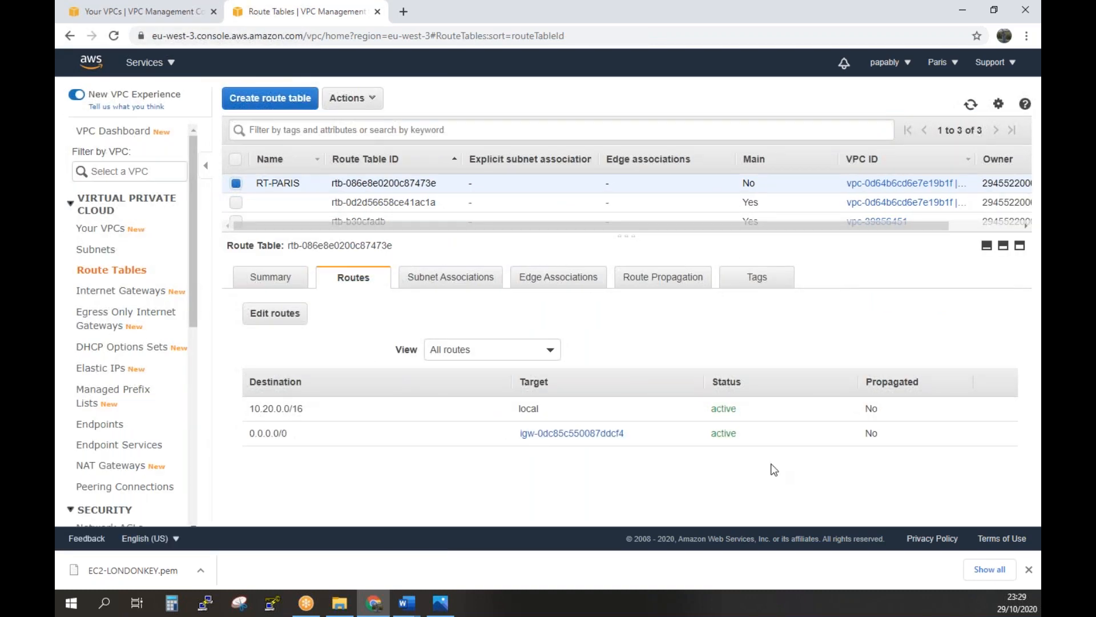
Associate the SUBNET-PARIS subnet with the RT-PARIS route table and save the association
left_click(463, 285)
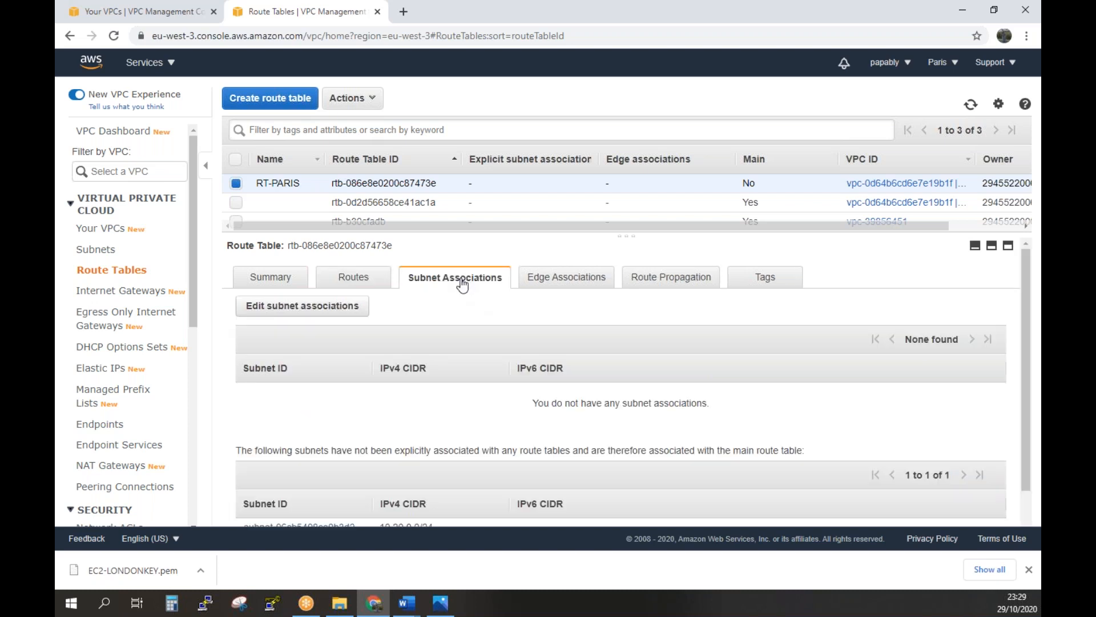
left_click(312, 307)
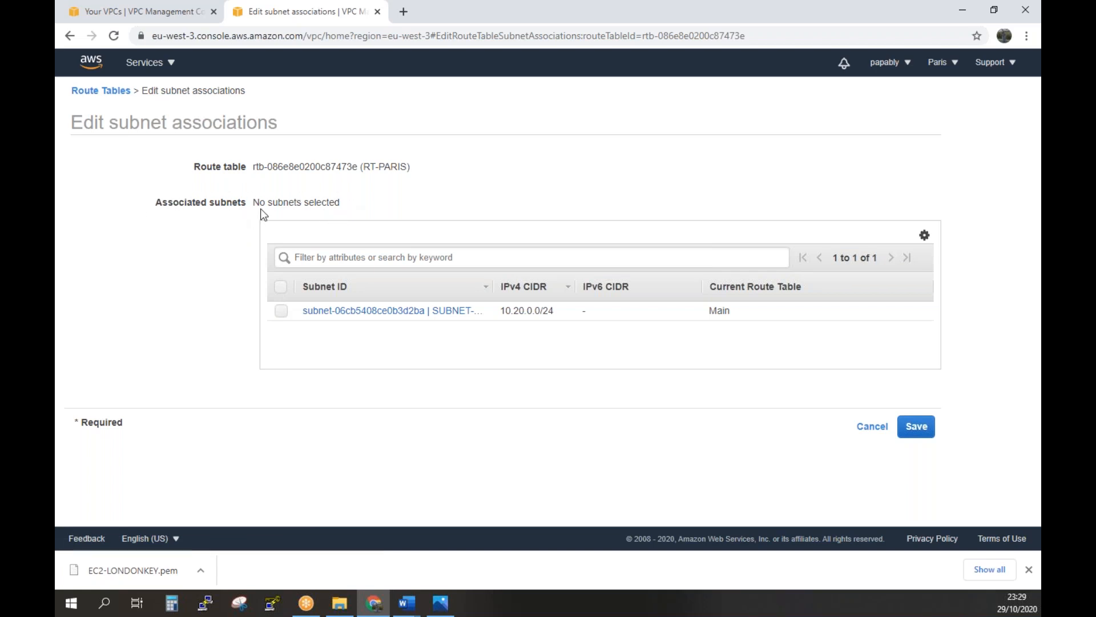
left_click(281, 311)
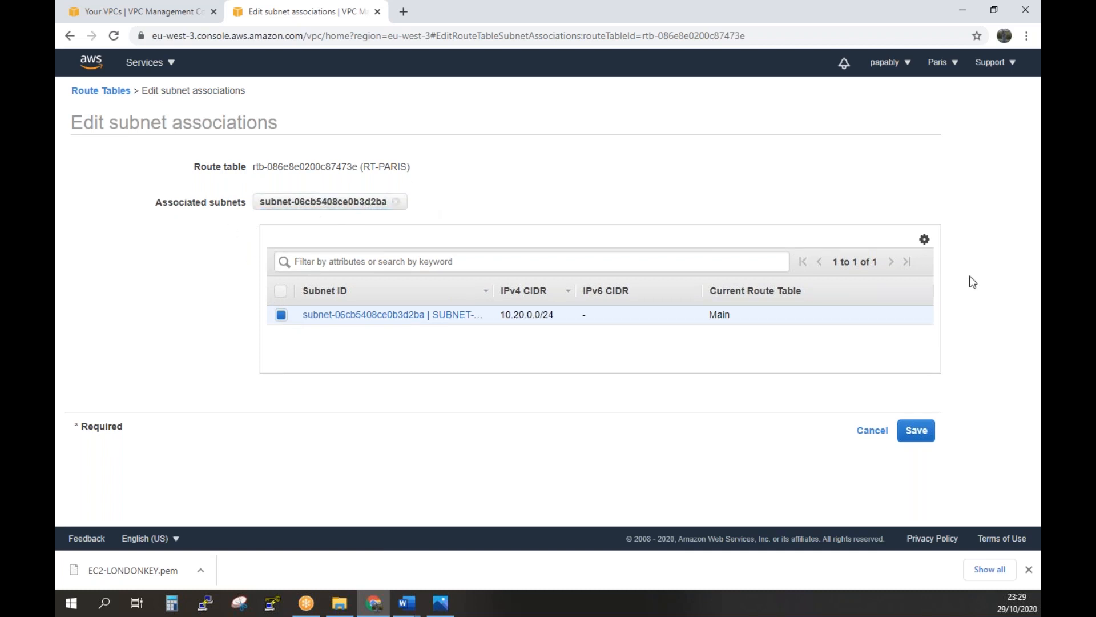
left_click(917, 433)
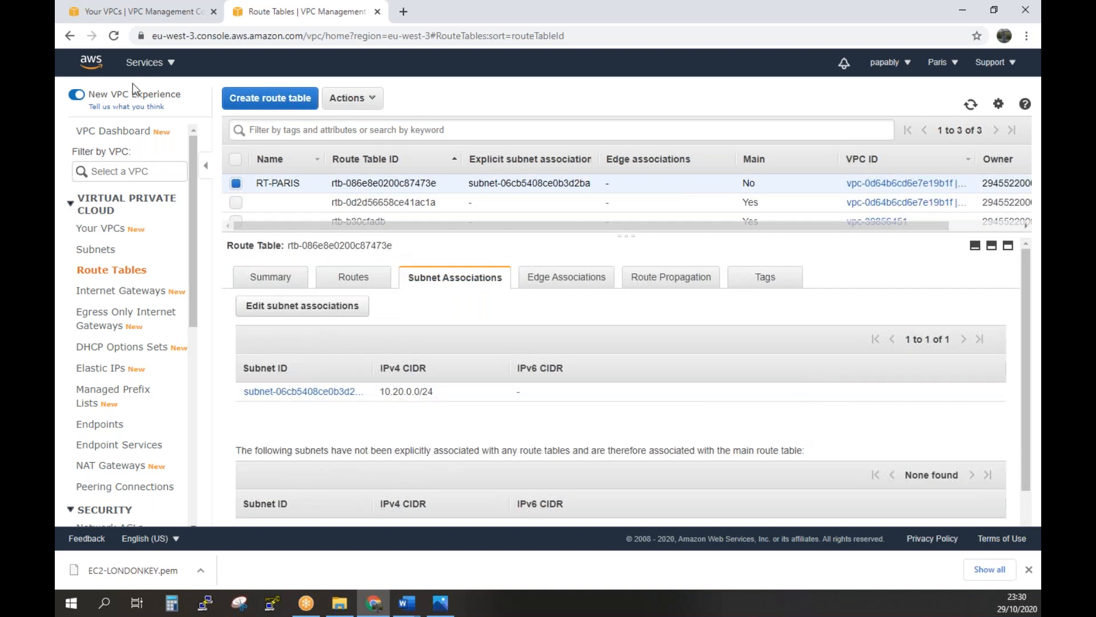
Start launching an EC2 instance in the Paris region using the Amazon Linux 2 AMI and the t2.micro type
left_click(145, 64)
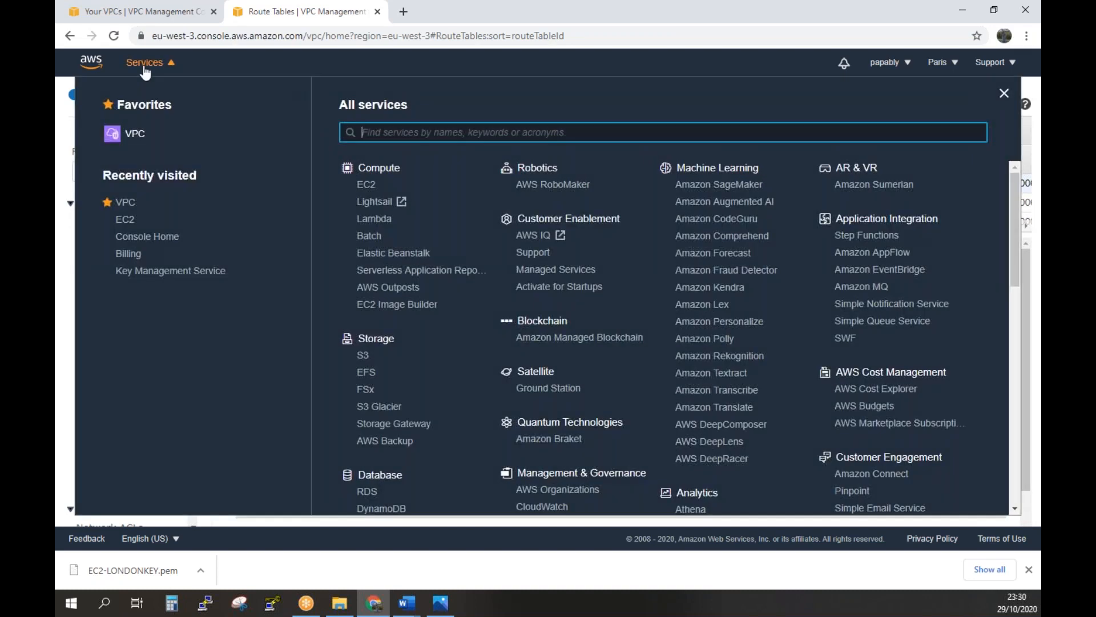
left_click(126, 223)
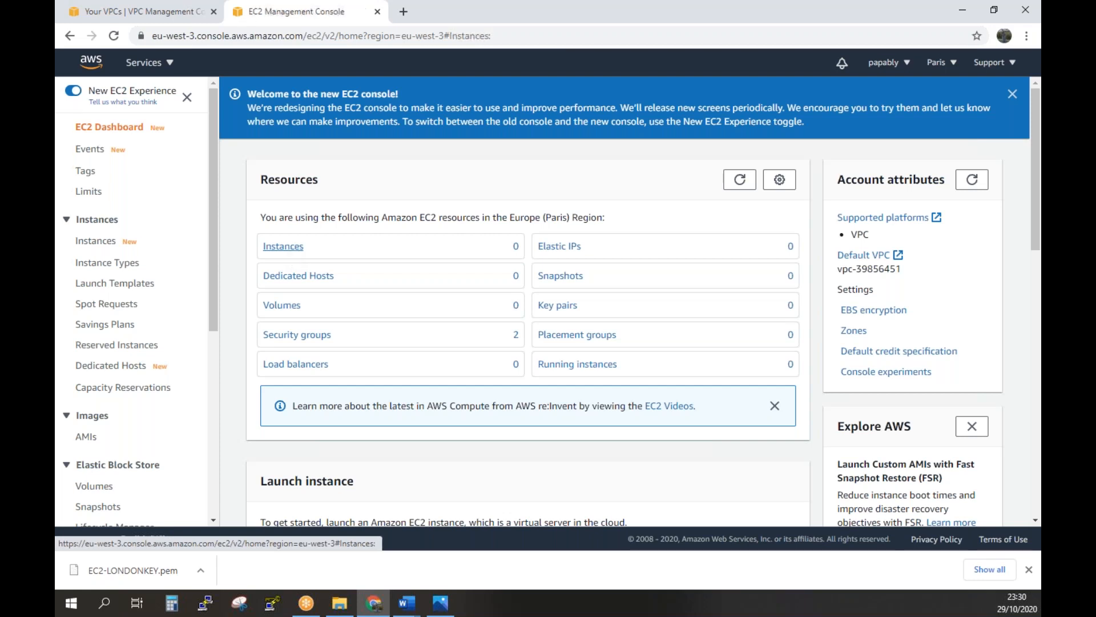
left_click(284, 246)
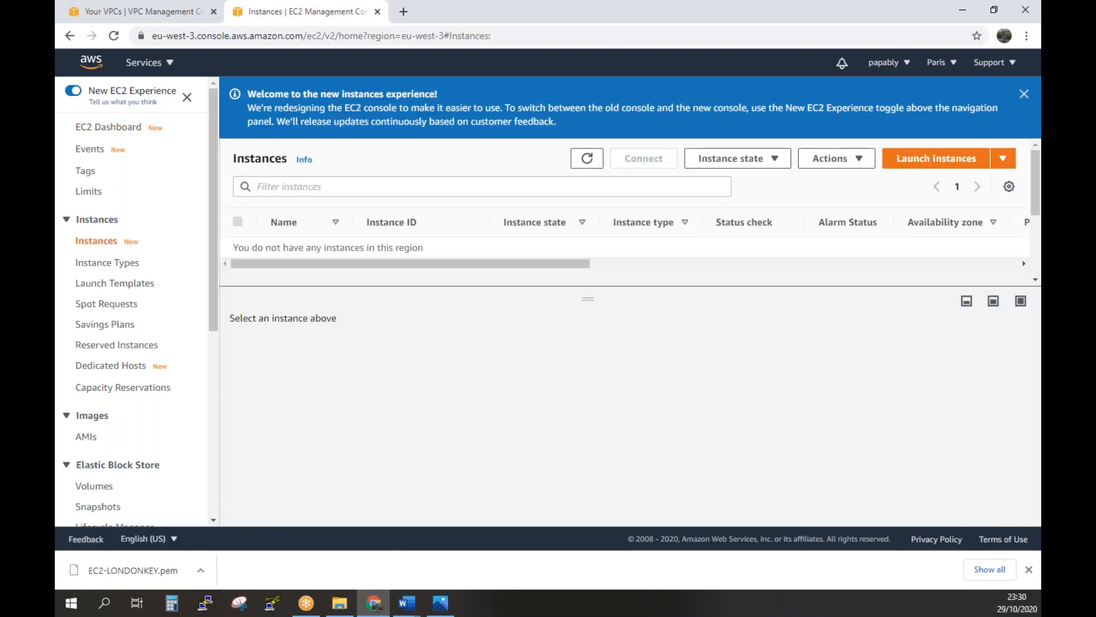
left_click(946, 164)
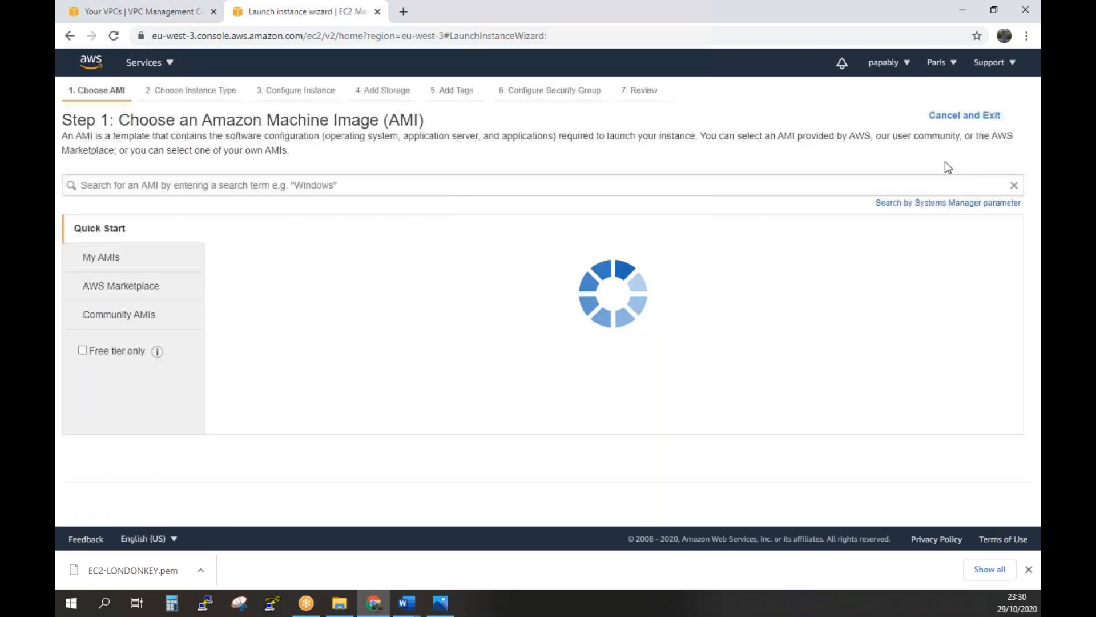
key("alt+Tab")
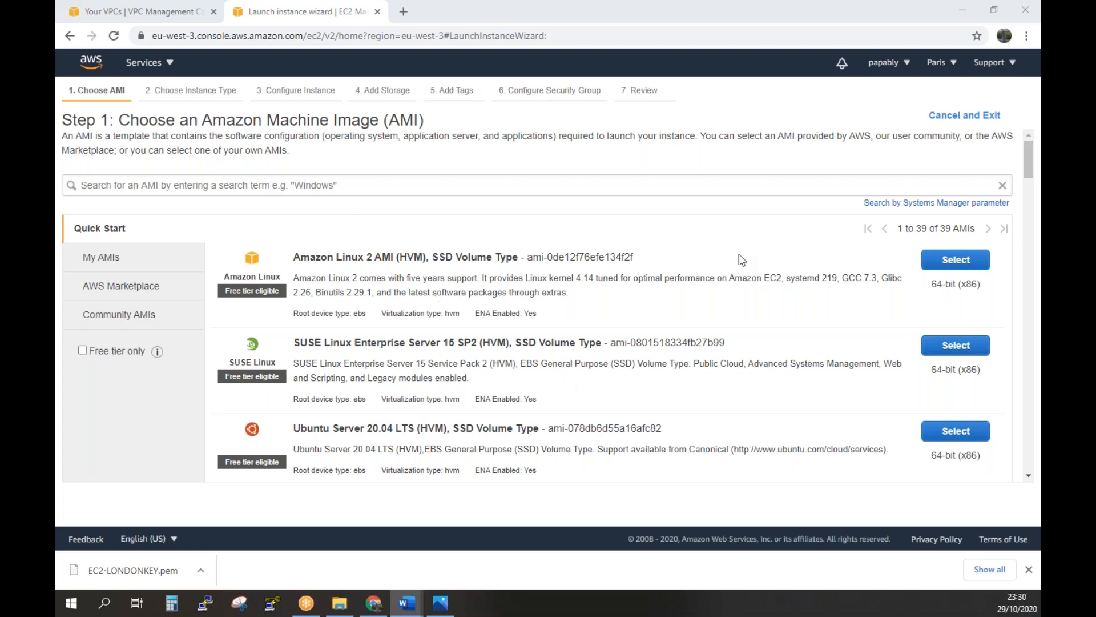
left_click(952, 261)
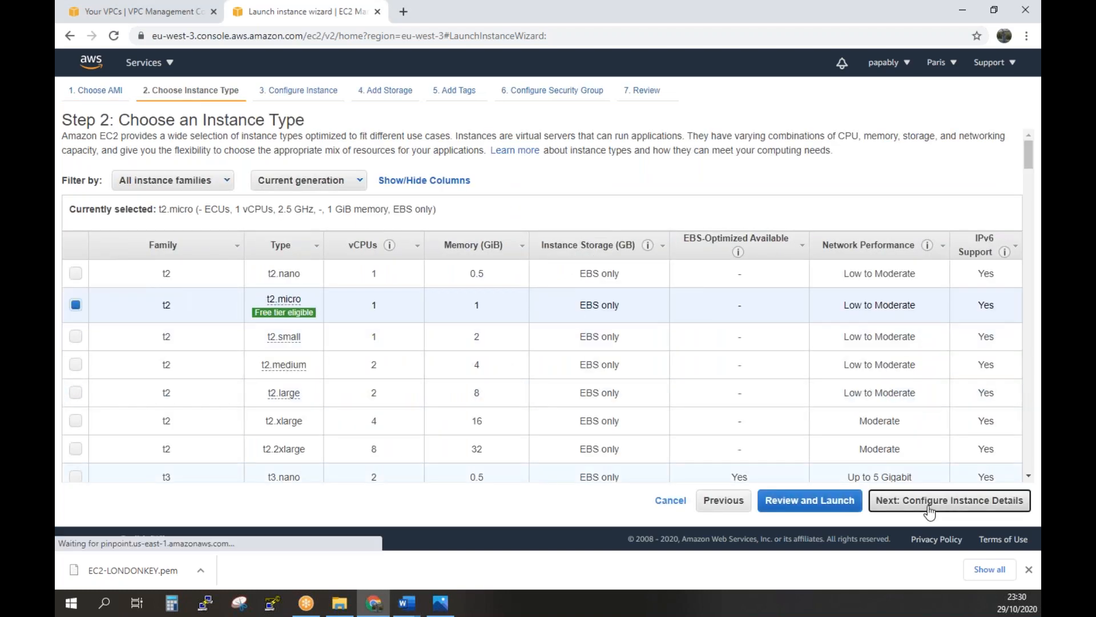
left_click(929, 503)
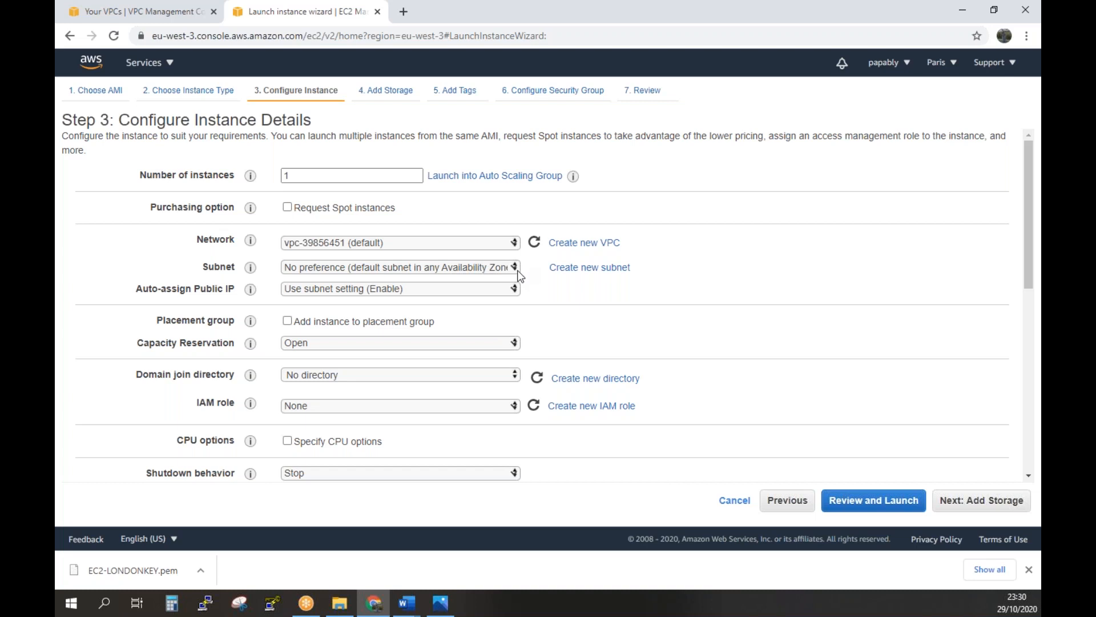
Set the instance's network to vpc-paris, enable auto-assign public IP, and proceed to the storage settings
left_click(444, 245)
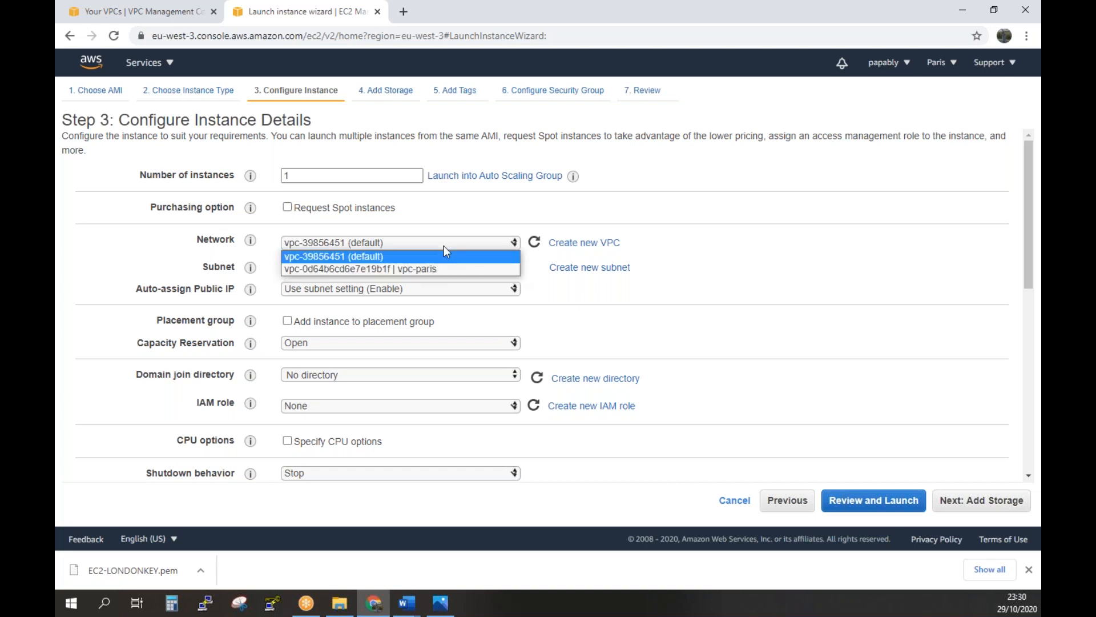
left_click(442, 268)
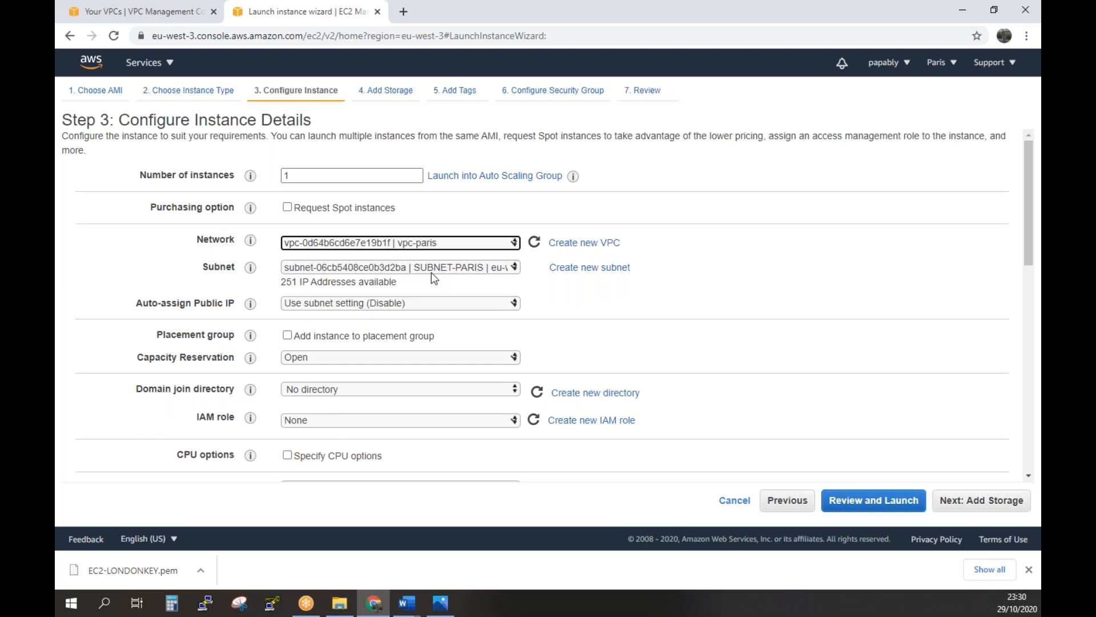
left_click(469, 305)
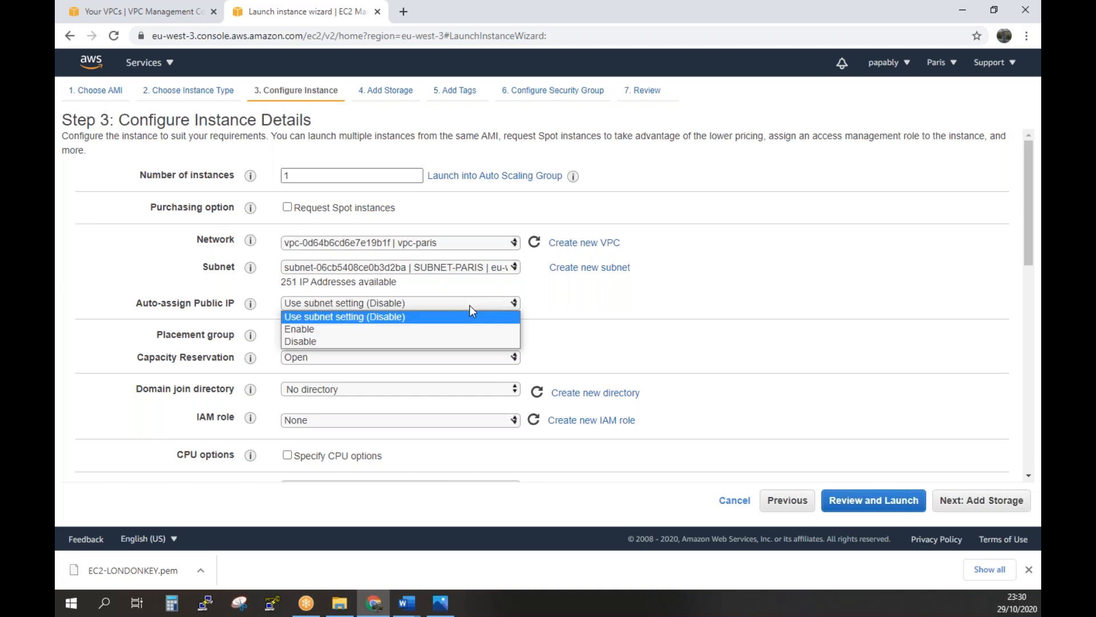
left_click(441, 330)
left_click(715, 309)
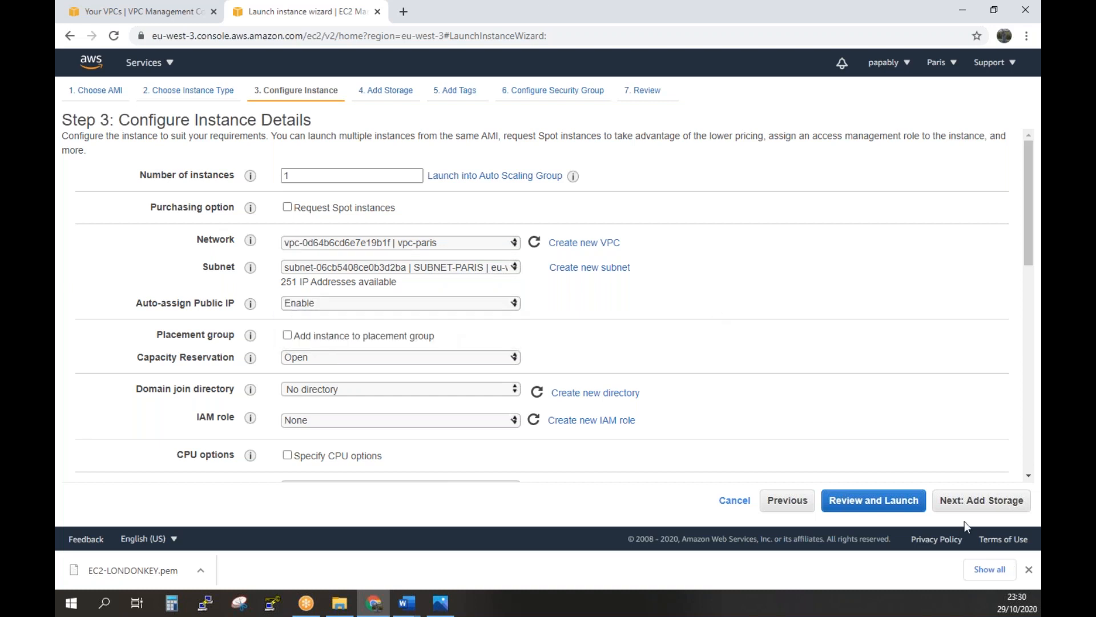
left_click(977, 504)
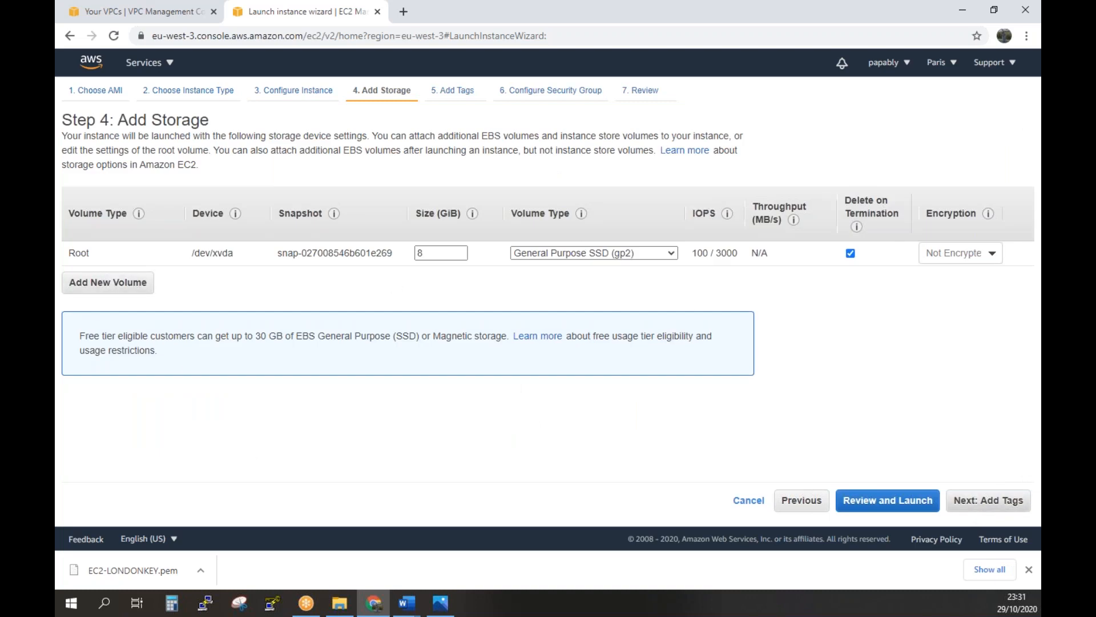
Tag the instance with key Name and value EC2-PARIS, and proceed to the security group settings
left_click(978, 502)
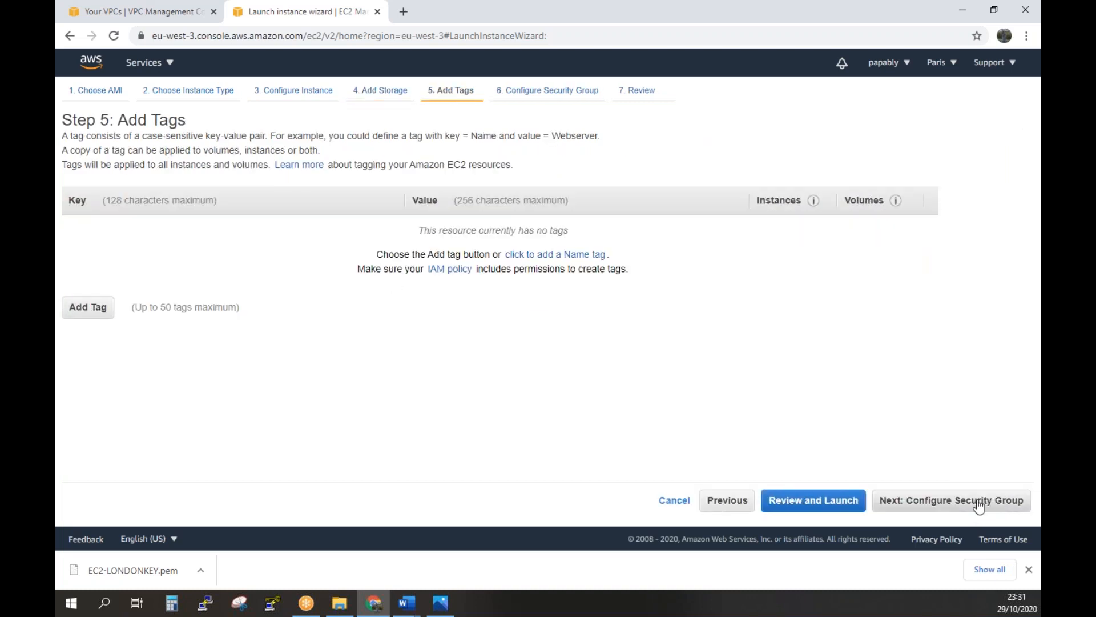
left_click(79, 313)
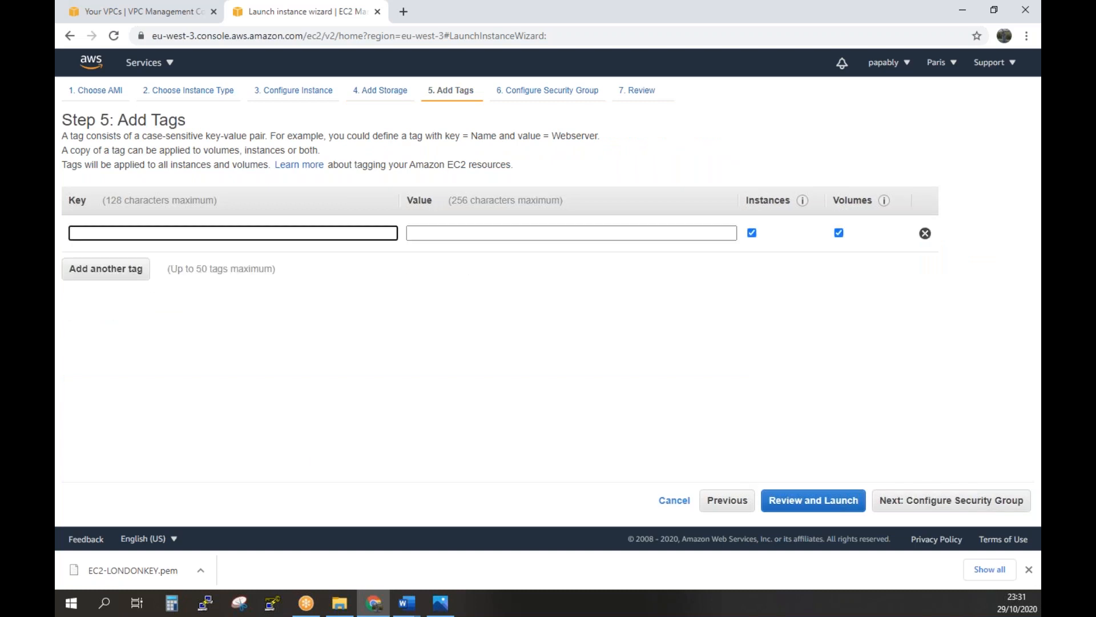
type("Name")
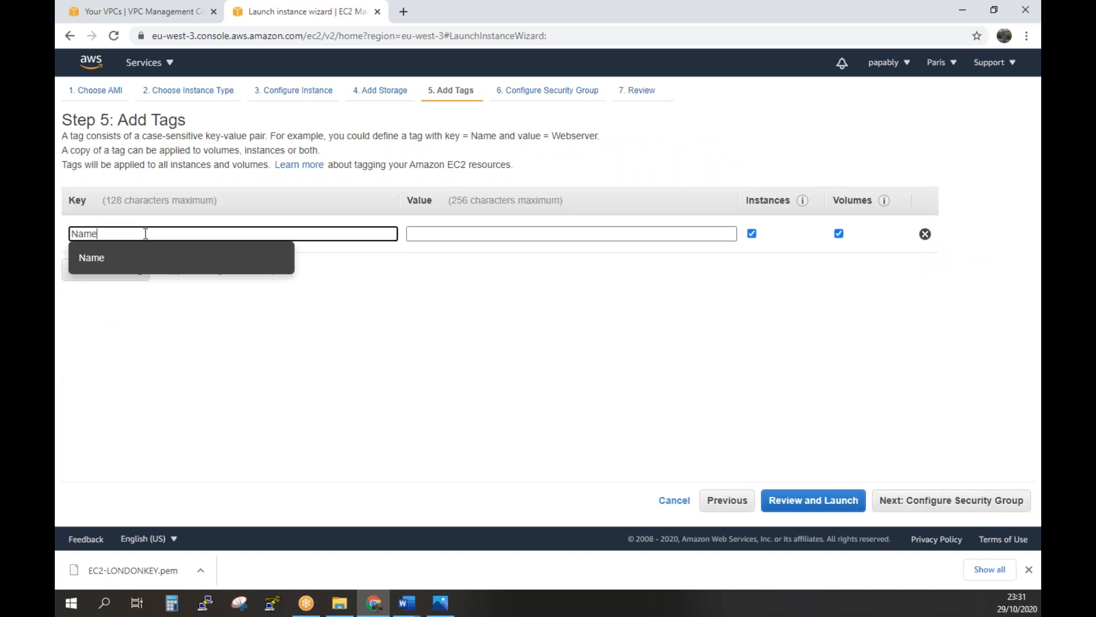
key("Tab")
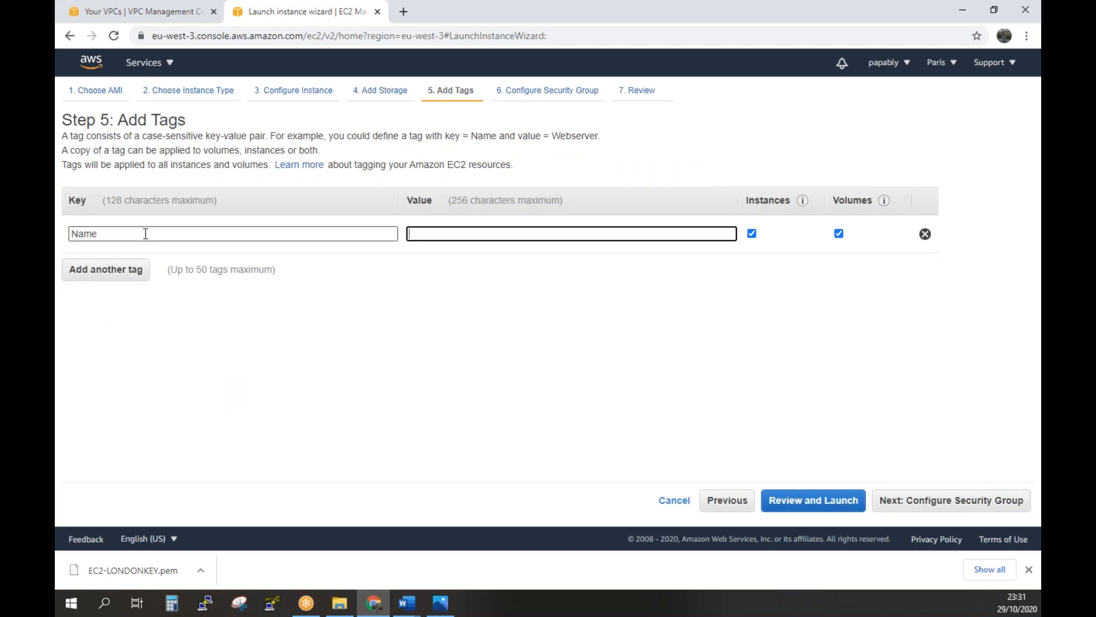
type("EC2-PARIS")
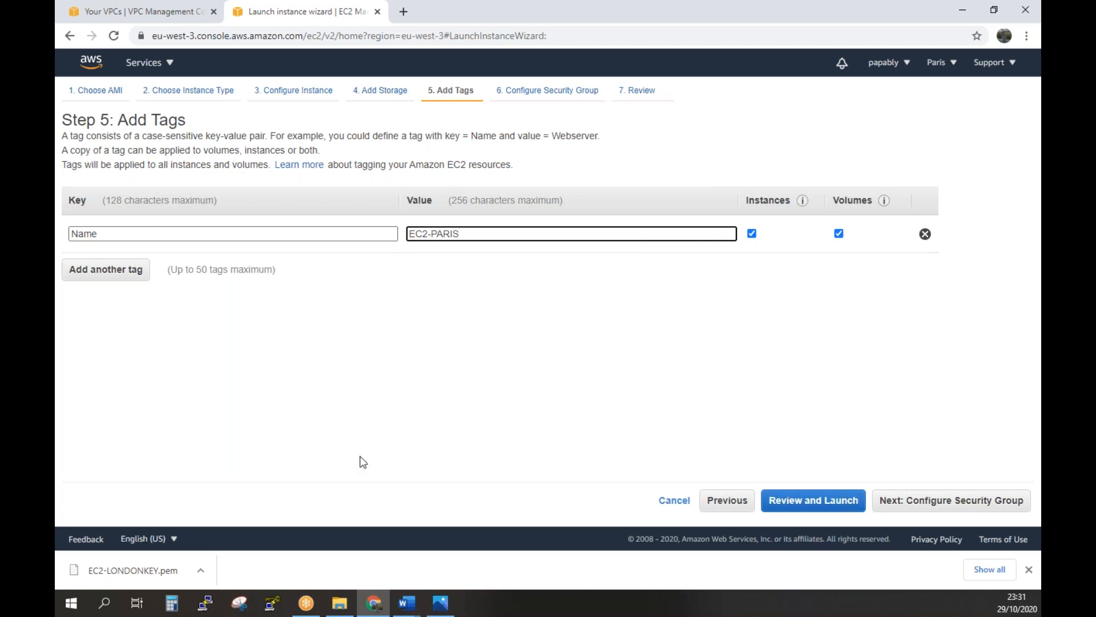
left_click(951, 511)
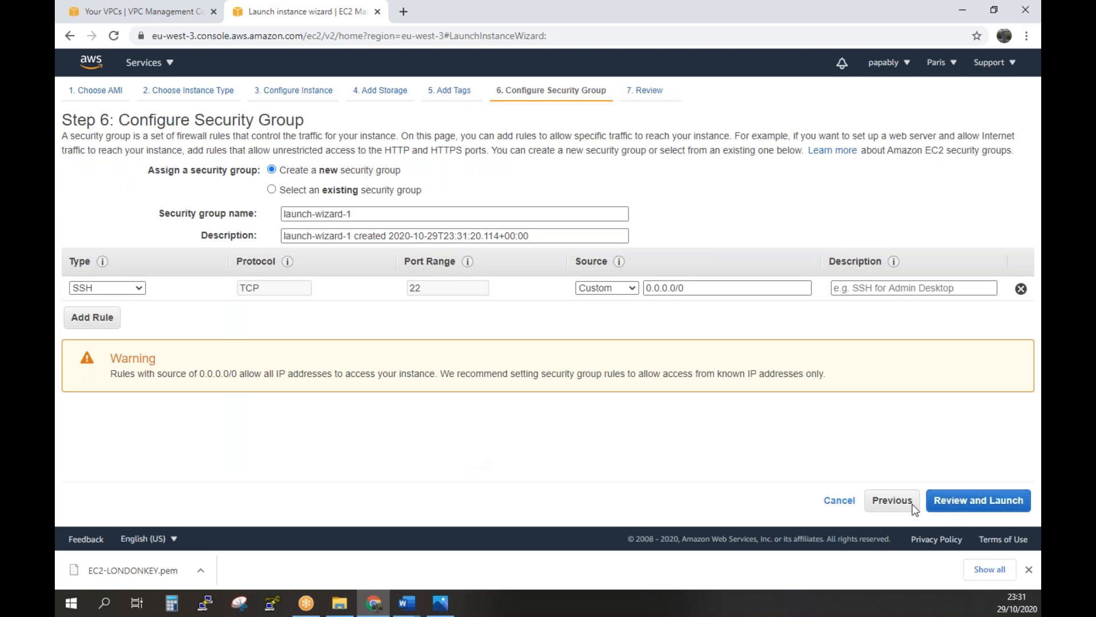
Set the SSH rule's source to My IP, add All TCP and All ICMP - IPv4 rules, and try to proceed to the review
left_click(104, 320)
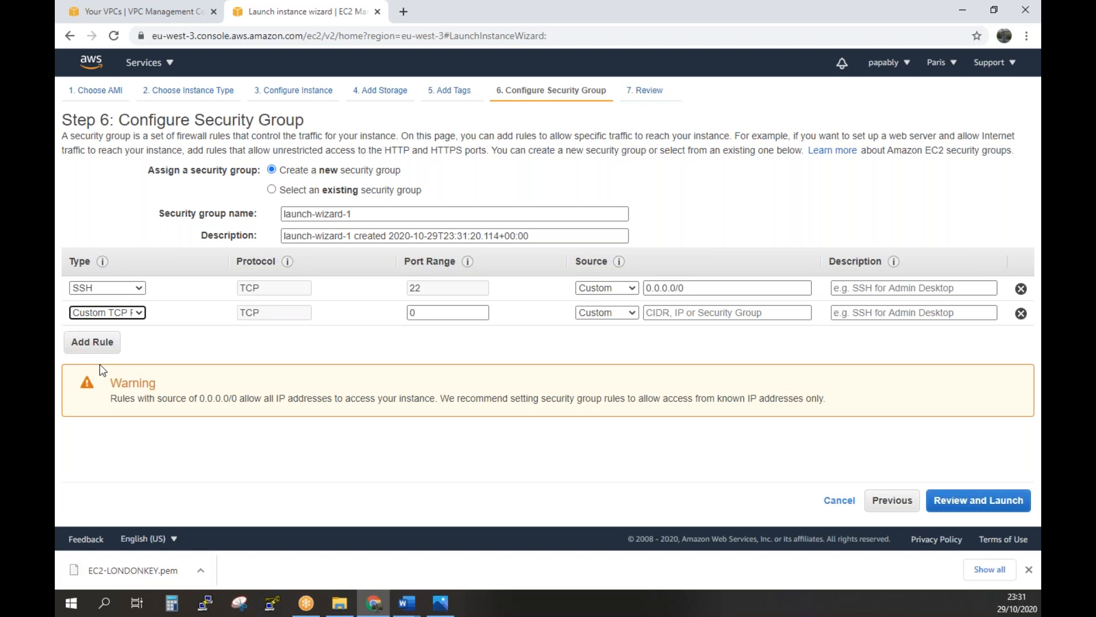
left_click(104, 342)
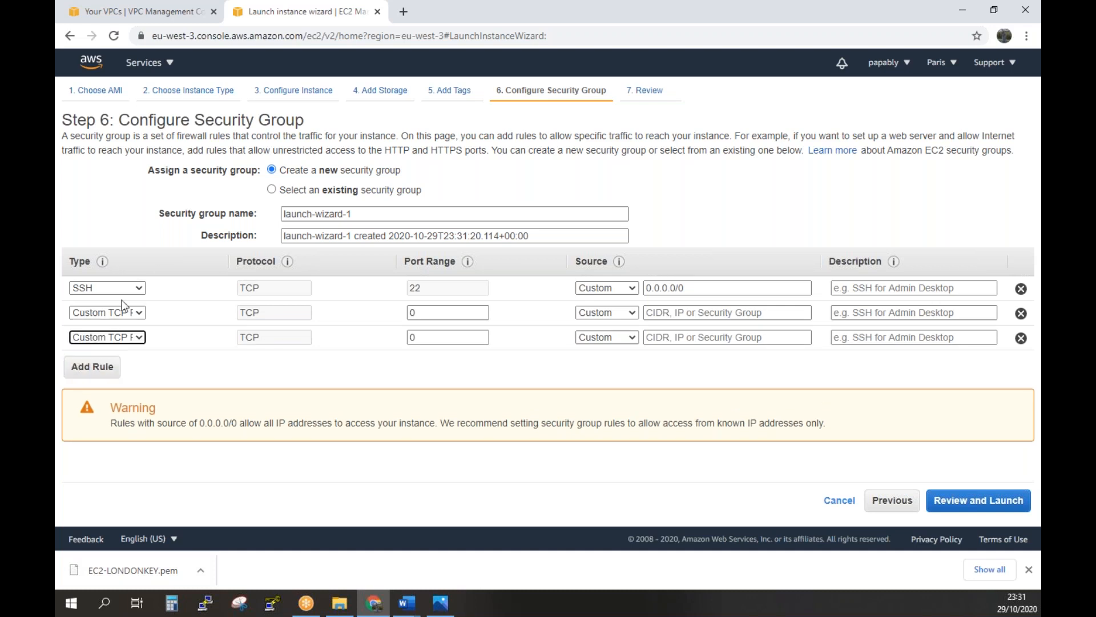
left_click(631, 289)
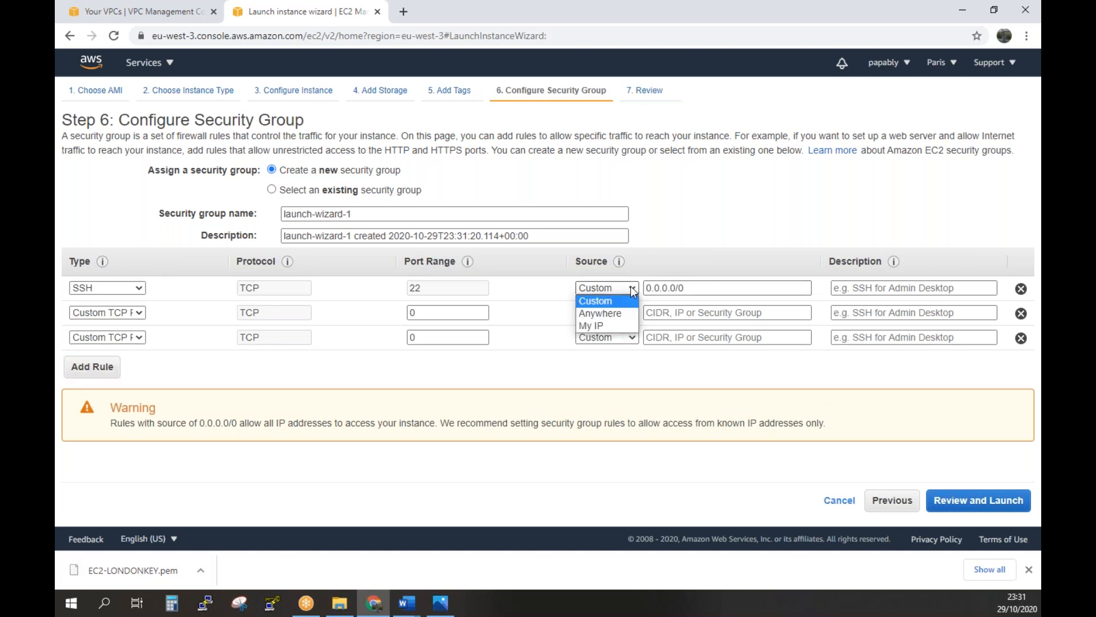
left_click(597, 323)
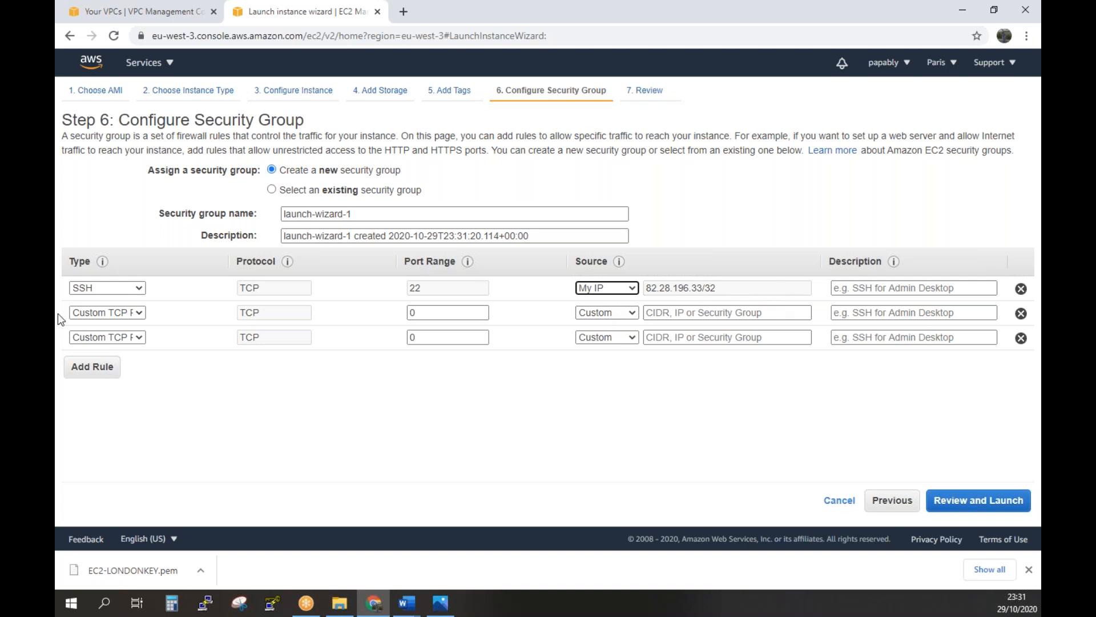
left_click(140, 312)
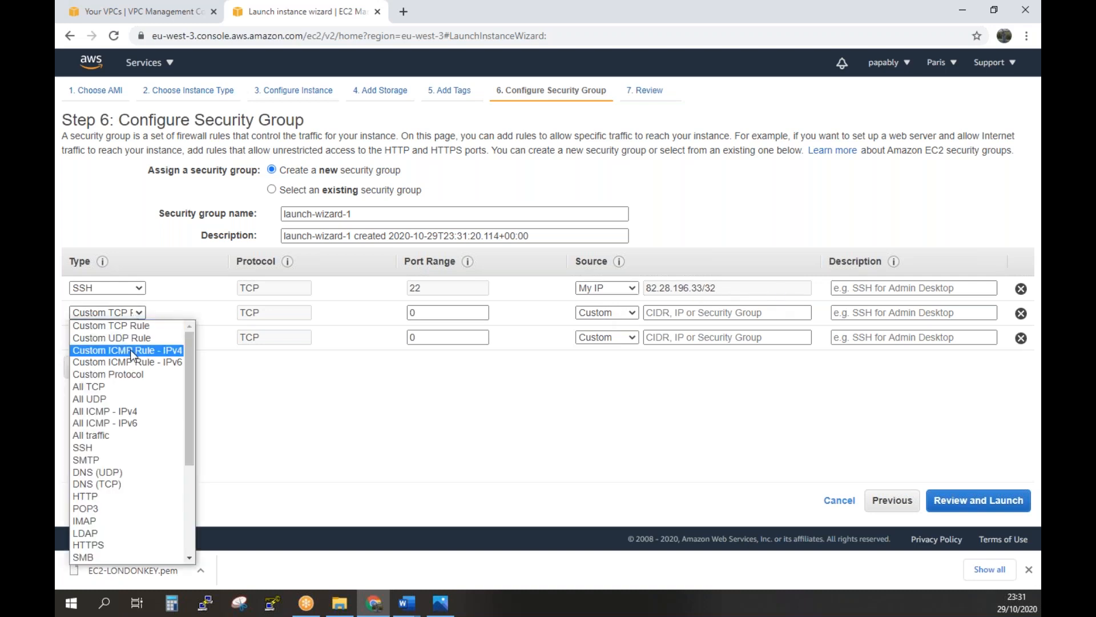
left_click(132, 386)
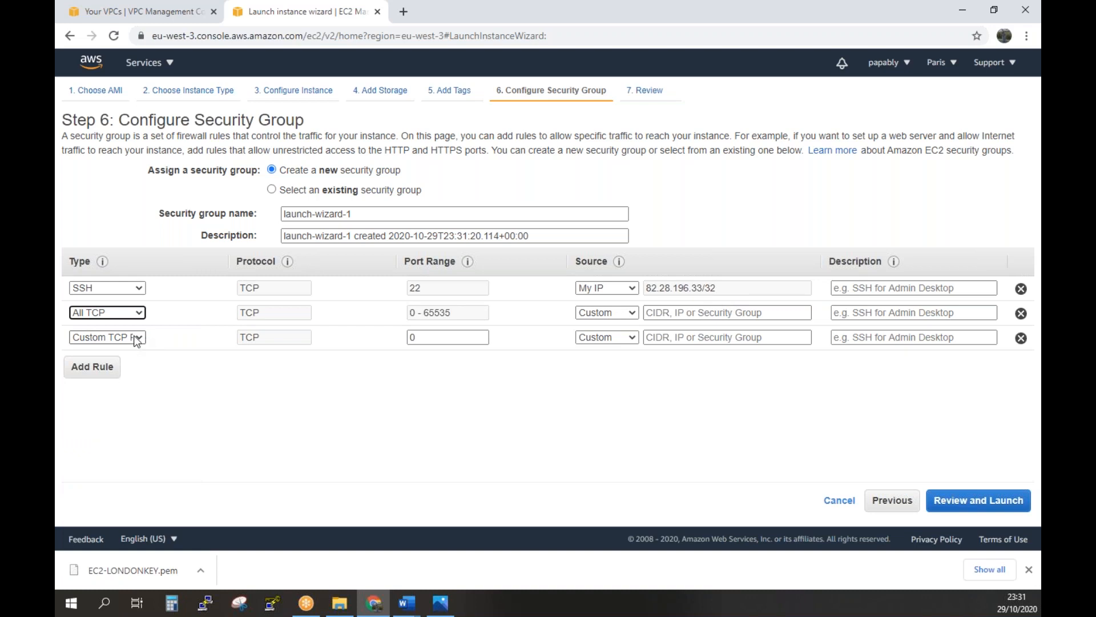
left_click(136, 338)
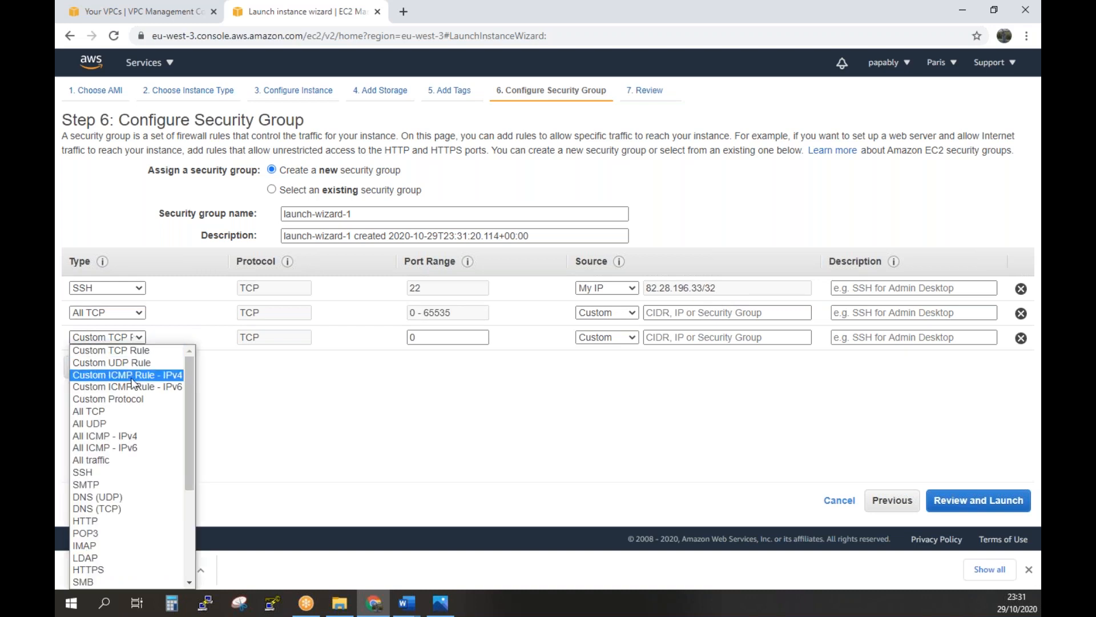
left_click(139, 434)
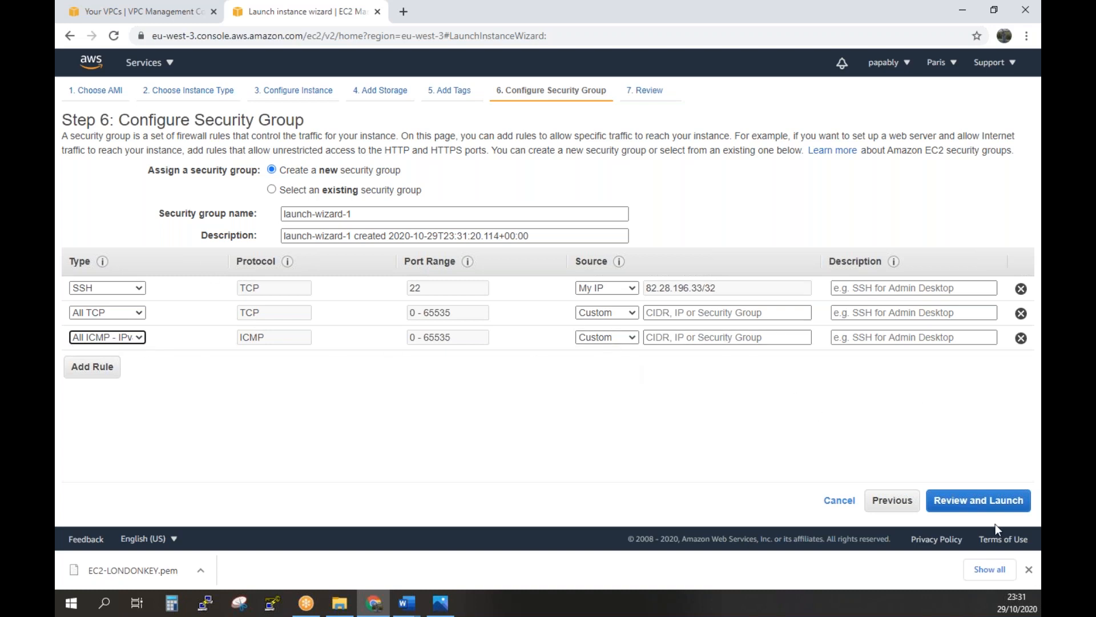
left_click(983, 510)
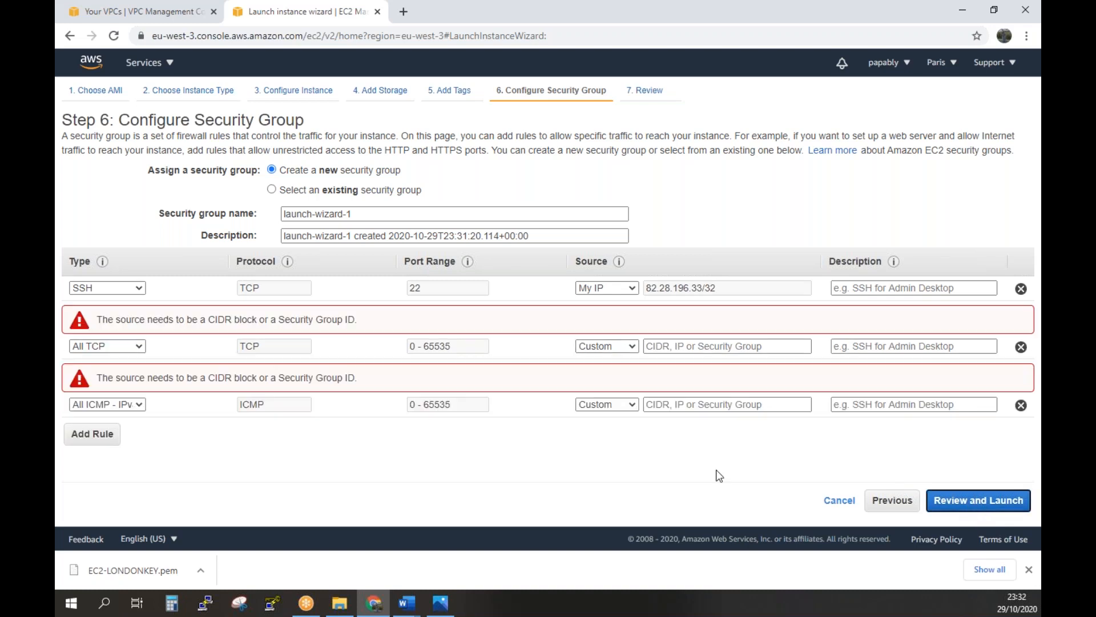
Set the source of both the All TCP and All ICMP - IPv4 rules to 10.10.0.0/16
left_click(727, 346)
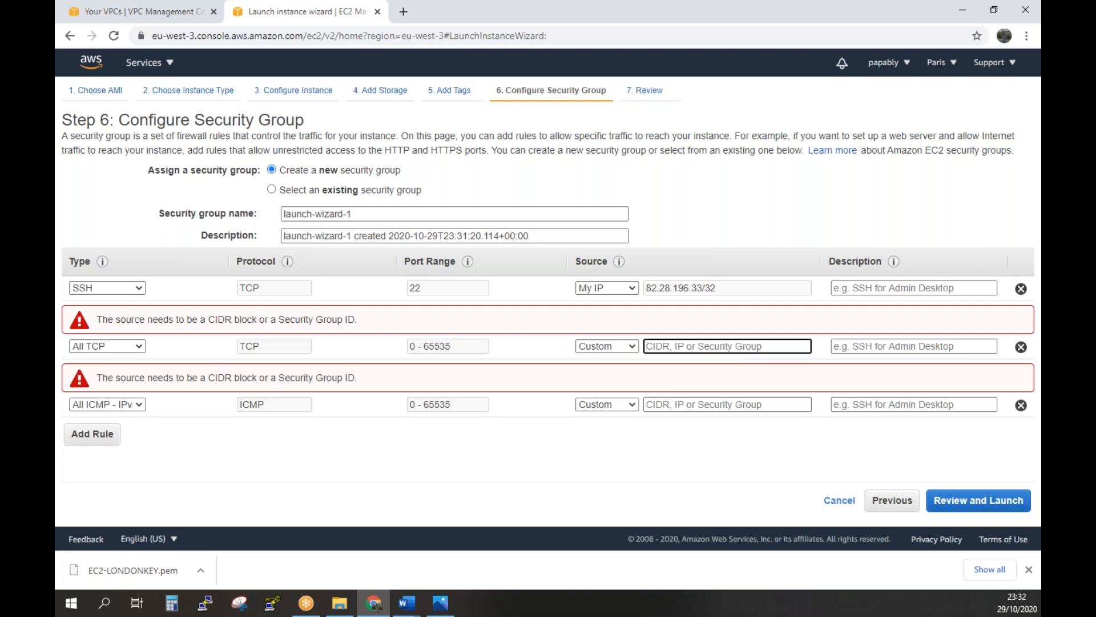
type("10.")
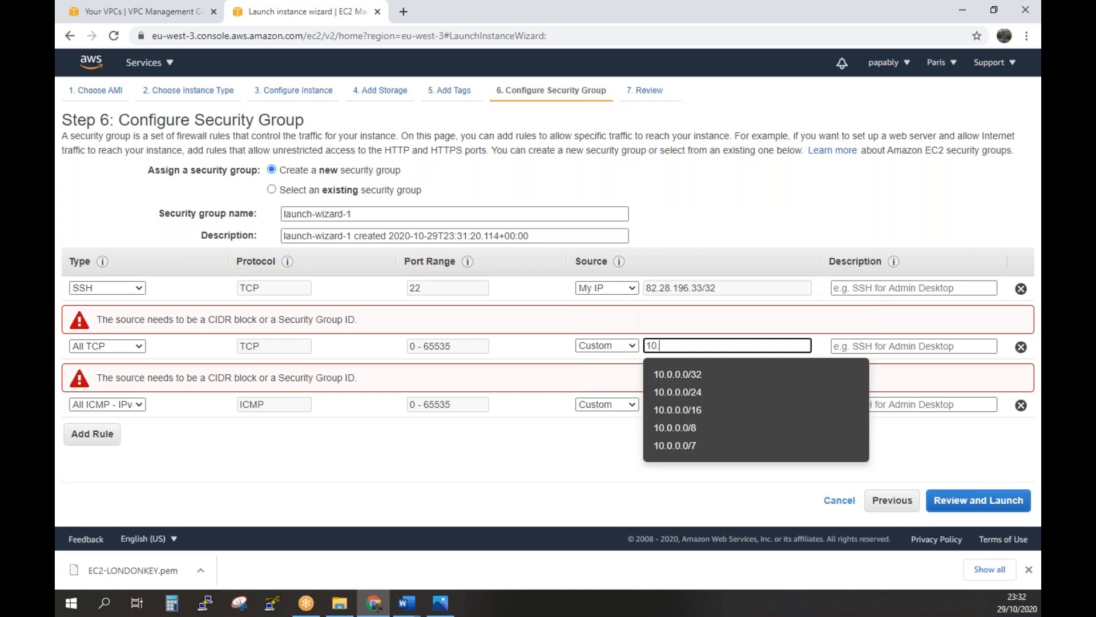
type("10")
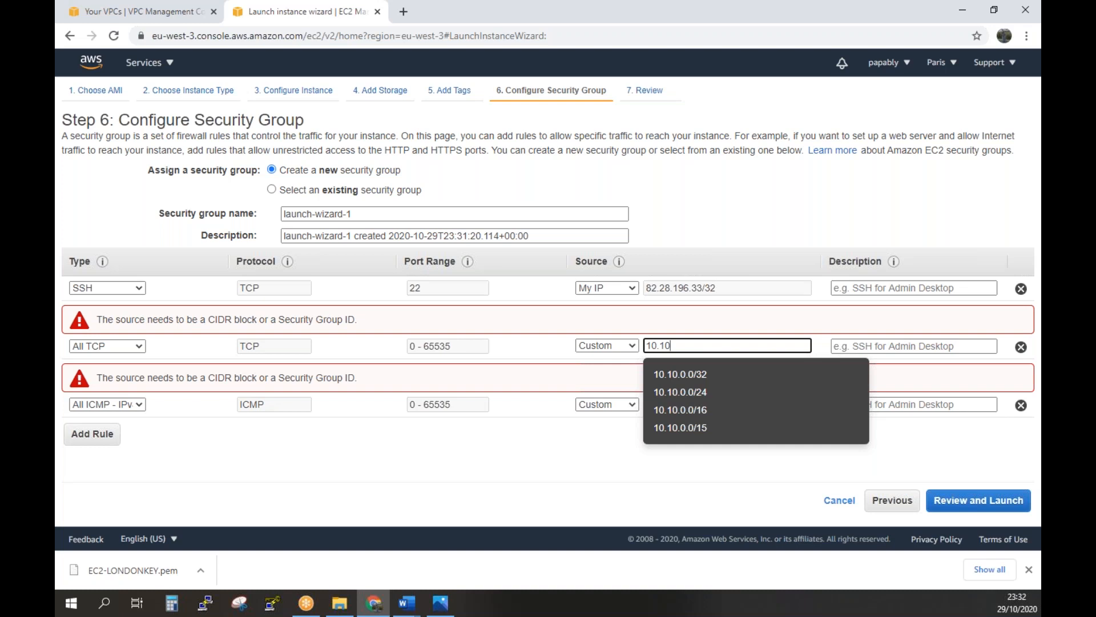
type(".0.0/16")
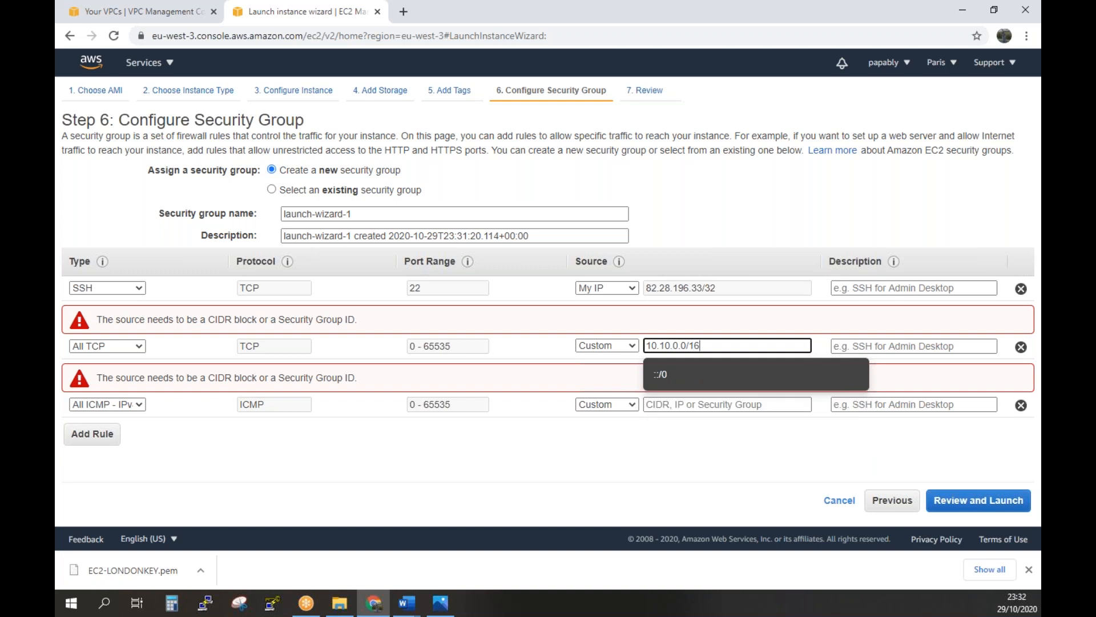
key("alt+Tab")
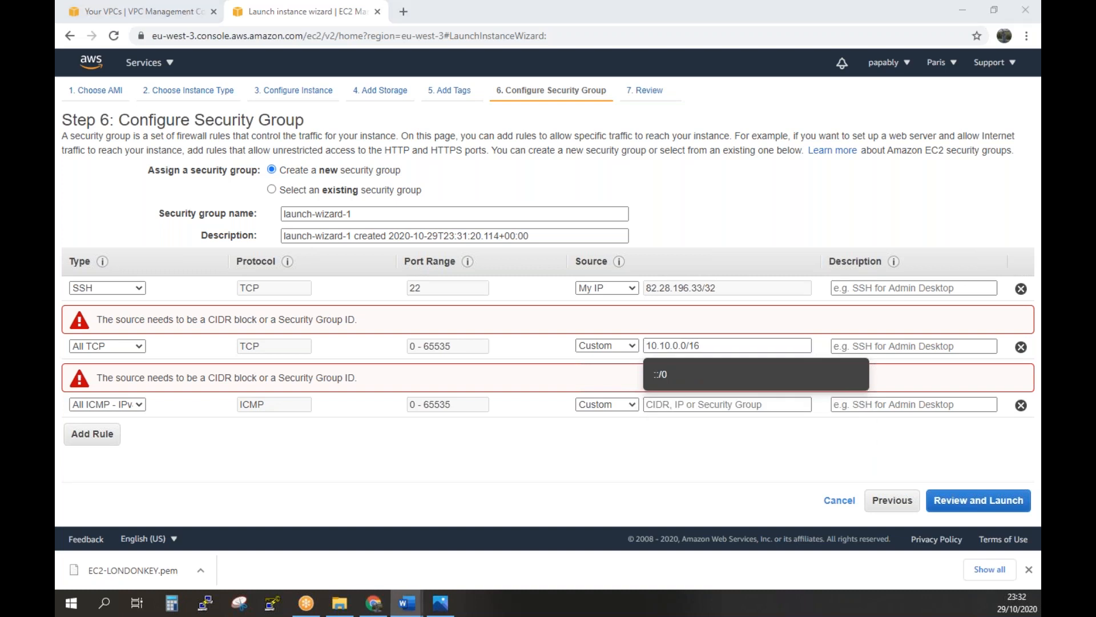
left_click(727, 407)
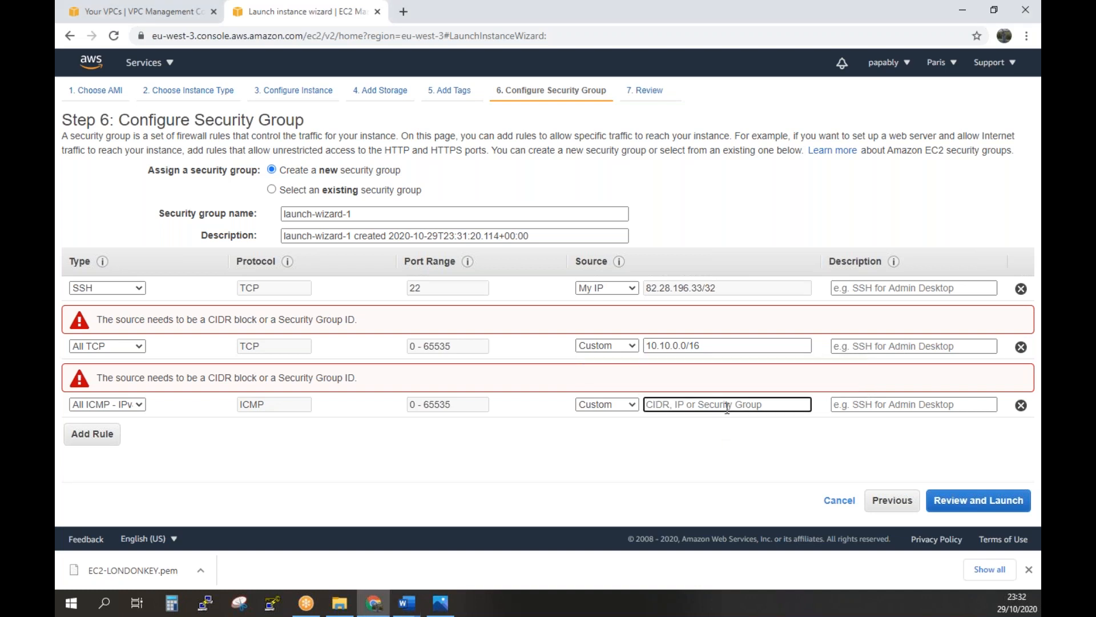
type("10")
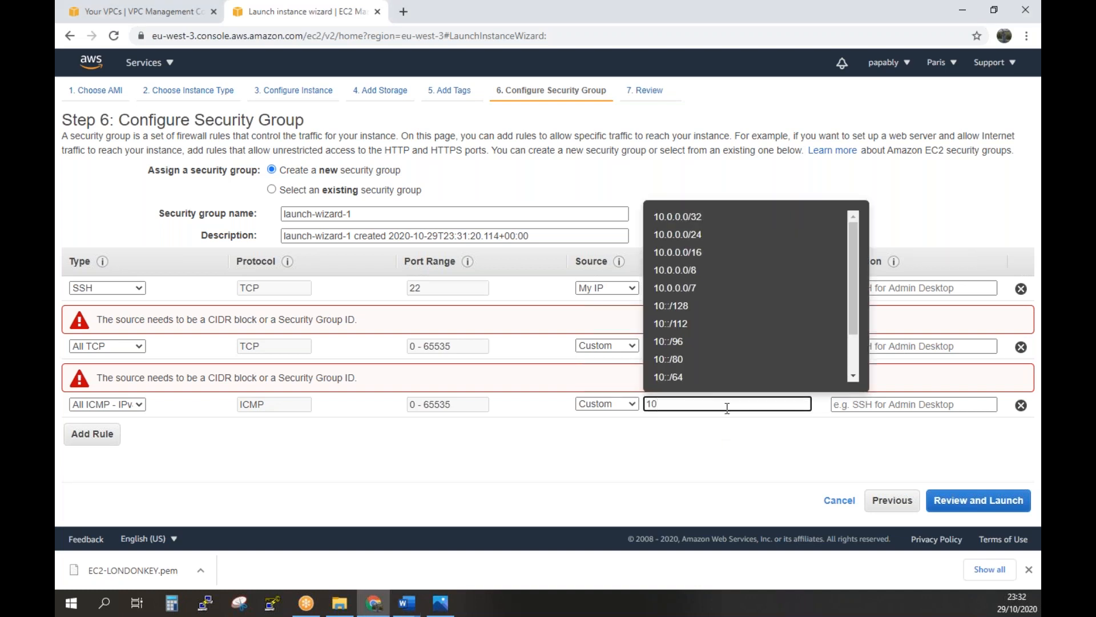
type(".1")
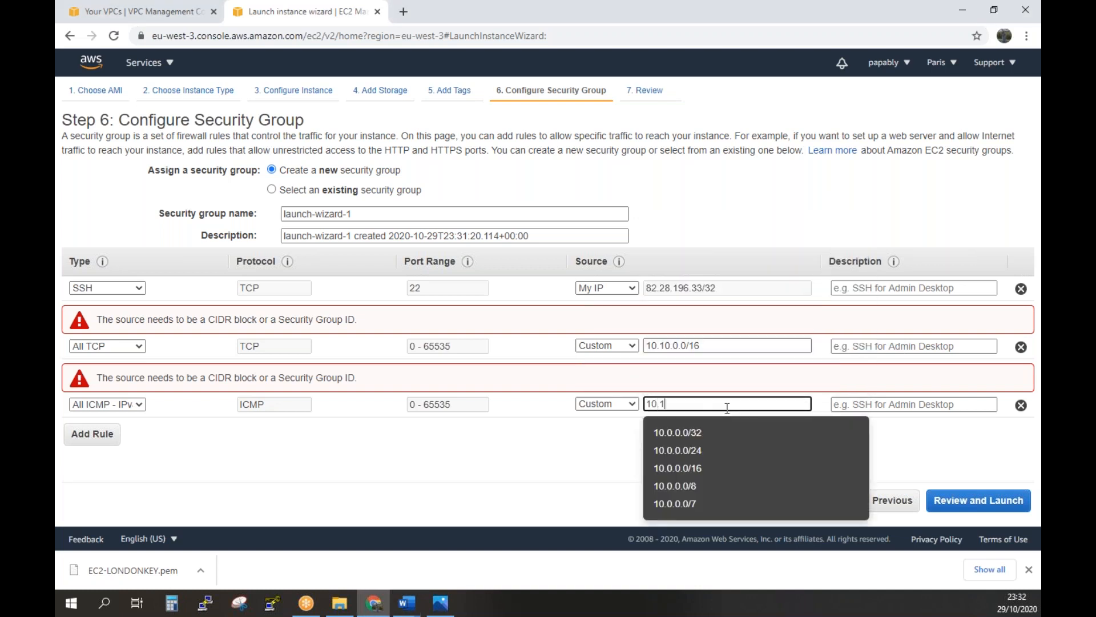
type("0.0.0/")
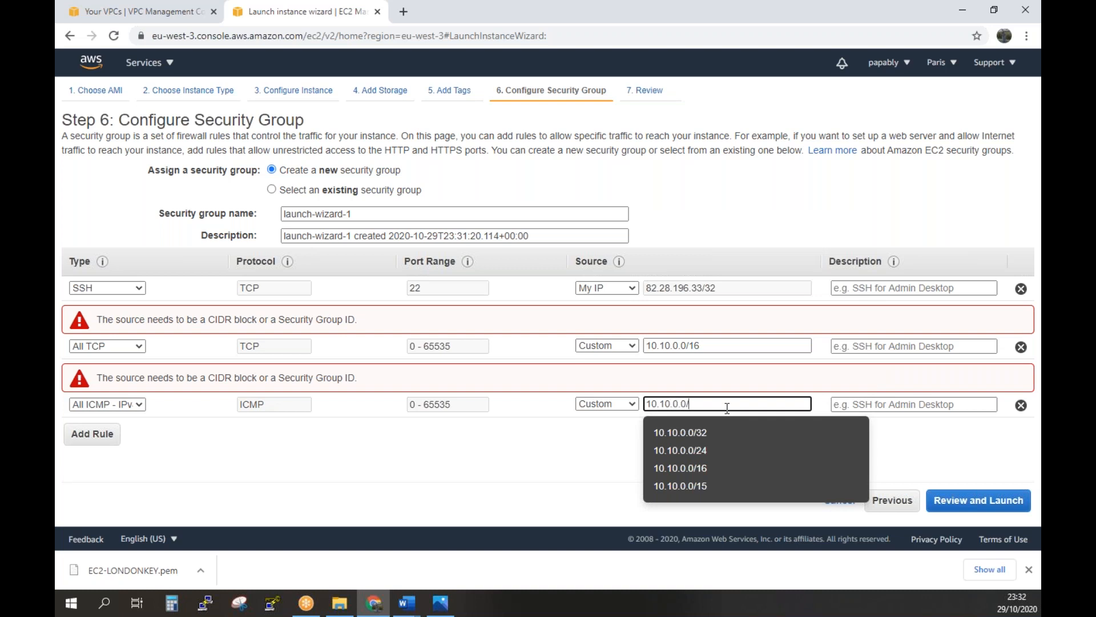
type("16")
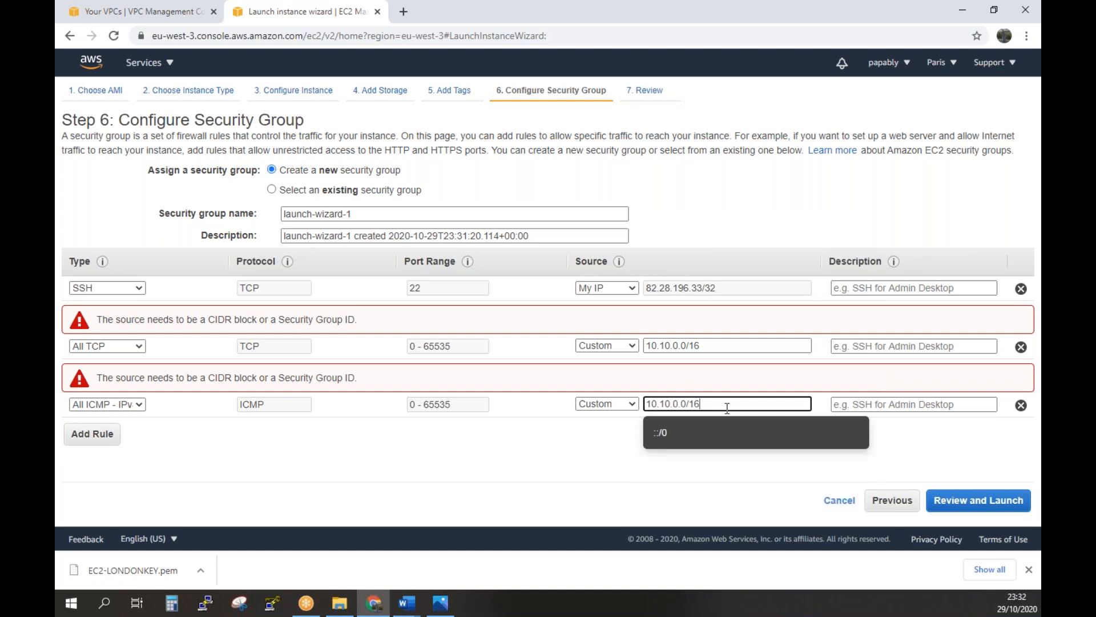
Proceed through the launch review, then create and download a new key pair named EC2-PARISKEY
left_click(988, 507)
left_click(989, 508)
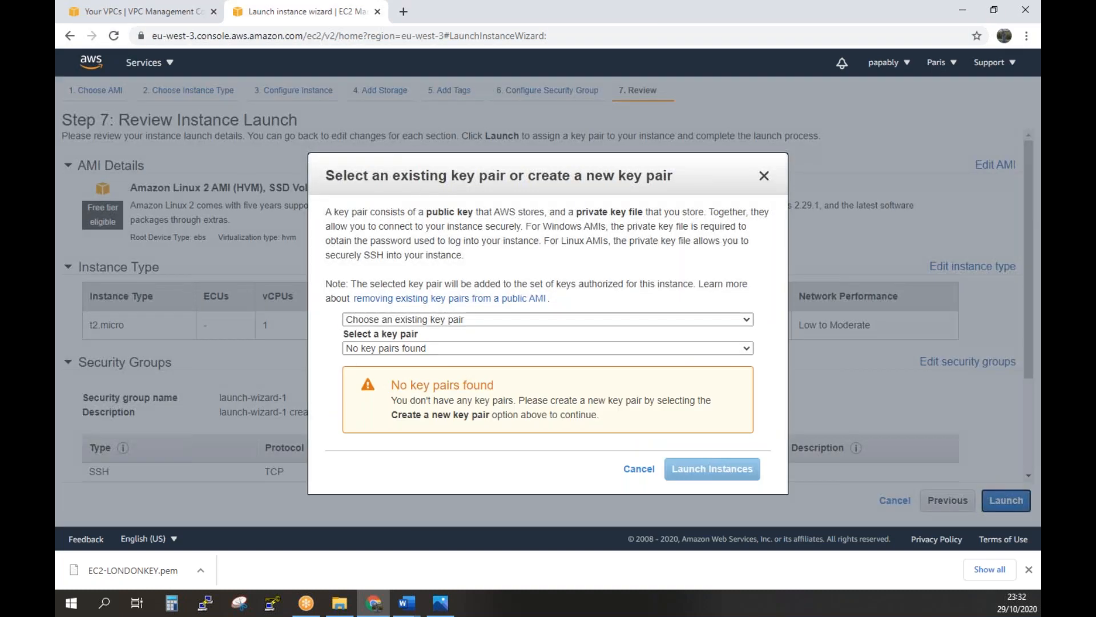
left_click(747, 321)
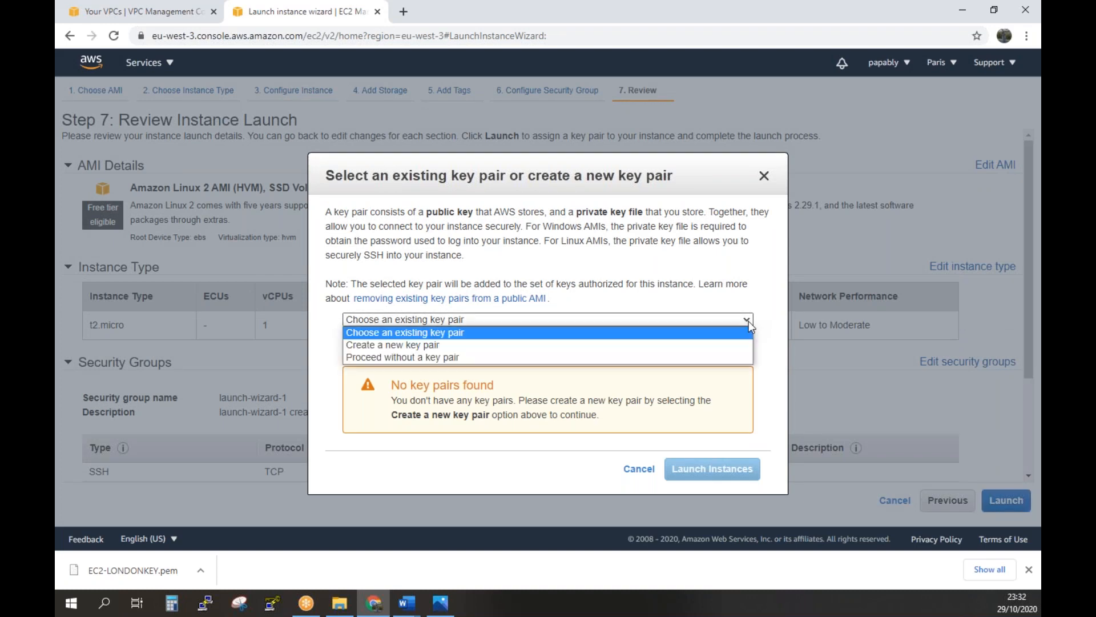
left_click(616, 351)
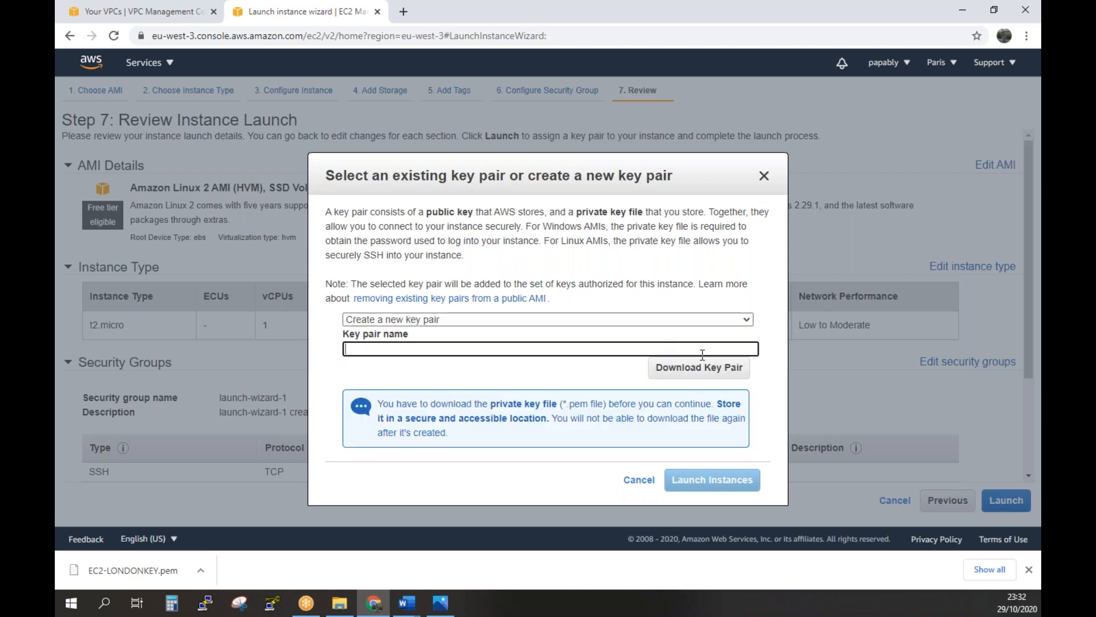
type("EC2-PA")
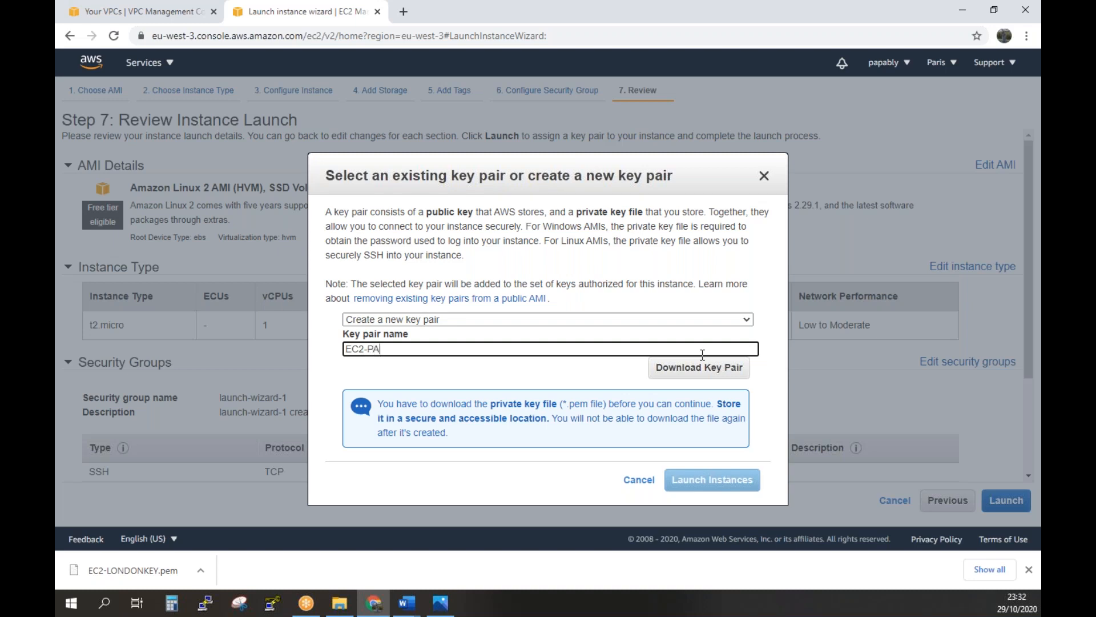
type("RISKEY")
left_click(722, 369)
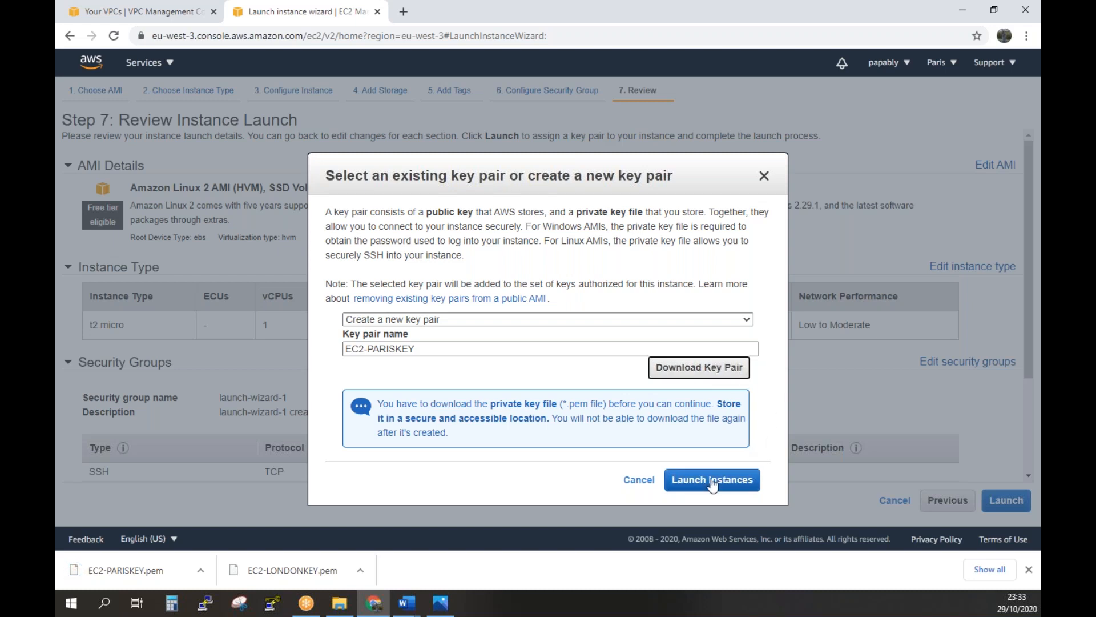
Launch the Paris instance and open the list of EC2 instances
left_click(733, 481)
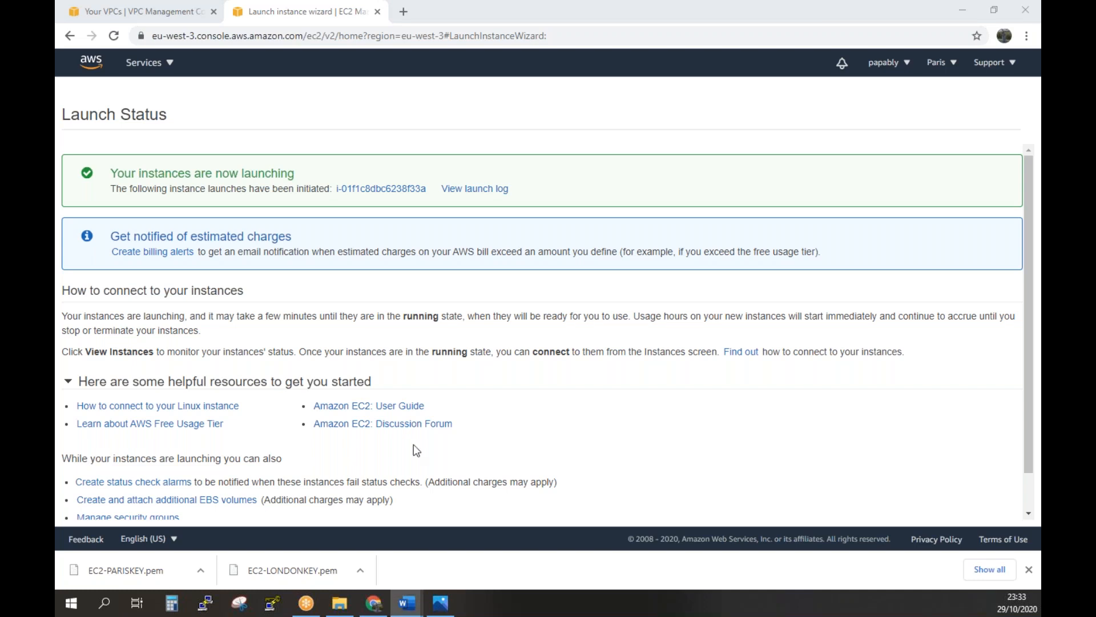
scroll(526, 435, "down", 2)
left_click(975, 510)
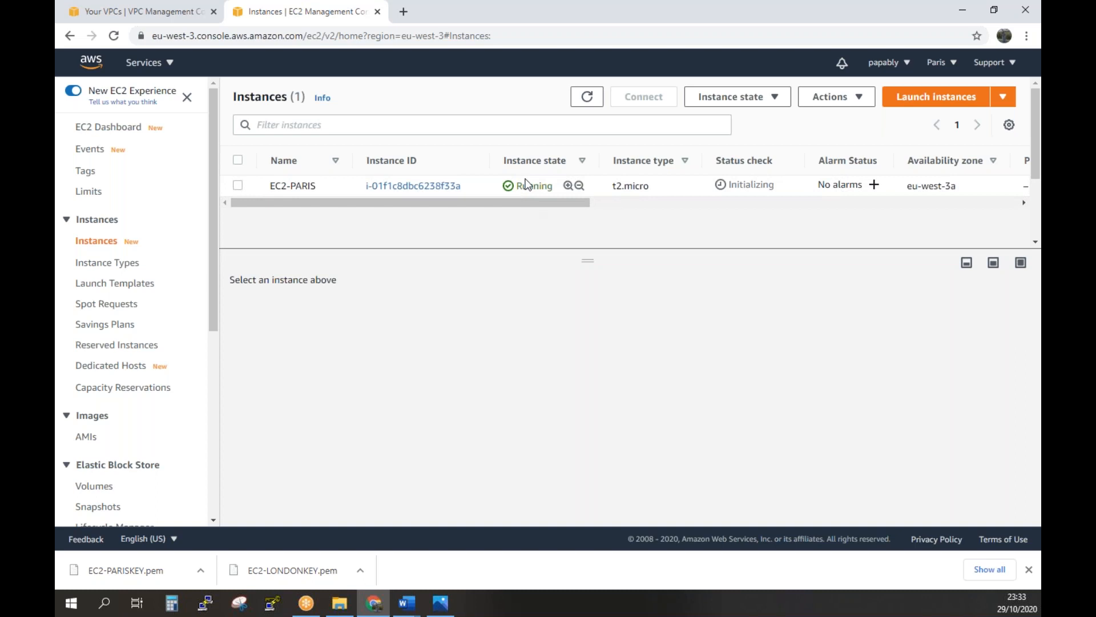
Return to the London VPC console and start creating a virtual private gateway
left_click(130, 11)
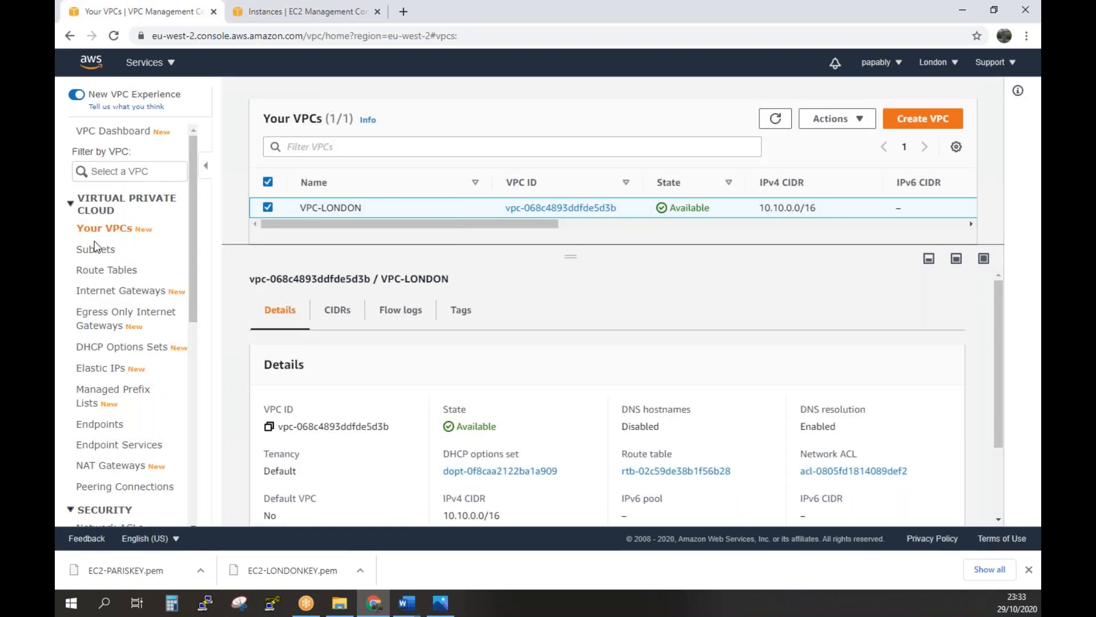
scroll(123, 271, "down", 1)
scroll(163, 339, "down", 4)
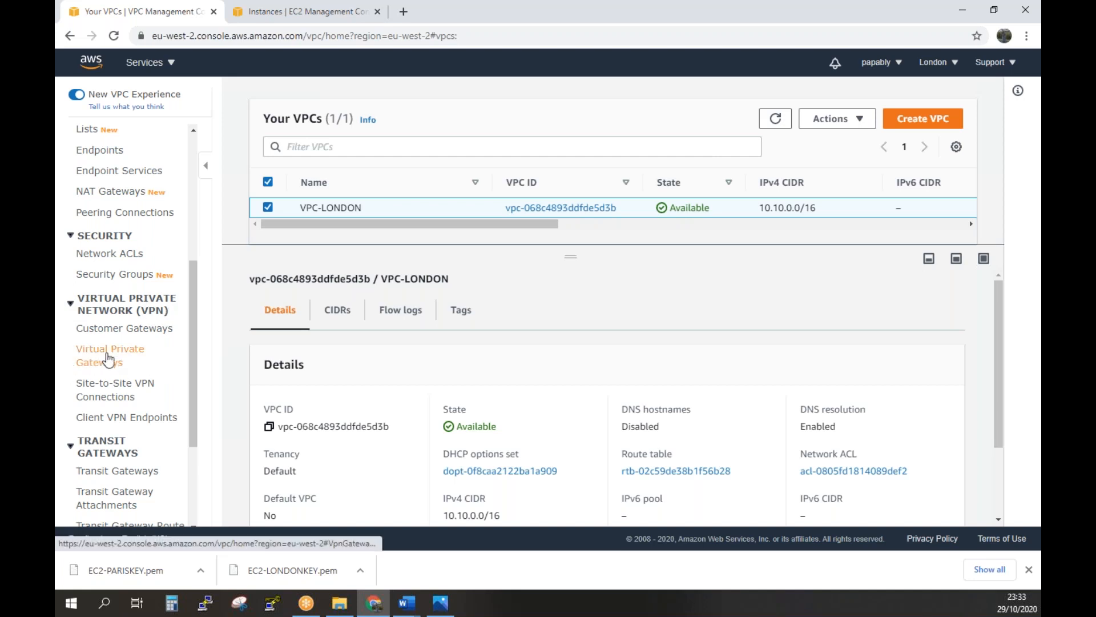
left_click(108, 358)
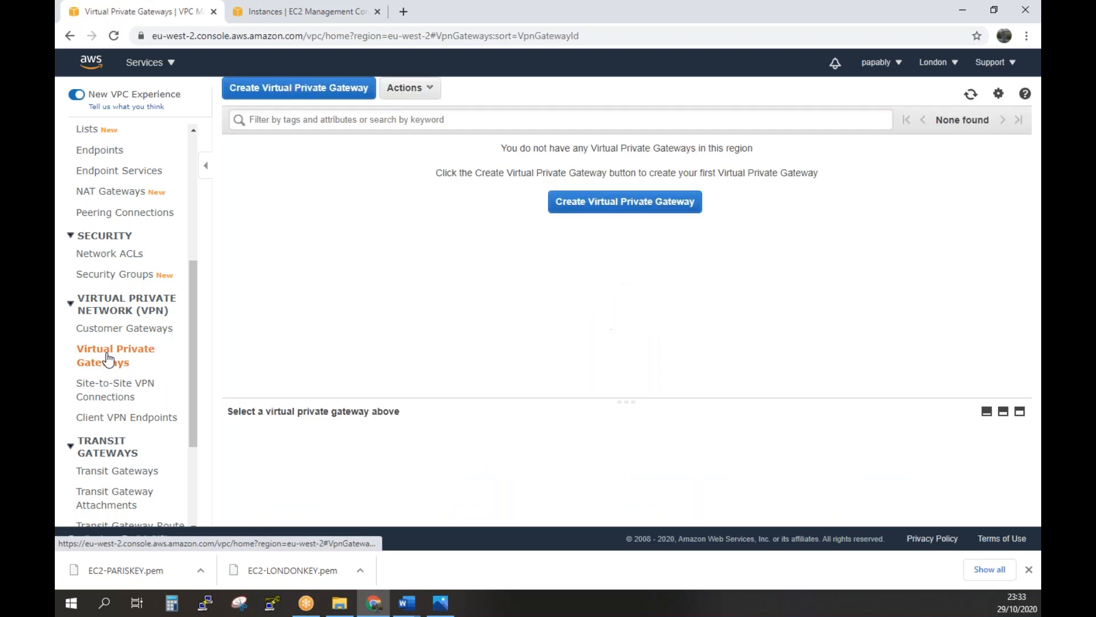
left_click(603, 207)
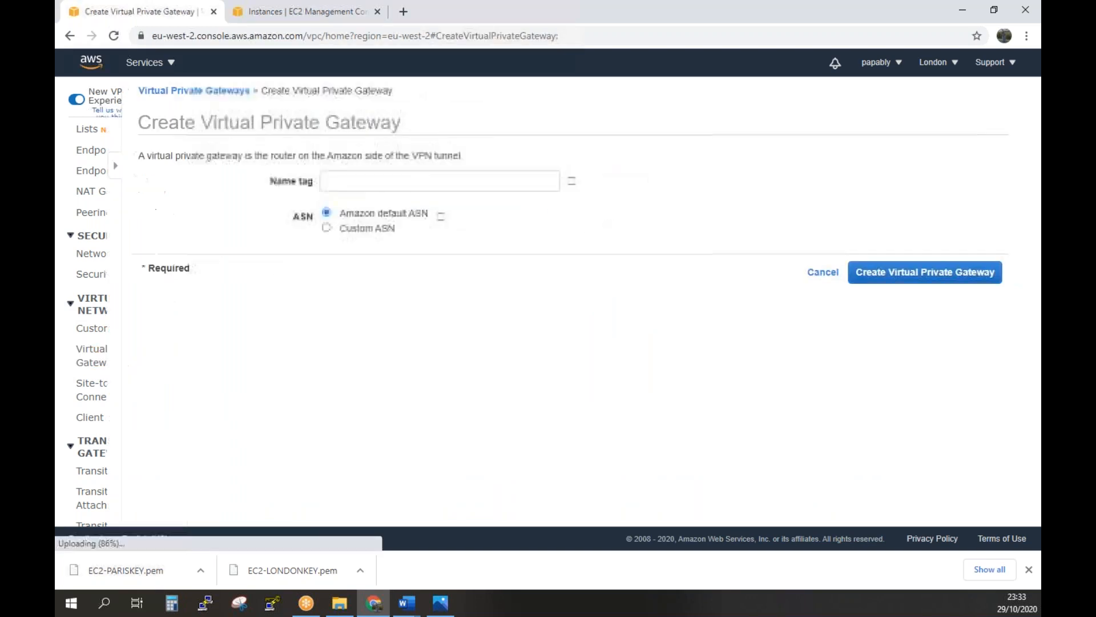
Set the name tag to VIRTUAL PRIVATE GATEWAY and create the gateway with the Amazon default ASN
left_click(427, 189)
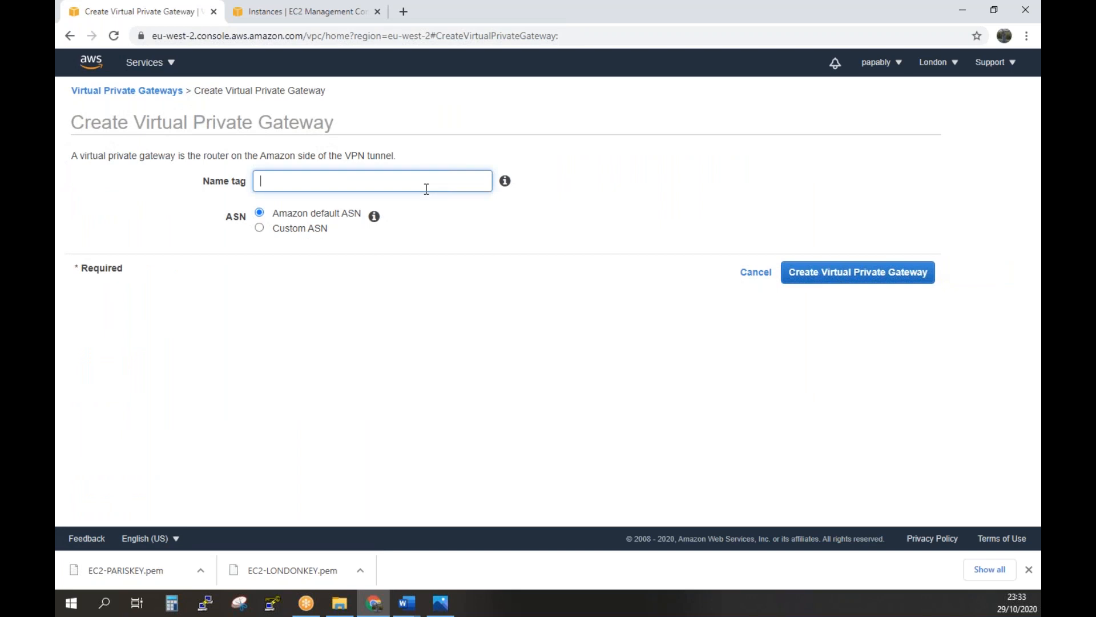
type("vIRTUAL PRIVATE ATEWAY")
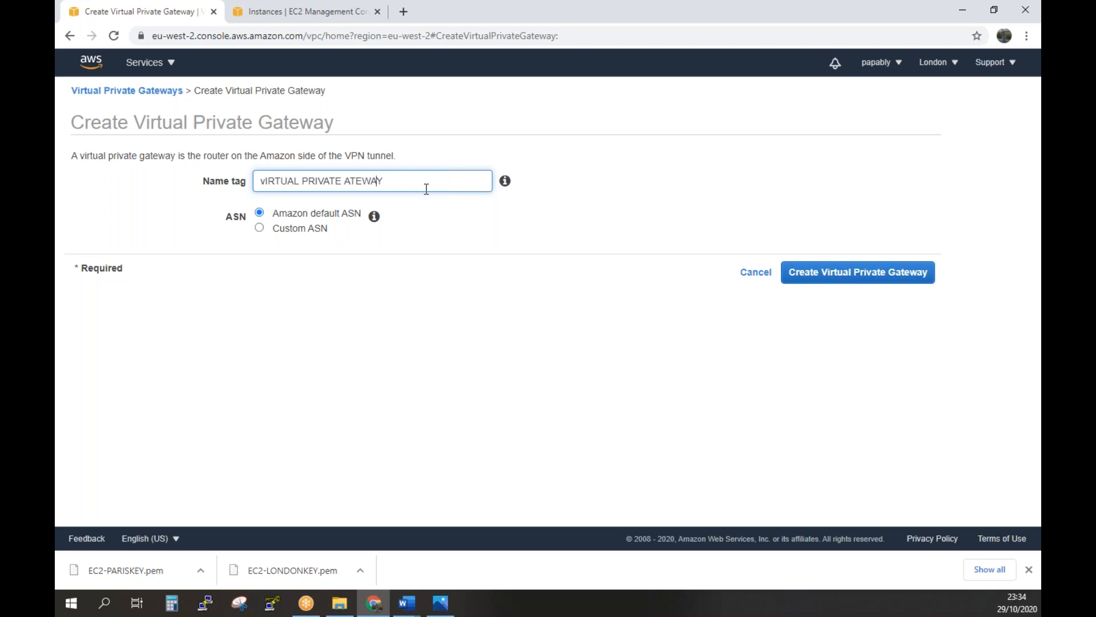
key("Left")
key("Left")
key("Left")
key("Left")
key("Left")
key("Left")
type("G")
key("Left")
key("Left")
key("Left")
key("Left")
key("Left")
key("Left")
key("Left")
key("Left")
key("Left")
key("Left")
key("Left")
key("BackSpace")
type("V")
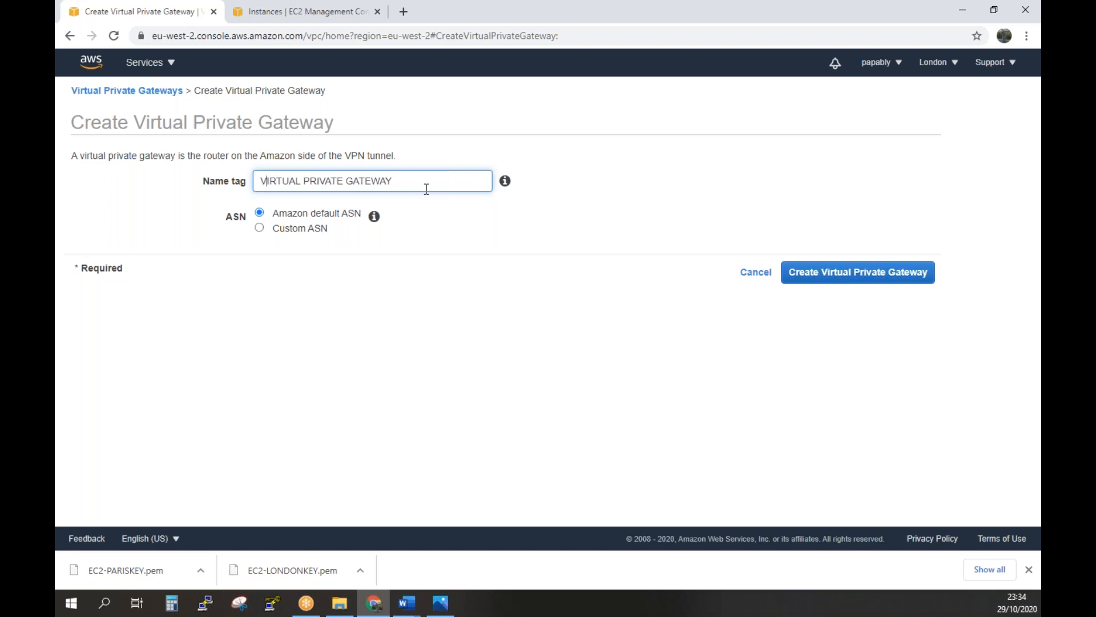
left_click(547, 298)
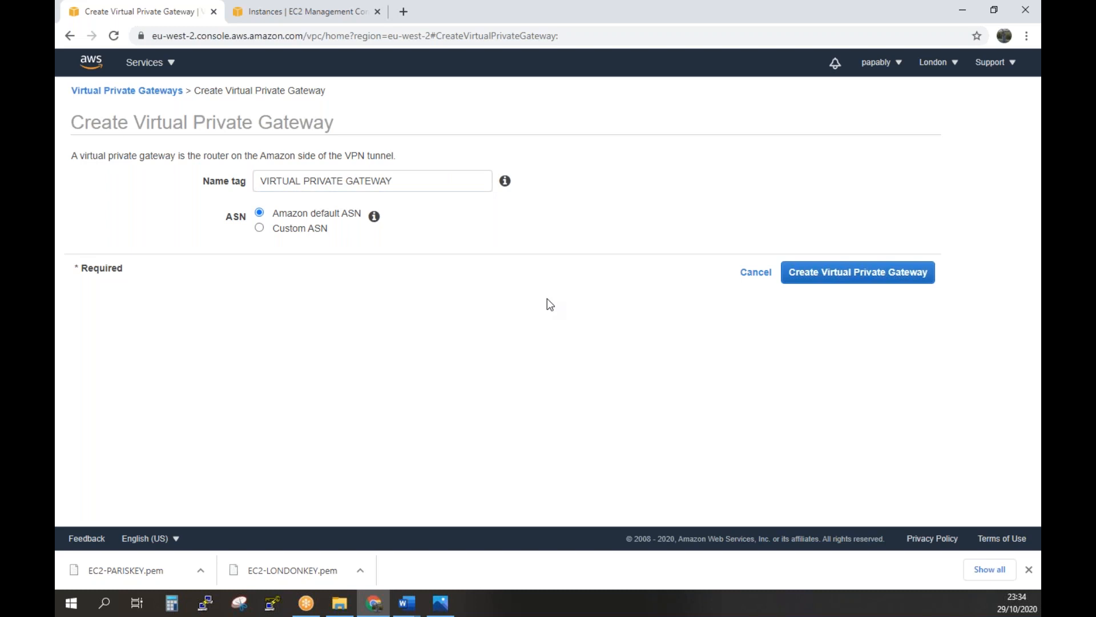
left_click(870, 283)
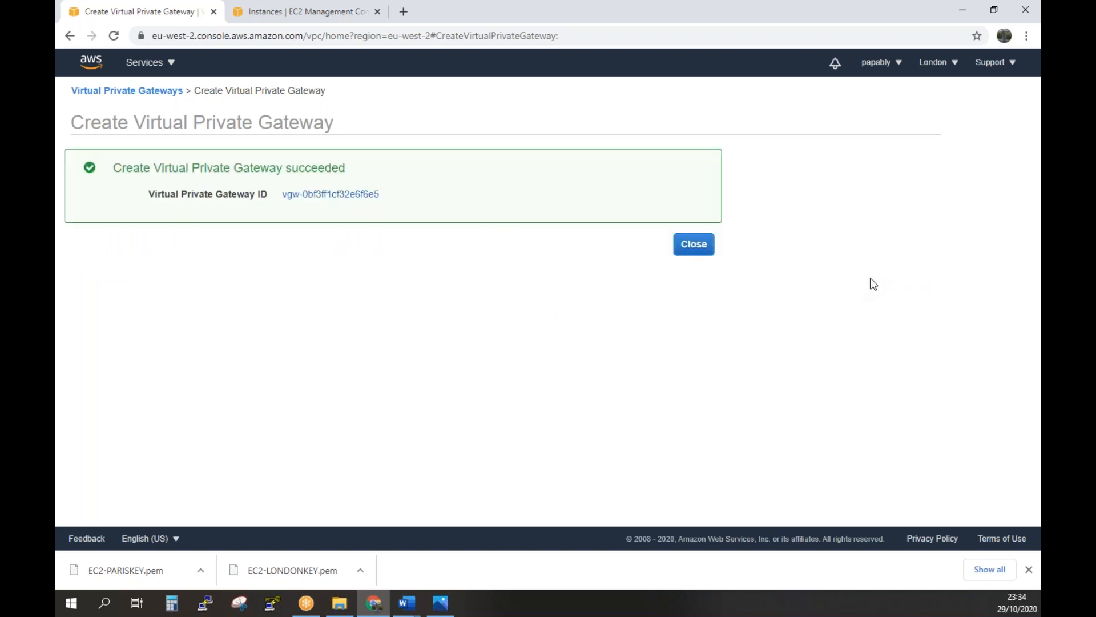
left_click(697, 252)
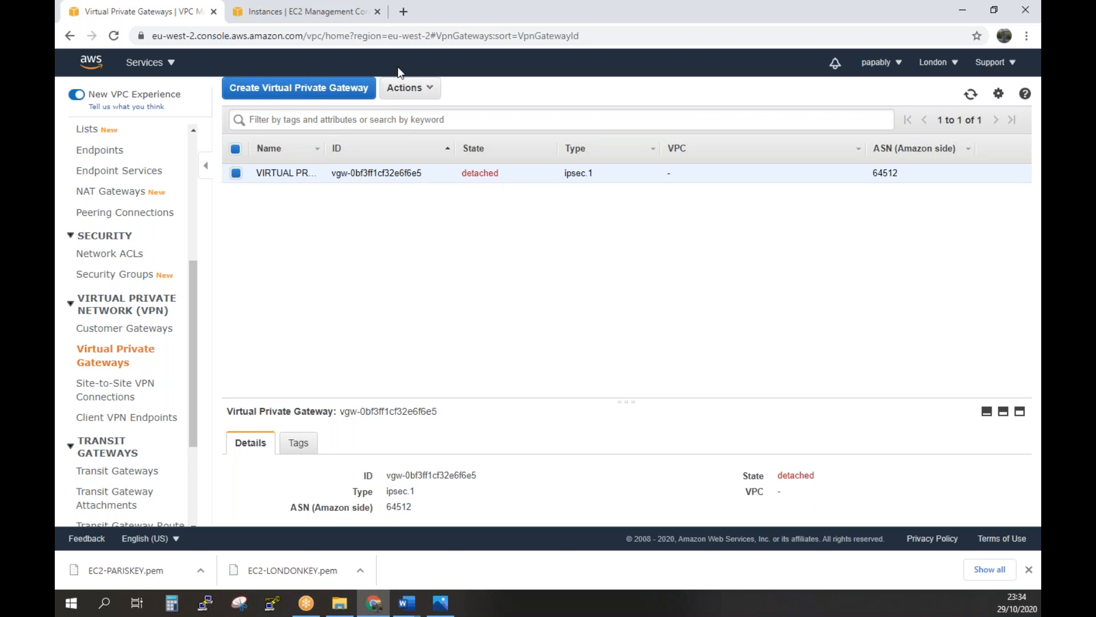
Attach the new virtual private gateway to VPC-LONDON
left_click(429, 89)
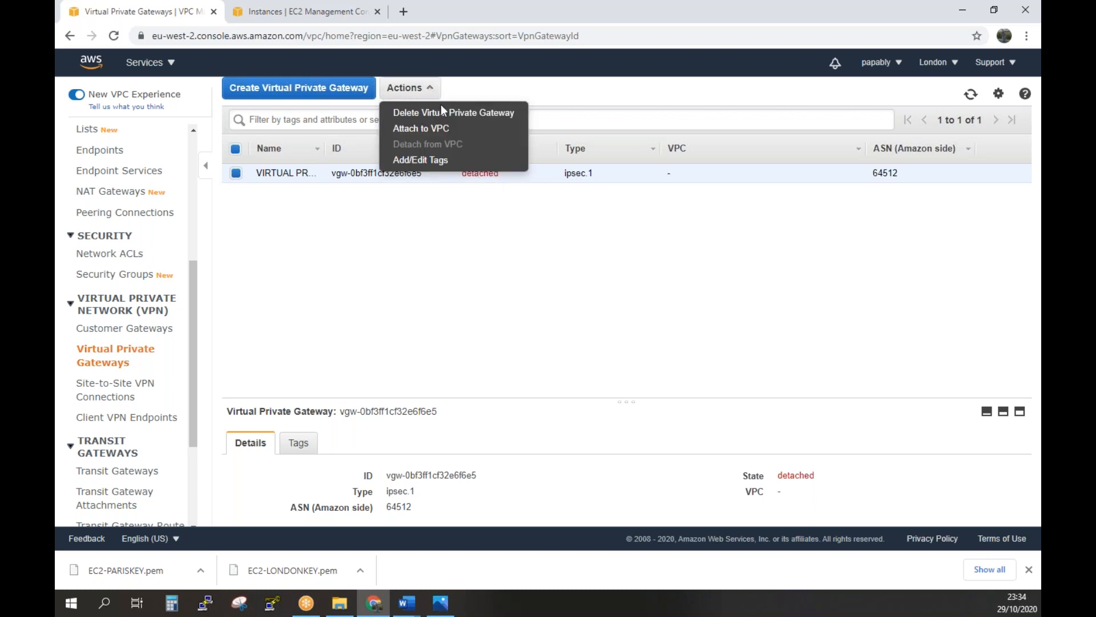
left_click(439, 130)
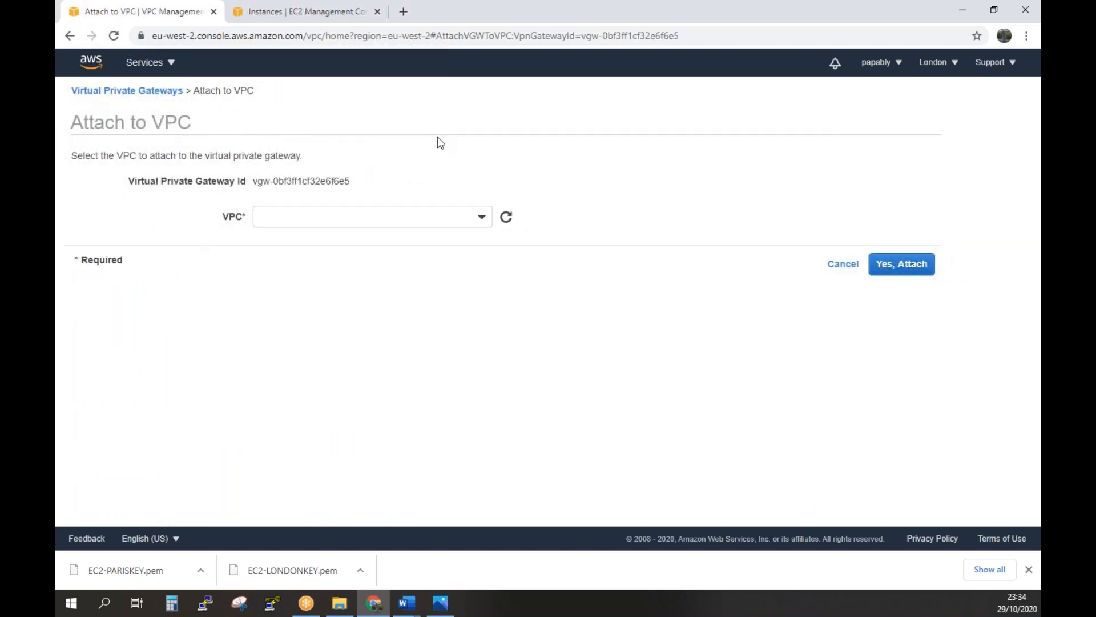
left_click(481, 220)
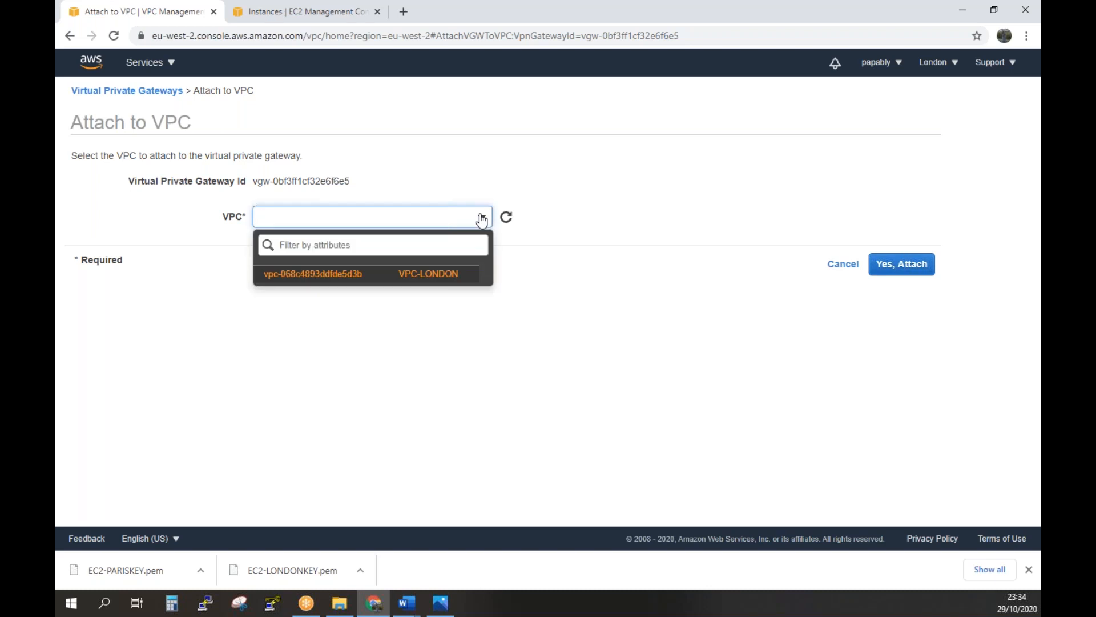
left_click(456, 276)
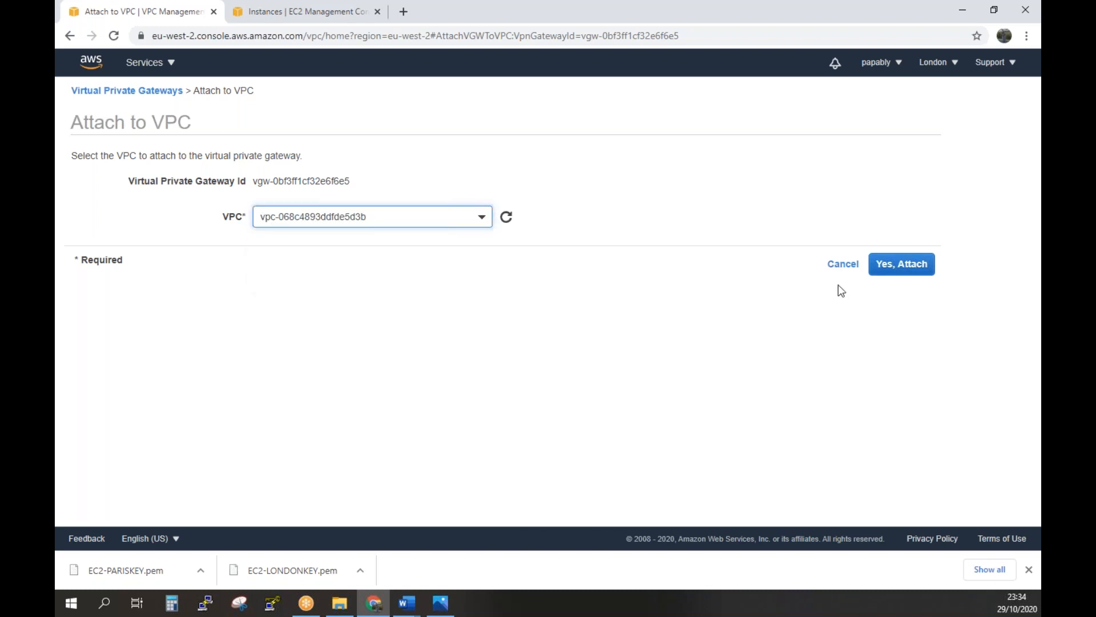
left_click(896, 273)
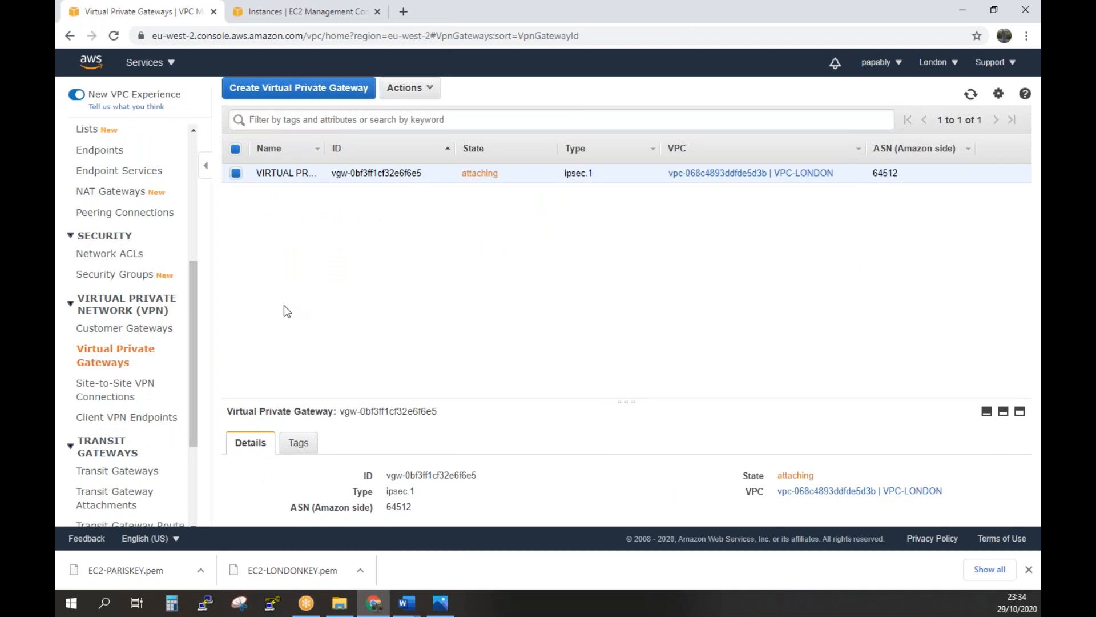
Start a new customer gateway in London and name it CUSTOMER GATEWAY
left_click(145, 336)
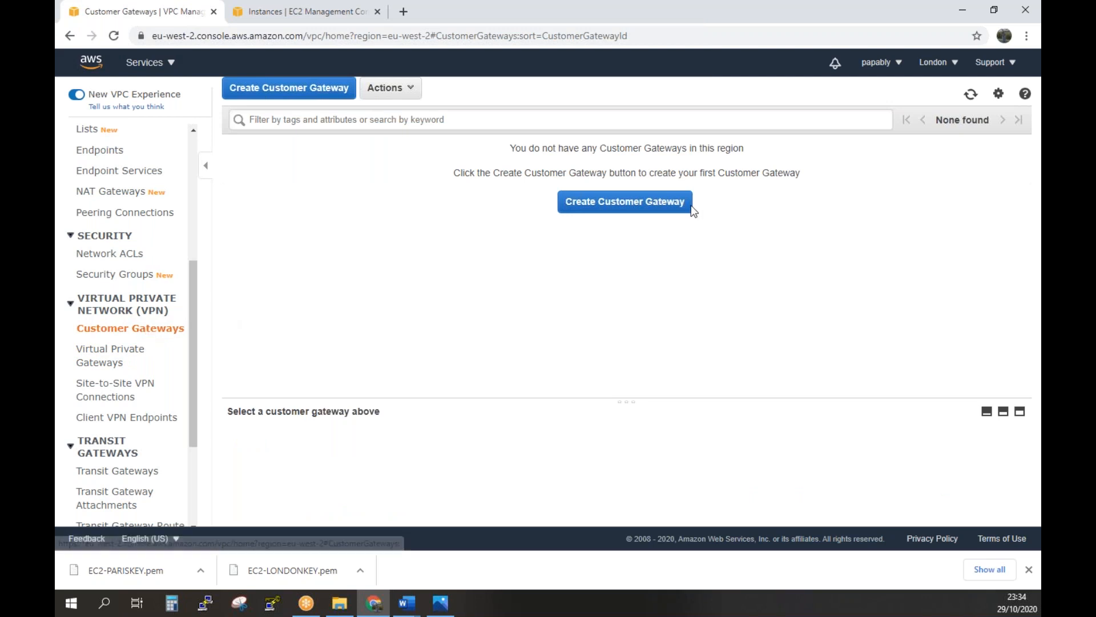
left_click(661, 213)
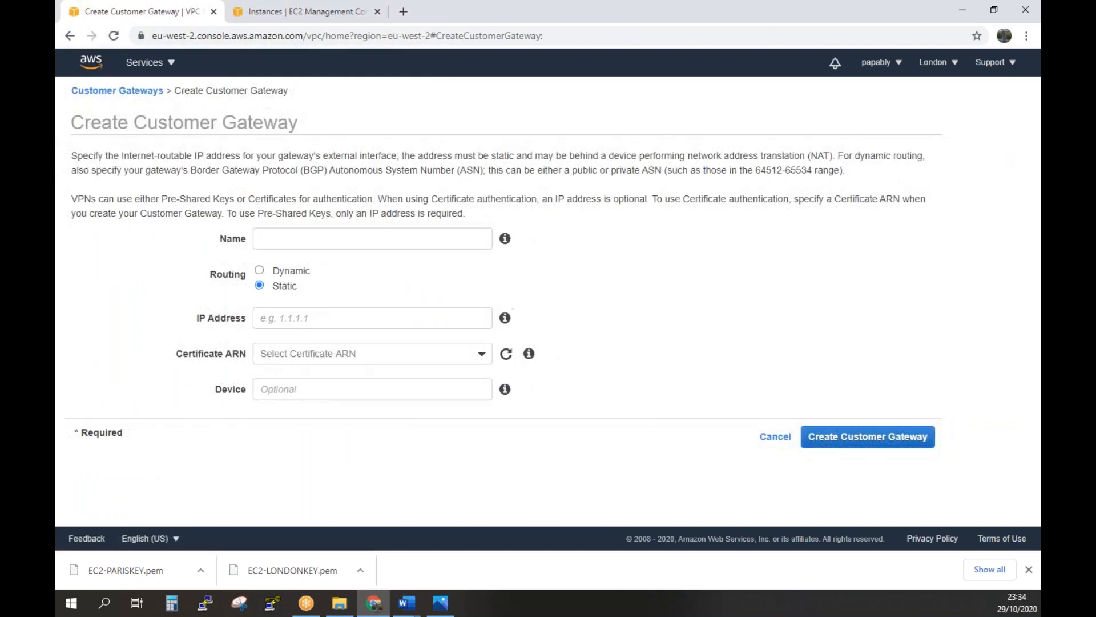
left_click(442, 235)
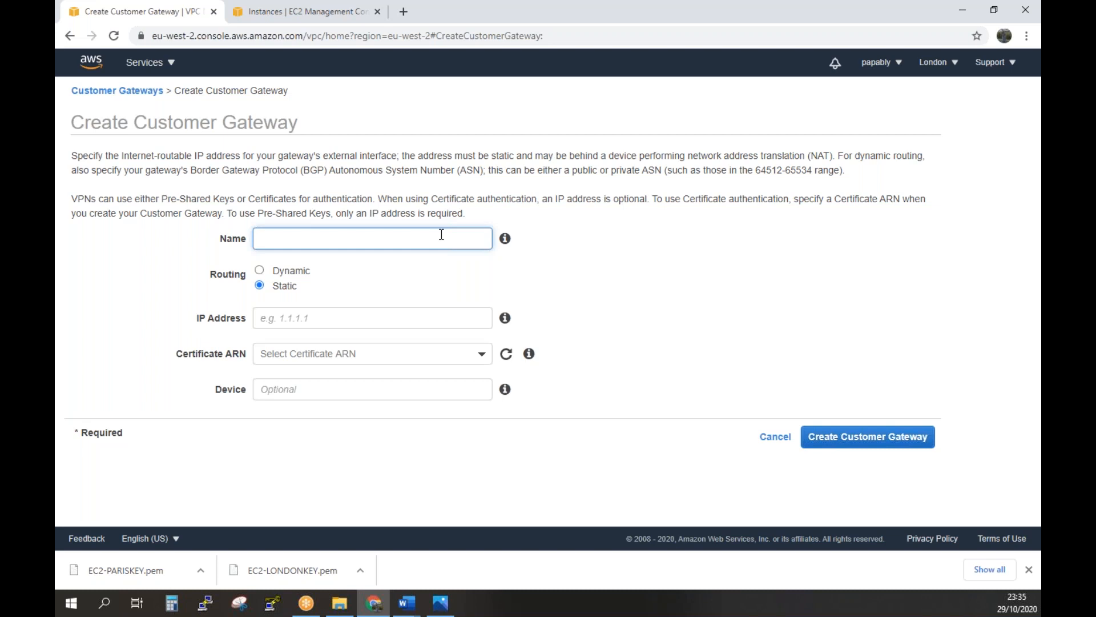
type("CUSTOMER GATEWAY")
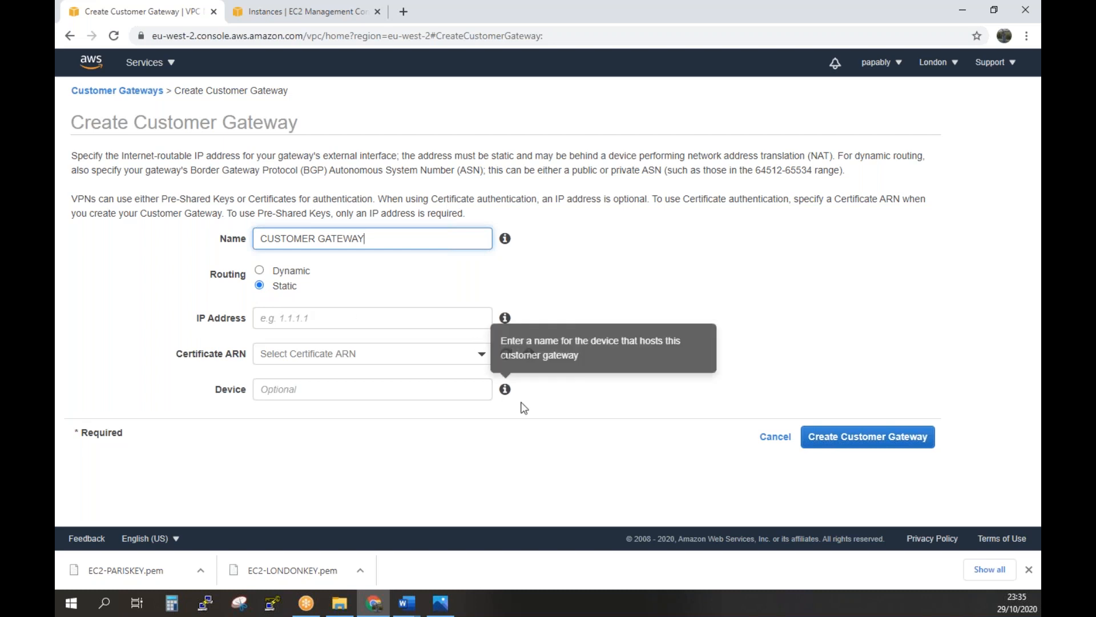
Copy EC2-PARIS's public IPv4 address, 15.237.72.38, into the customer gateway's IP address and create the gateway with static routing
left_click(401, 321)
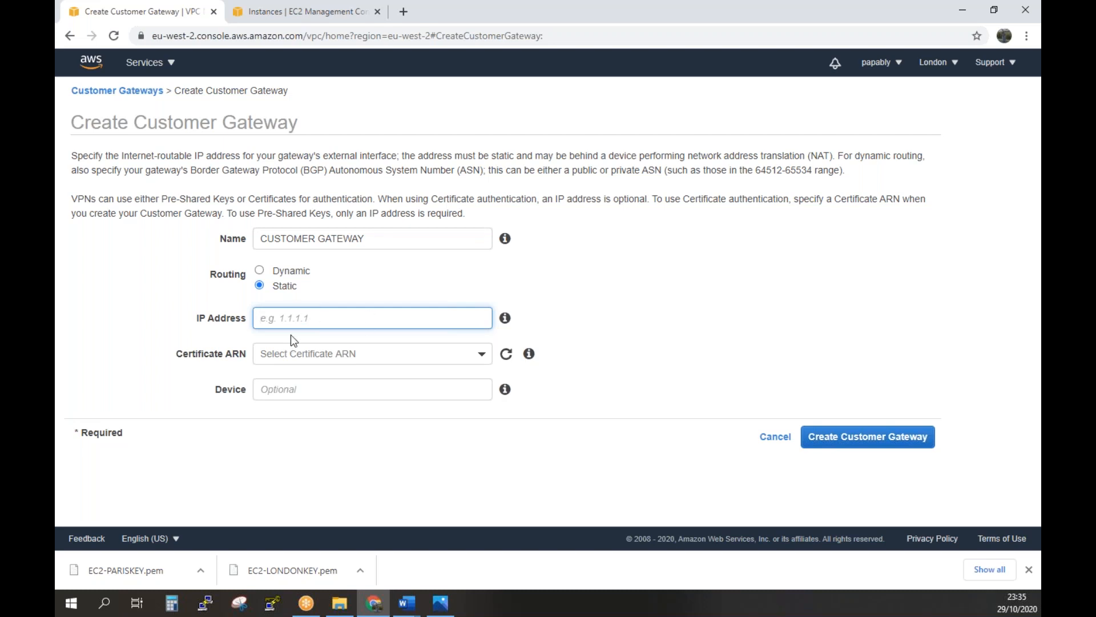
left_click(333, 16)
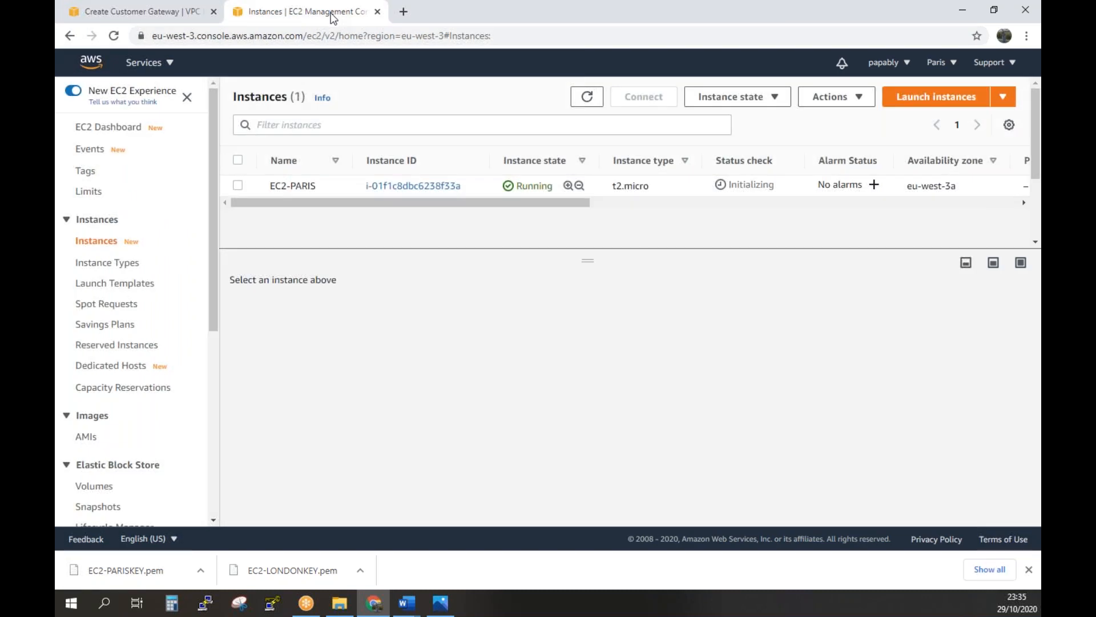
left_click(238, 185)
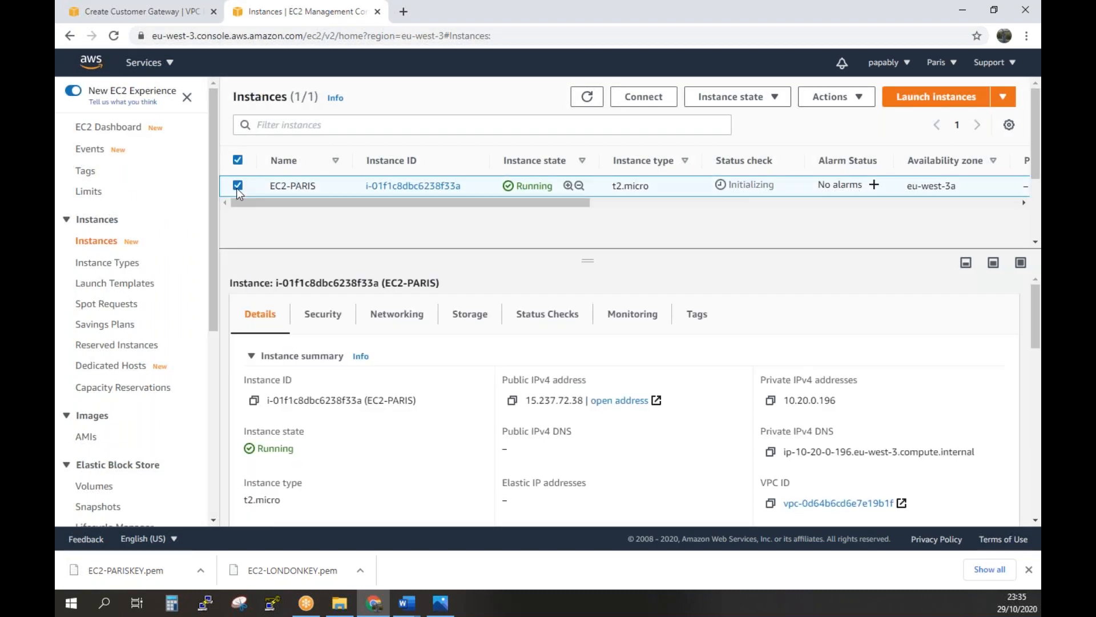
left_click(512, 400)
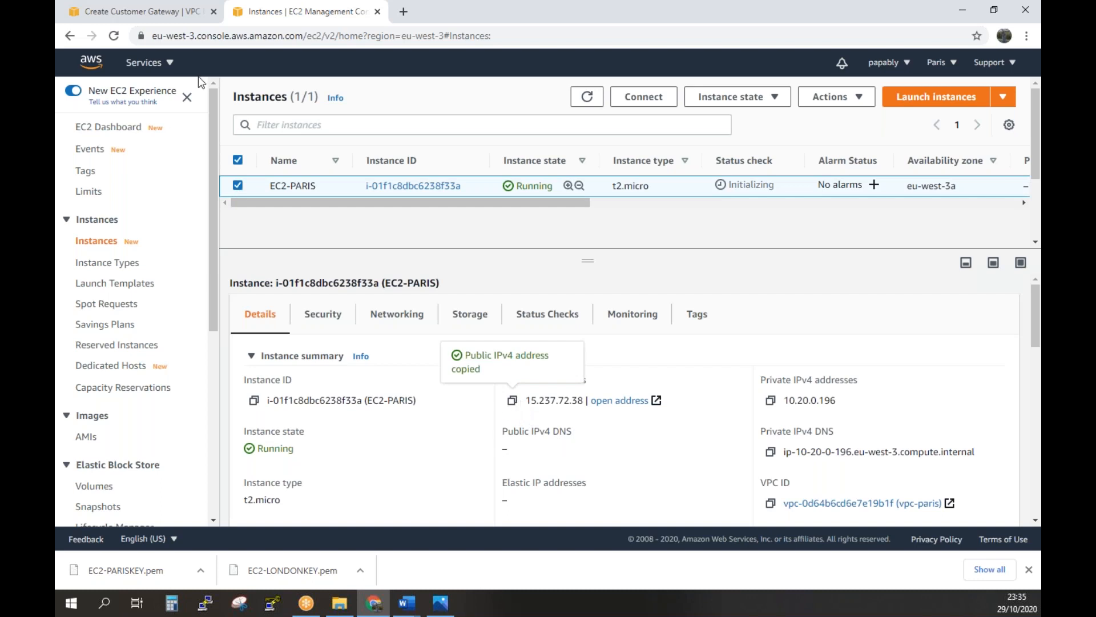
left_click(164, 12)
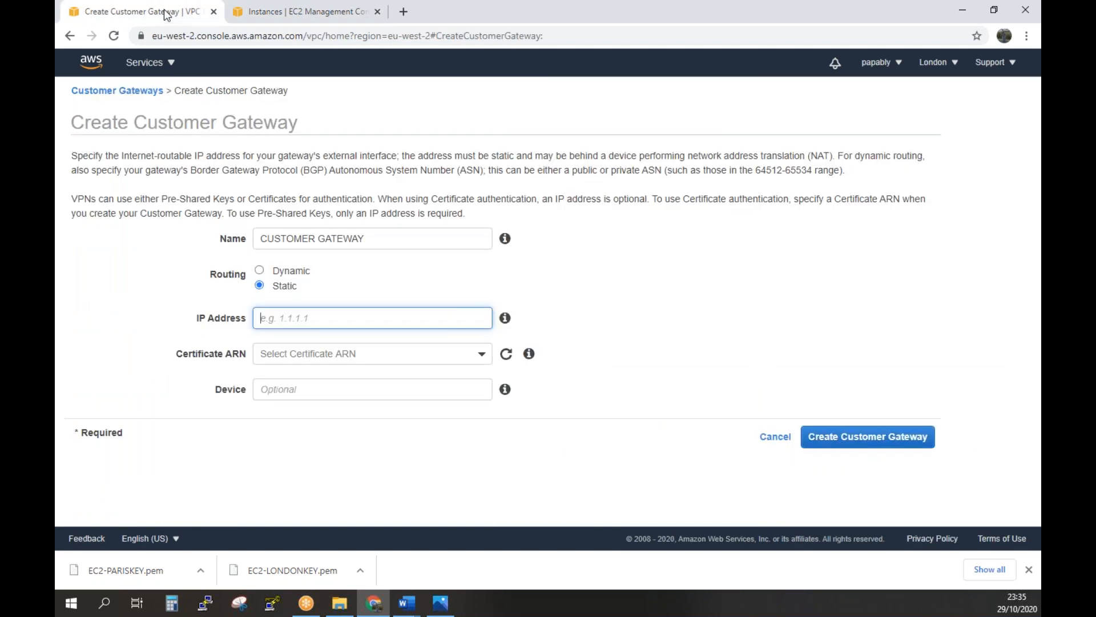
right_click(343, 319)
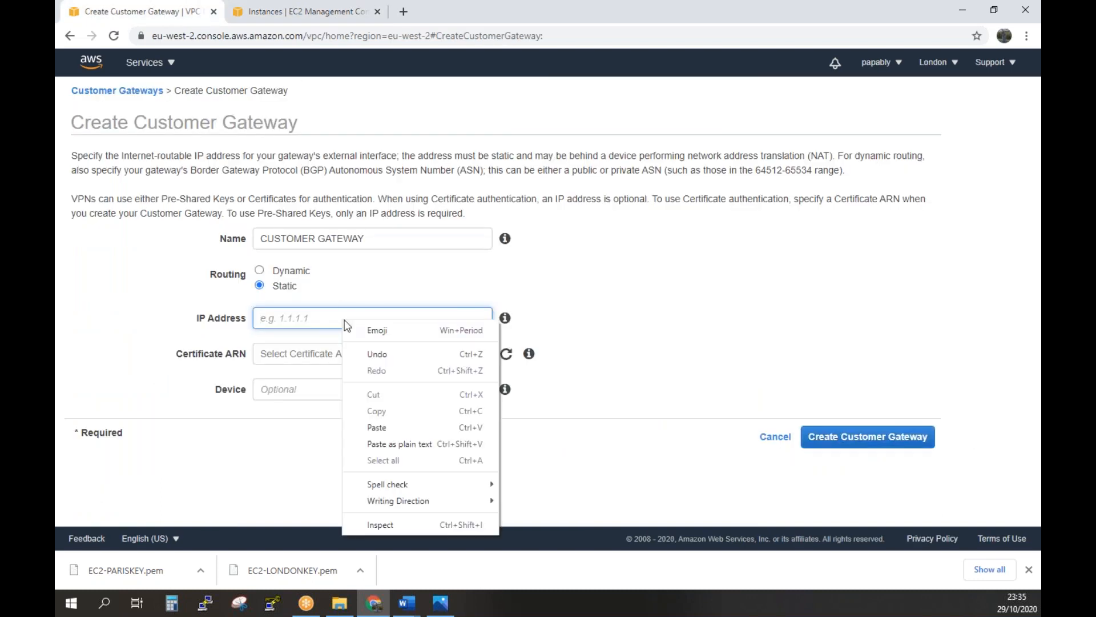
left_click(411, 429)
left_click(755, 342)
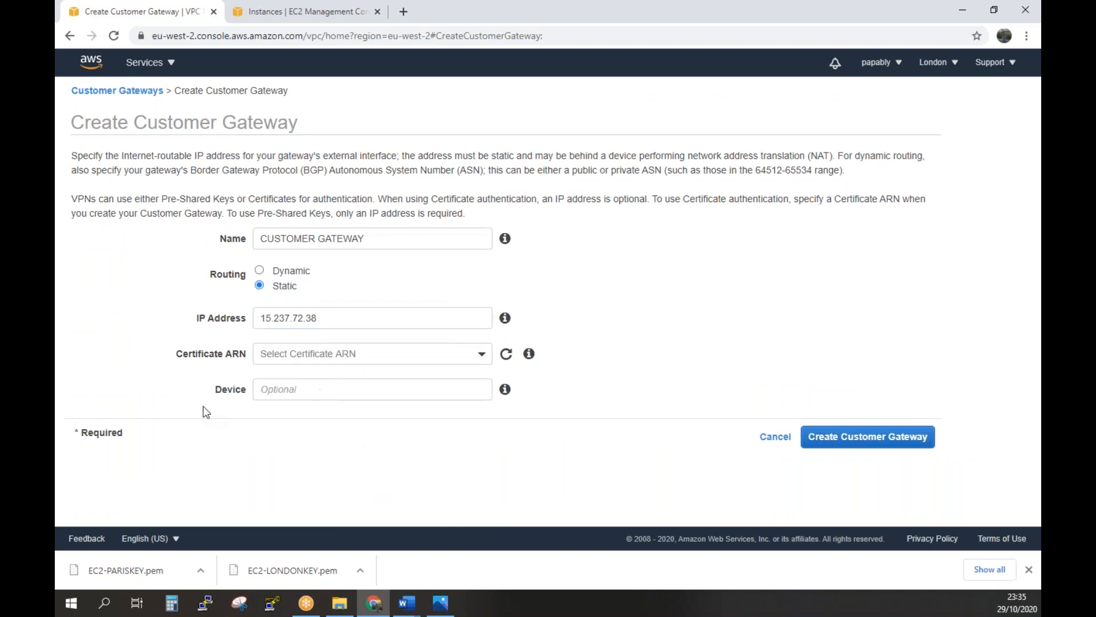
left_click(872, 446)
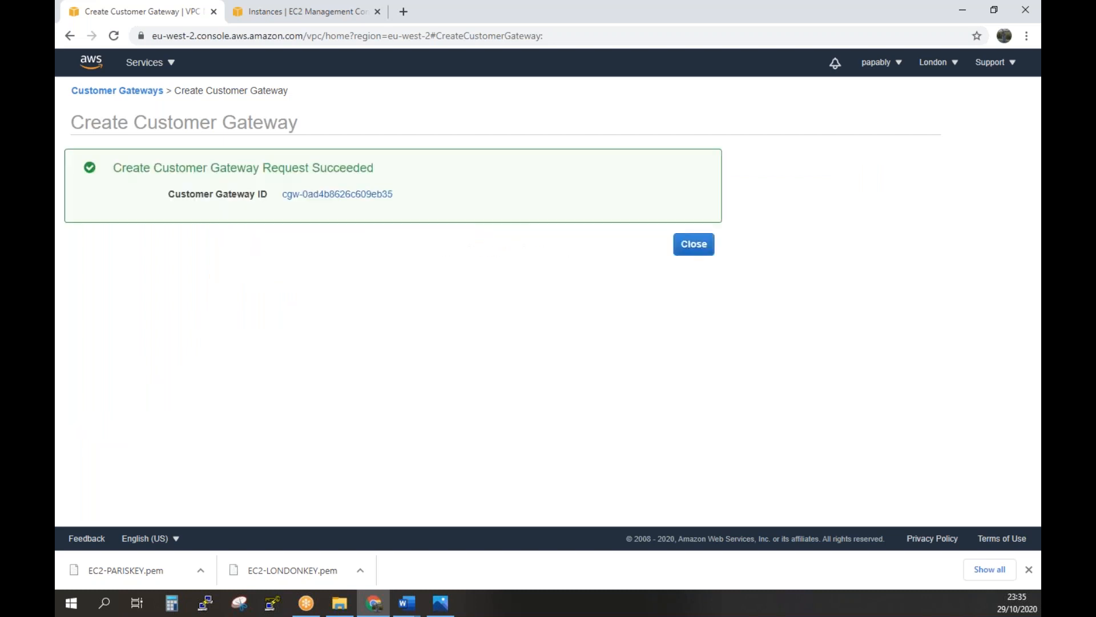
left_click(693, 244)
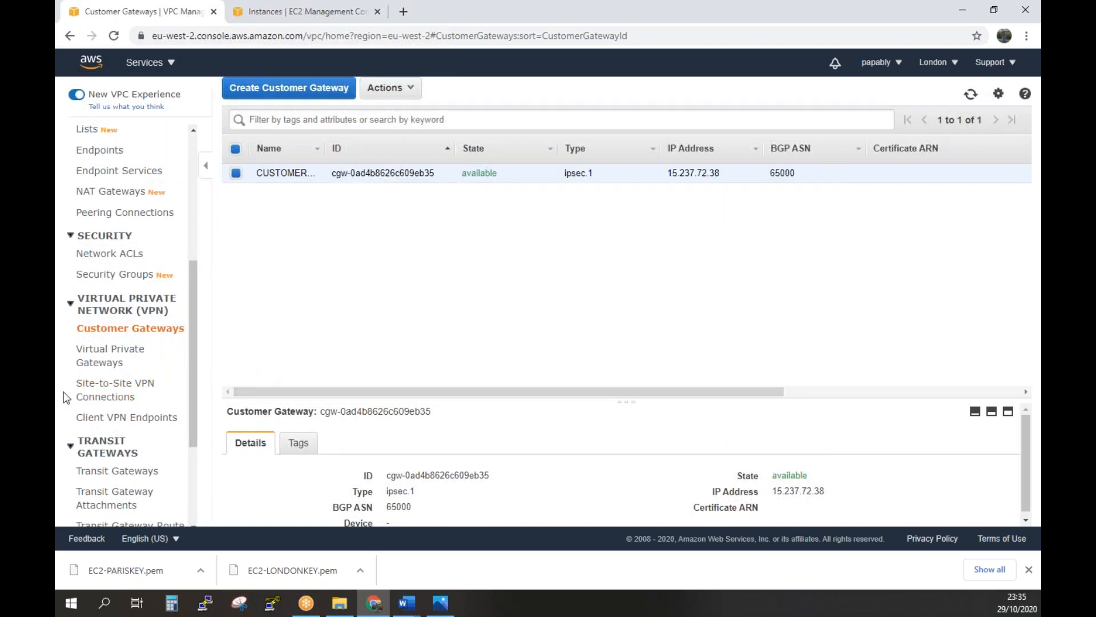
Start a new site-to-site VPN connection in London with the name tag SITE TO SITE VPN CONECTION
left_click(85, 393)
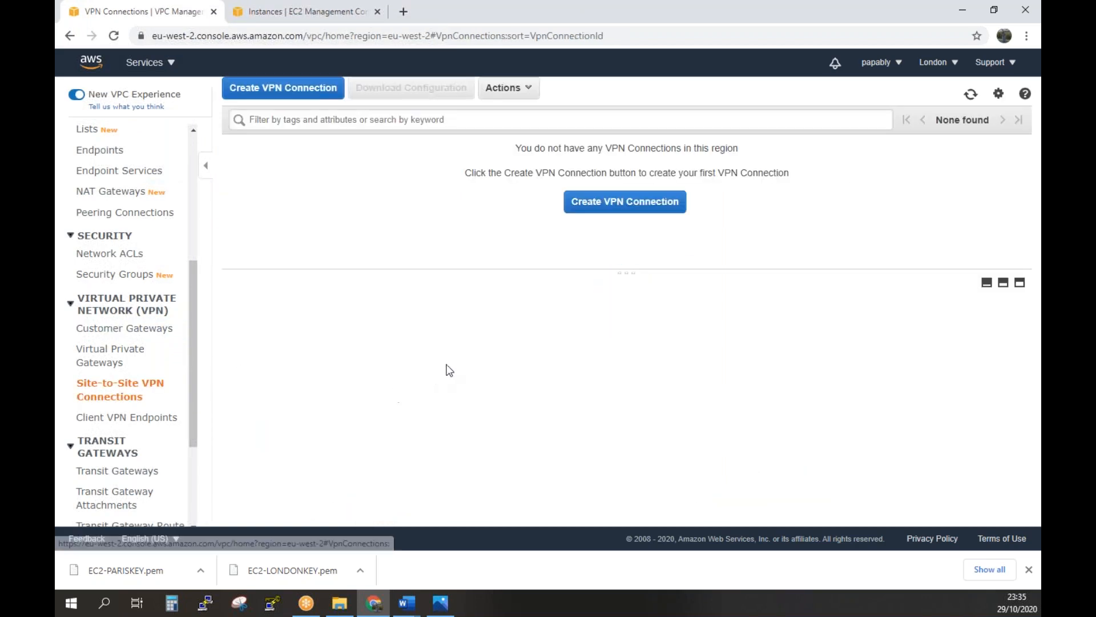
left_click(647, 207)
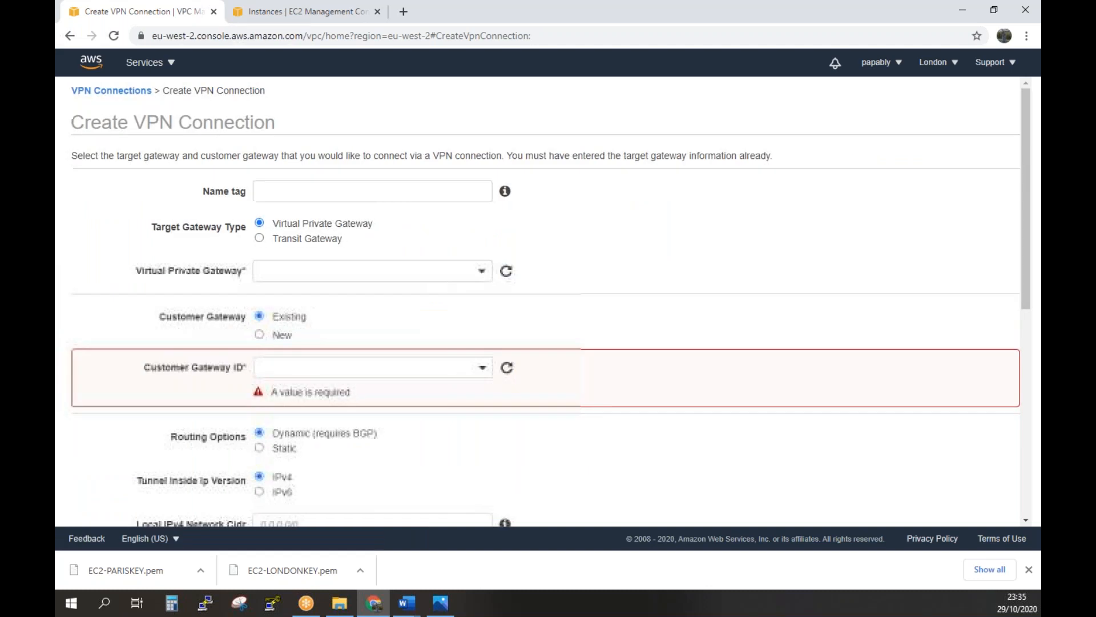
left_click(427, 199)
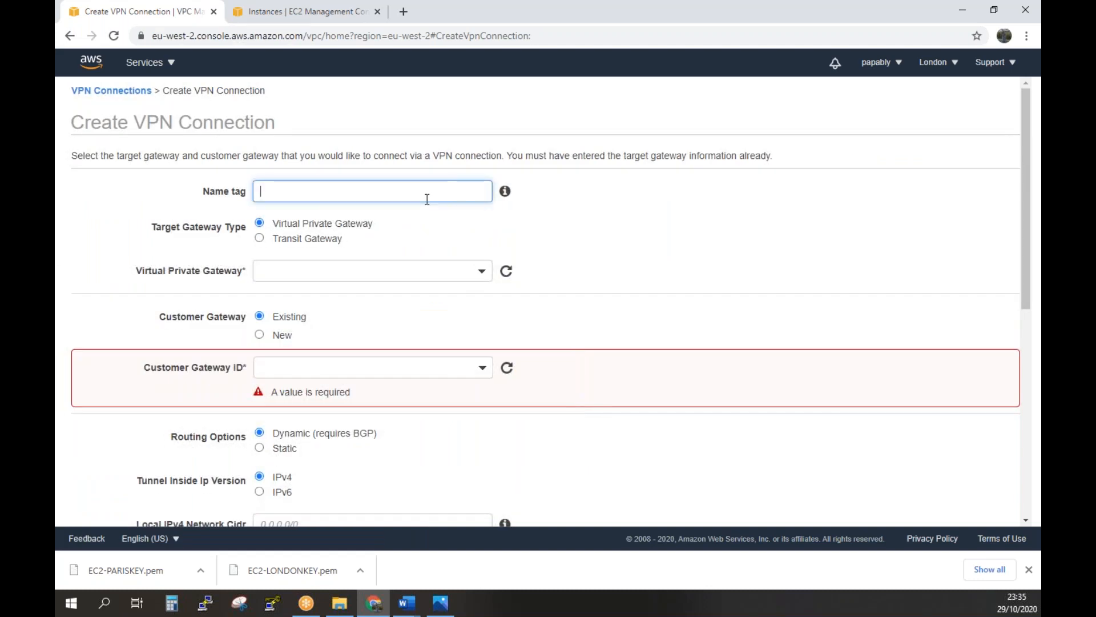
type("SITE TO SITE VPN CONECTION")
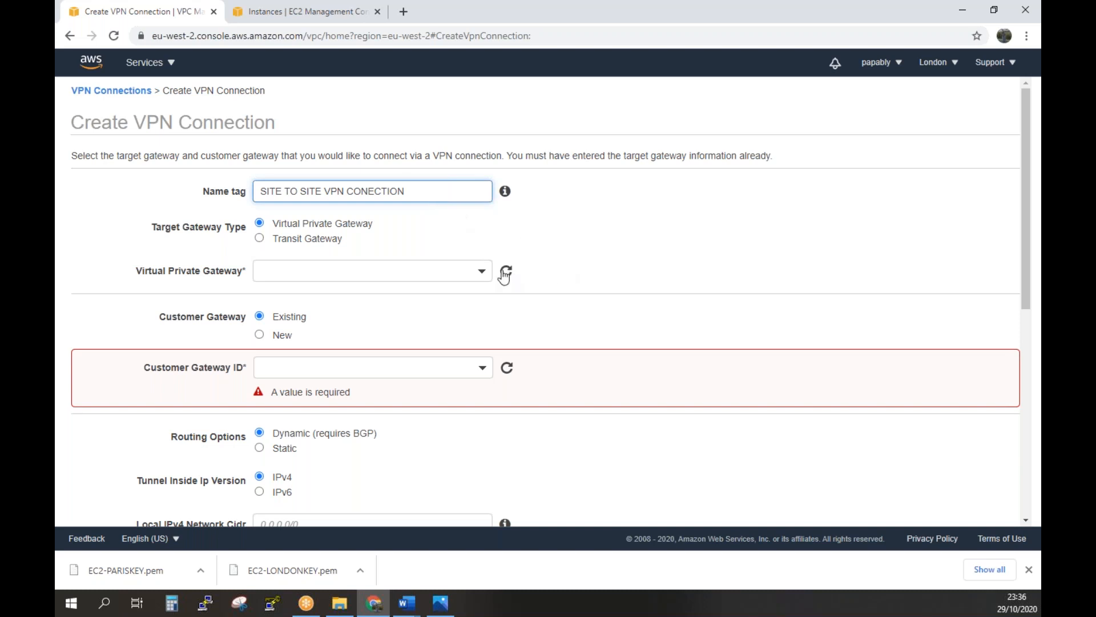
Choose VIRTUAL PRIVATE GATEWAY as the VPN connection's target gateway and the existing CUSTOMER GATEWAY as its customer gateway
left_click(482, 278)
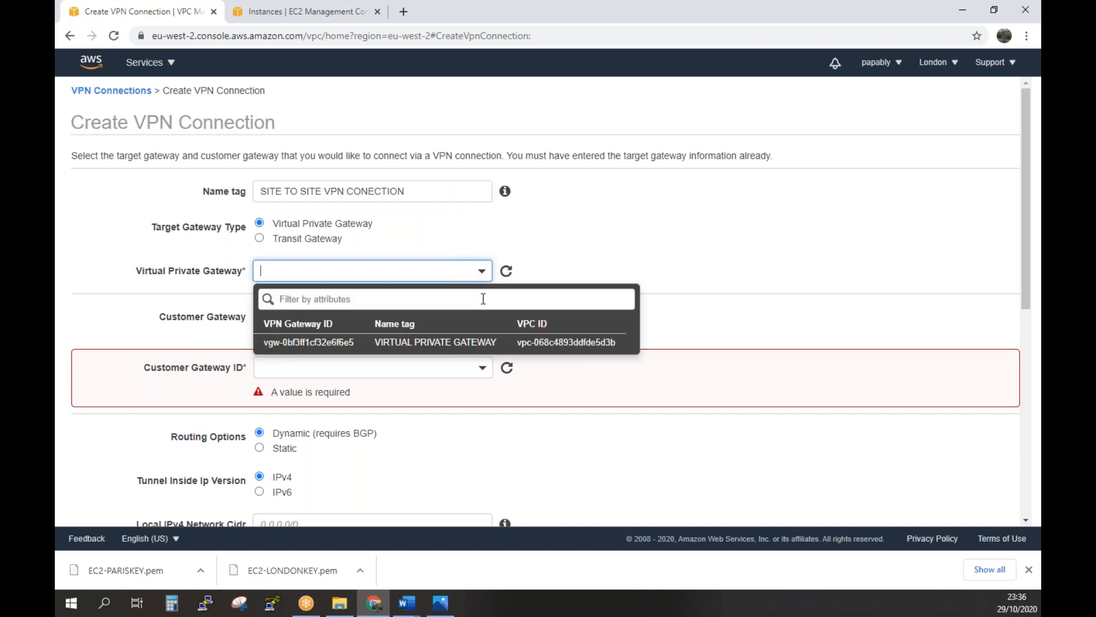
left_click(430, 344)
scroll(430, 346, "down", 1)
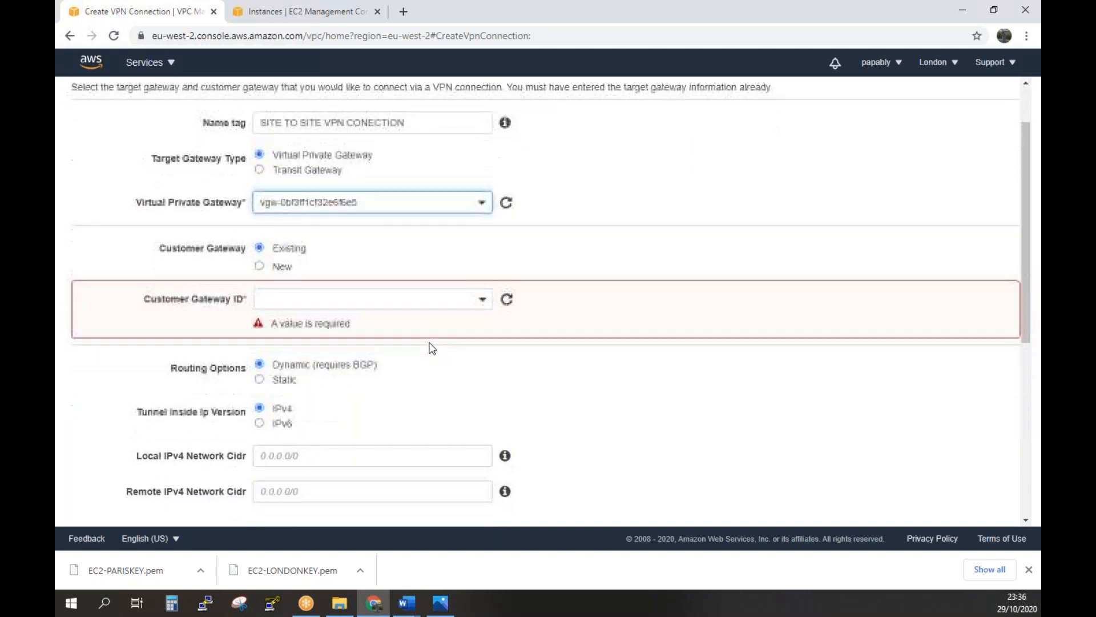
left_click(483, 303)
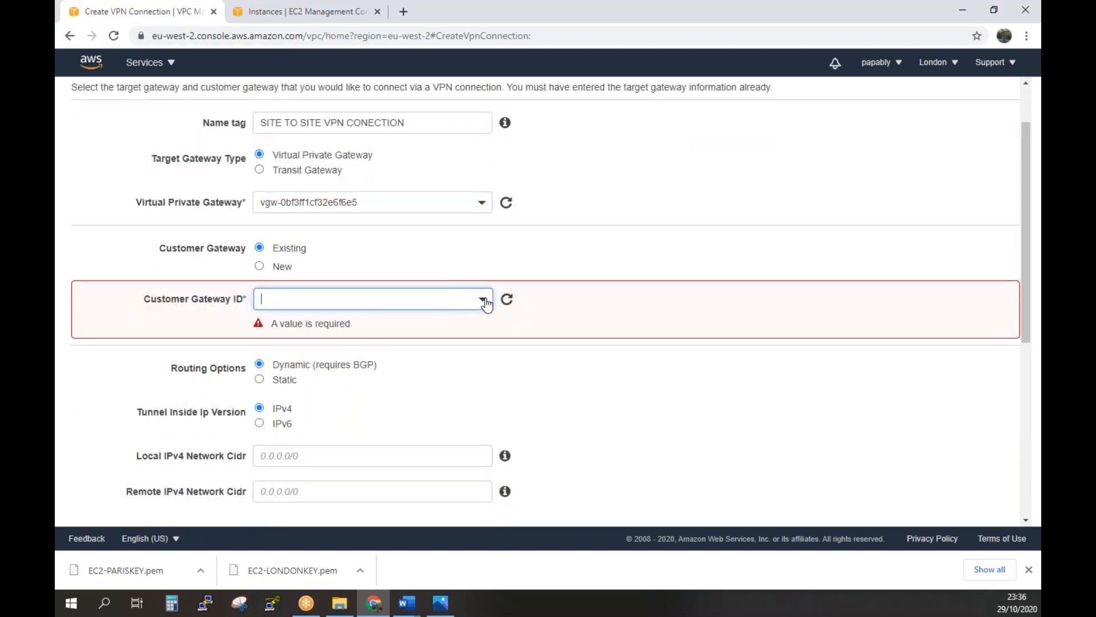
left_click(495, 371)
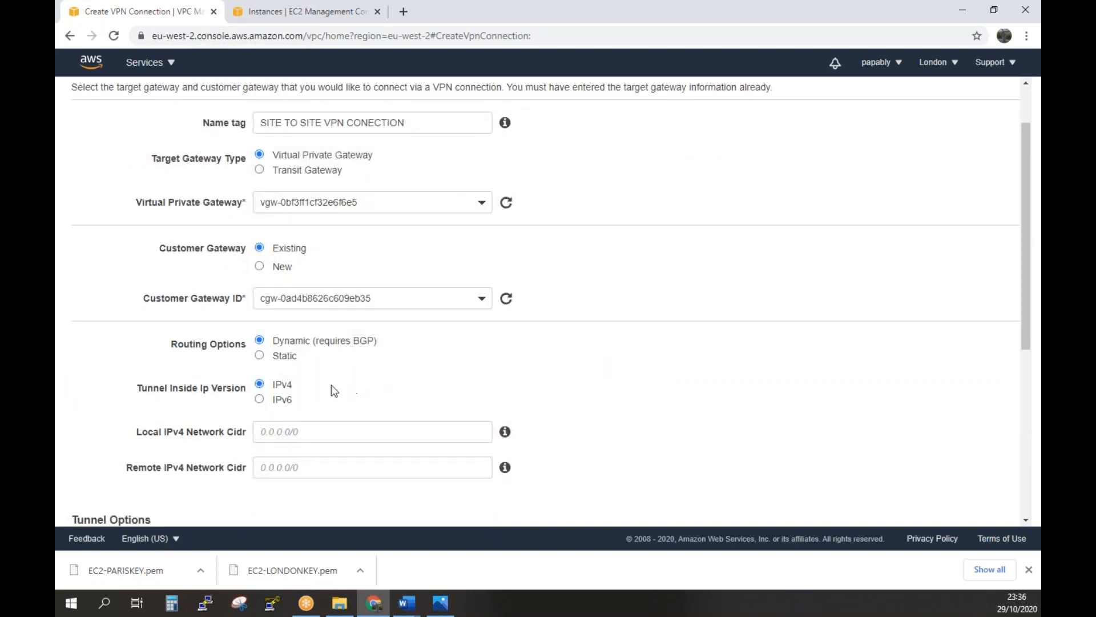
Set the VPN connection's routing to static with the IP prefix 10.20.0.0/16
scroll(264, 369, "down", 3)
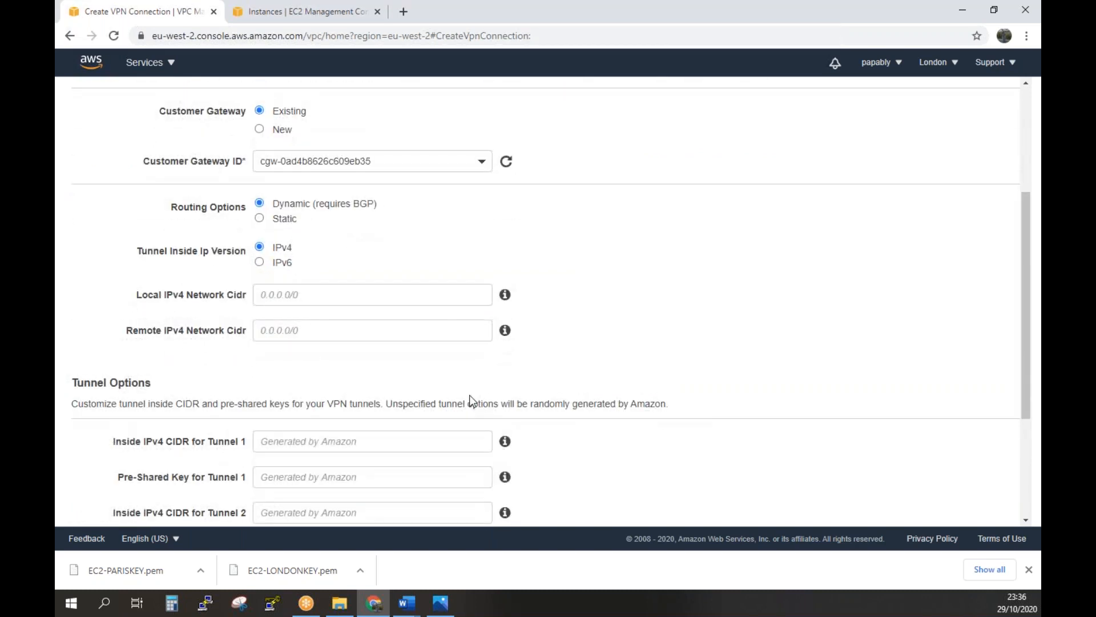
left_click(259, 217)
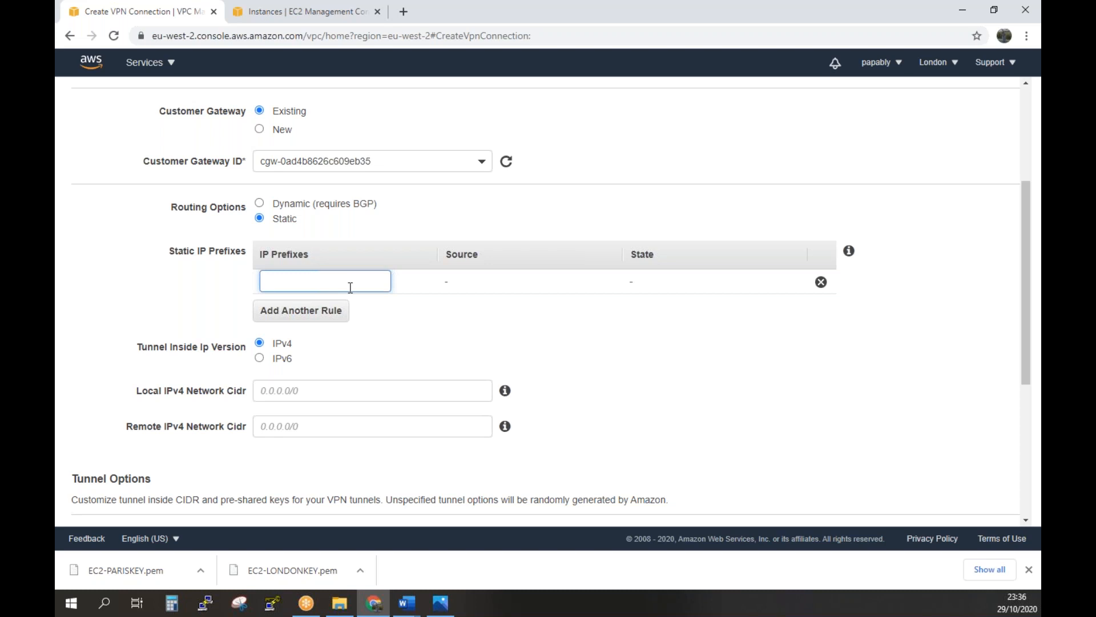
type("10.20.0.0/16")
left_click(698, 413)
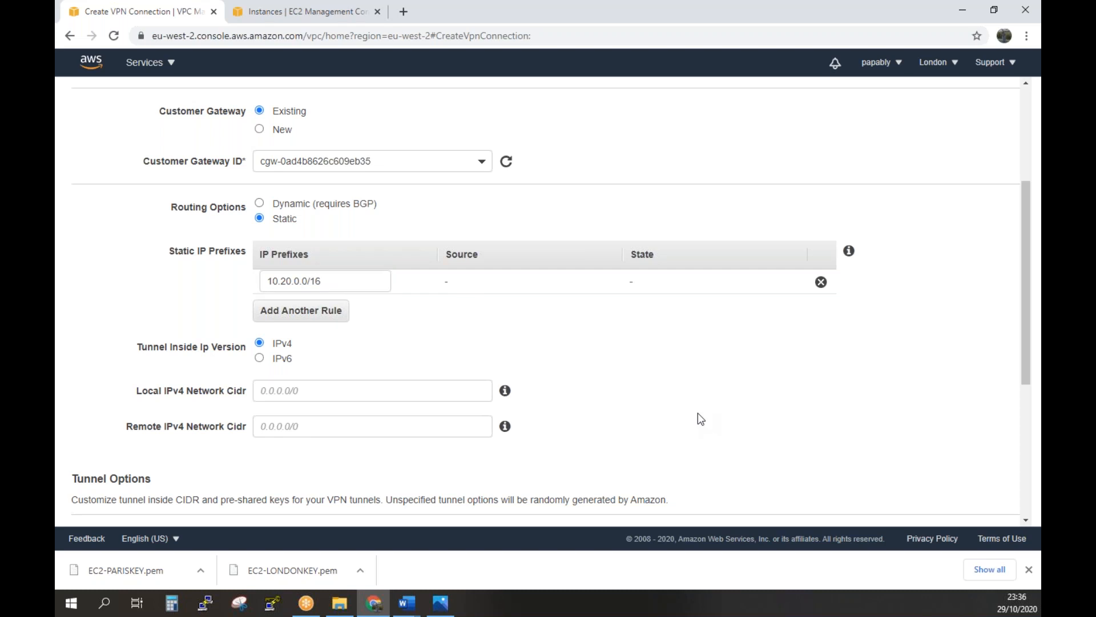
Create the VPN connection with the default network CIDRs and tunnel options, and return to the list of VPN connections
scroll(703, 420, "down", 2)
scroll(703, 420, "down", 1)
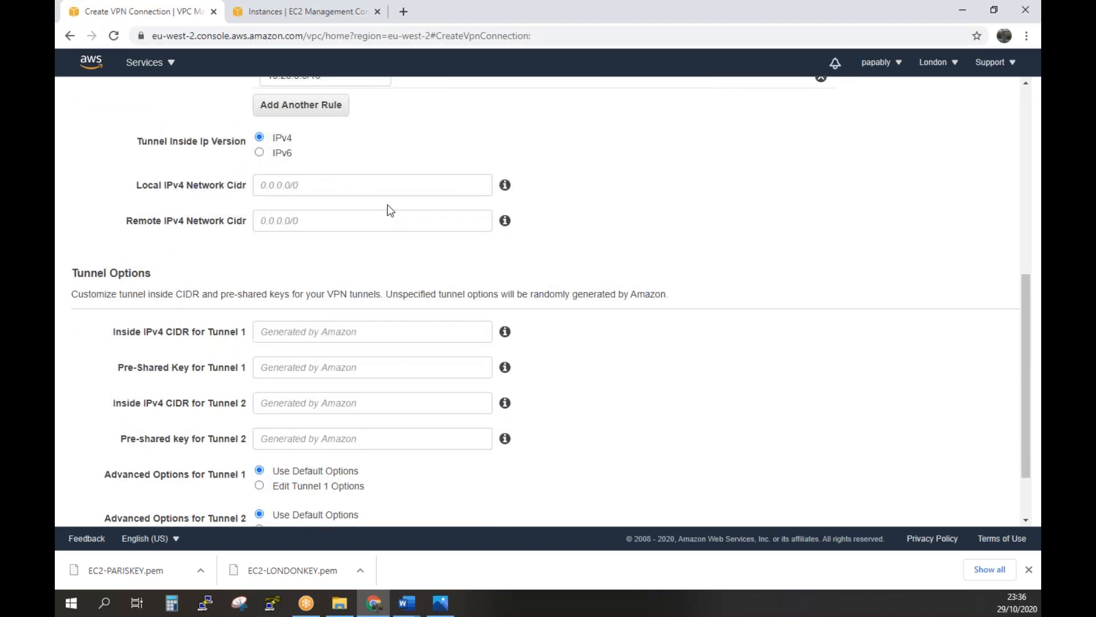
scroll(387, 209, "down", 1)
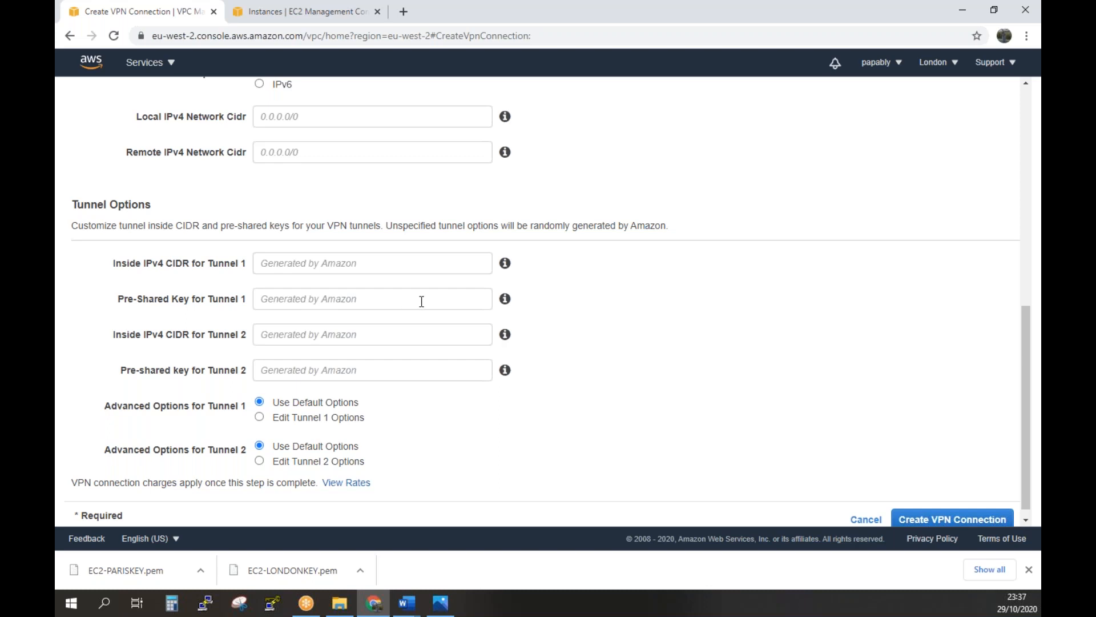
scroll(879, 397, "down", 1)
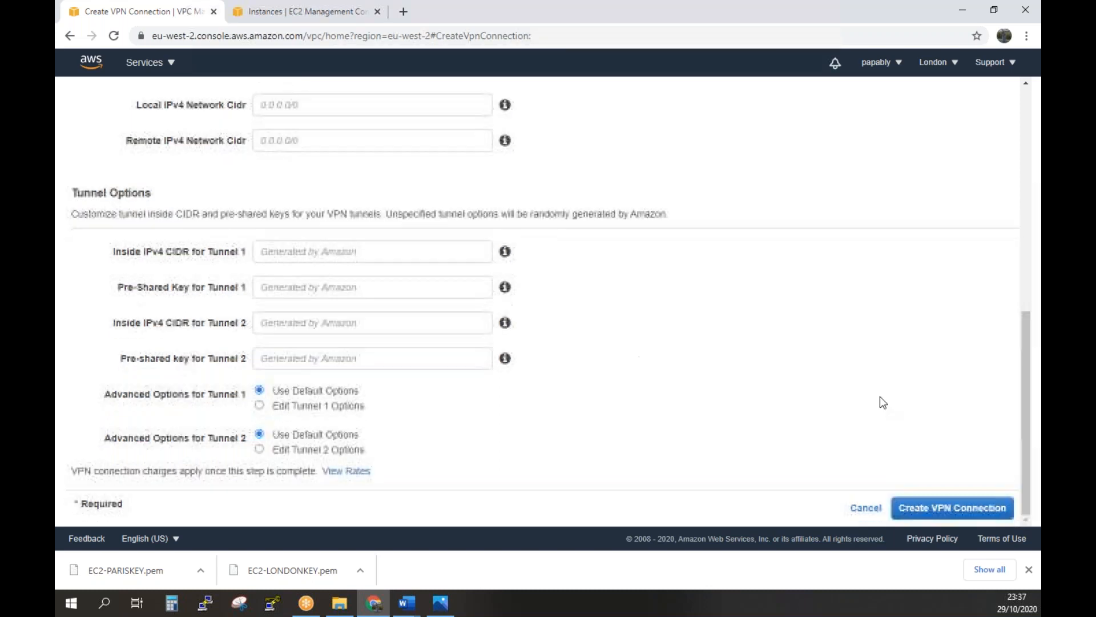
left_click(952, 507)
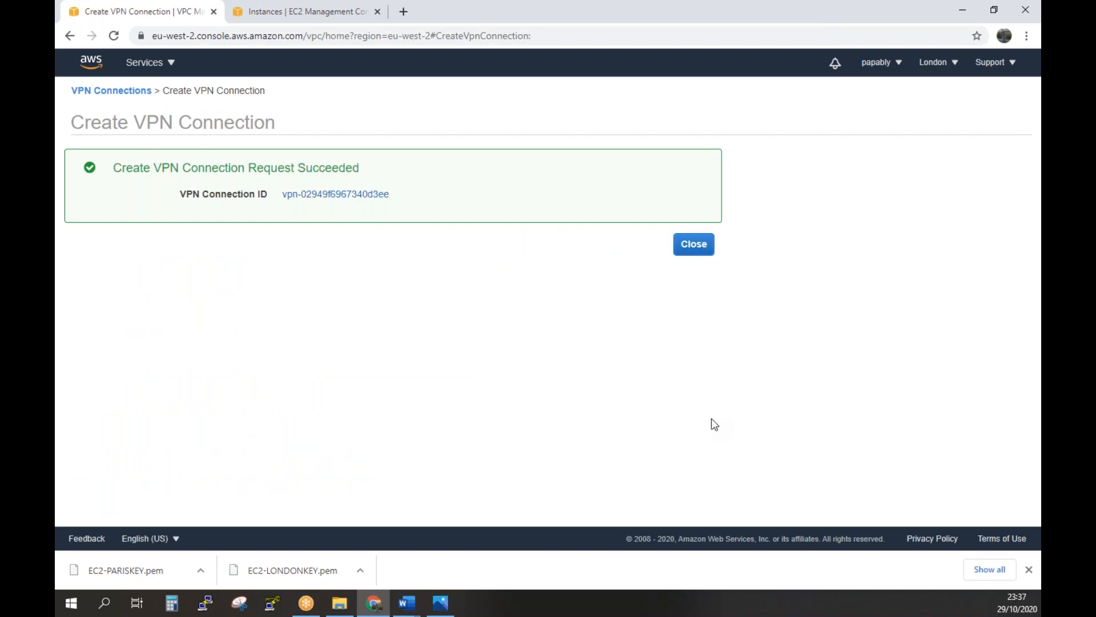
left_click(704, 251)
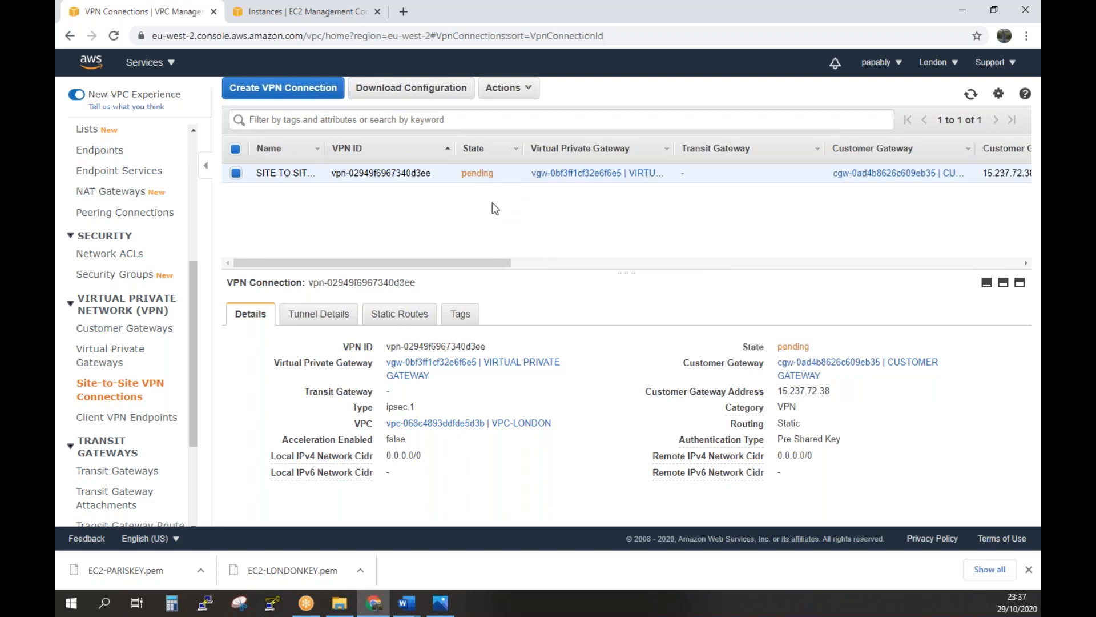
Examine the new VPN connection's details and the state and outside IP addresses of its two tunnels
mouse_move(762, 442)
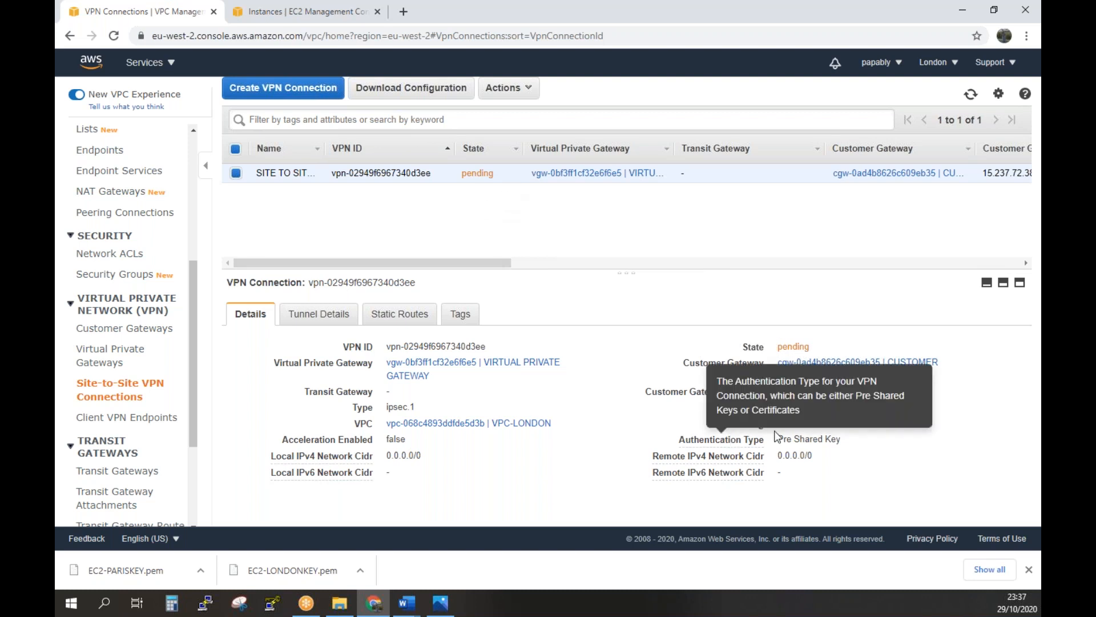
mouse_move(708, 457)
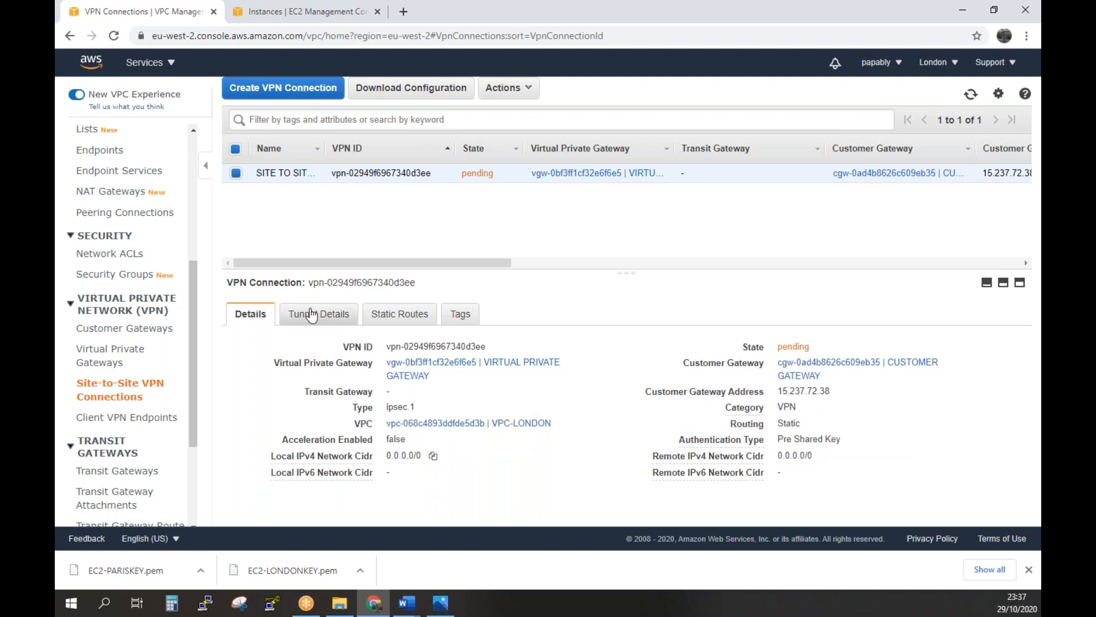
left_click(311, 314)
scroll(575, 378, "down", 1)
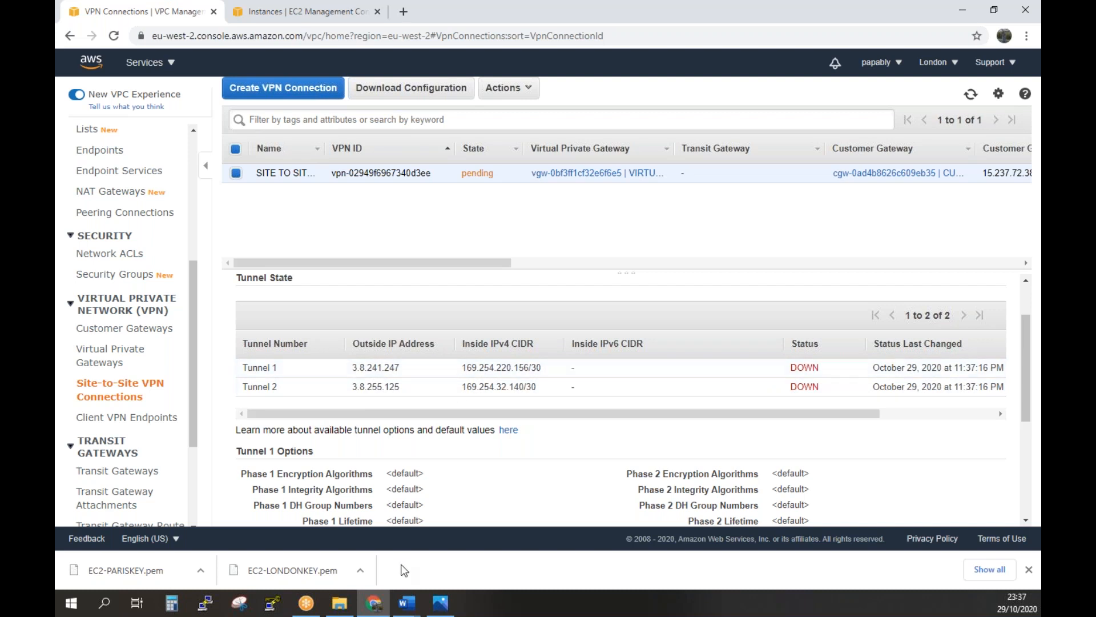
Switch to the Word document on site-to-site configuration and read through its Openswan installation, tunnel configuration, secrets and ipsec service commands
left_click(401, 610)
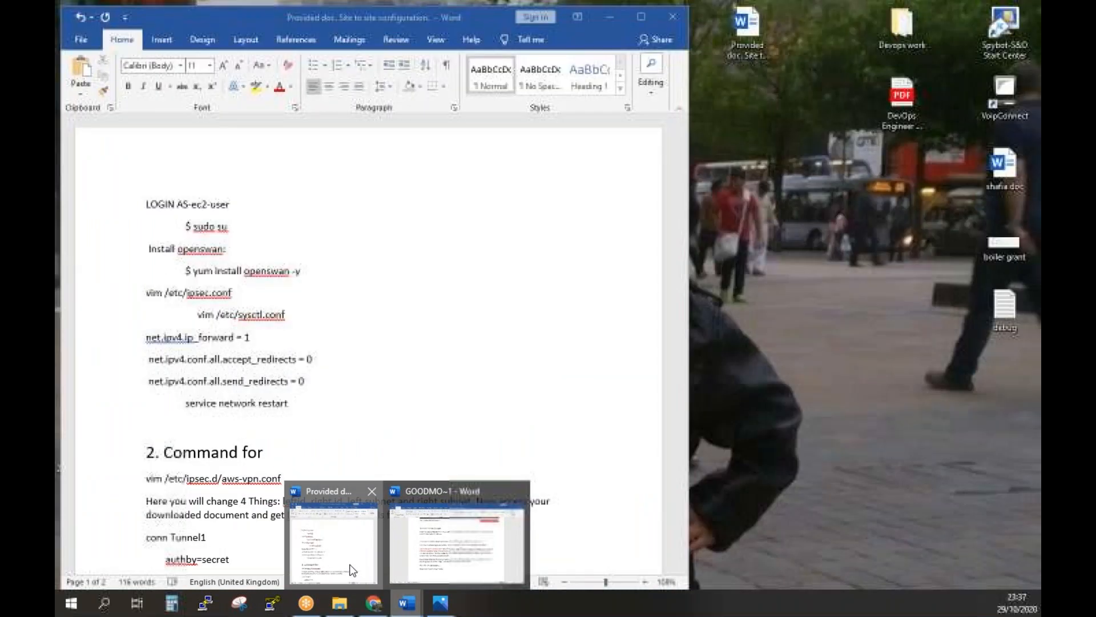
left_click(352, 574)
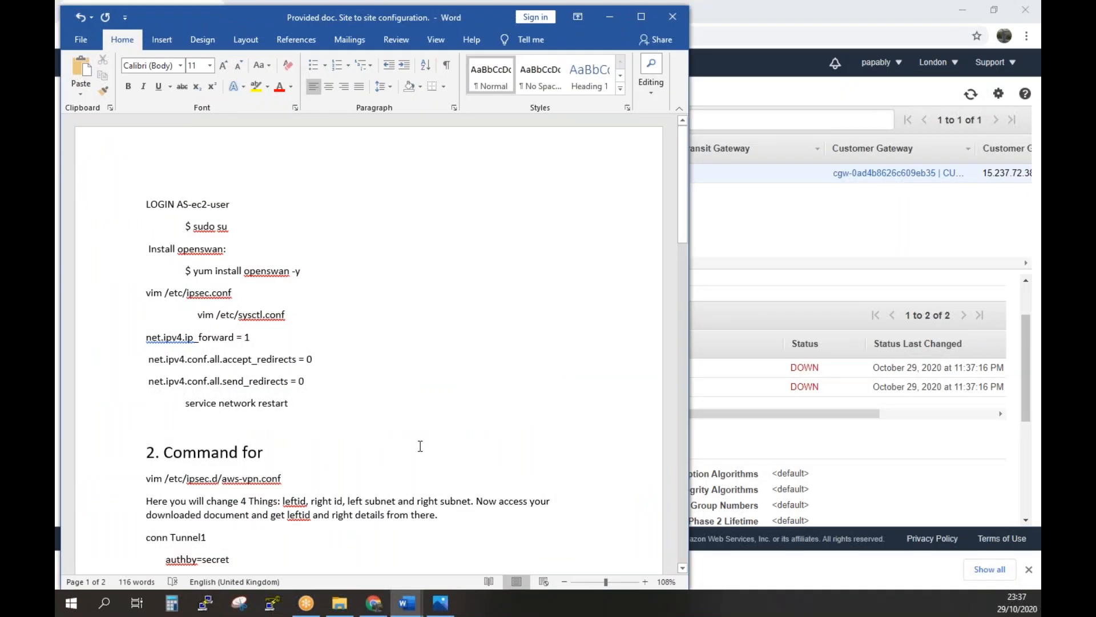
scroll(420, 446, "down", 1)
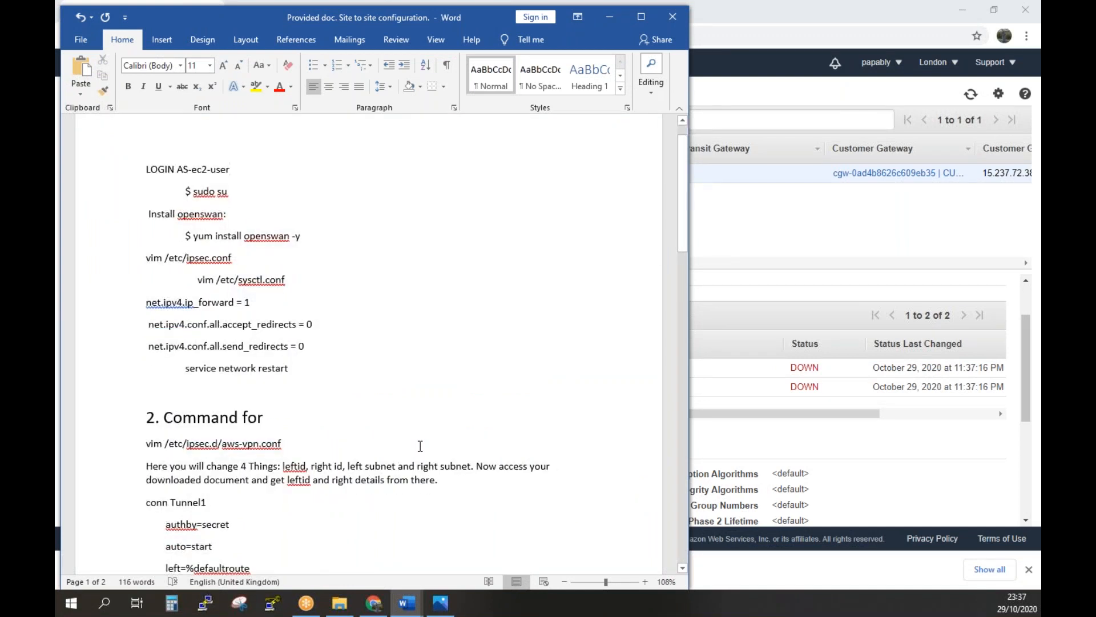
scroll(420, 446, "down", 6)
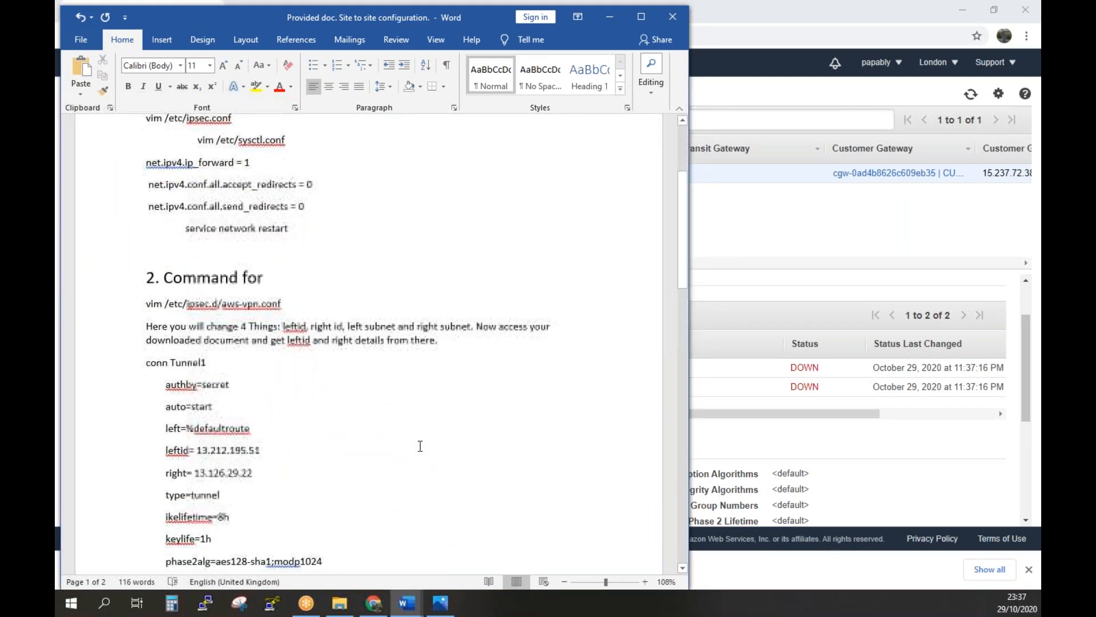
scroll(420, 446, "down", 6)
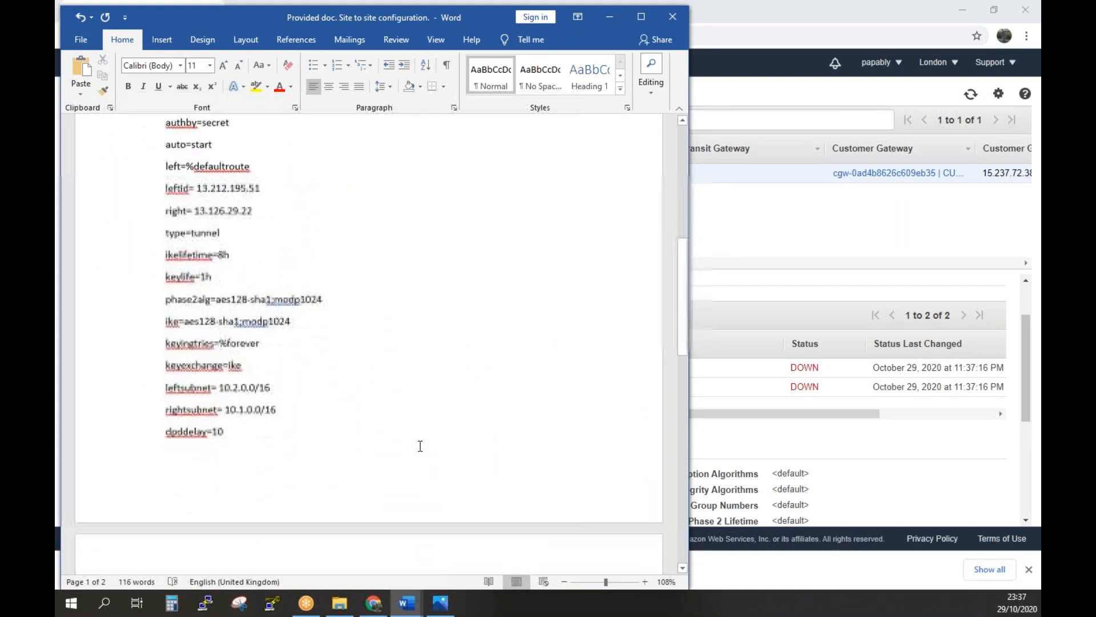
scroll(420, 446, "down", 12)
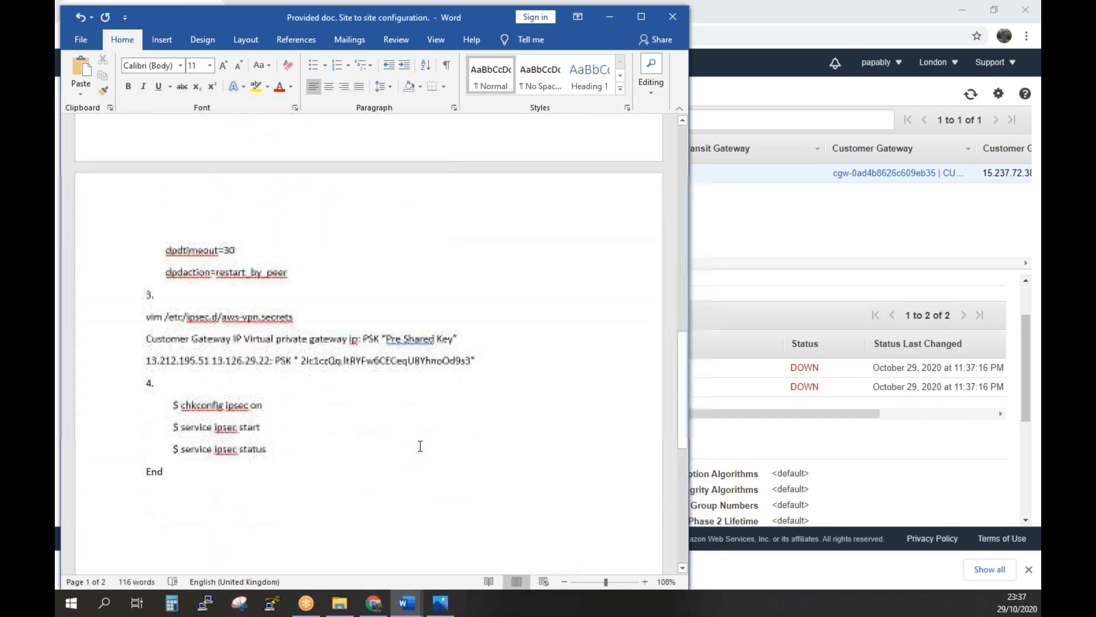
scroll(421, 446, "down", 5)
scroll(422, 446, "up", 4)
scroll(422, 446, "up", 4)
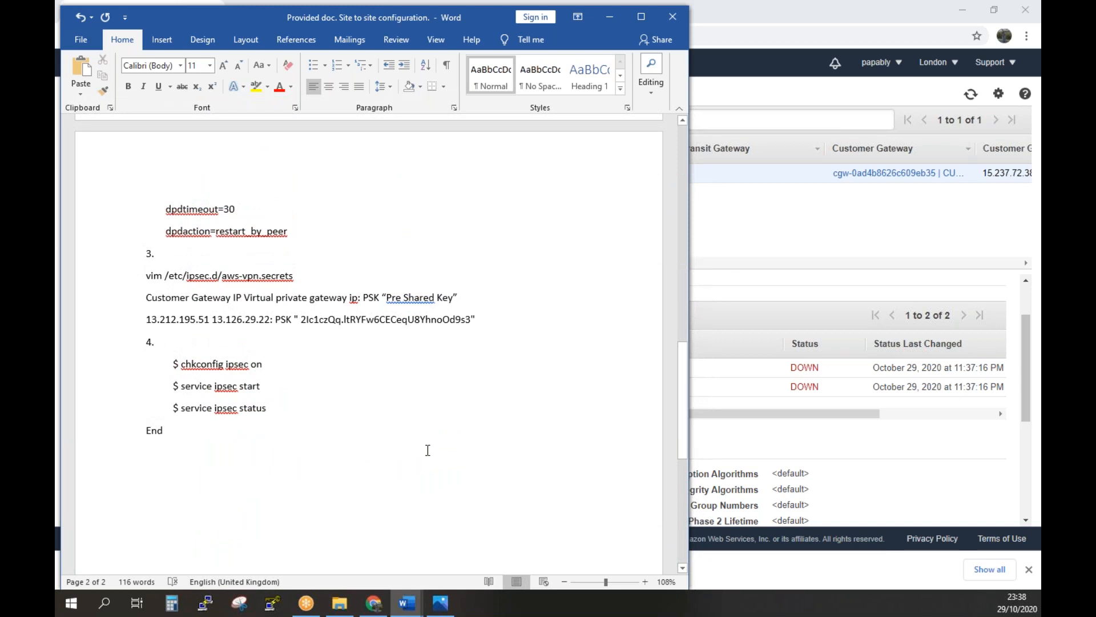
Return to the AWS console in Chrome and check the EC2-PARIS instance before going back to the London VPN connection
left_click(807, 414)
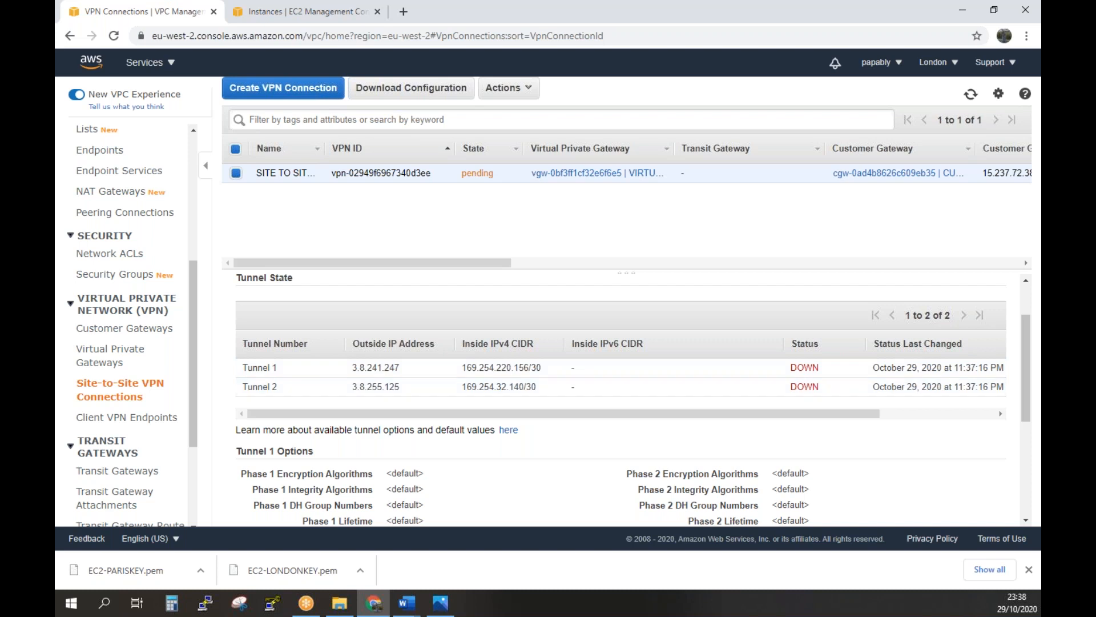
key("alt+Tab")
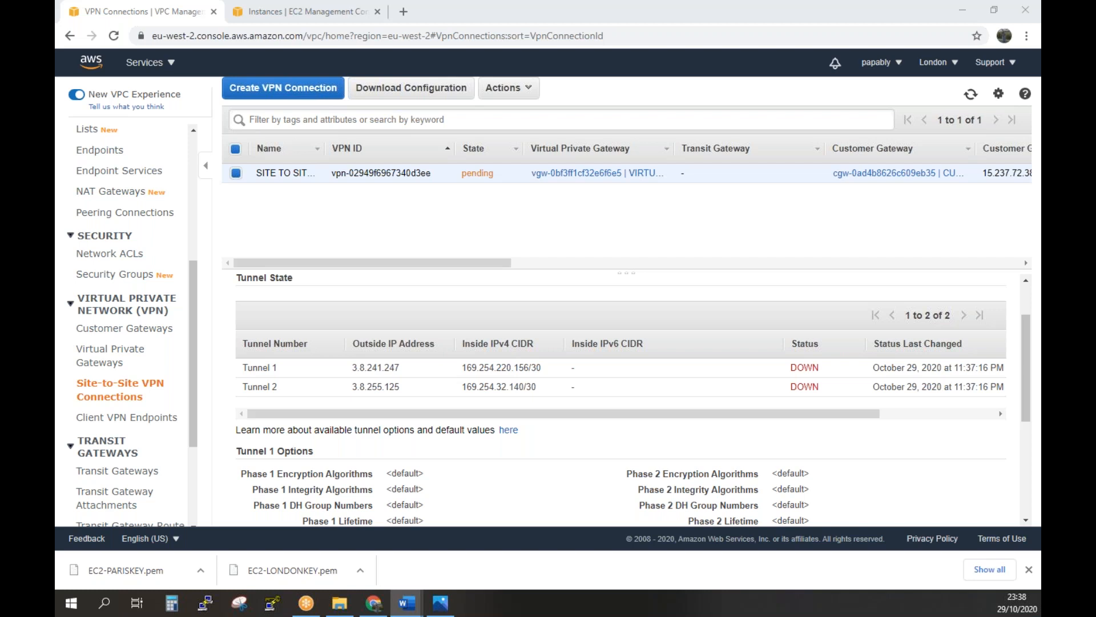
left_click(291, 14)
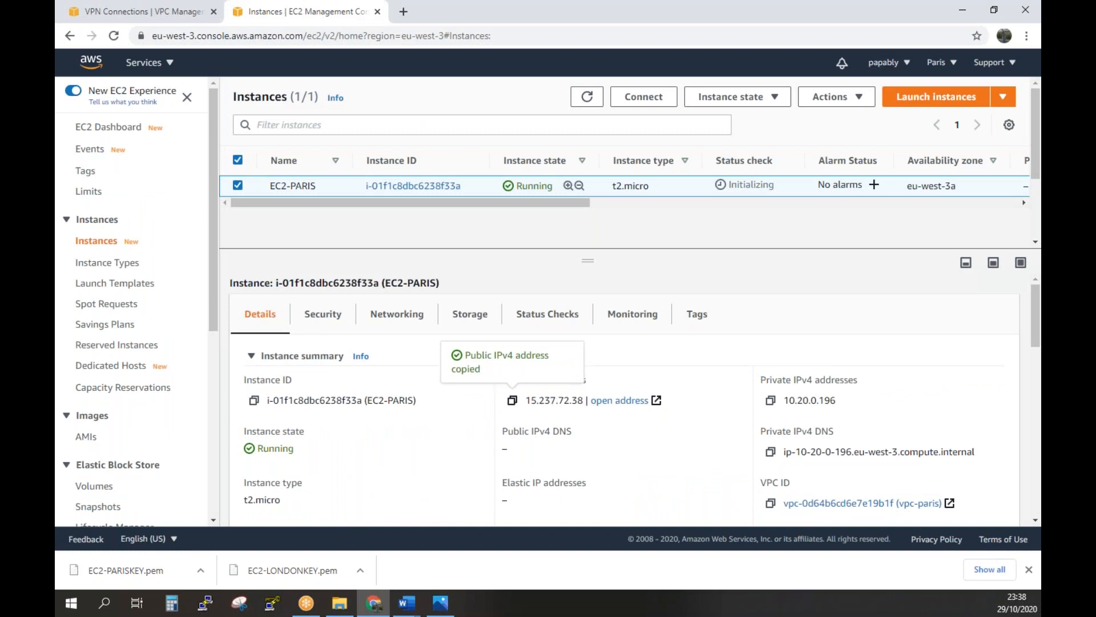
left_click(153, 13)
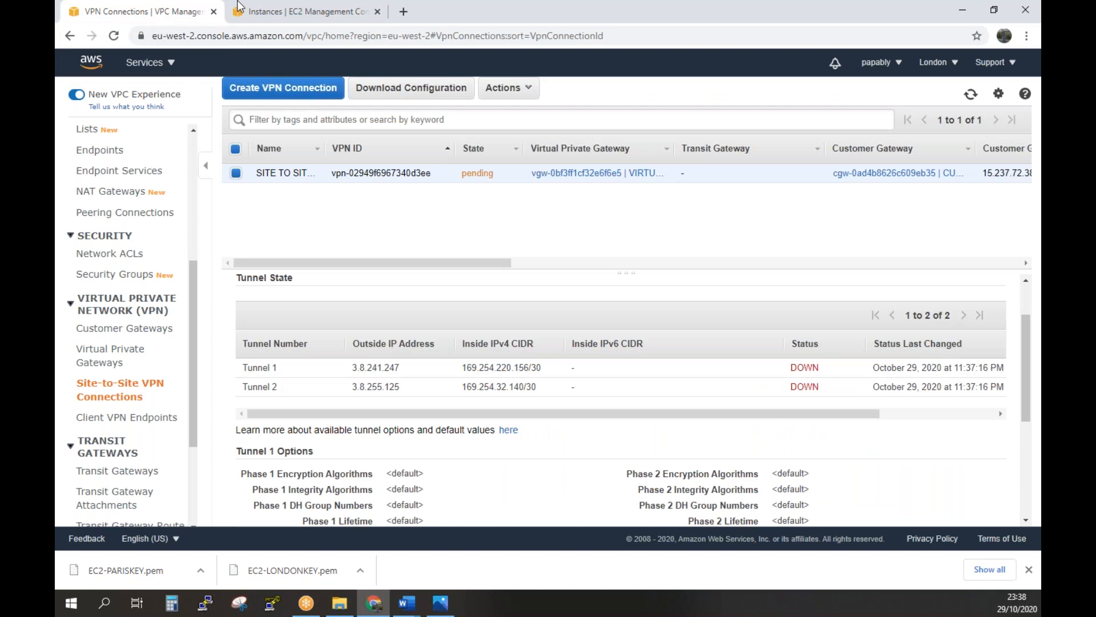
Switch to PuTTY Key Generator and start loading an existing private key, showing all file types in Downloads
left_click(272, 602)
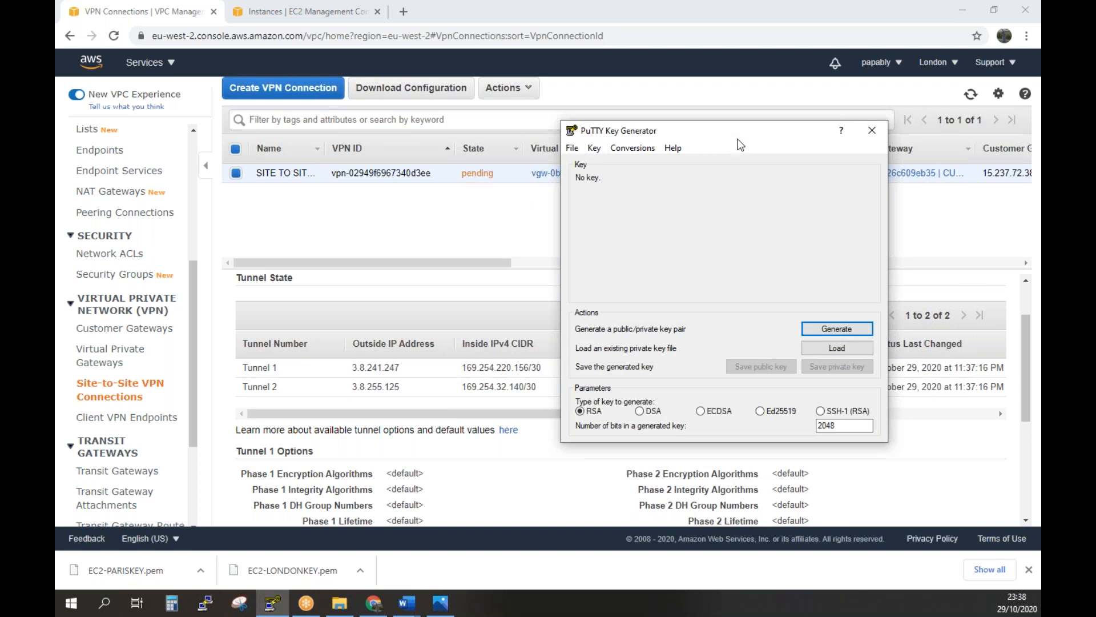
left_click(857, 350)
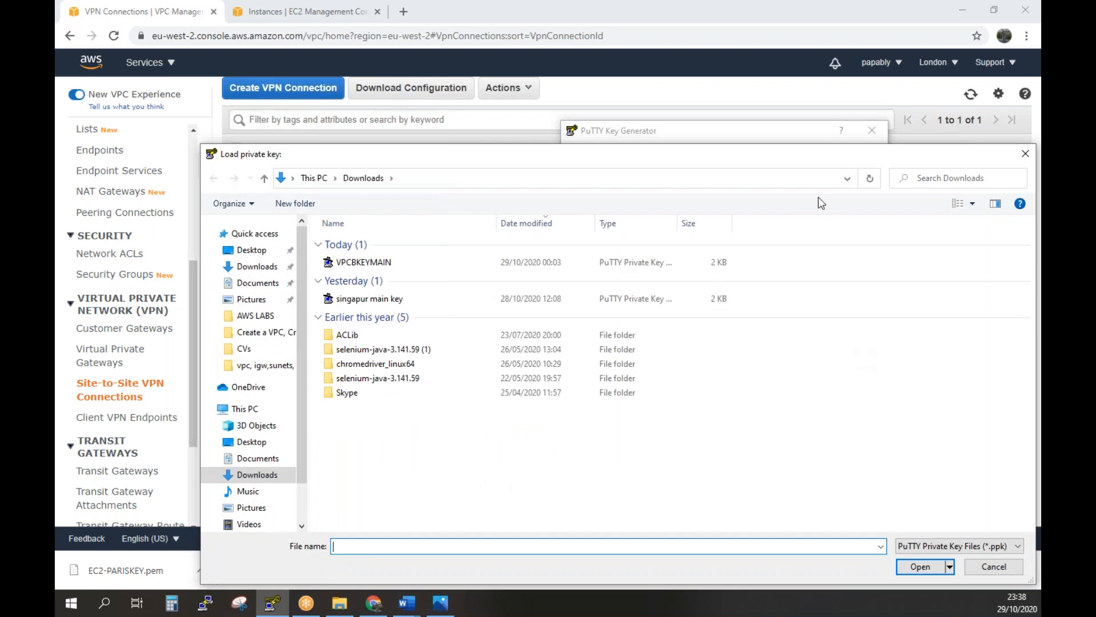
left_click_drag(571, 149, 494, 84)
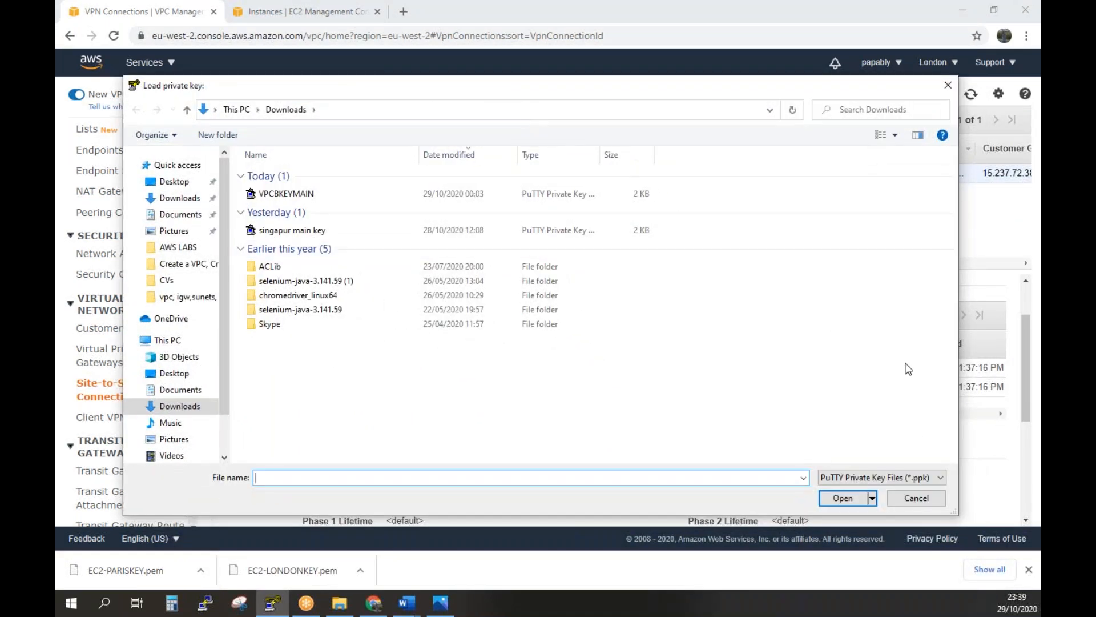
left_click(937, 477)
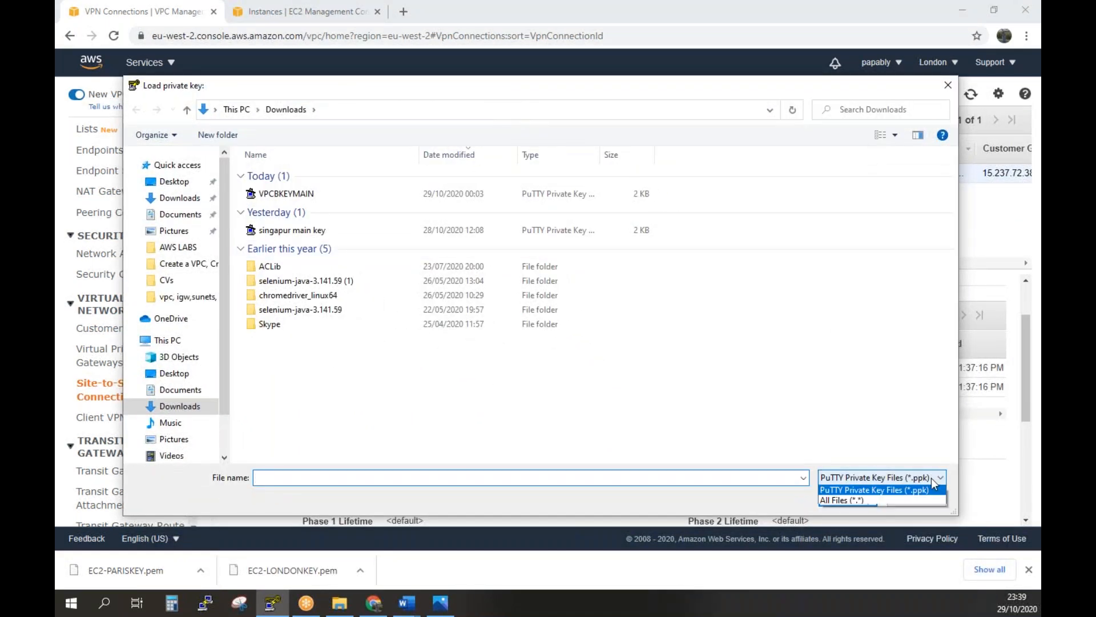
left_click(889, 502)
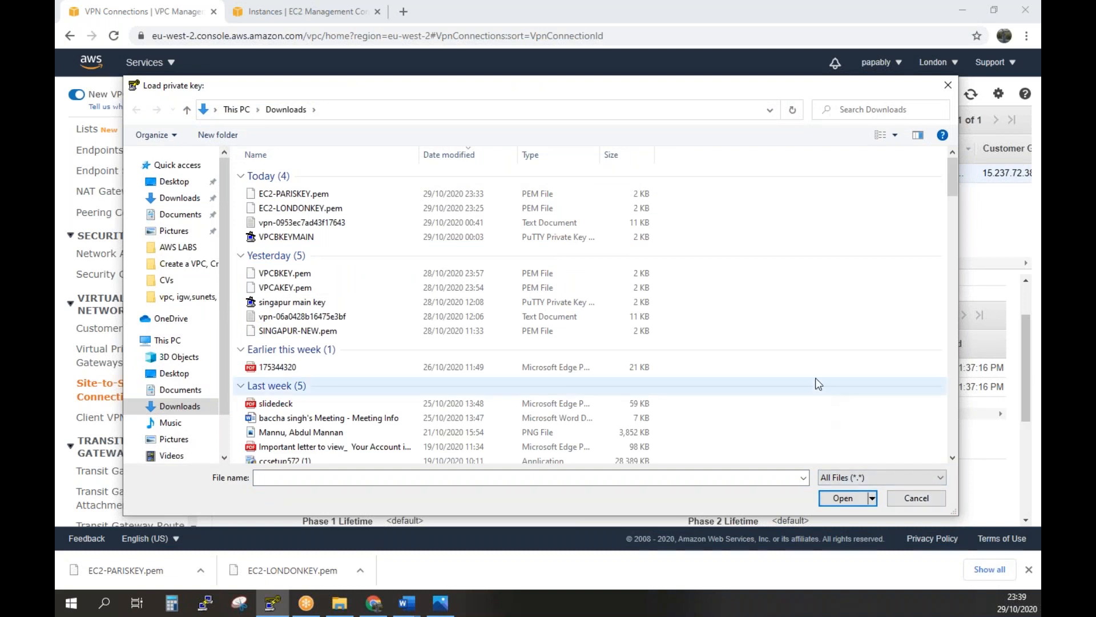
Load EC2-PARISKEY.pem and save it without a passphrase as the PuTTY private key EC2 INSTANCE PARIS KEY in Downloads
double_click(331, 195)
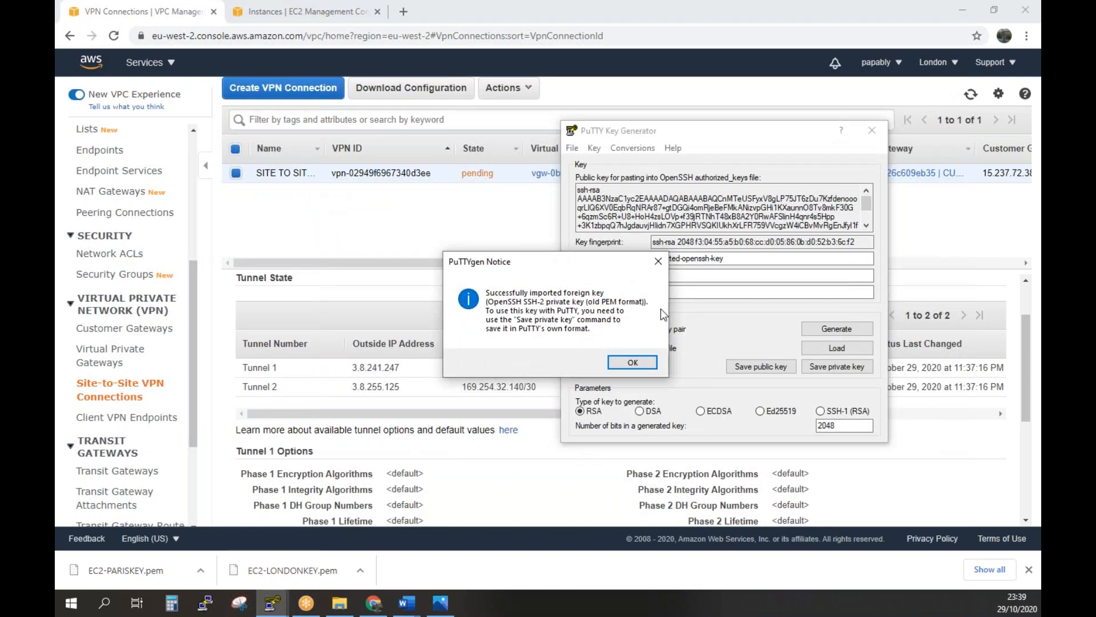
left_click(633, 363)
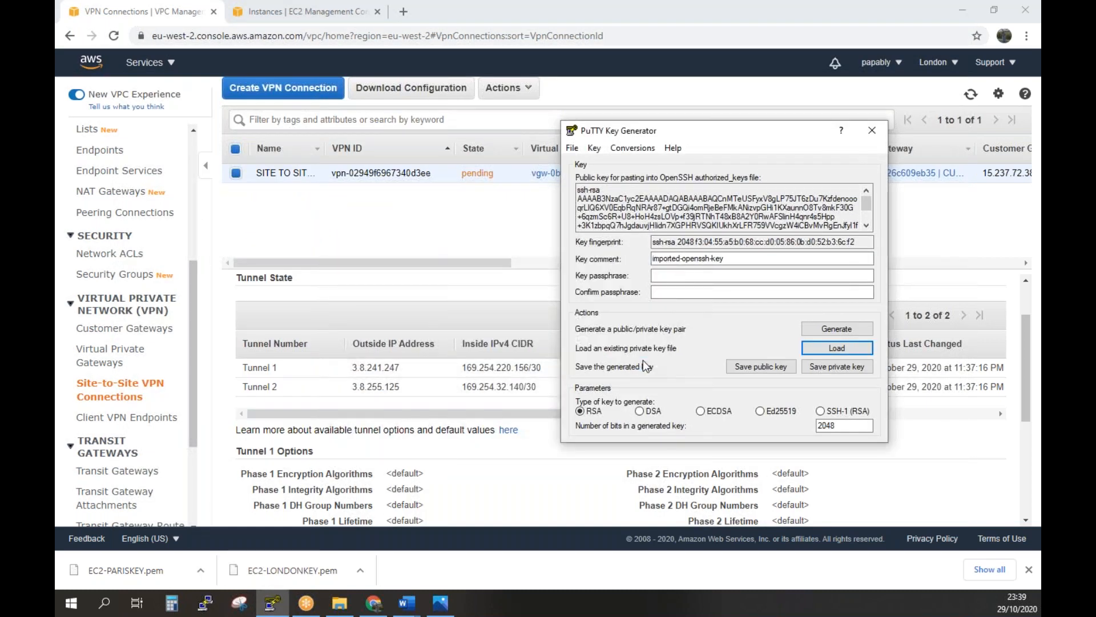
left_click(849, 368)
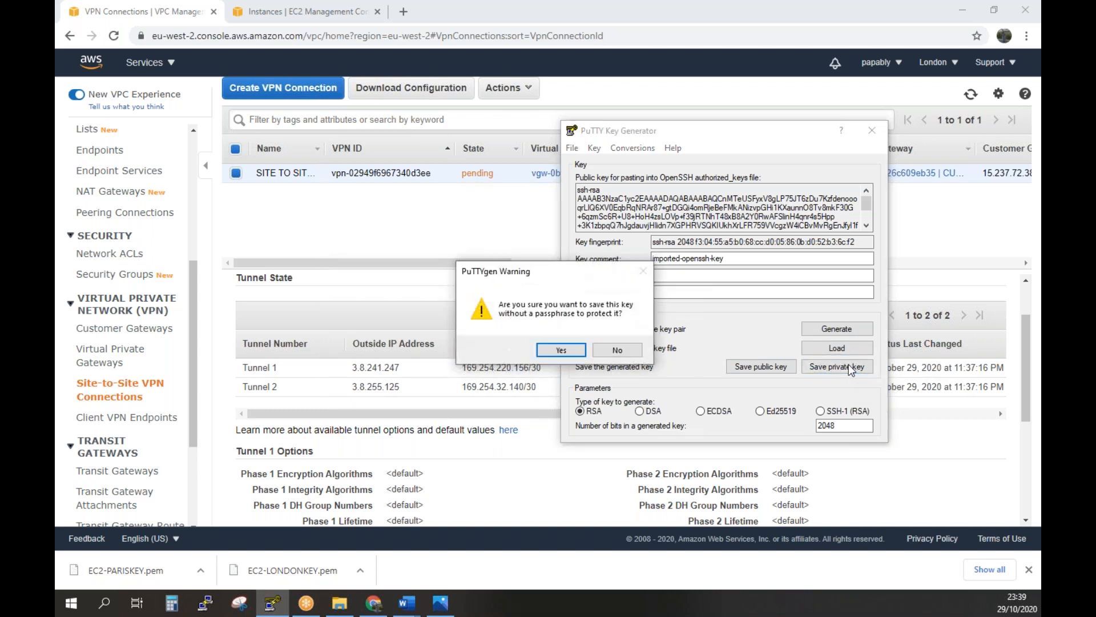
left_click(560, 349)
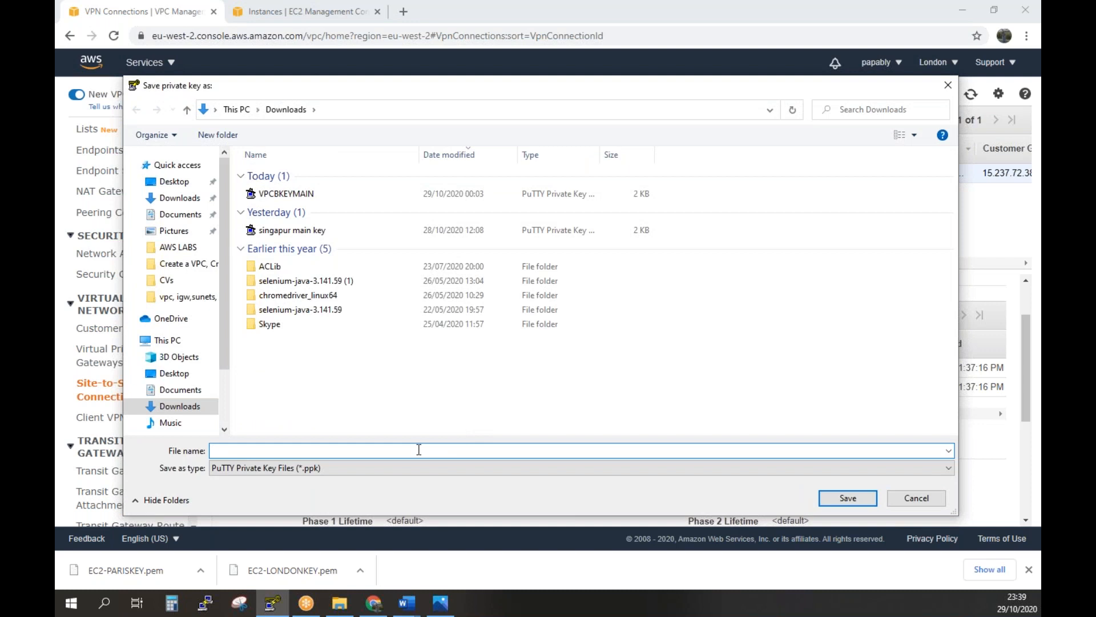
type("EC2")
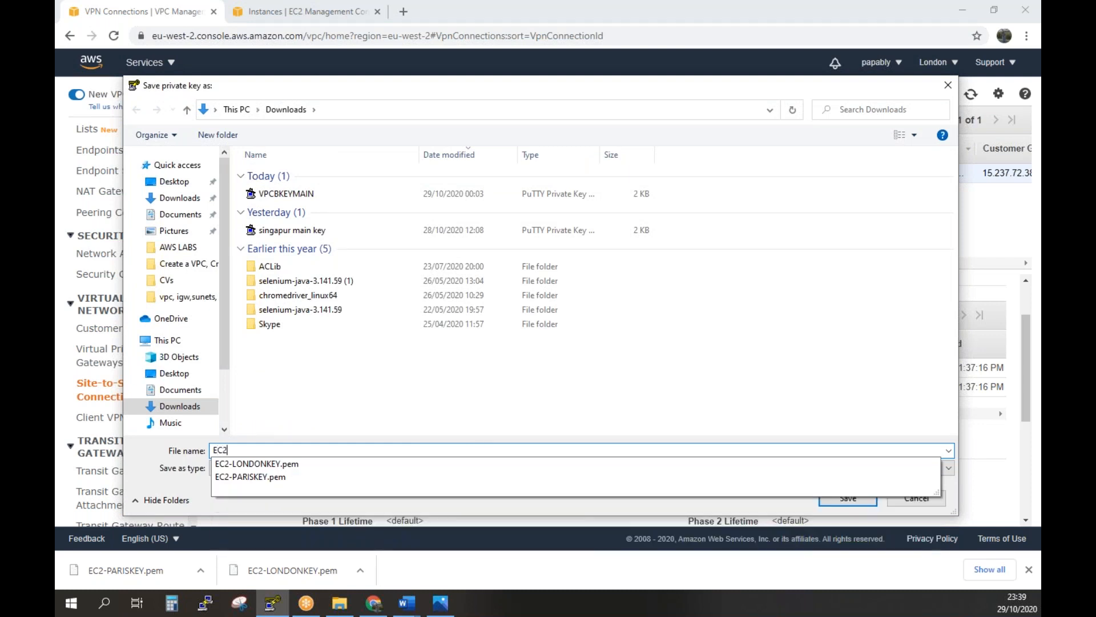
type(" INSTANCE PARIS KEY")
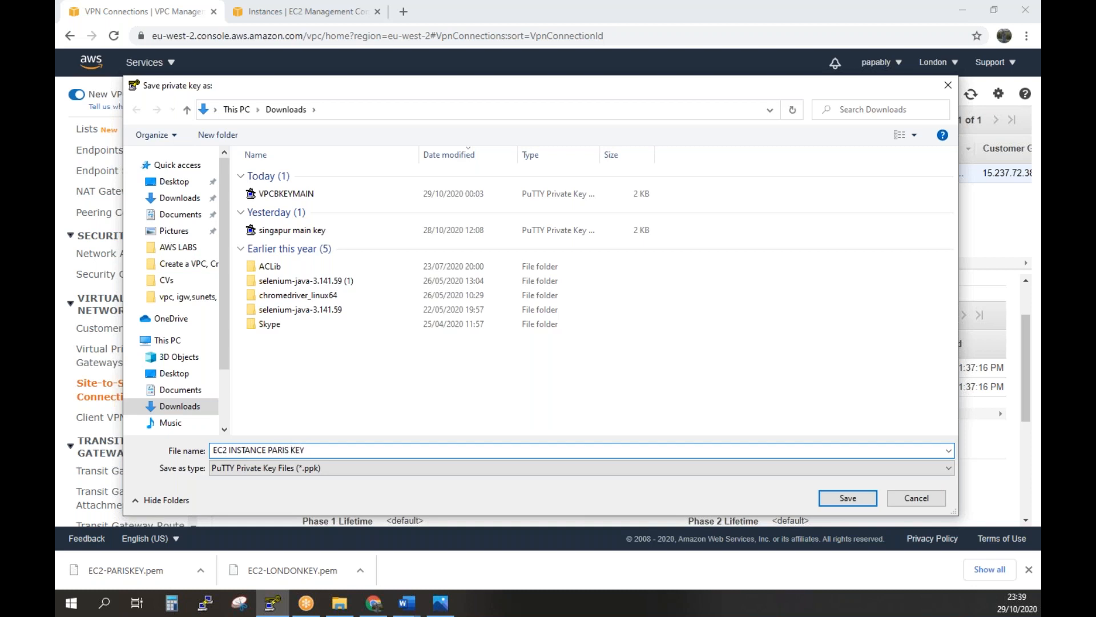
left_click(832, 495)
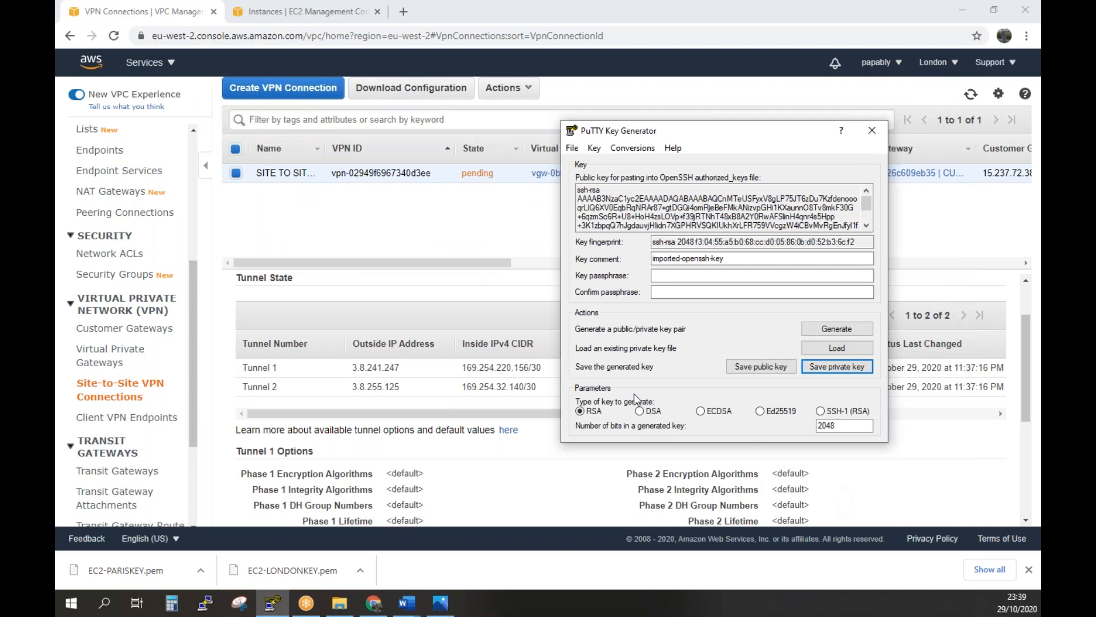
left_click(872, 131)
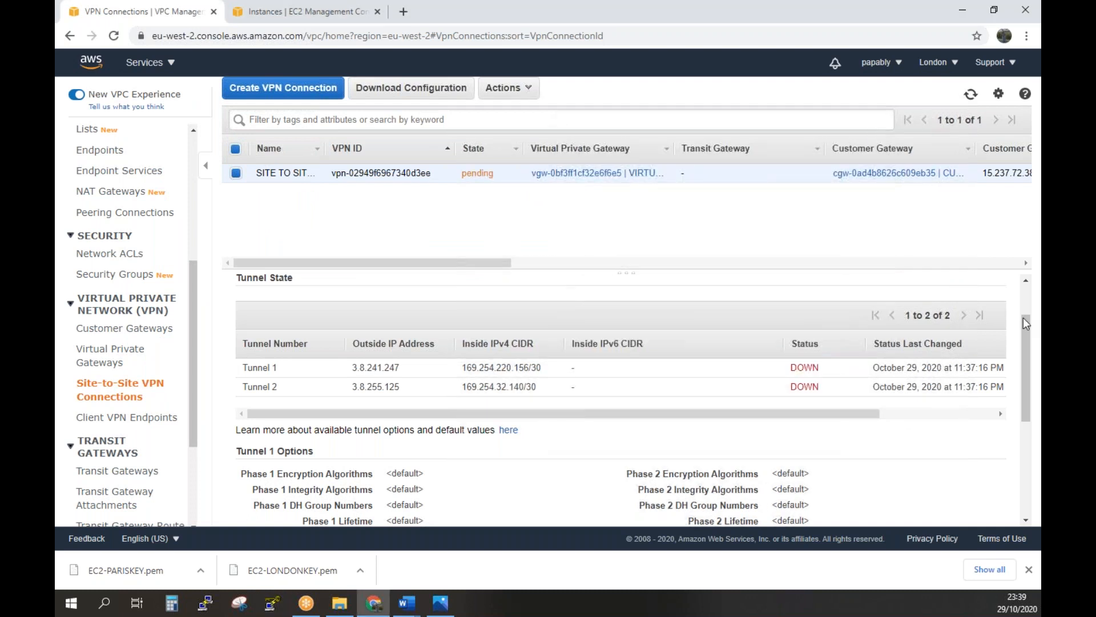
In PuTTY, set the host to 15.237.72.38 and check it against the EC2-PARIS instance's public IPv4 address in the AWS console
left_click(206, 603)
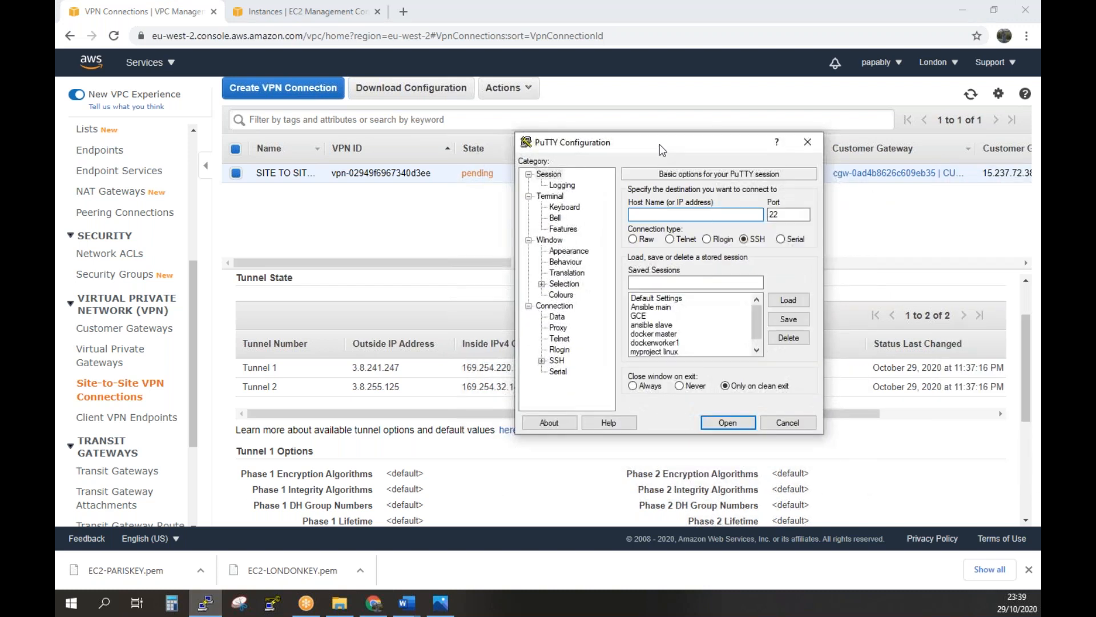
right_click(708, 216)
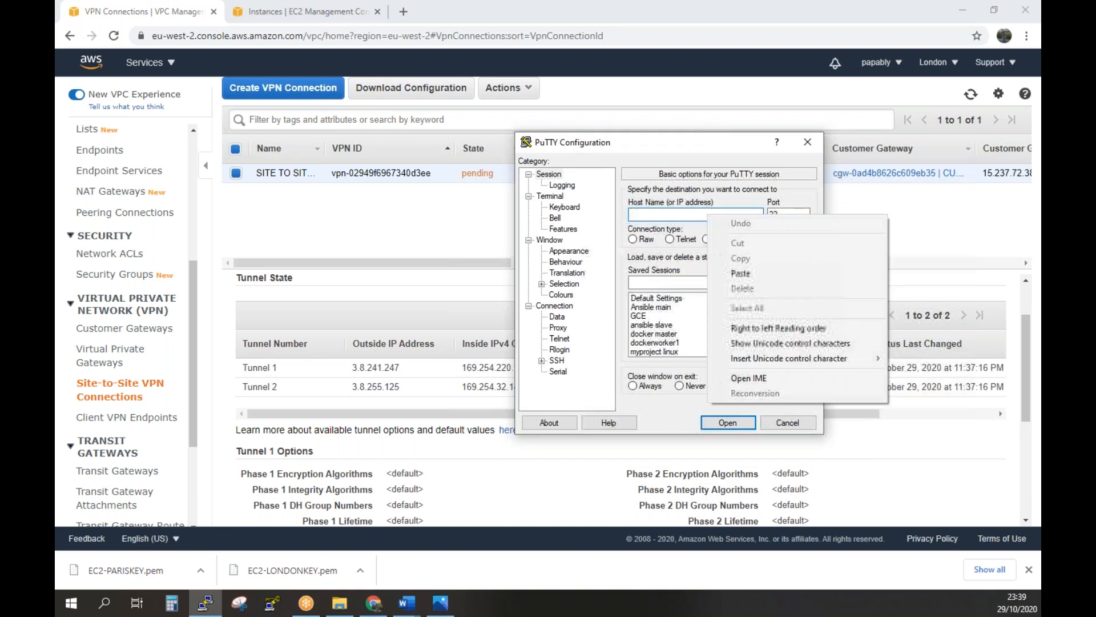
left_click(770, 270)
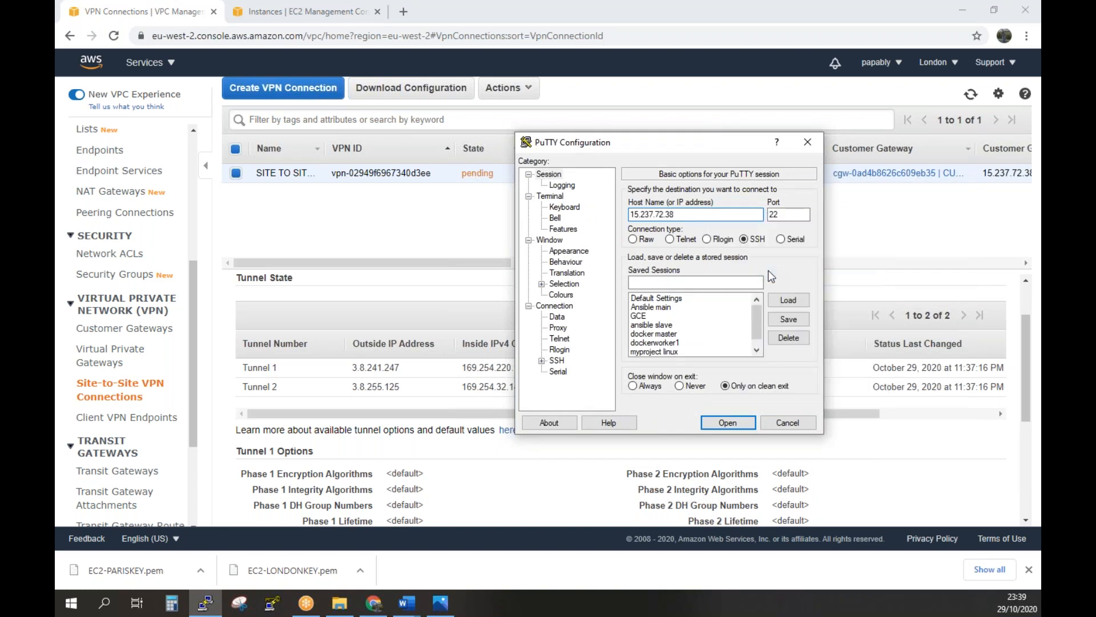
left_click(323, 12)
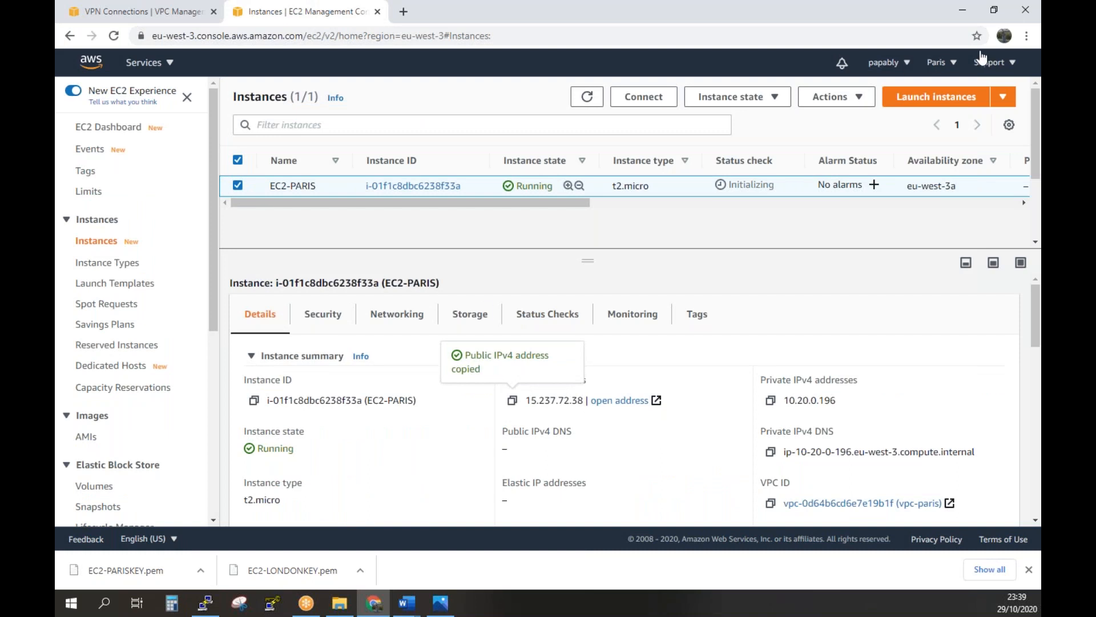
left_click(136, 12)
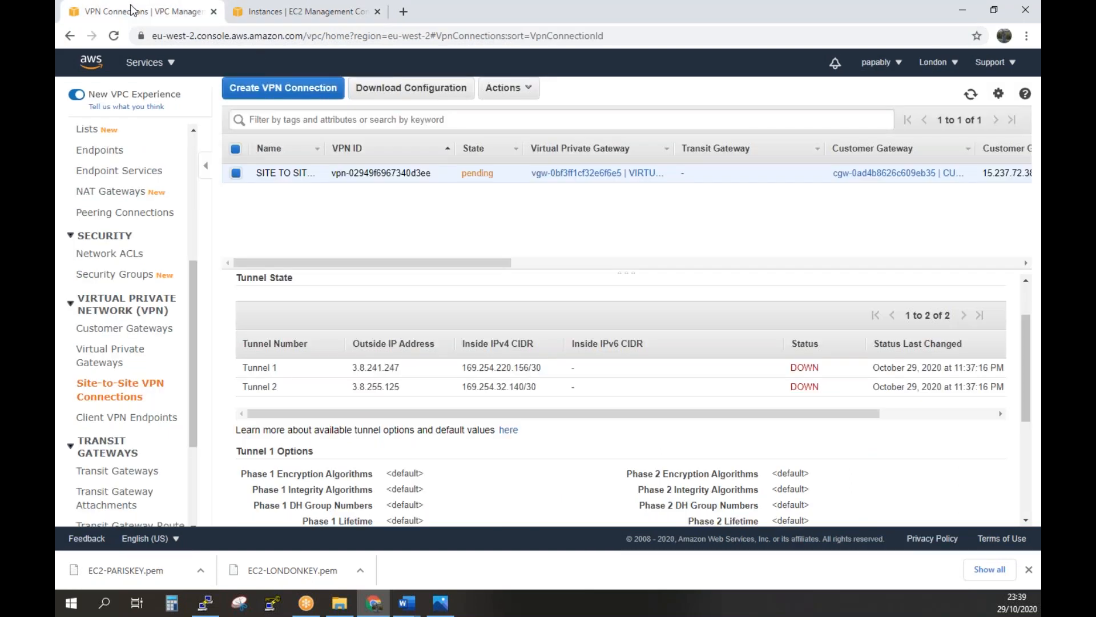
left_click(207, 604)
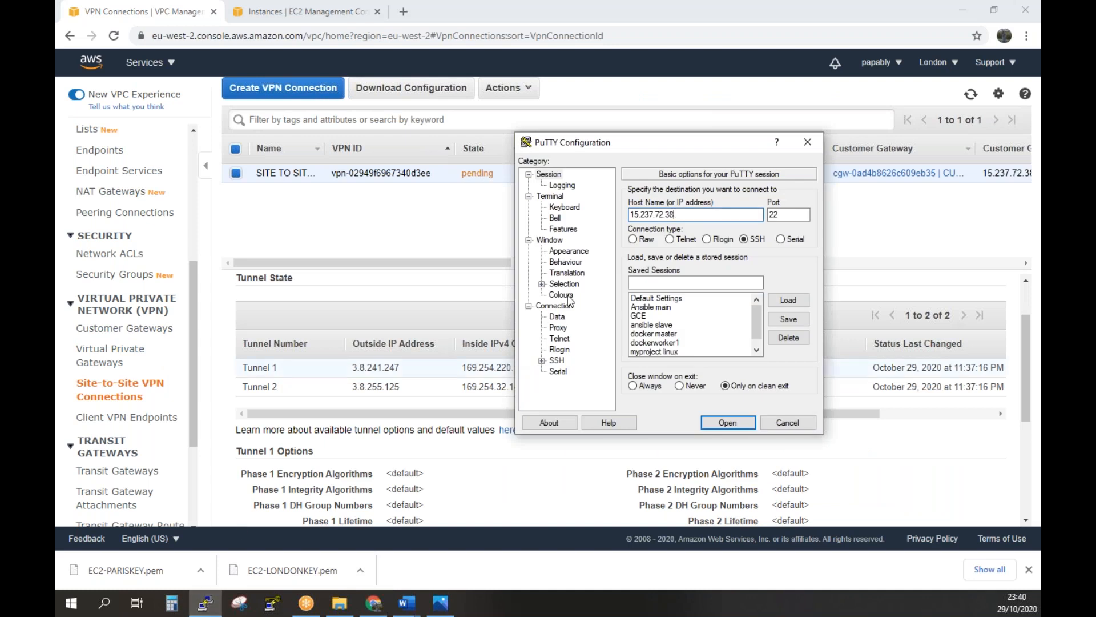
Select EC2 INSTANCE PARIS KEY for SSH authentication, open the session, and accept and cache the server's host key
left_click(542, 360)
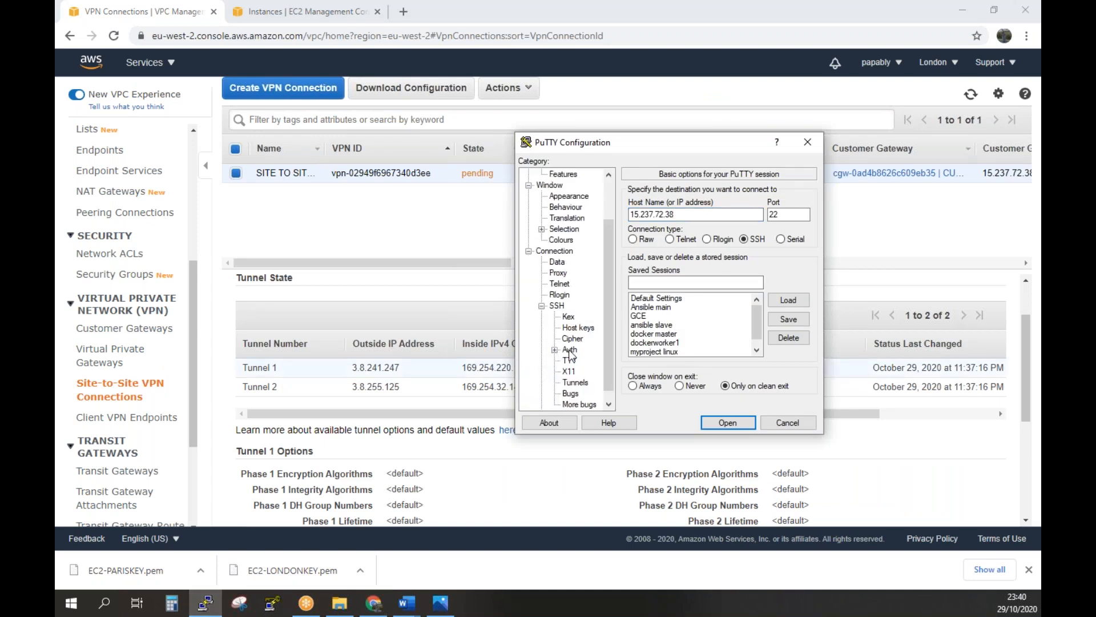
left_click(570, 352)
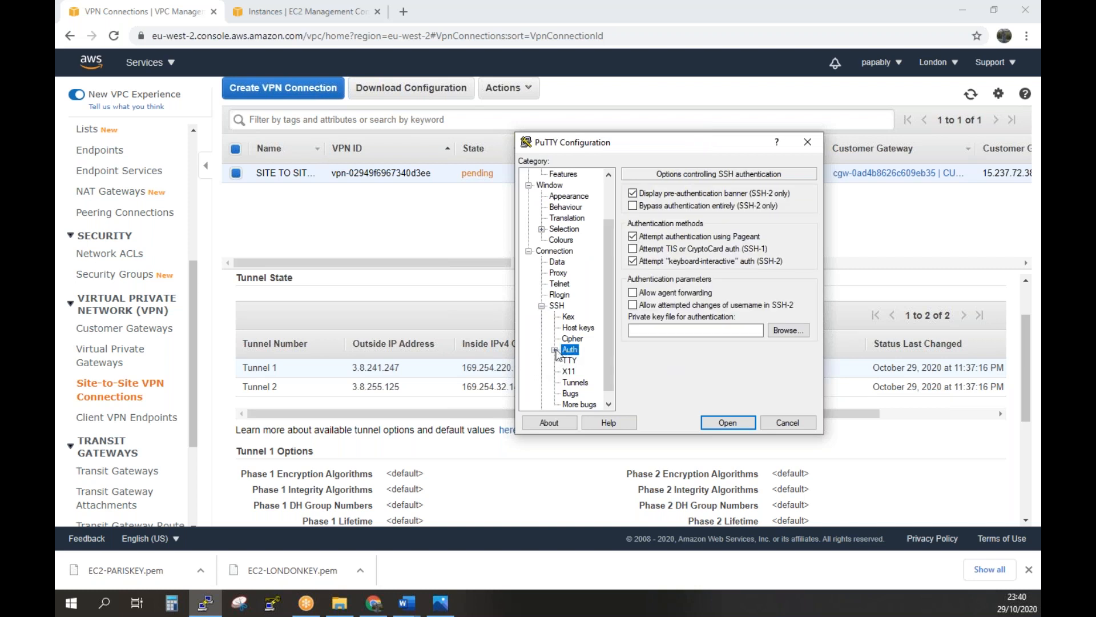
left_click(787, 330)
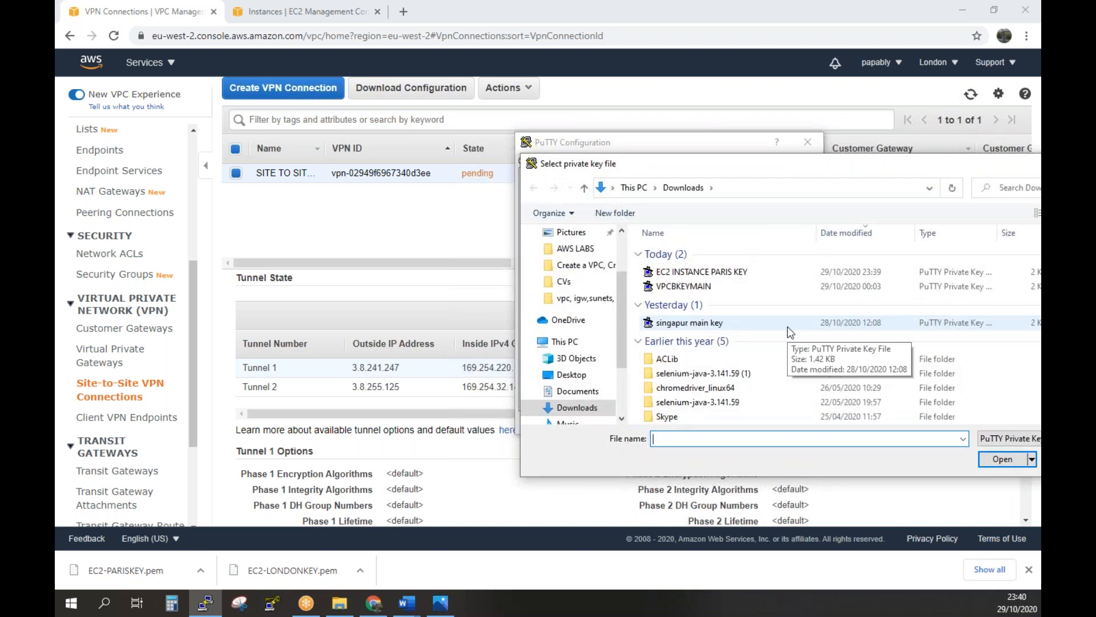
double_click(707, 273)
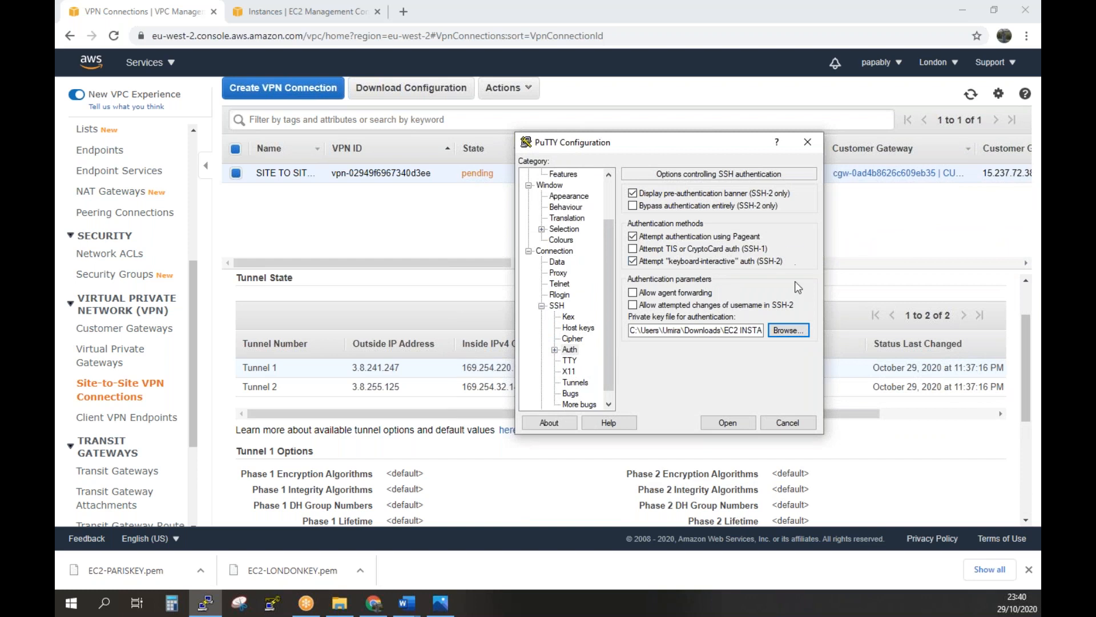
left_click(728, 423)
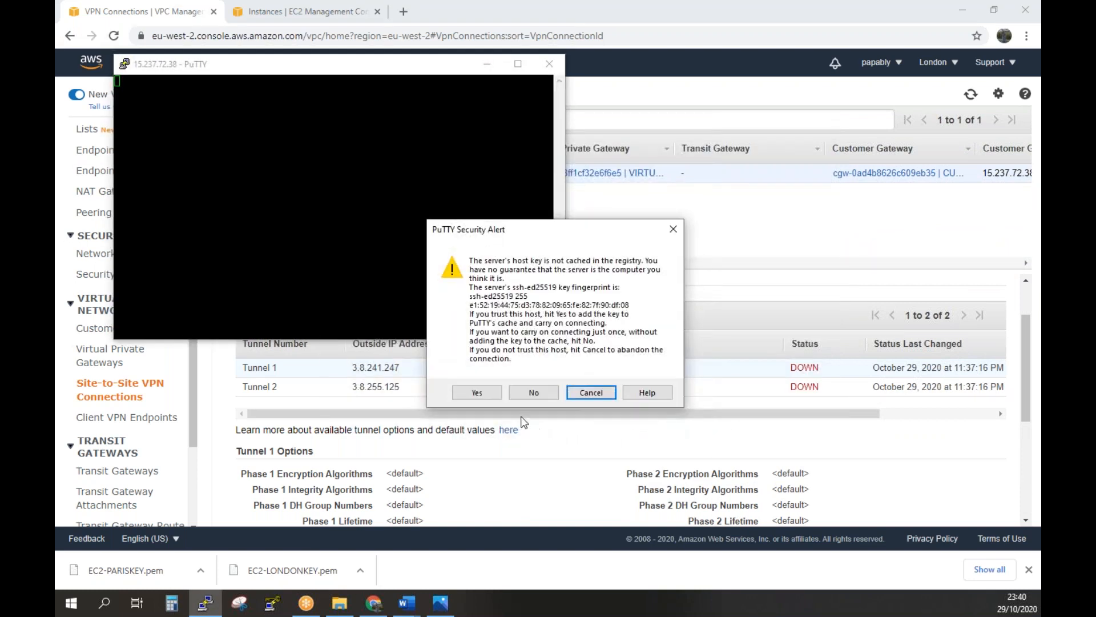
left_click(479, 392)
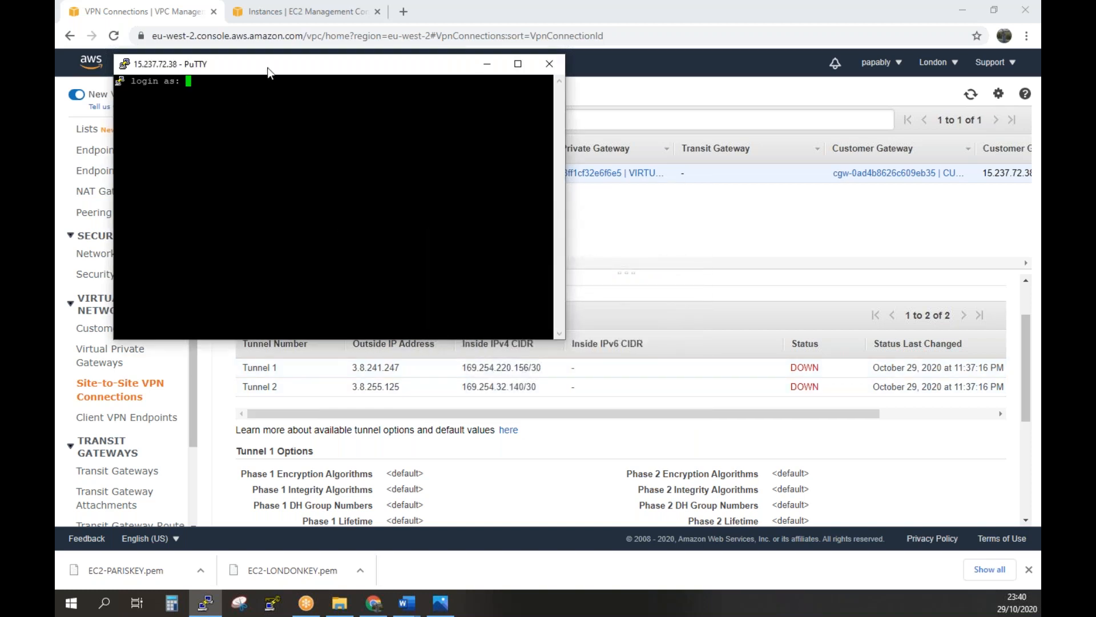
left_click_drag(268, 72, 232, 75)
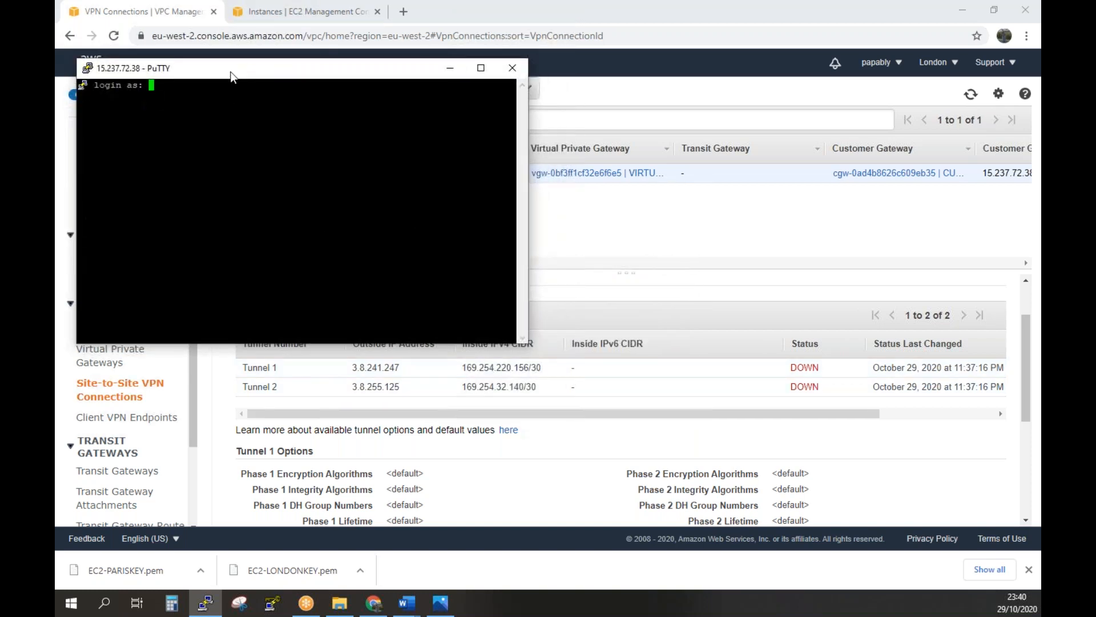
Refresh the VPN connections and EC2 instances pages to check their current state, and return to the PuTTY terminal
left_click(115, 35)
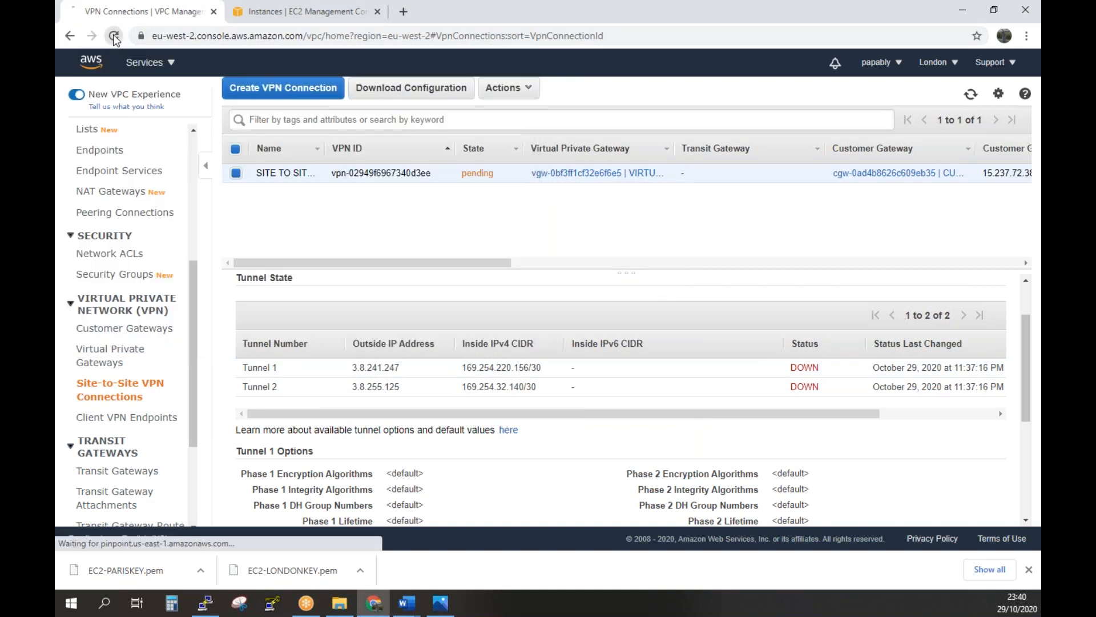
left_click(308, 14)
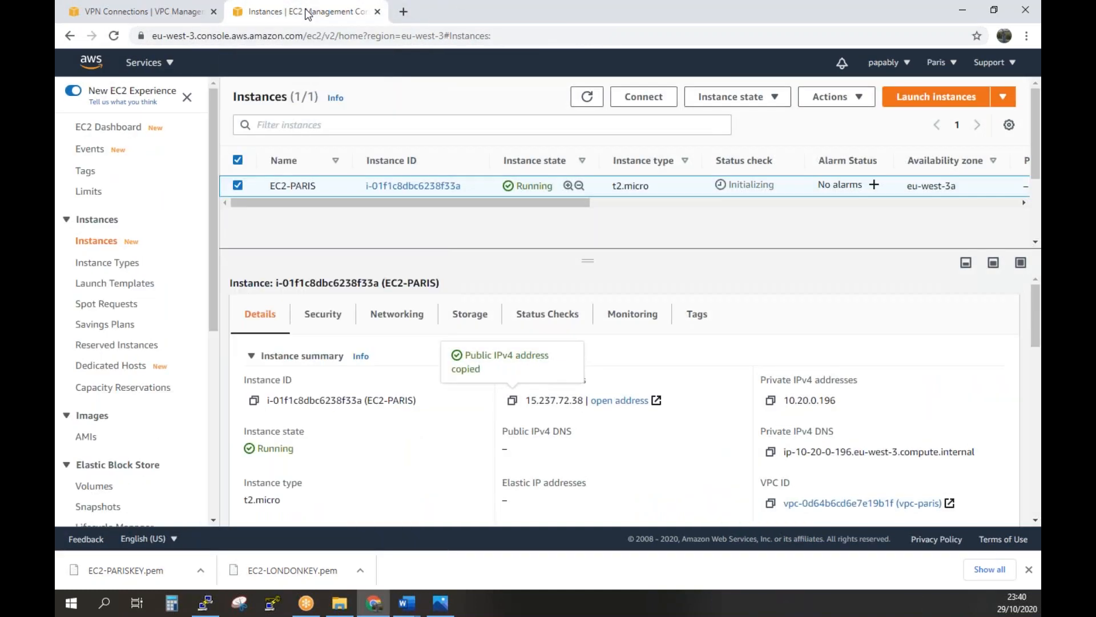
left_click(114, 36)
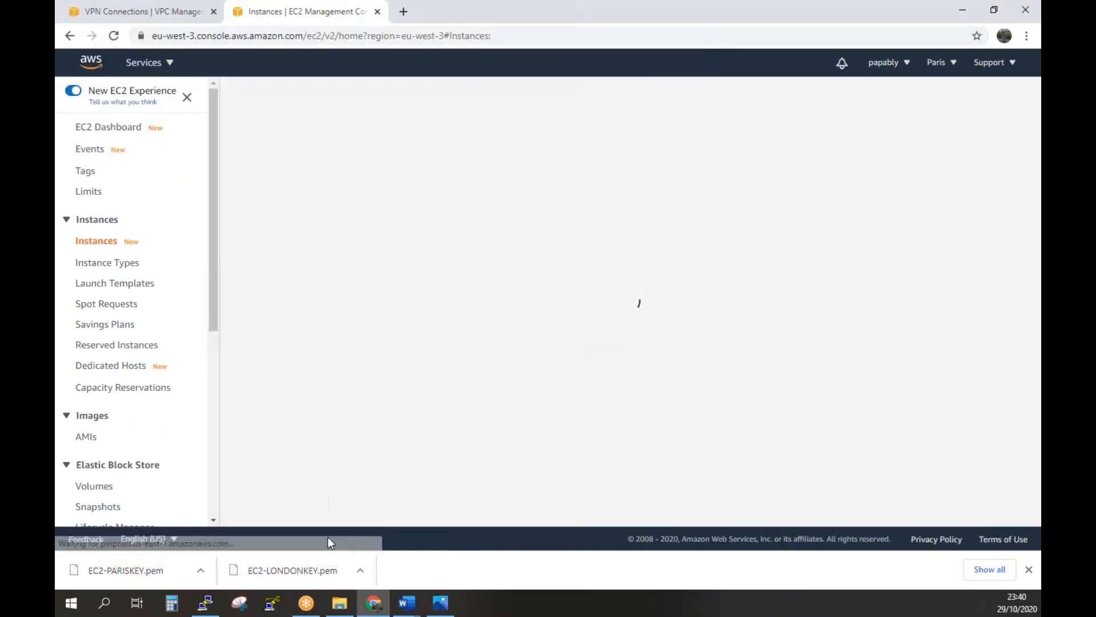
left_click(205, 602)
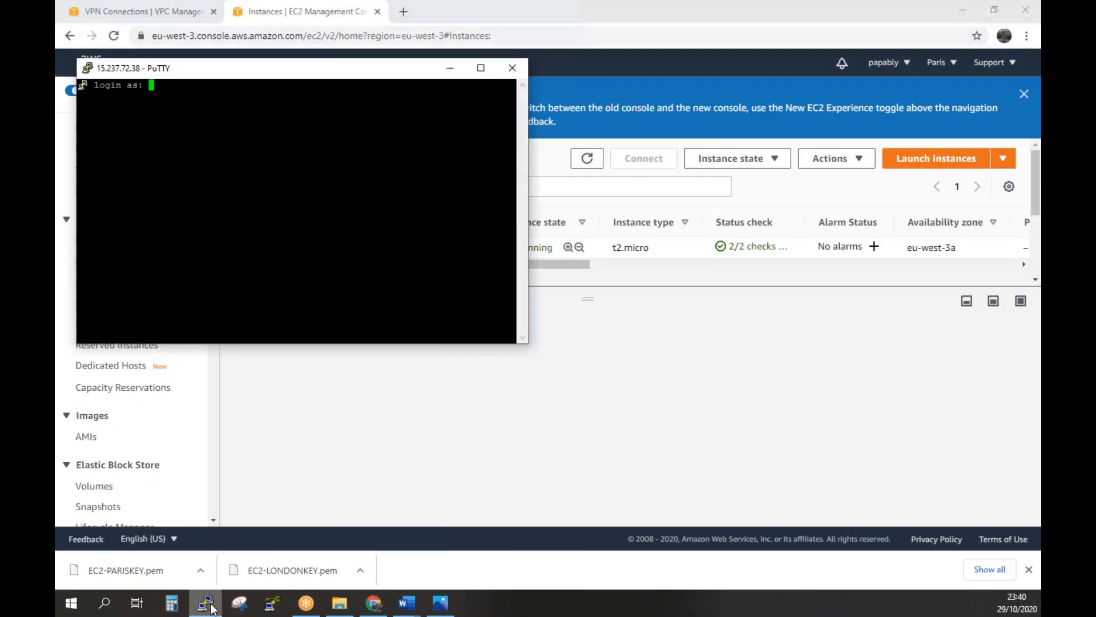
Bring up the Word document "Provided doc. Site to site configuration." beside the terminal and show its opening login commands
left_click(403, 608)
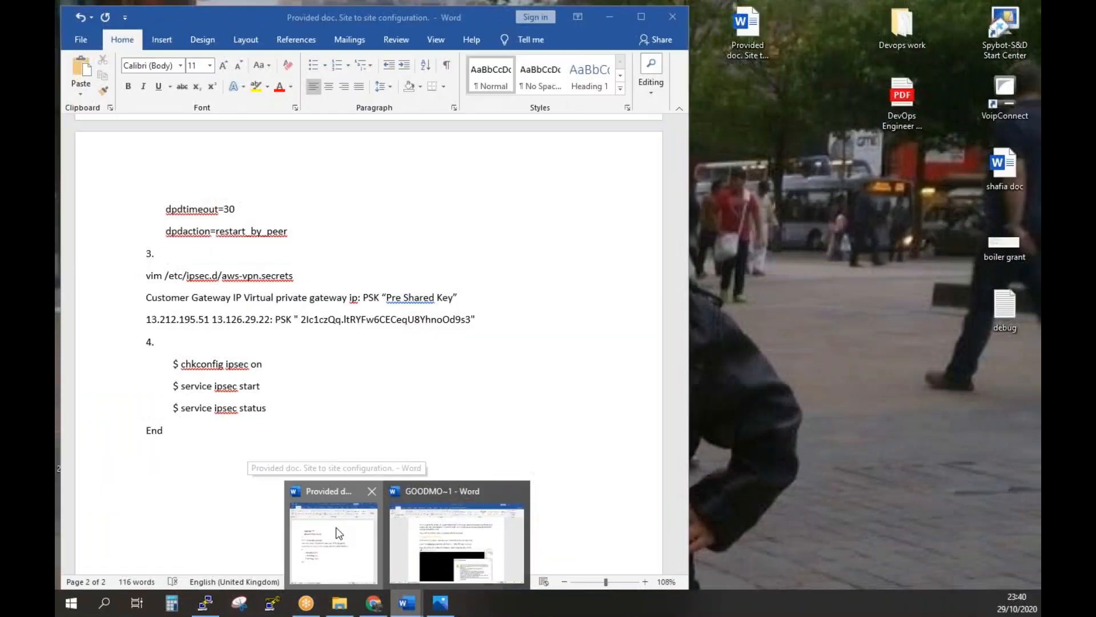
left_click(339, 534)
left_click_drag(256, 16, 636, 3)
key("alt+Tab")
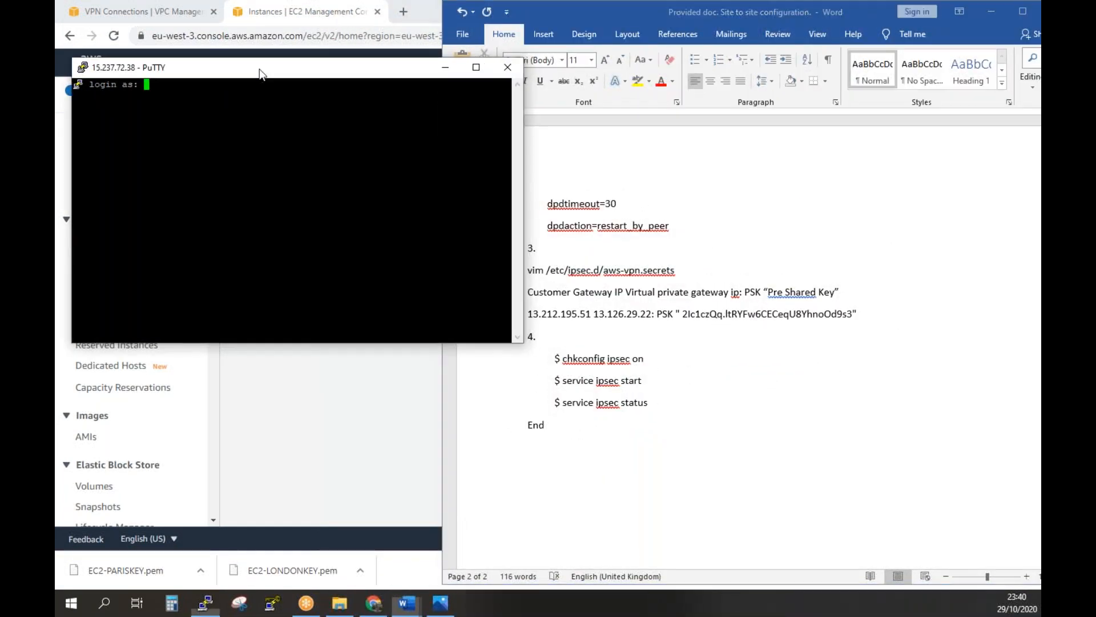
left_click(823, 224)
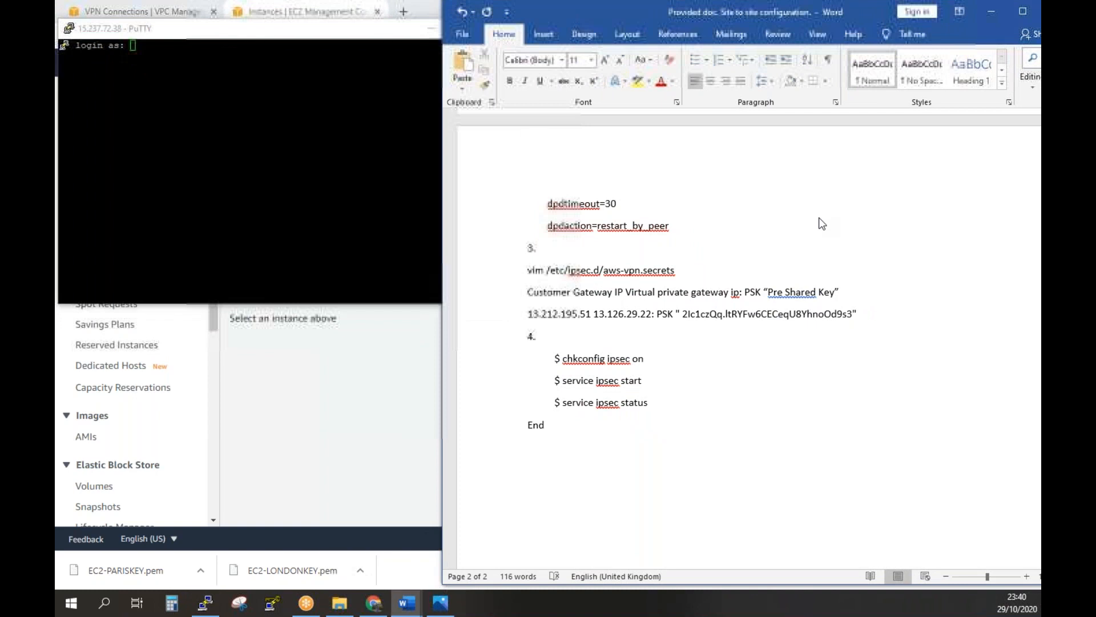
scroll(836, 277, "up", 3)
scroll(837, 294, "up", 10)
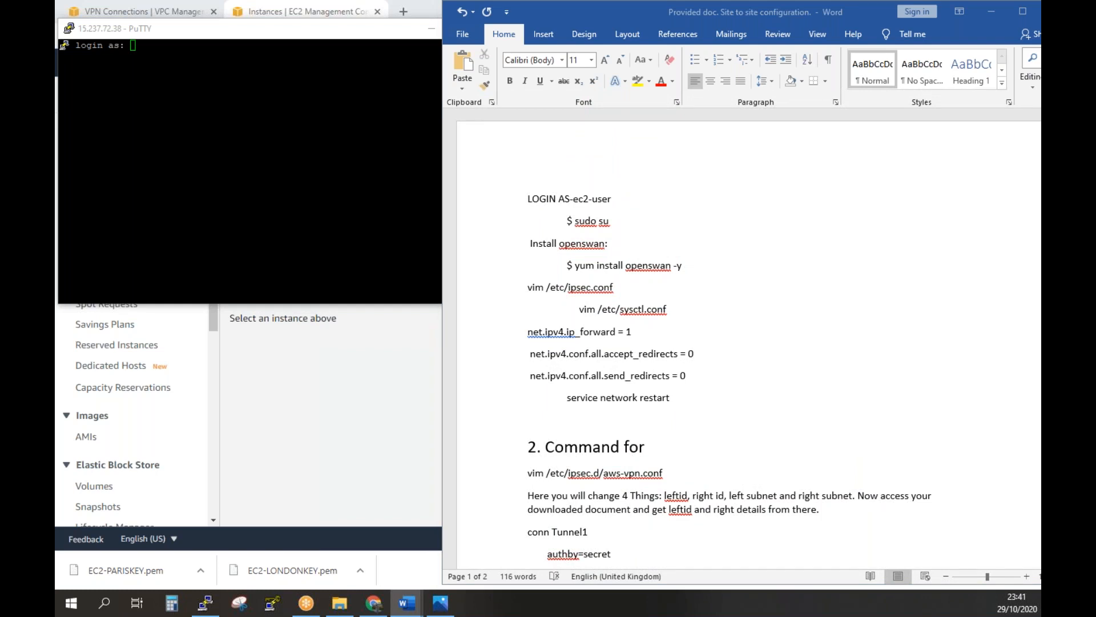
In the PuTTY terminal, log in as ec2-user and switch to root with sudo su
left_click(208, 86)
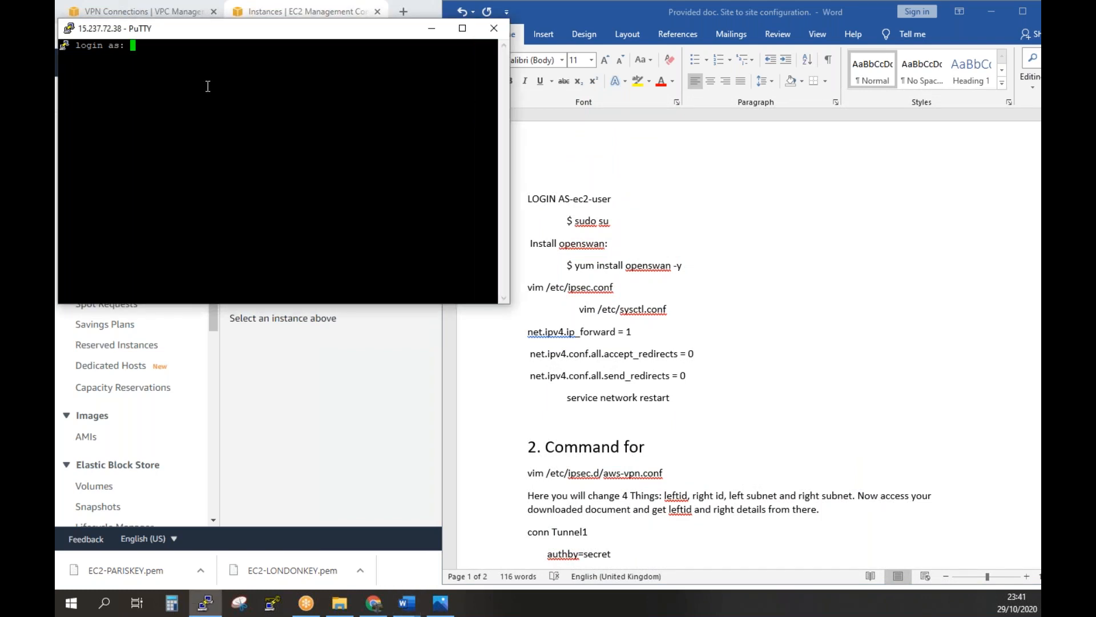
type("ec2-user")
key("Return")
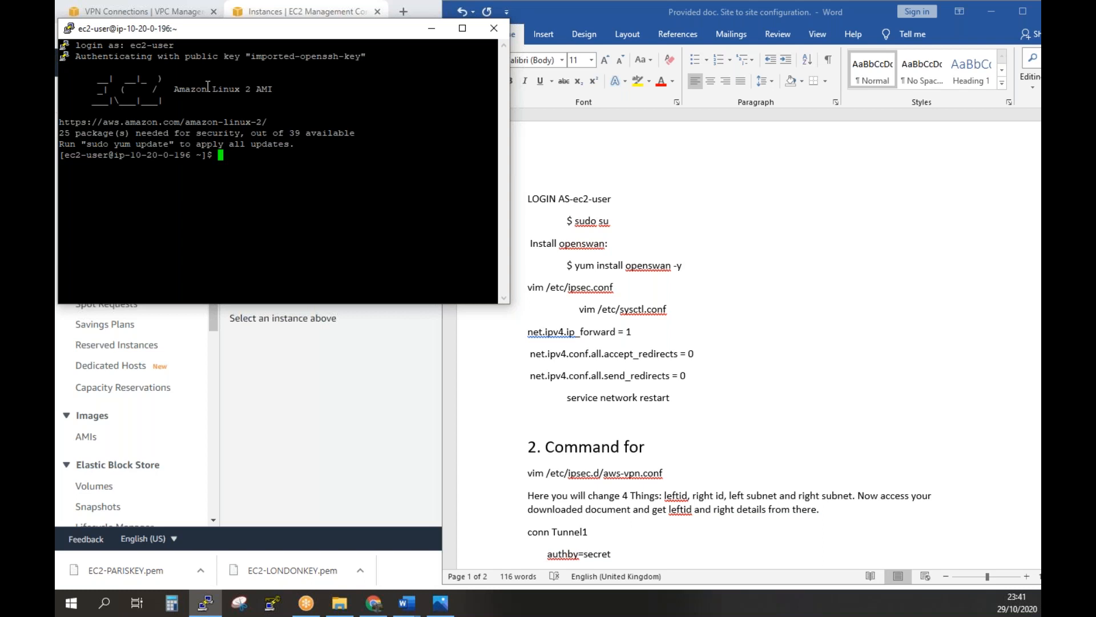
type("sudo su")
key("Return")
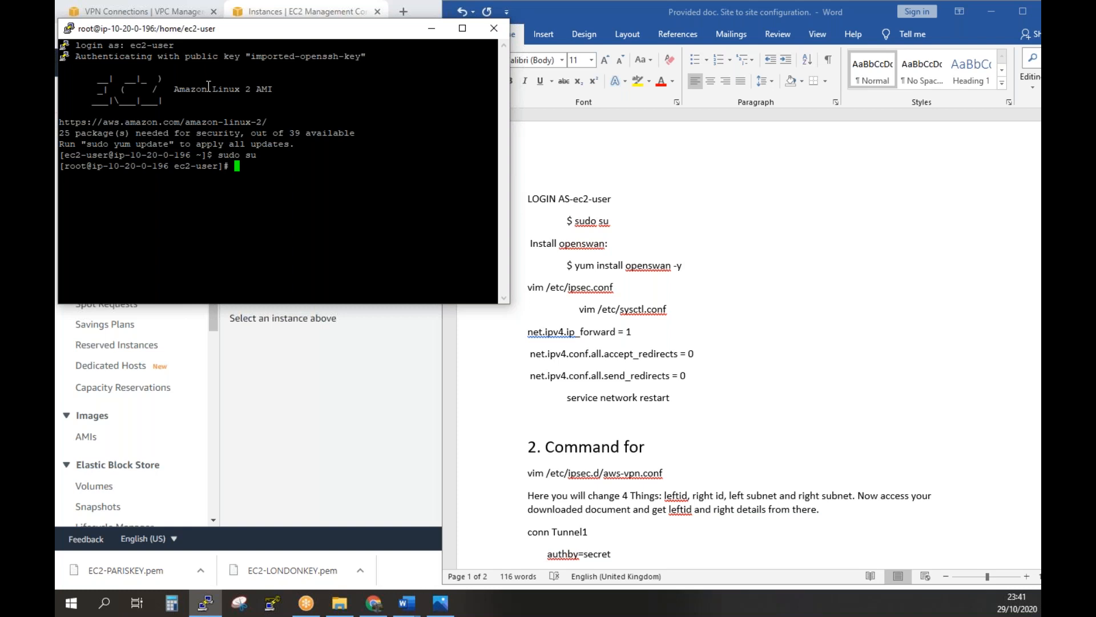
Copy the command yum install openswan -y from the Word document and run it in the PuTTY terminal
left_click(689, 282)
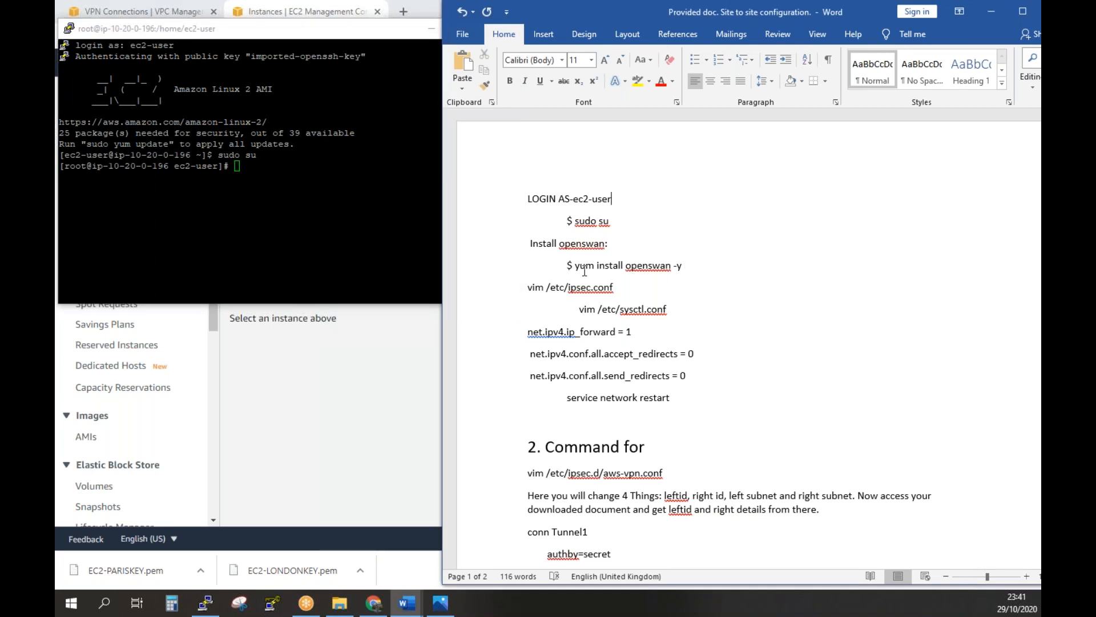
left_click_drag(574, 269, 684, 272)
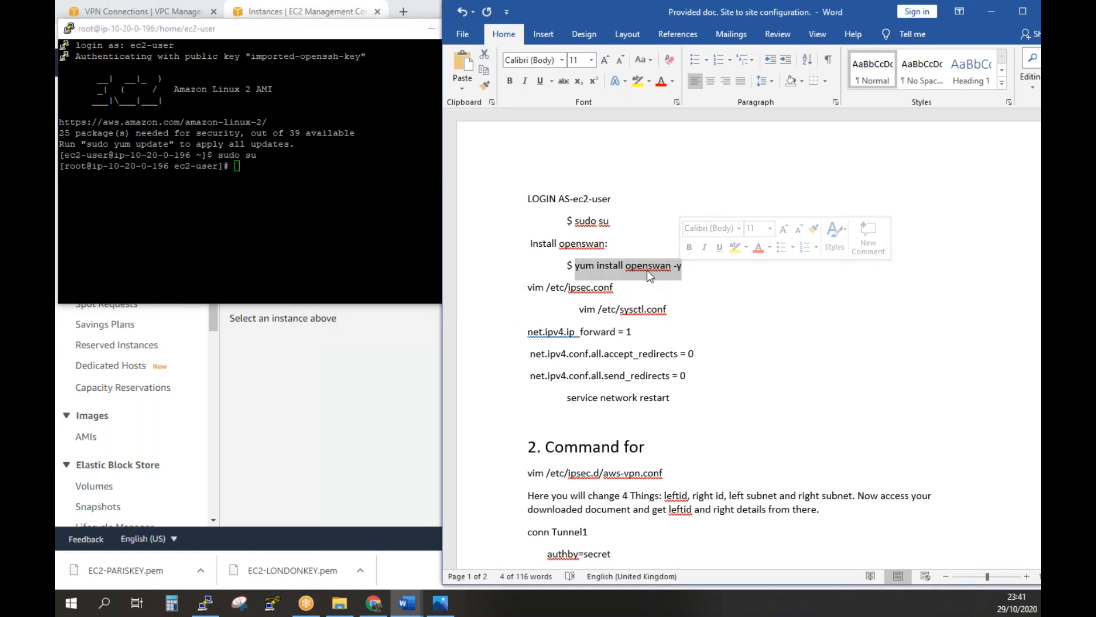
right_click(646, 270)
left_click(677, 293)
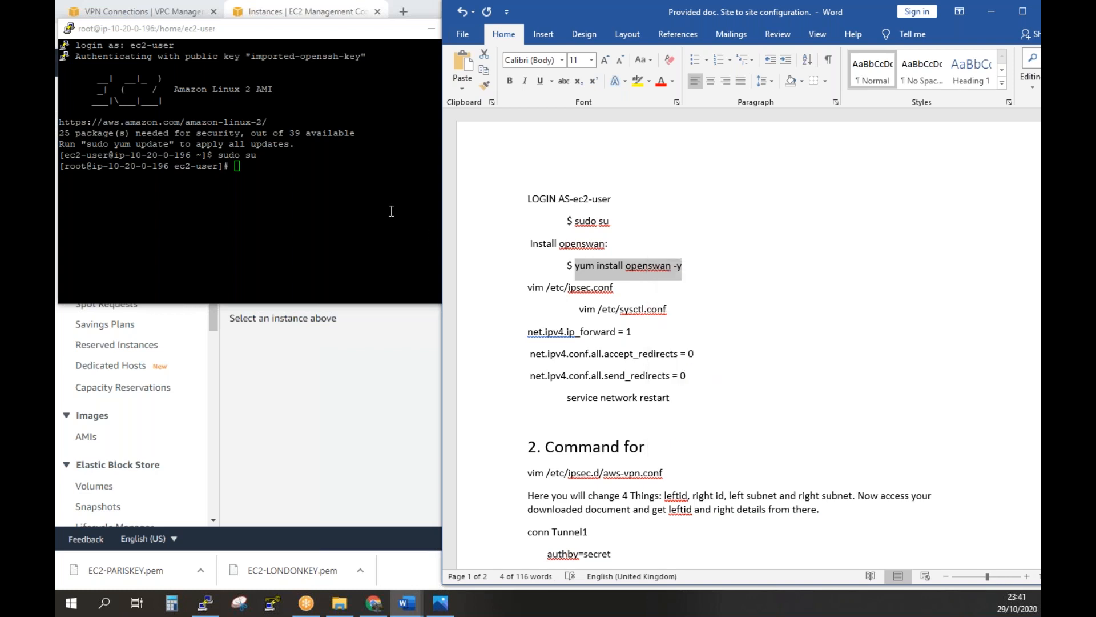
left_click(329, 189)
right_click(280, 171)
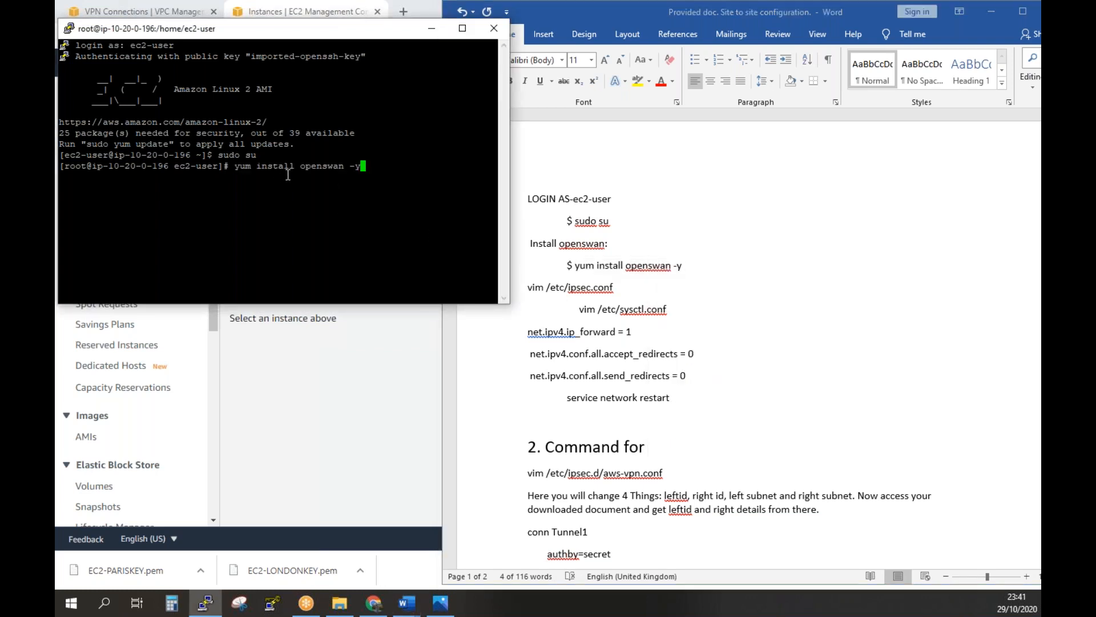
key("Return")
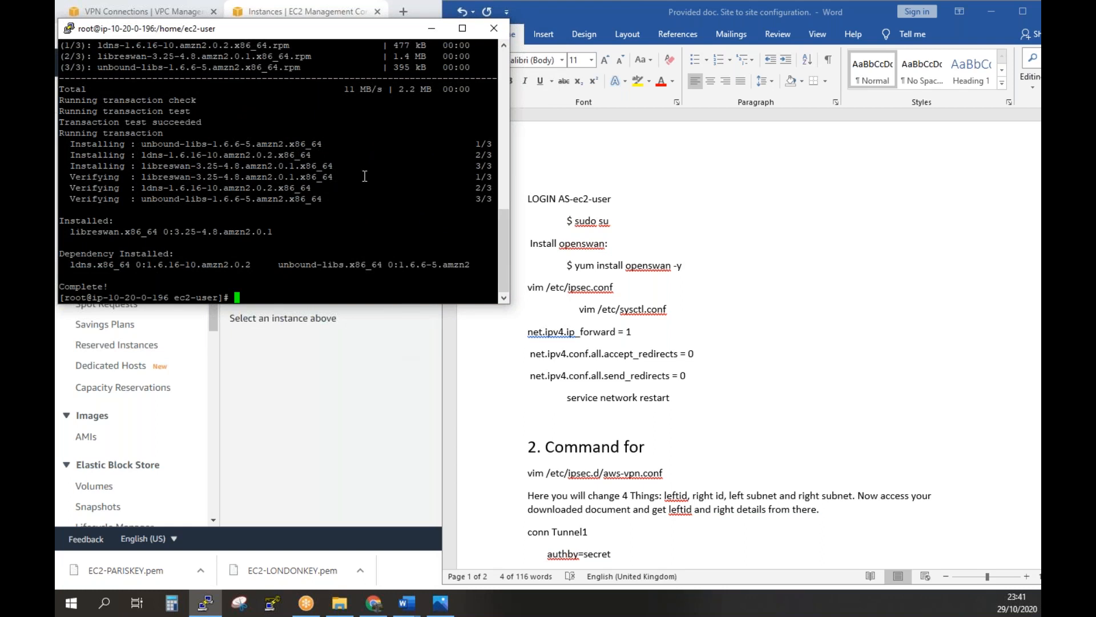
Move and enlarge the PuTTY window vertically, and bring the document "Provided doc. Site to site configuration." back beside it
left_click_drag(358, 31, 386, 16)
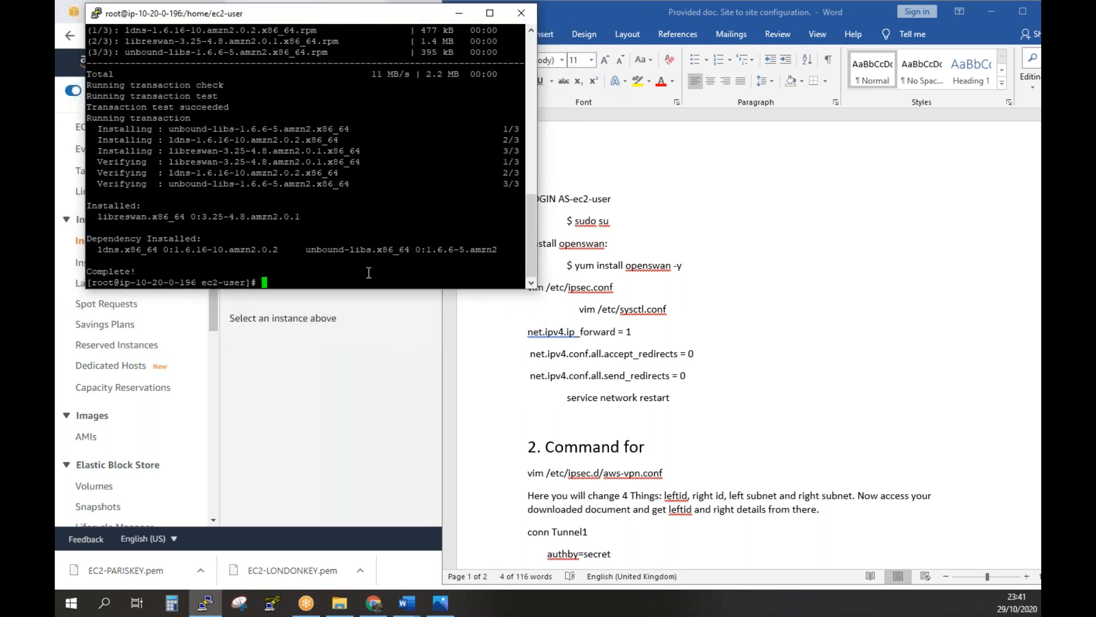
mouse_move(336, 293)
left_mouse_down()
mouse_move(335, 362)
mouse_move(340, 311)
left_mouse_up()
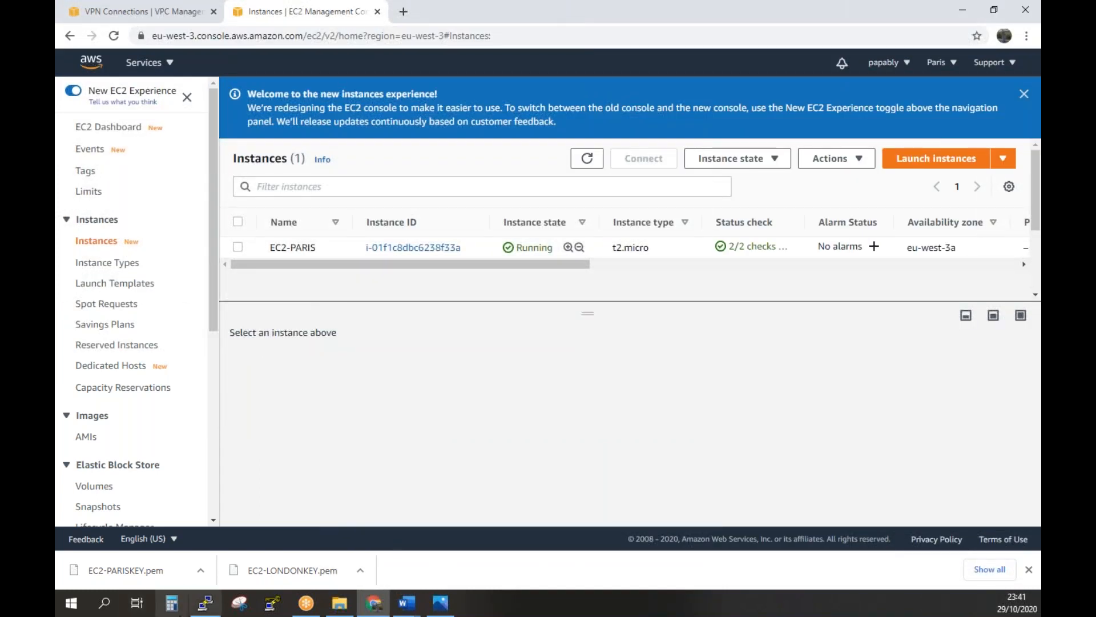
left_click(205, 602)
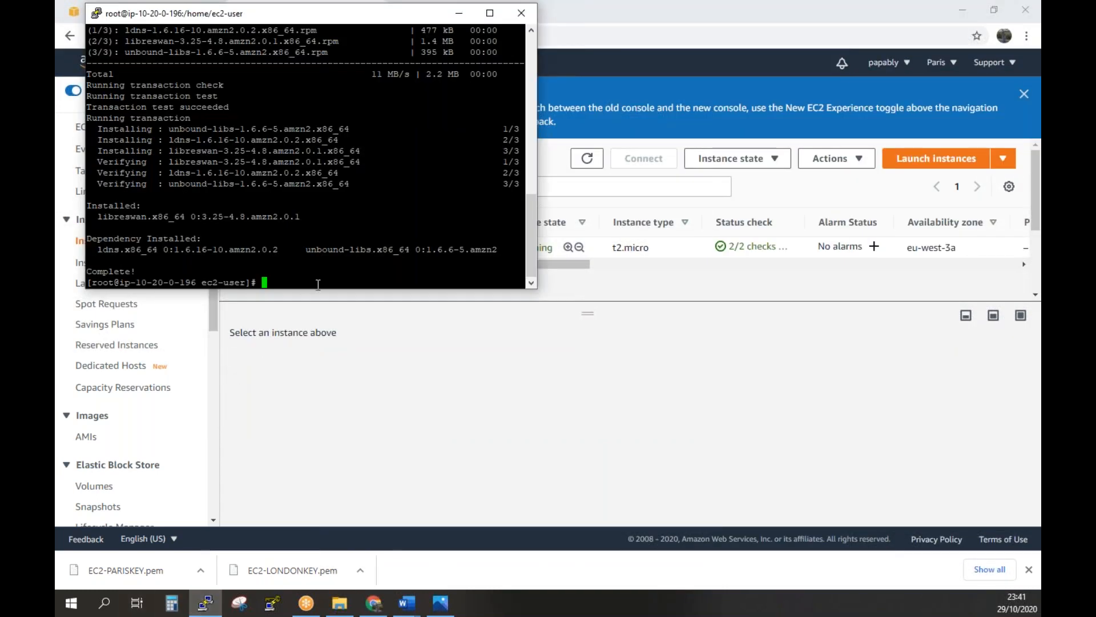
left_click_drag(304, 289, 309, 507)
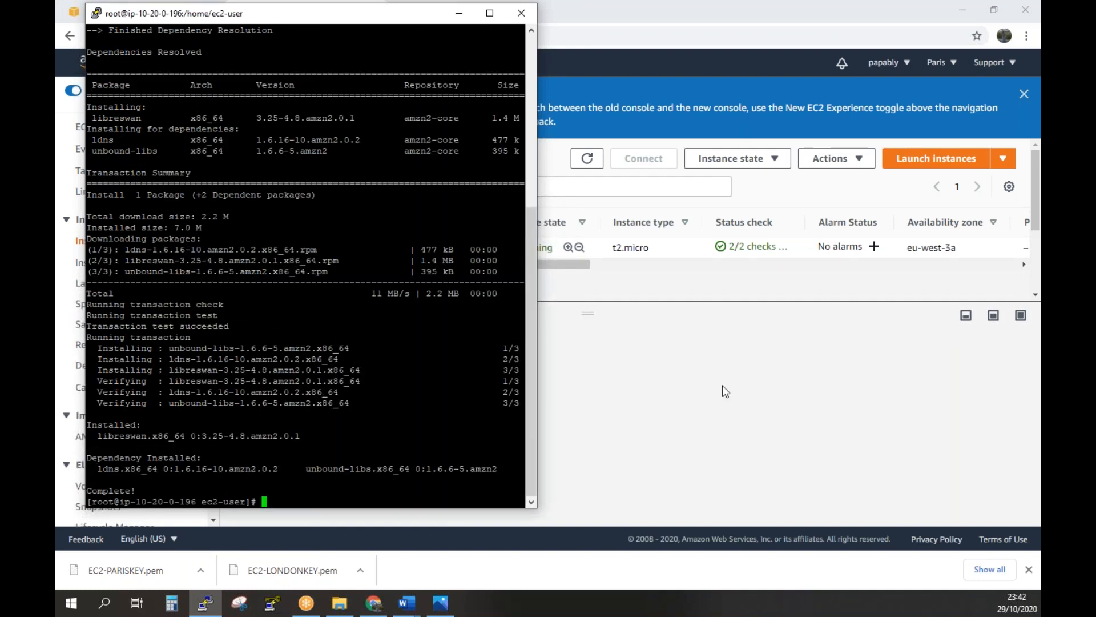
left_click(406, 603)
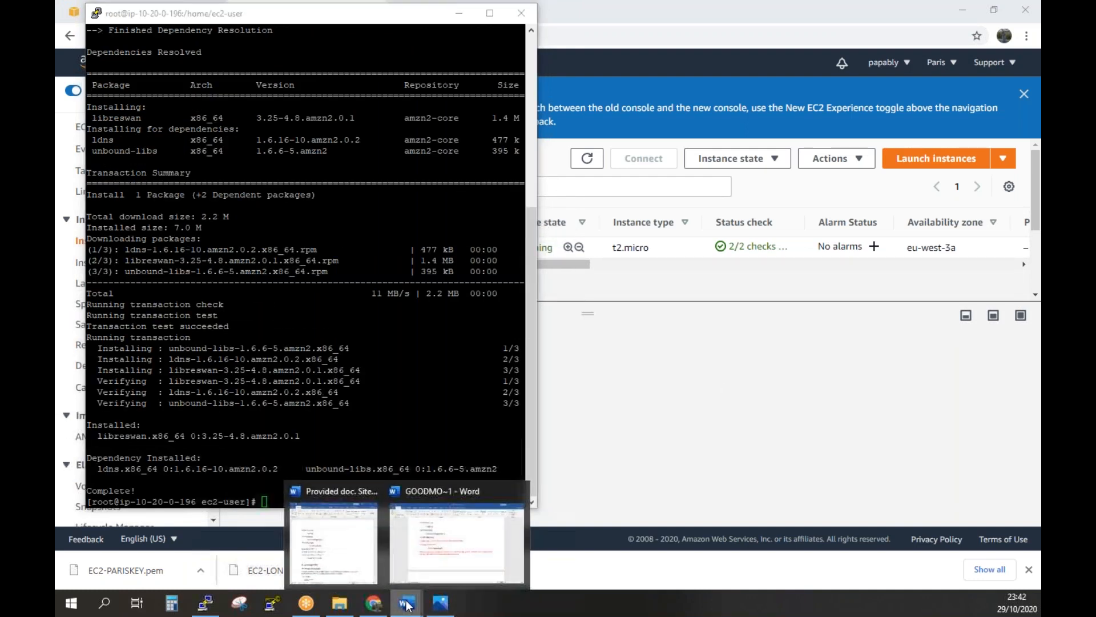
left_click(358, 538)
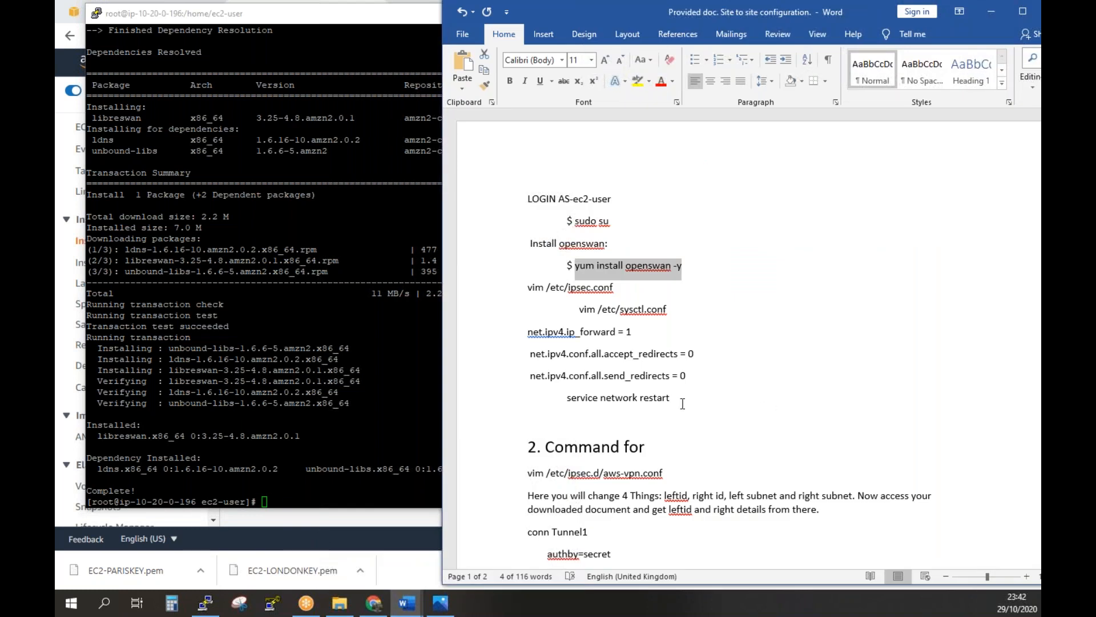
Copy vim /etc/ipsec.conf from the Word document and run it in the PuTTY terminal to view the IPsec configuration file
left_click(724, 354)
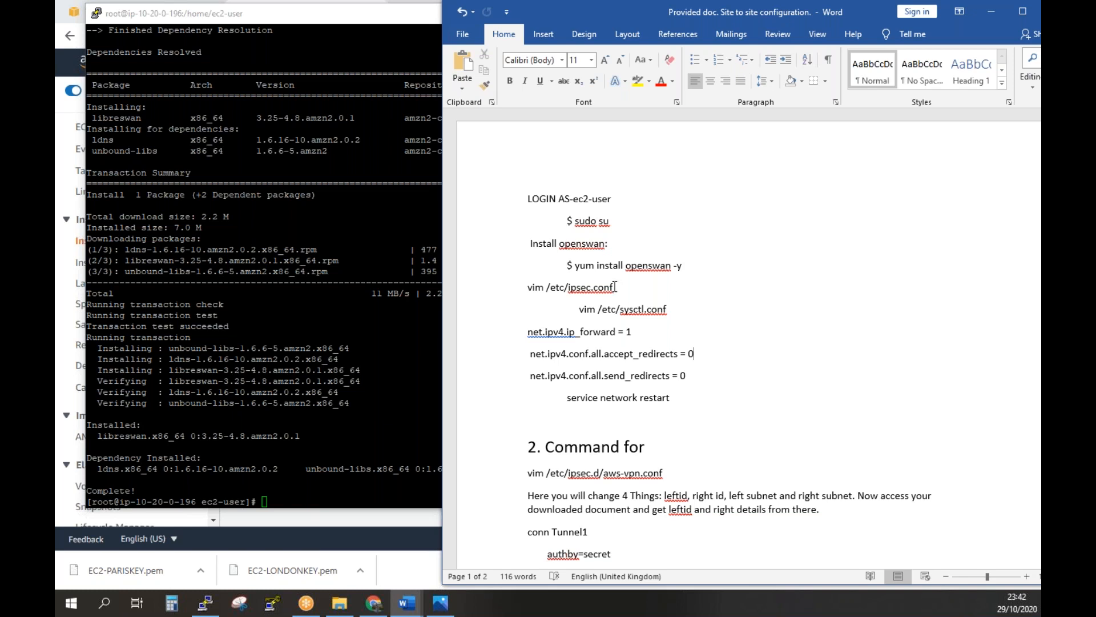
left_click_drag(615, 287, 528, 287)
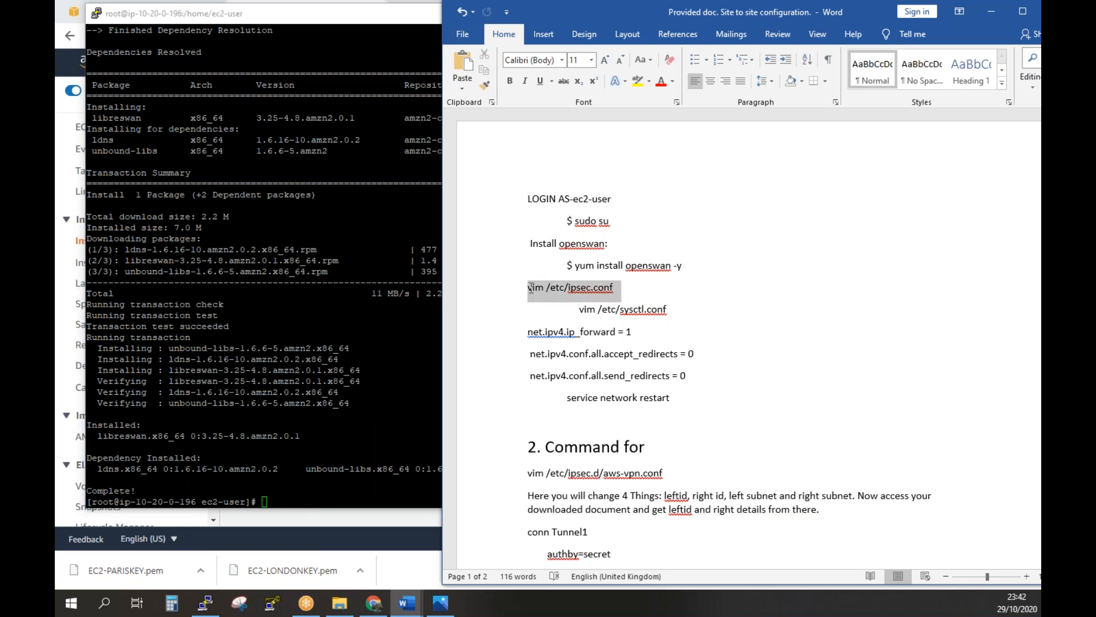
right_click(578, 288)
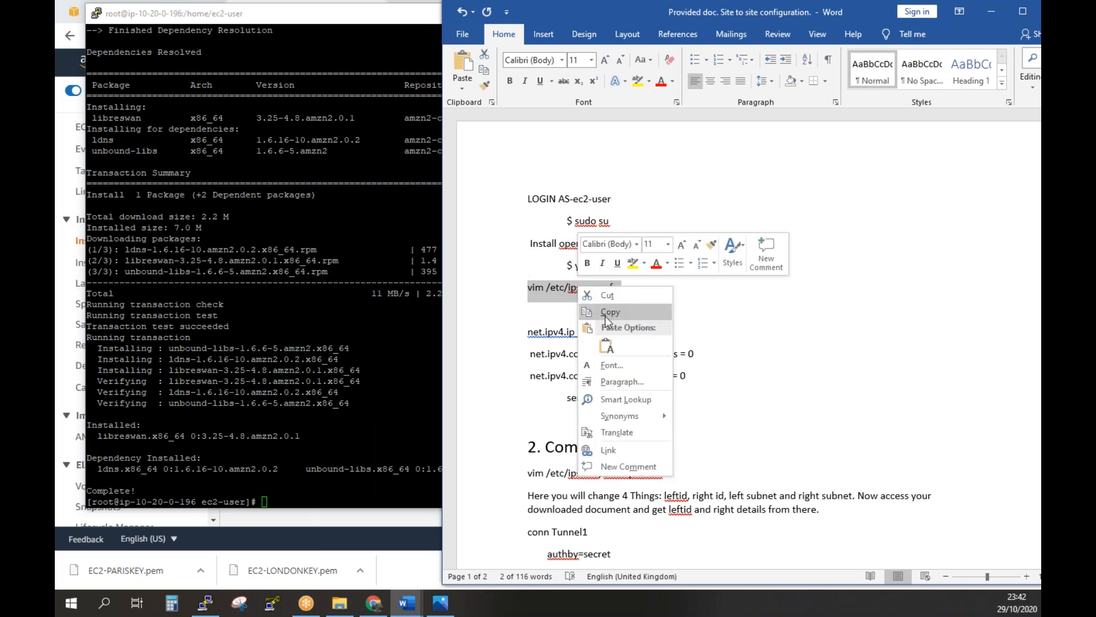
left_click(600, 309)
left_click(292, 499)
right_click(292, 499)
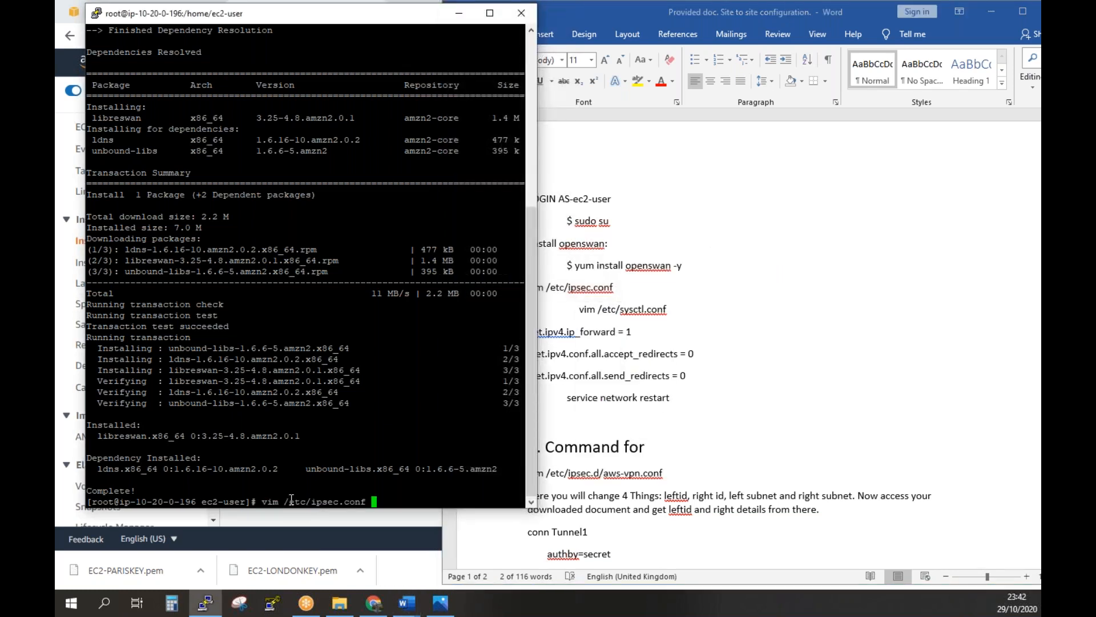
key("BackSpace")
key("Return")
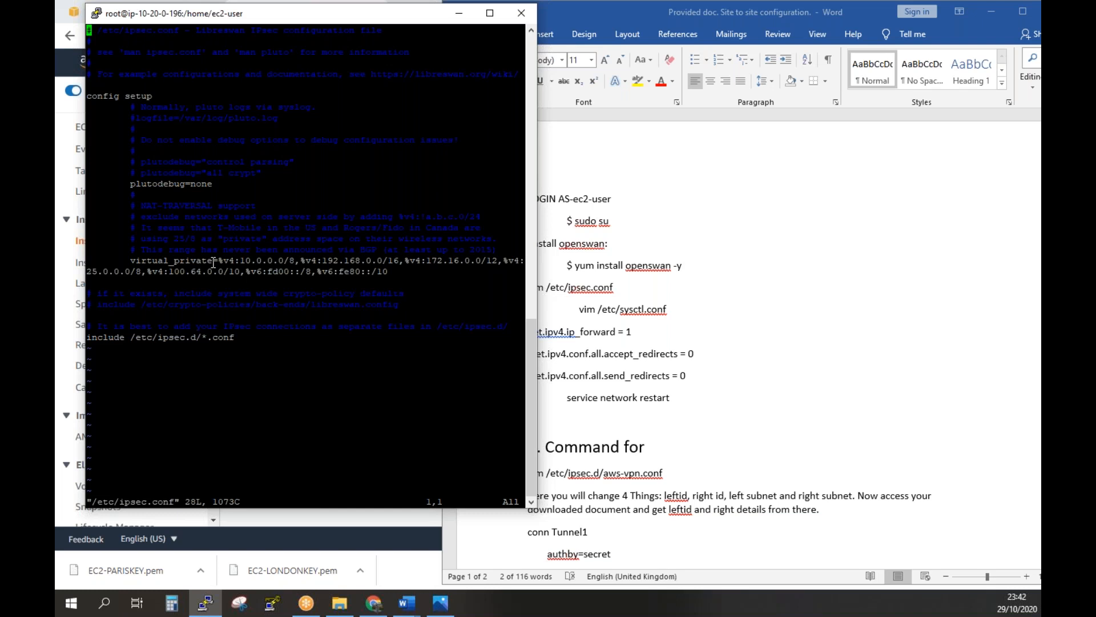
Write and quit /etc/ipsec.conf in vim with :wq
key("shift+colon")
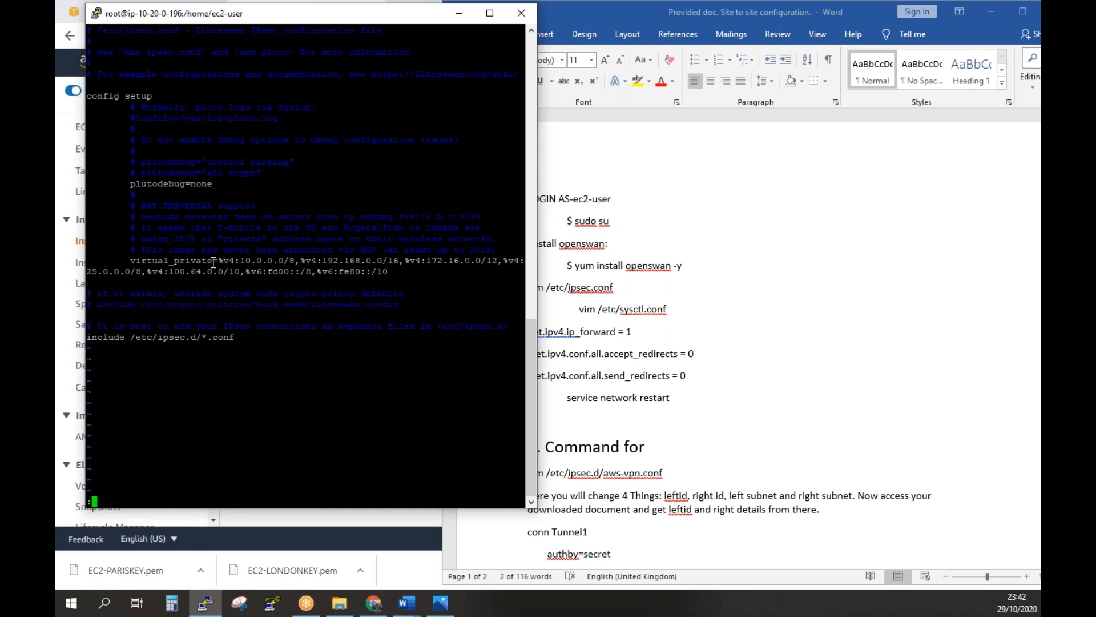
type("wq")
key("Return")
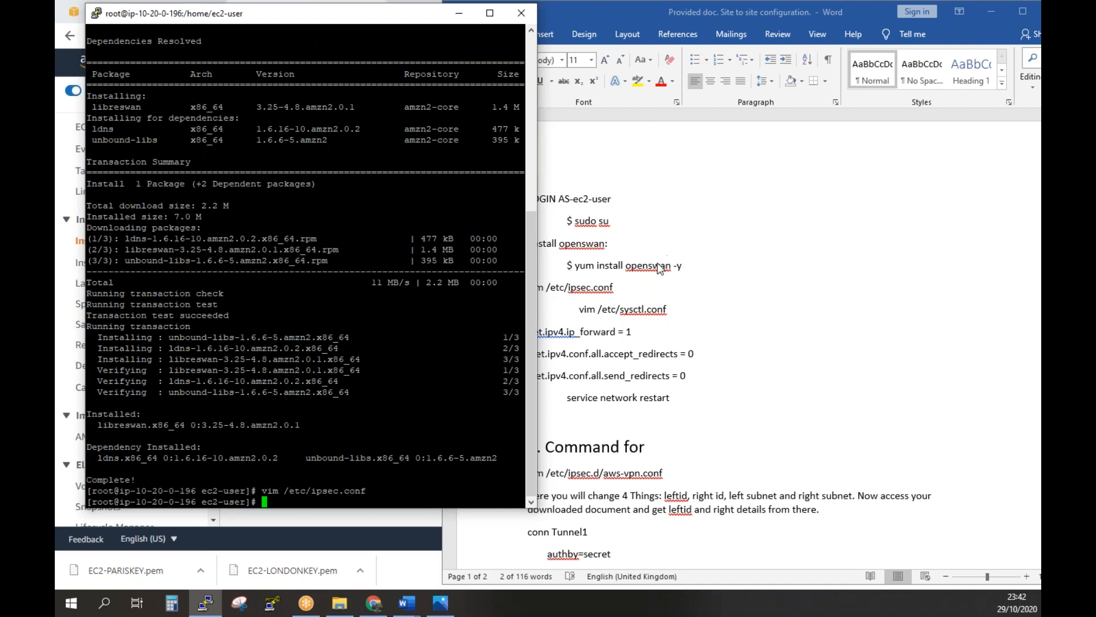
Copy vim /etc/sysctl.conf from the Word document and run it in the PuTTY terminal to open the file
key("alt+Tab")
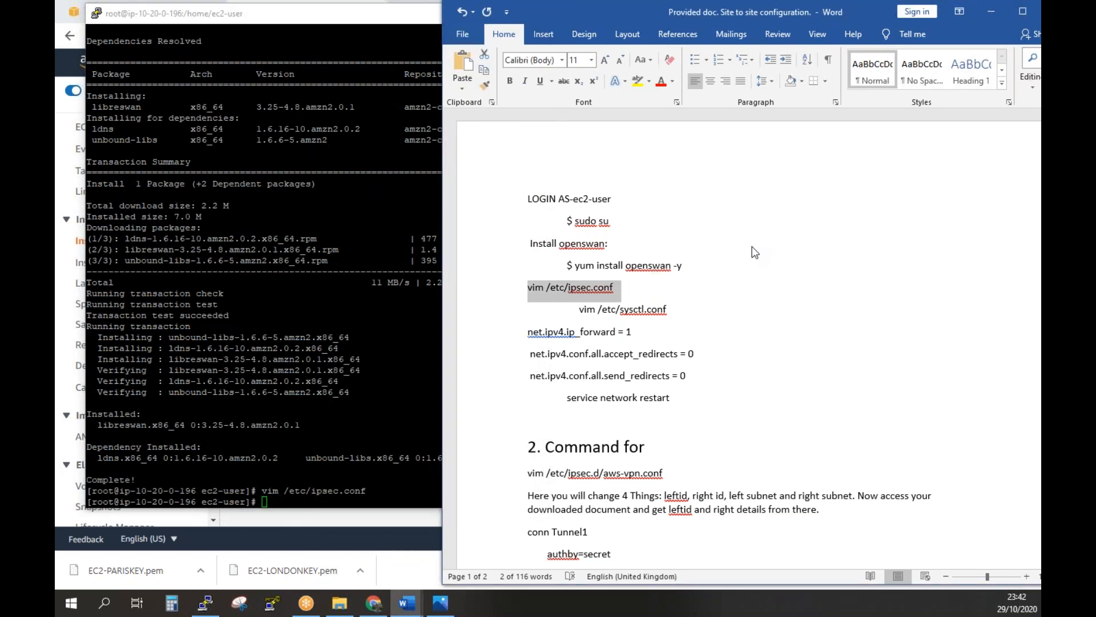
left_click(694, 323)
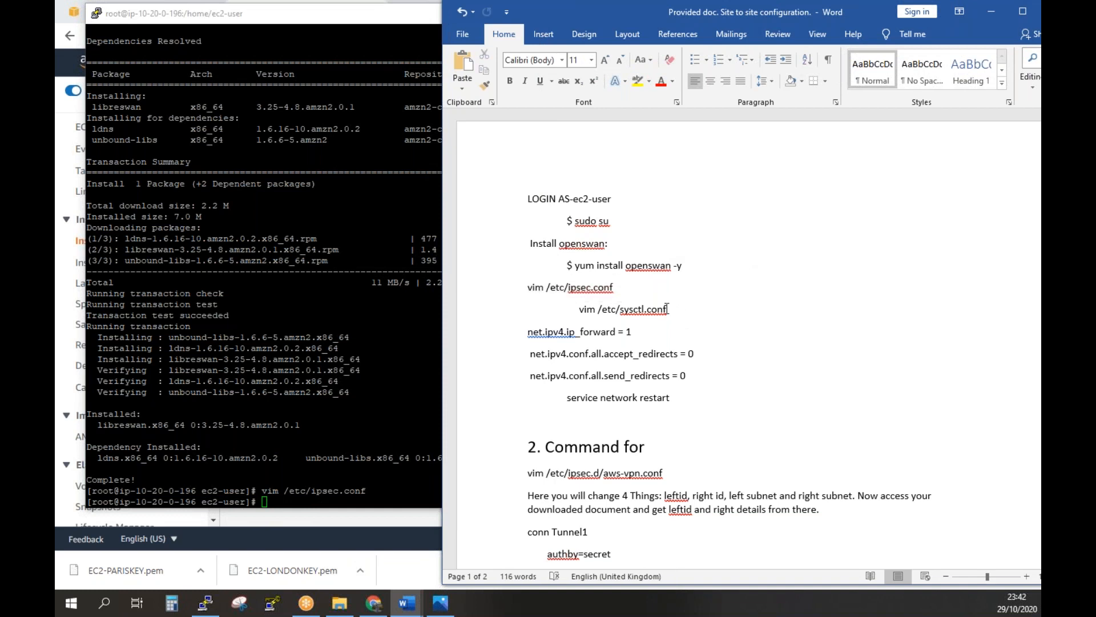
left_click_drag(667, 309, 579, 309)
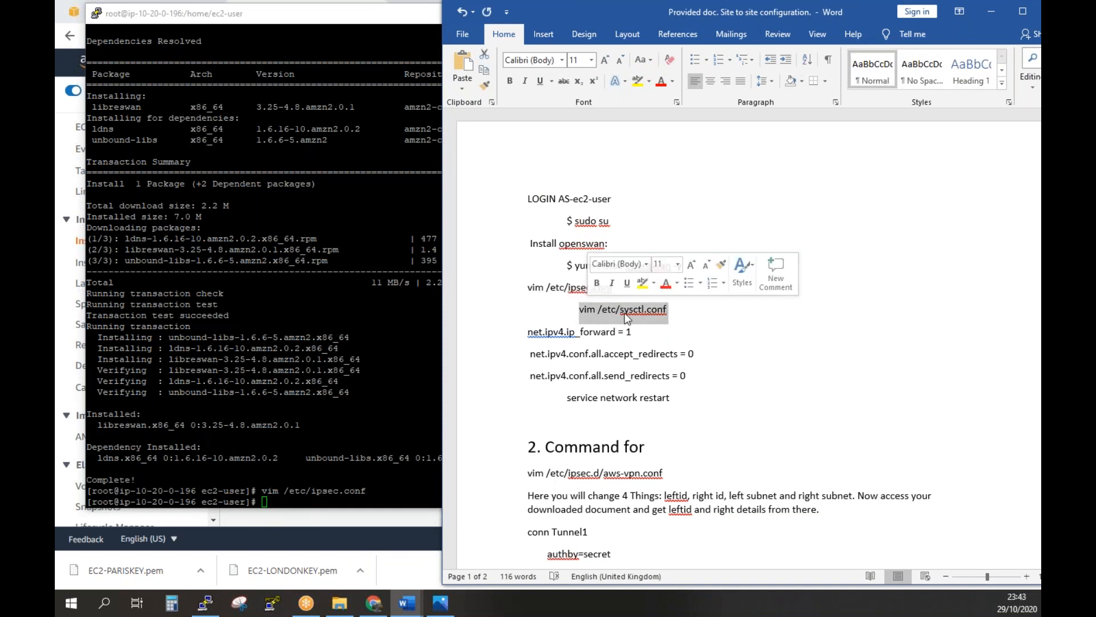
right_click(631, 316)
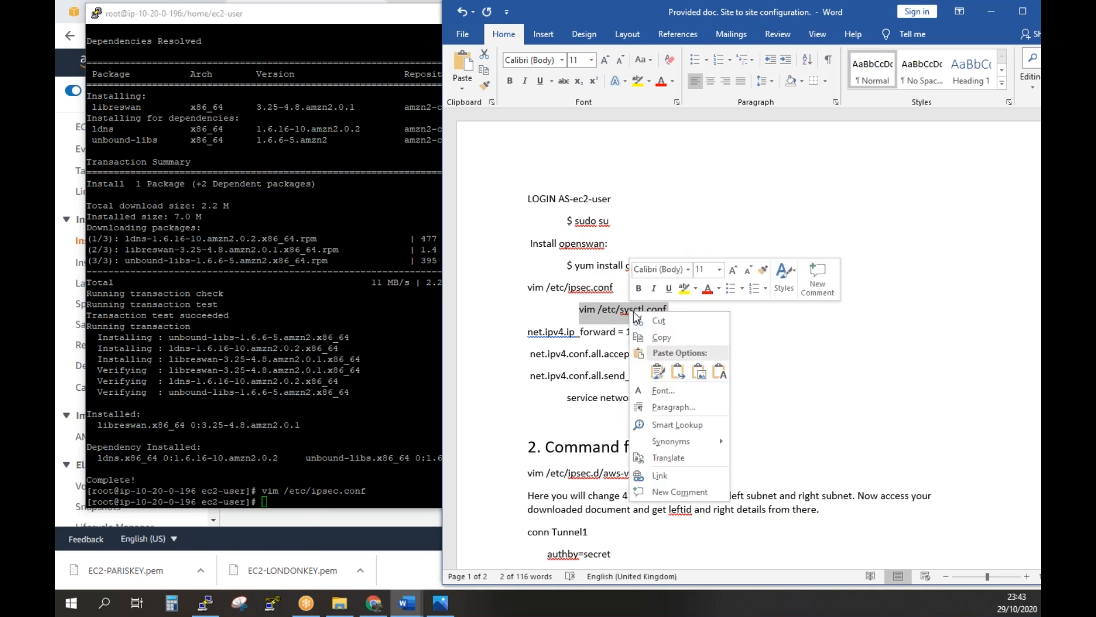
left_click(666, 339)
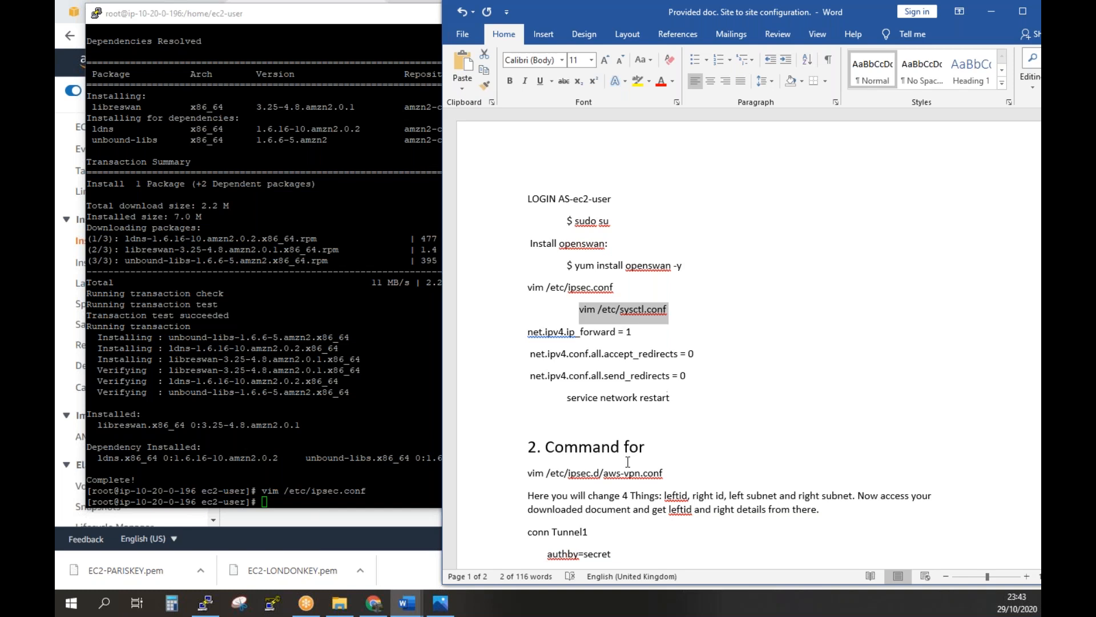
left_click(334, 500)
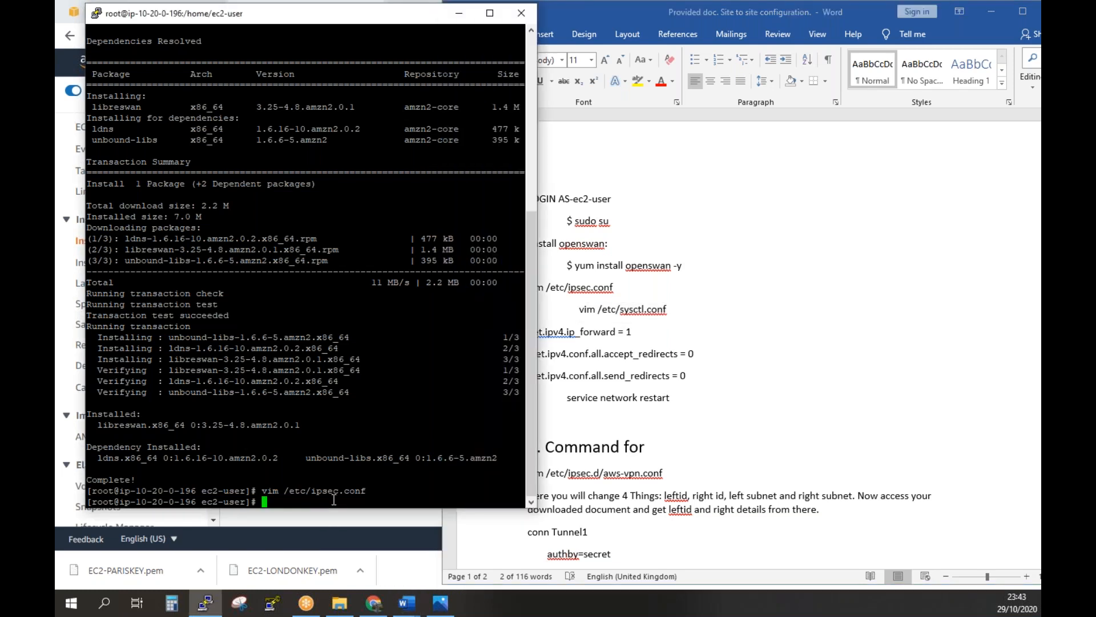
right_click(334, 500)
key("Return")
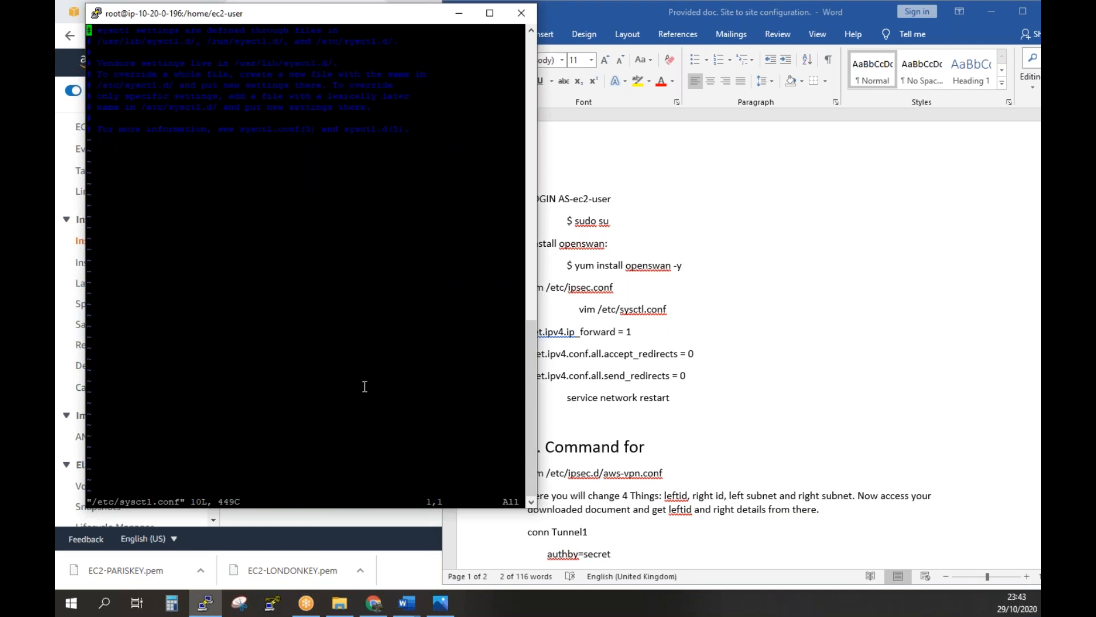
Enter insert mode at the end of the last comment line in /etc/sysctl.conf and start an empty line below it
key("Down")
key("Down")
key("Down")
key("Down")
key("Down")
key("Down")
key("Down")
key("Down")
key("Down")
key("Right")
key("Right")
key("Right")
key("Right")
key("Right")
key("Right")
key("Right")
key("Right")
key("Right")
key("Right")
key("Right")
key("Right")
key("Right")
key("Right")
key("Right")
key("Right")
key("Right")
key("Right")
key("Right")
key("Right")
key("Right")
key("Right")
key("Right")
key("Right")
key("Right")
key("Right")
key("Right")
key("Right")
key("Right")
key("Right")
key("Right")
key("Right")
key("Right")
key("i")
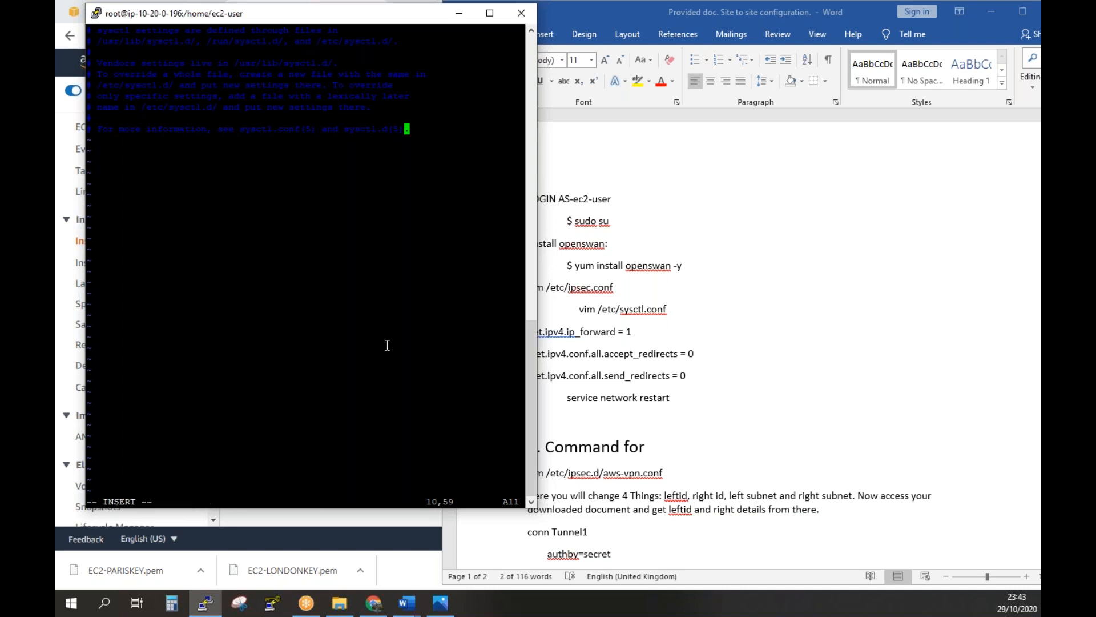
key("Right")
key("Return")
key("BackSpace")
key("BackSpace")
Copy the ip_forward = 1, accept_redirects = 0 and send_redirects = 0 lines from the Word document and paste them into /etc/sysctl.conf
left_click(781, 440)
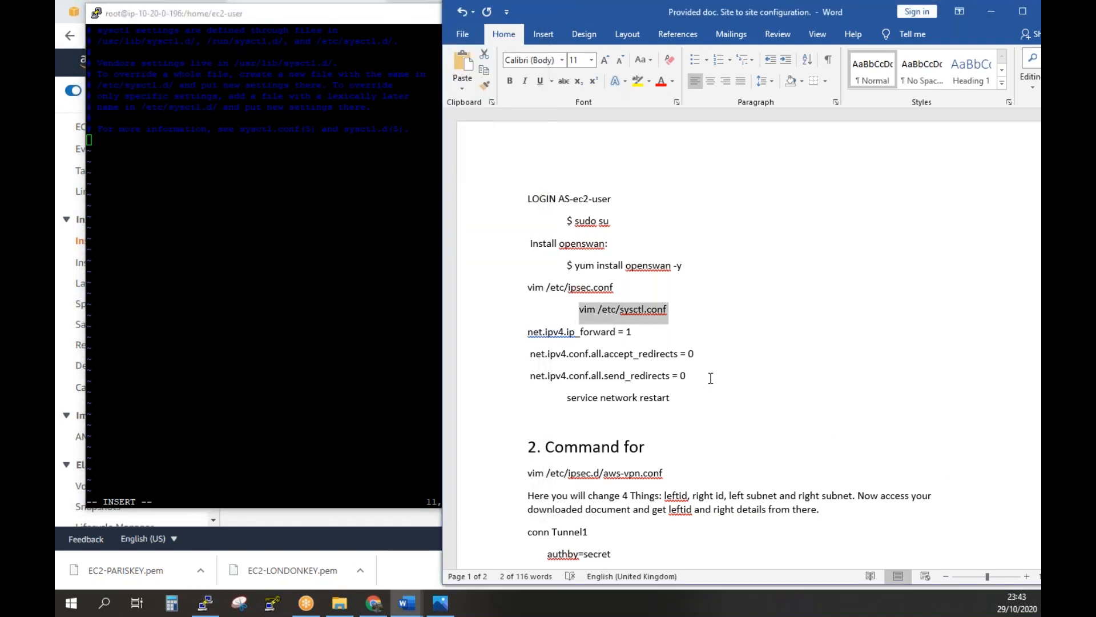
left_click_drag(689, 377, 581, 341)
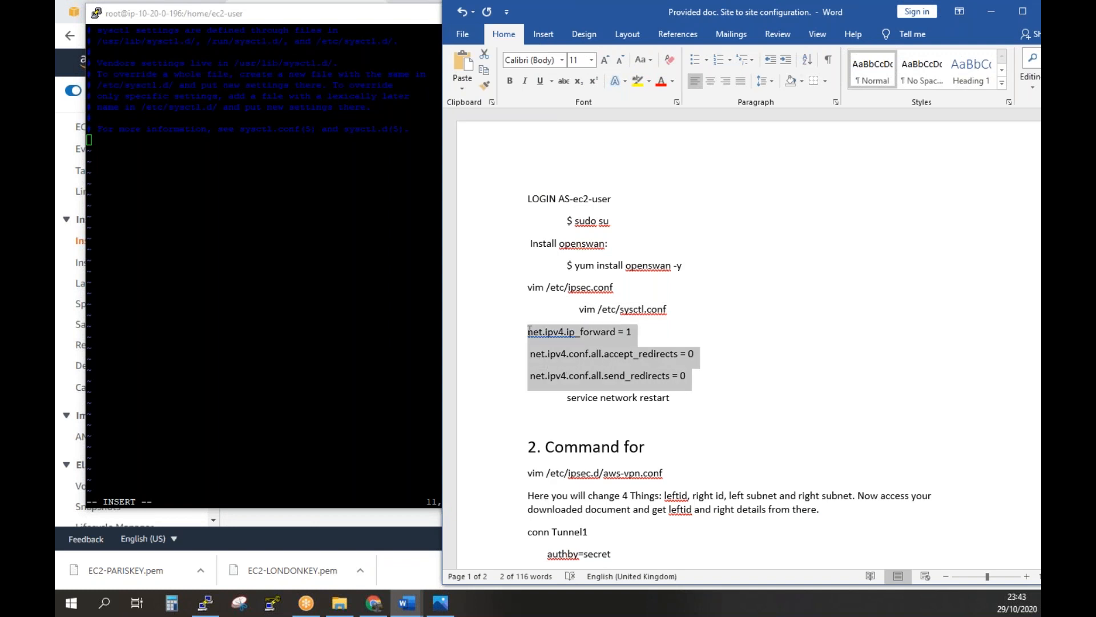
right_click(581, 341)
left_click(634, 368)
left_click(162, 153)
right_click(162, 153)
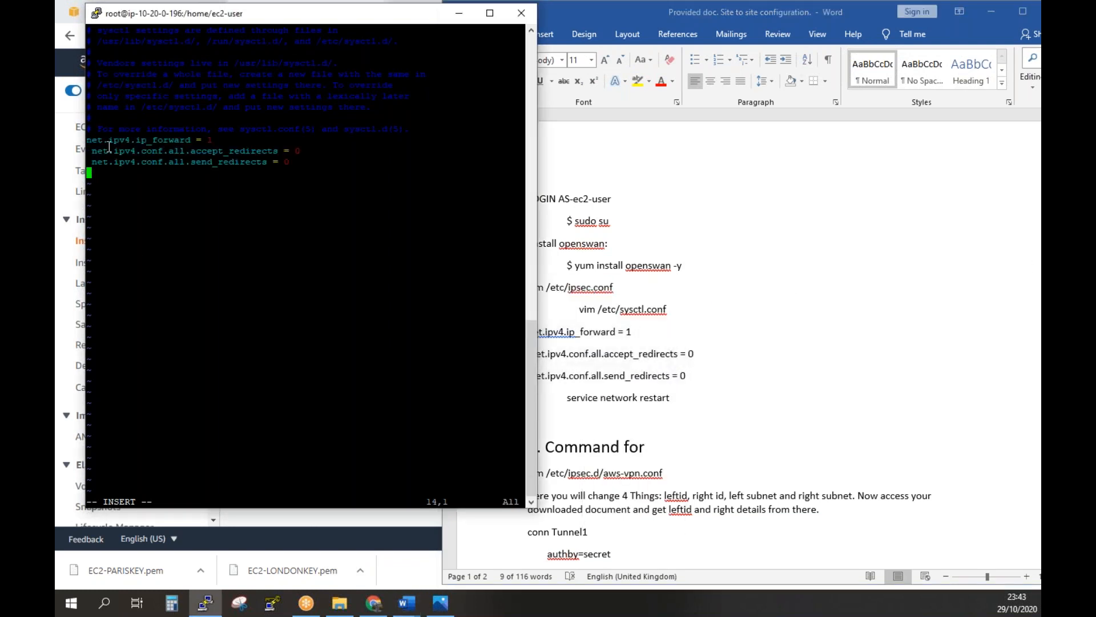
Indent the net.ipv4.ip_forward line by one space to match the other two, and remove the empty line after send_redirects
key("Up")
key("Up")
key("Up")
key("Down")
key("Down")
key("Down")
key("Up")
key("Right")
key("Right")
key("Right")
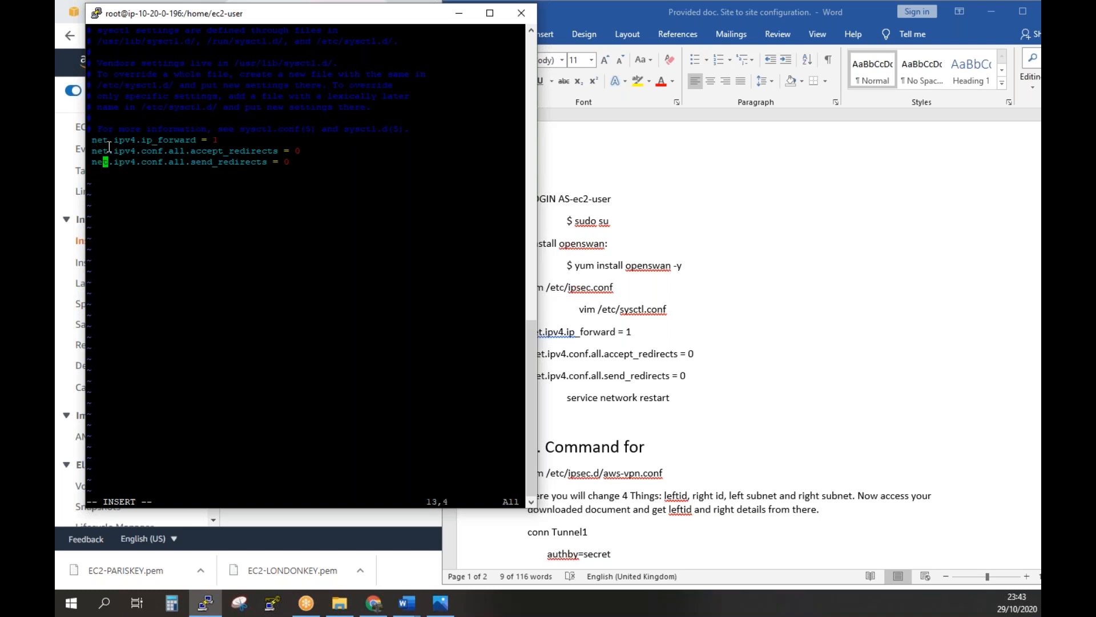
key("Right")
key("Right")
key("Right")
key("Right")
key("Right")
key("Right")
key("Right")
key("Right")
key("Right")
key("Right")
key("Right")
key("Right")
key("Right")
key("Right")
key("Right")
key("Right")
key("Right")
key("Right")
key("Right")
key("Right")
left_click(407, 603)
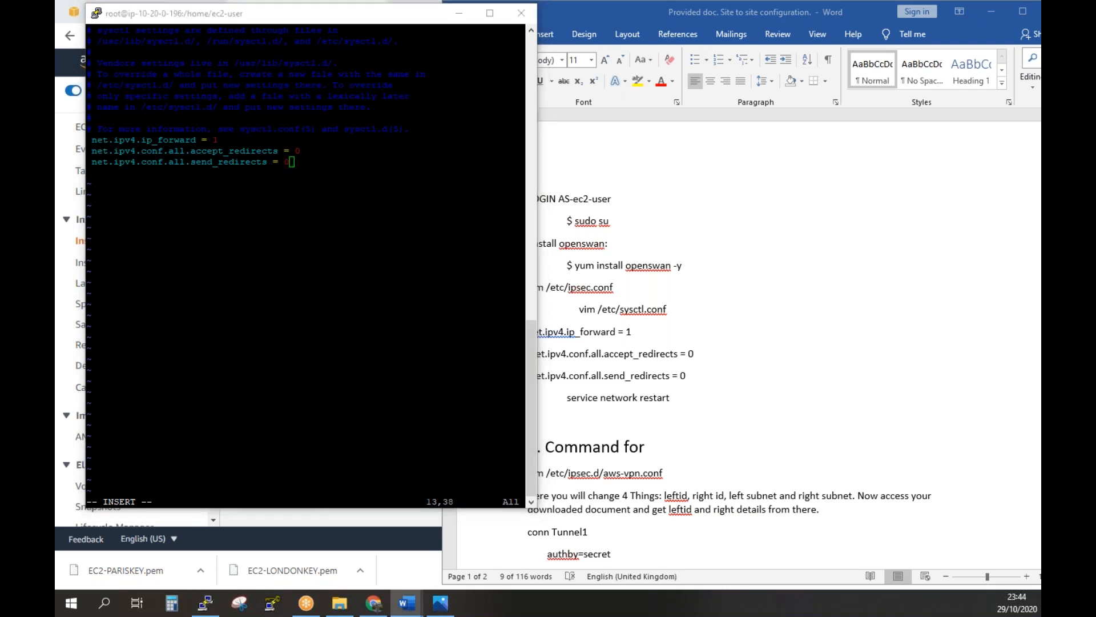
left_click(306, 162)
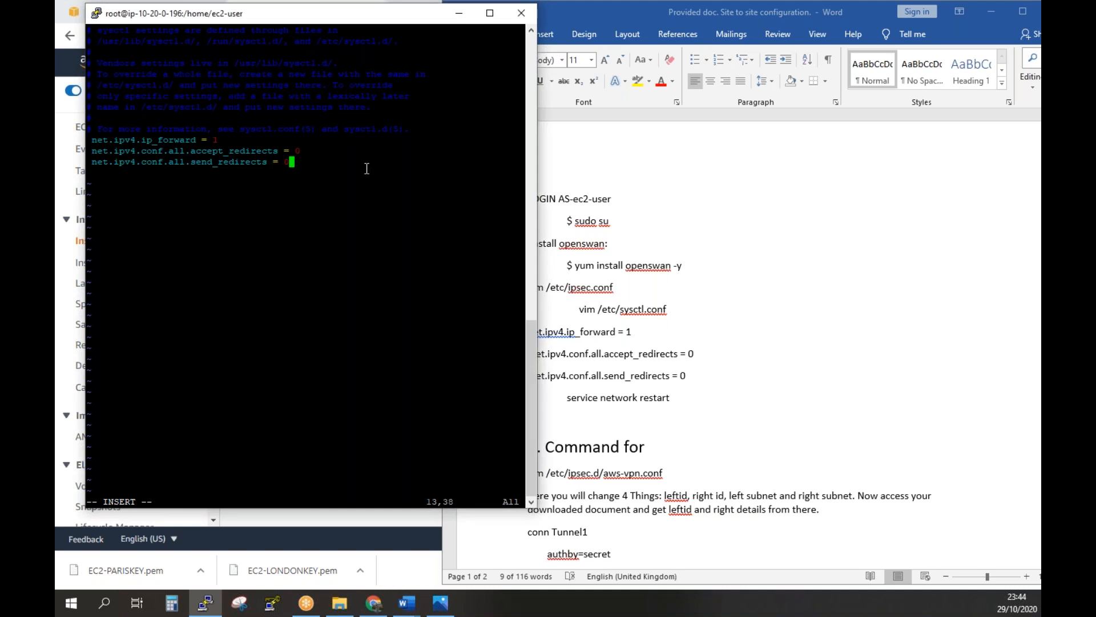
Leave insert mode, then save and quit /etc/sysctl.conf with :wq
type(":")
key("BackSpace")
key("Escape")
type(":wq")
key("Return")
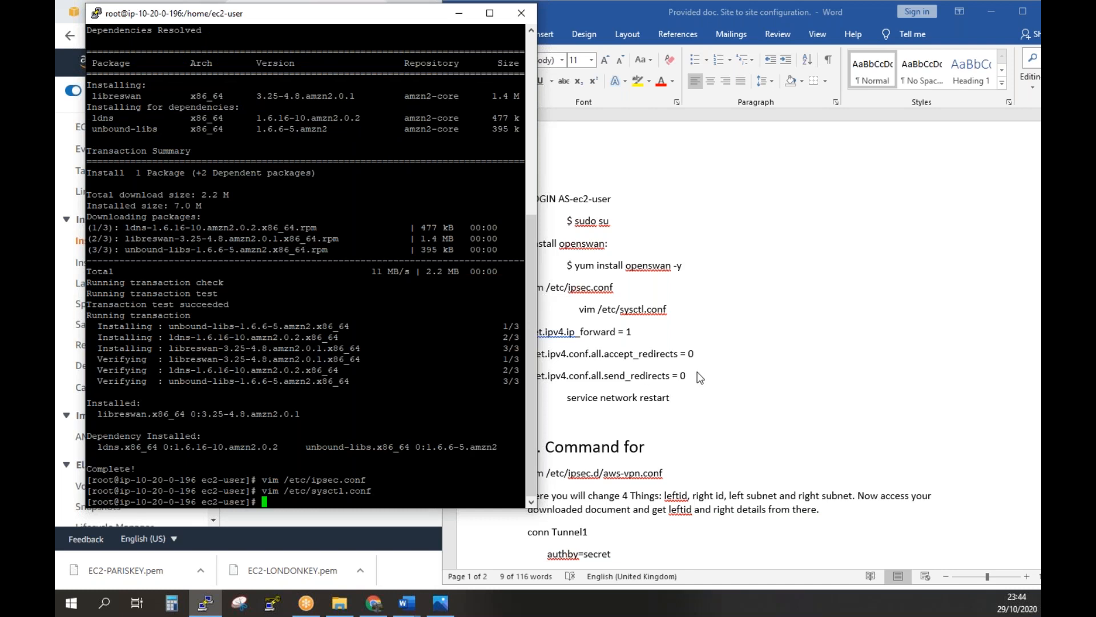
Copy the service network restart command from the Word document and run it in the SSH terminal
left_click_drag(698, 386, 529, 330)
left_click(681, 399)
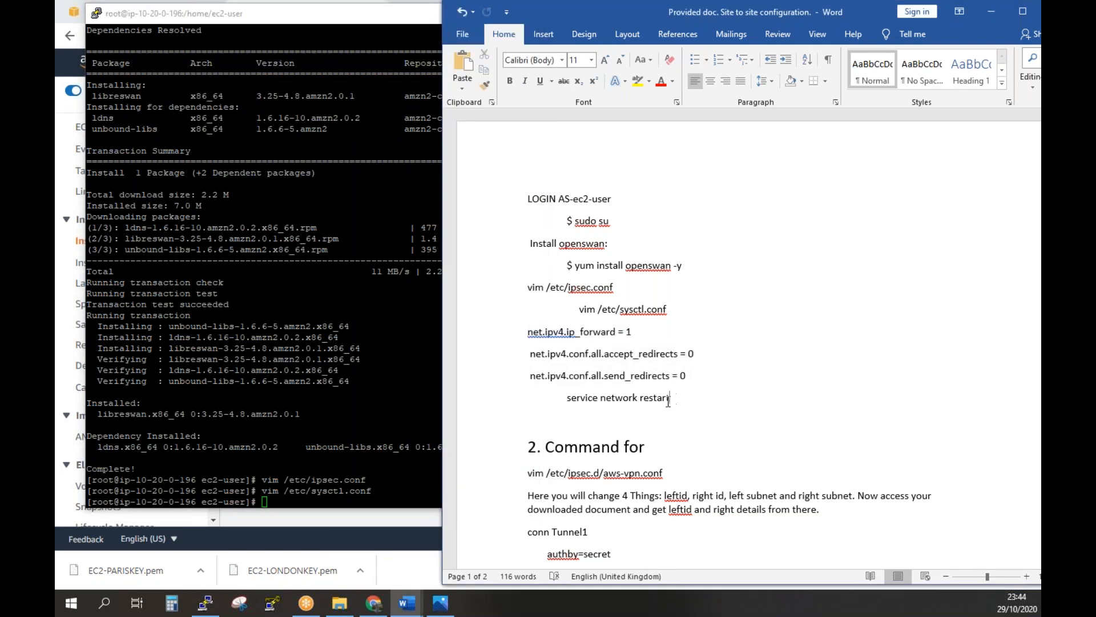
left_click_drag(634, 399, 588, 398)
key("ctrl+c")
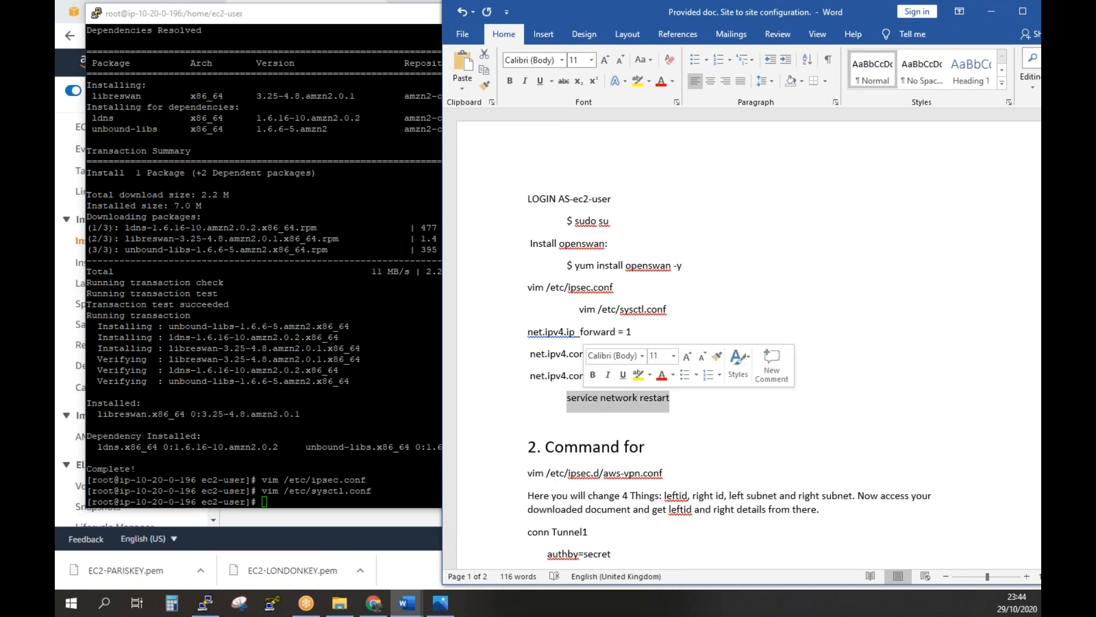
right_click(588, 399)
left_click(616, 234)
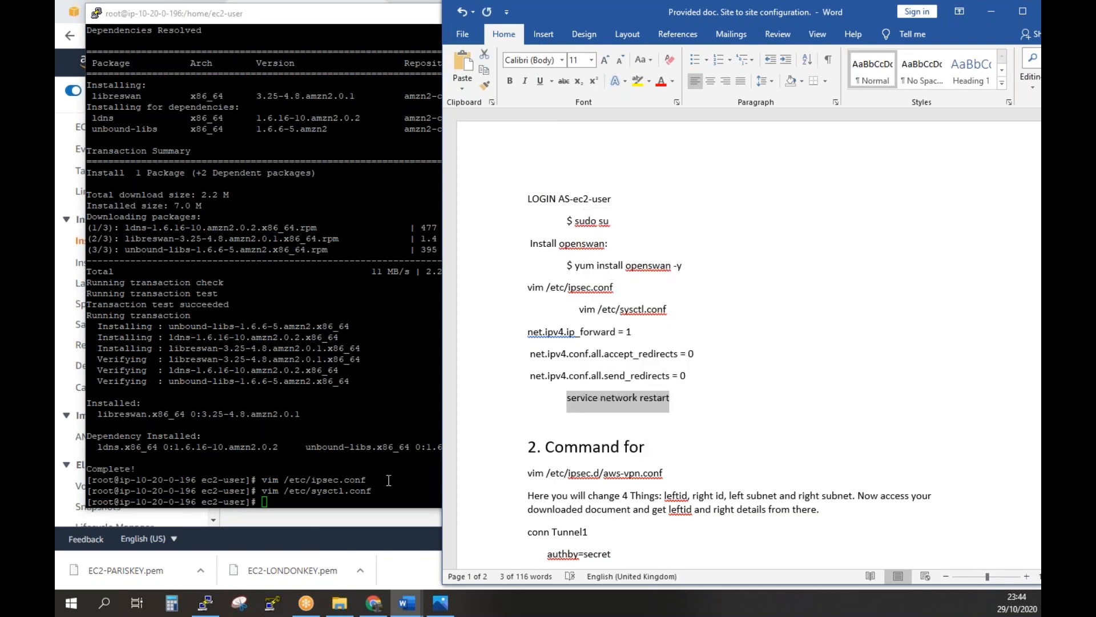
left_click(327, 501)
right_click(328, 501)
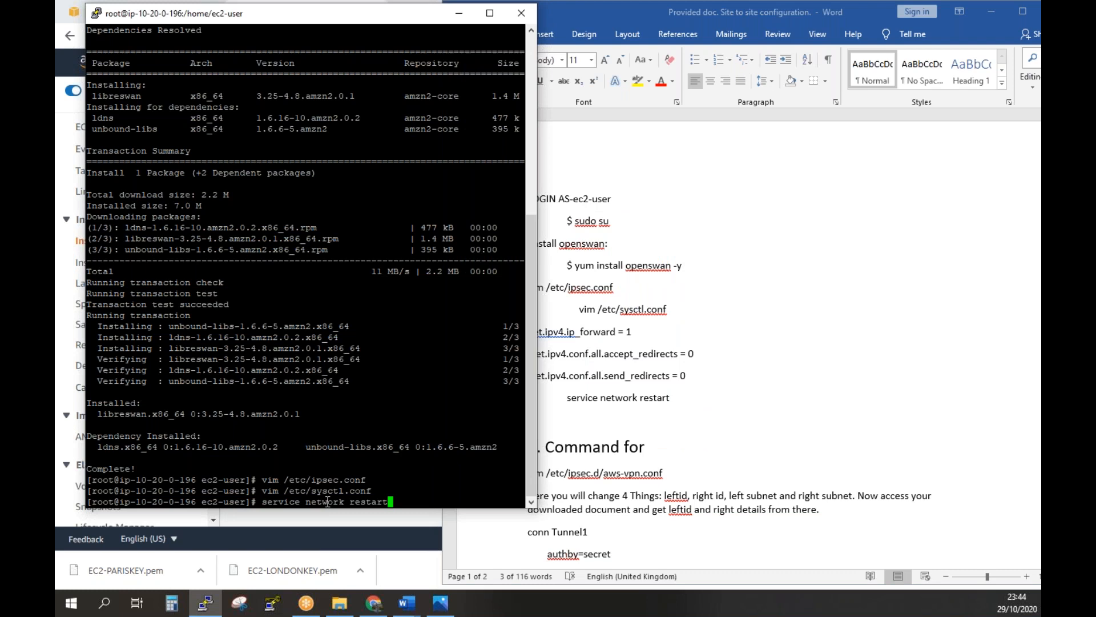
key("Return")
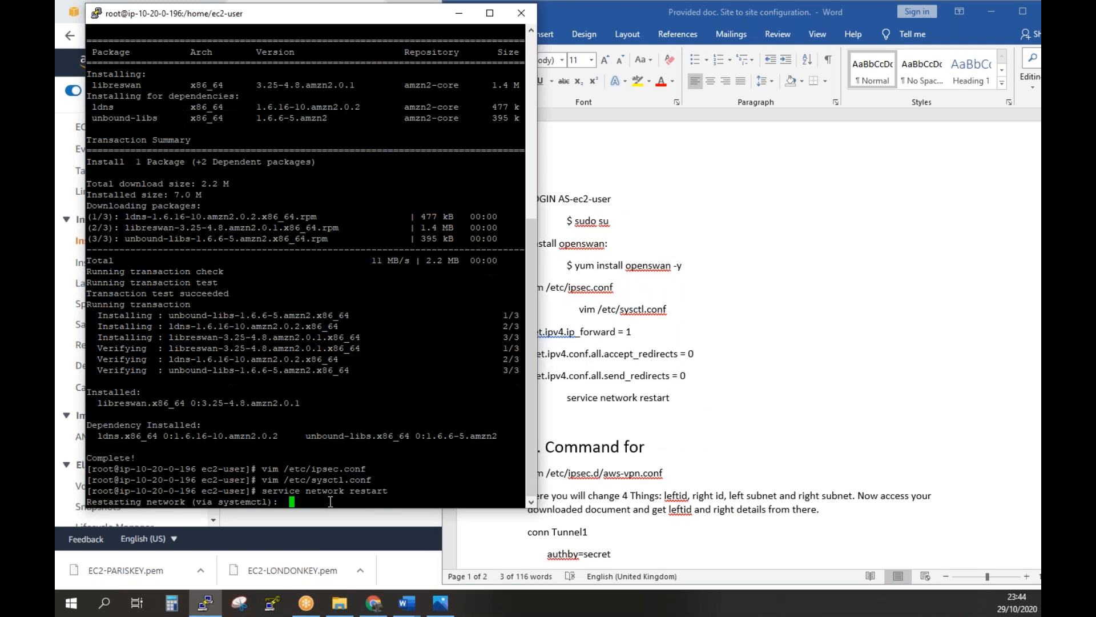
Review section 2 of the Word document, then switch to the London region's VPN Connections page in Chrome
left_click(884, 441)
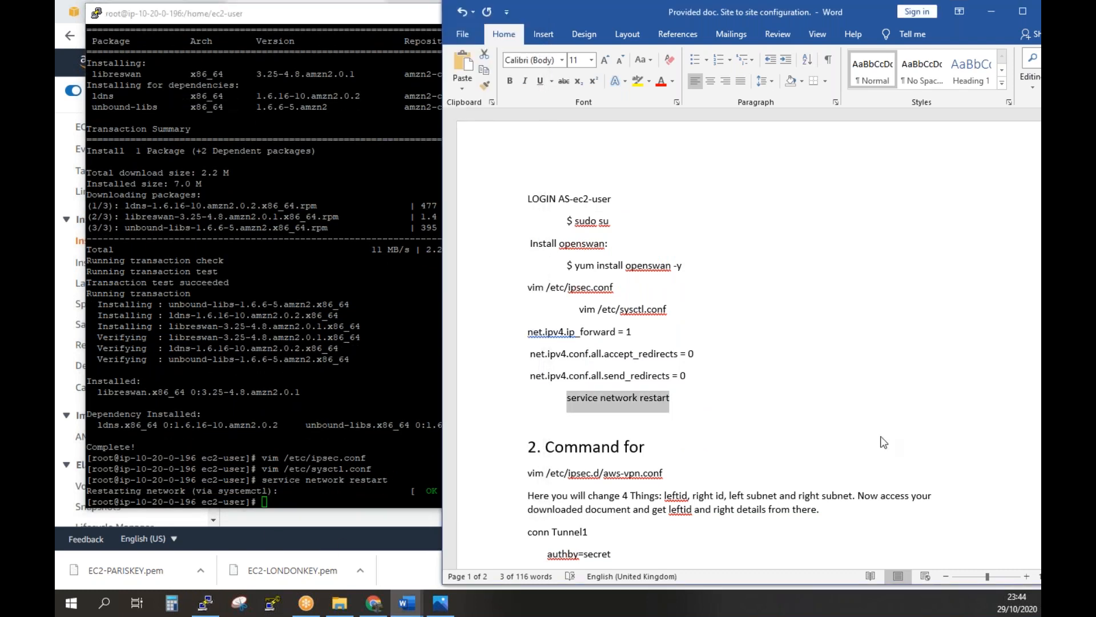
scroll(884, 442, "down", 4)
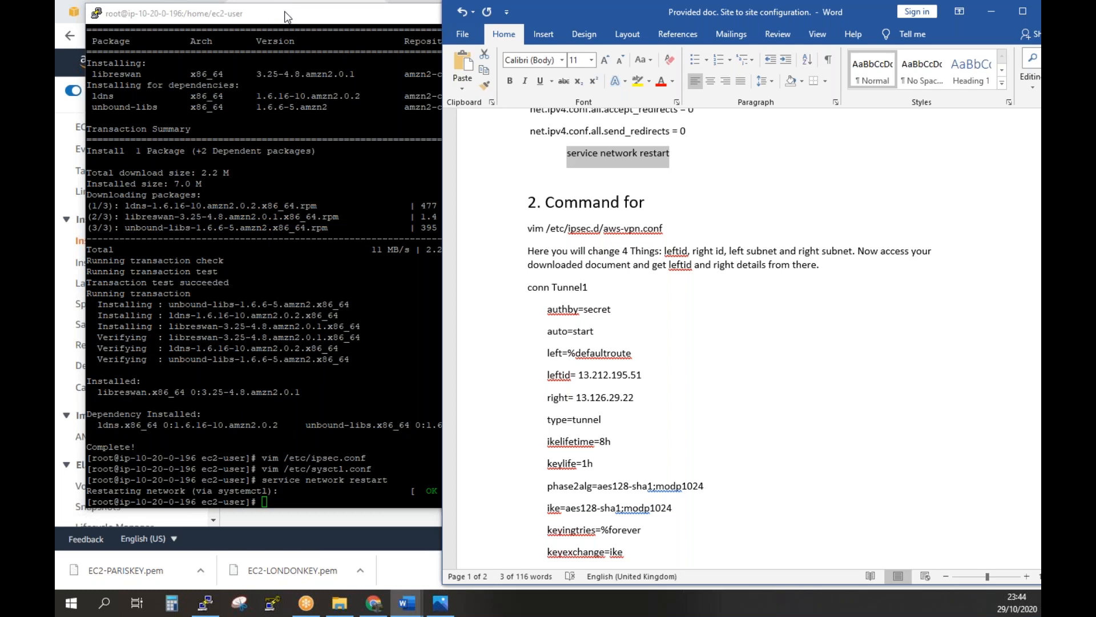
left_click_drag(289, 20, 305, 75)
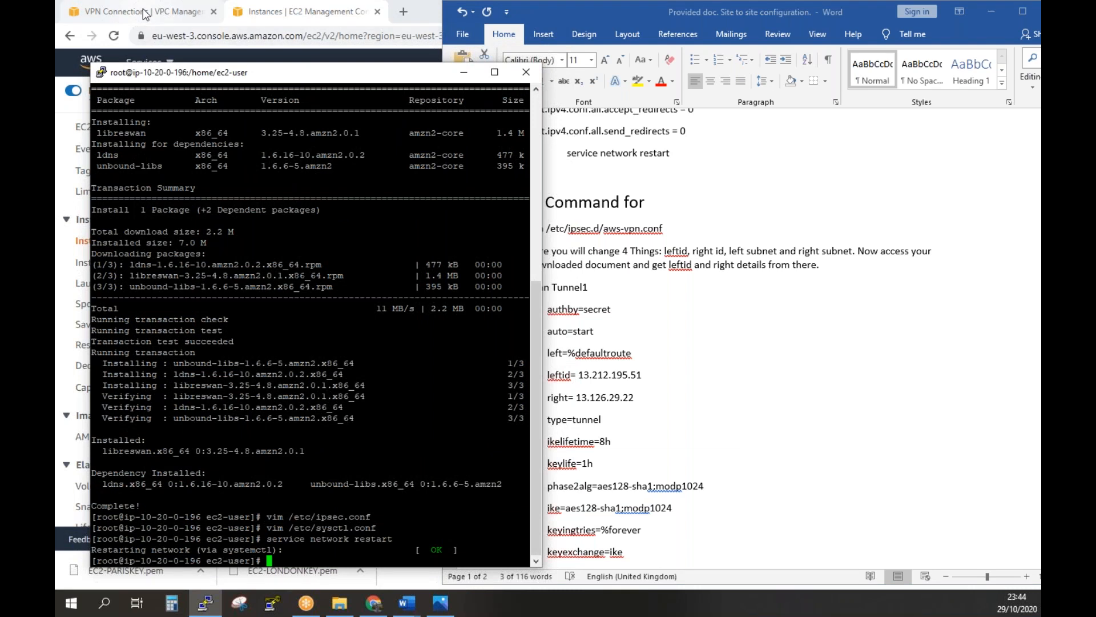
left_click(144, 14)
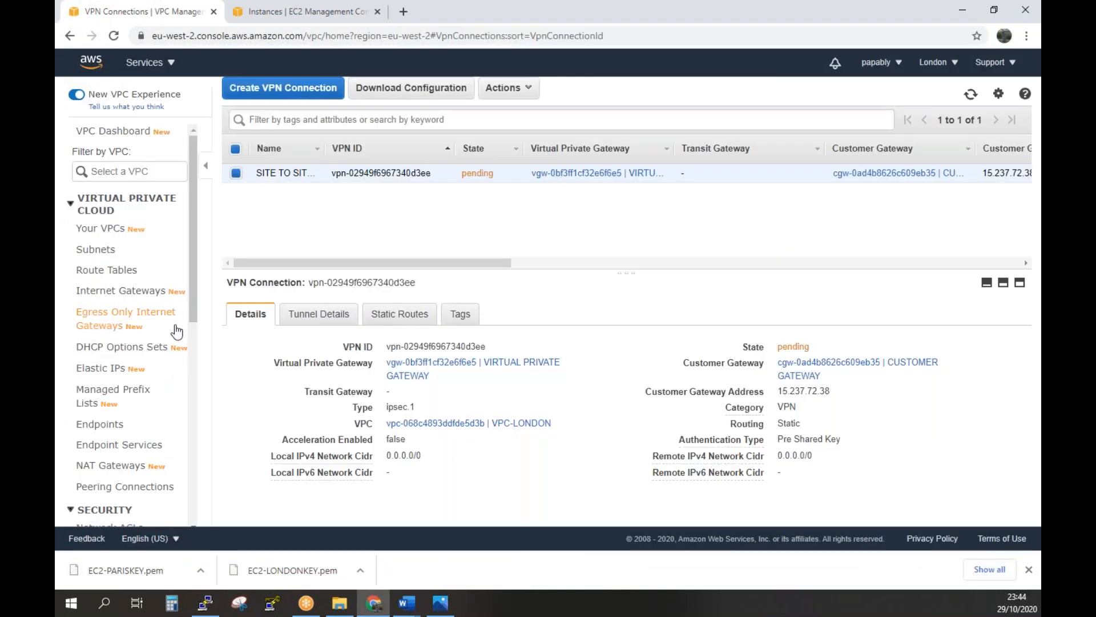
scroll(175, 331, "down", 7)
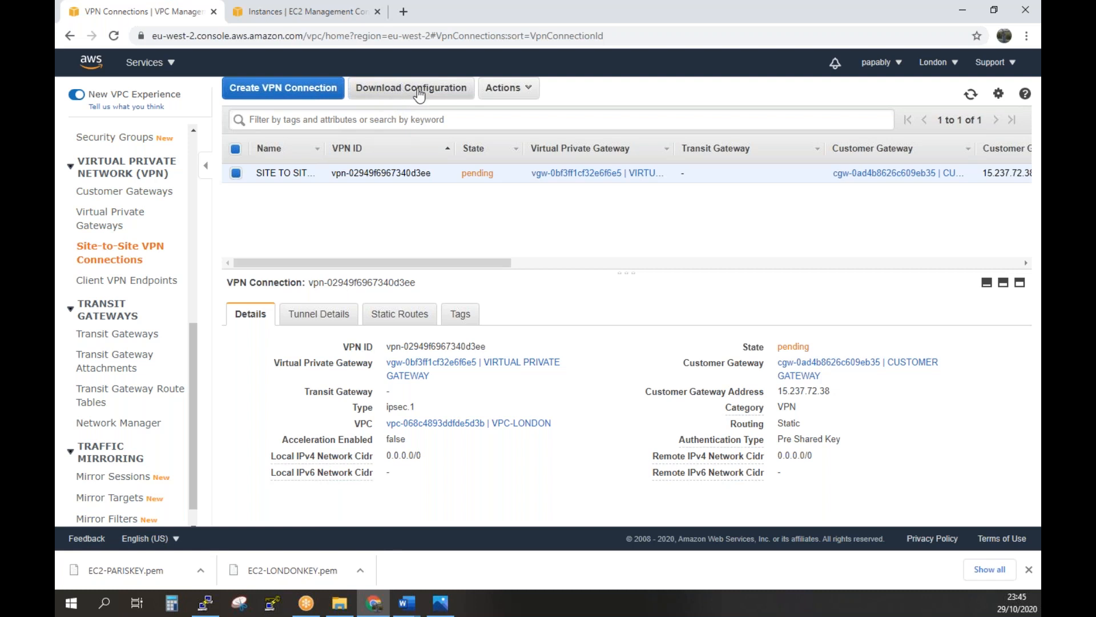
Download the VPN connection's configuration with Generic as vendor and platform and Vendor Agnostic as software, and close the dialog
left_click(420, 94)
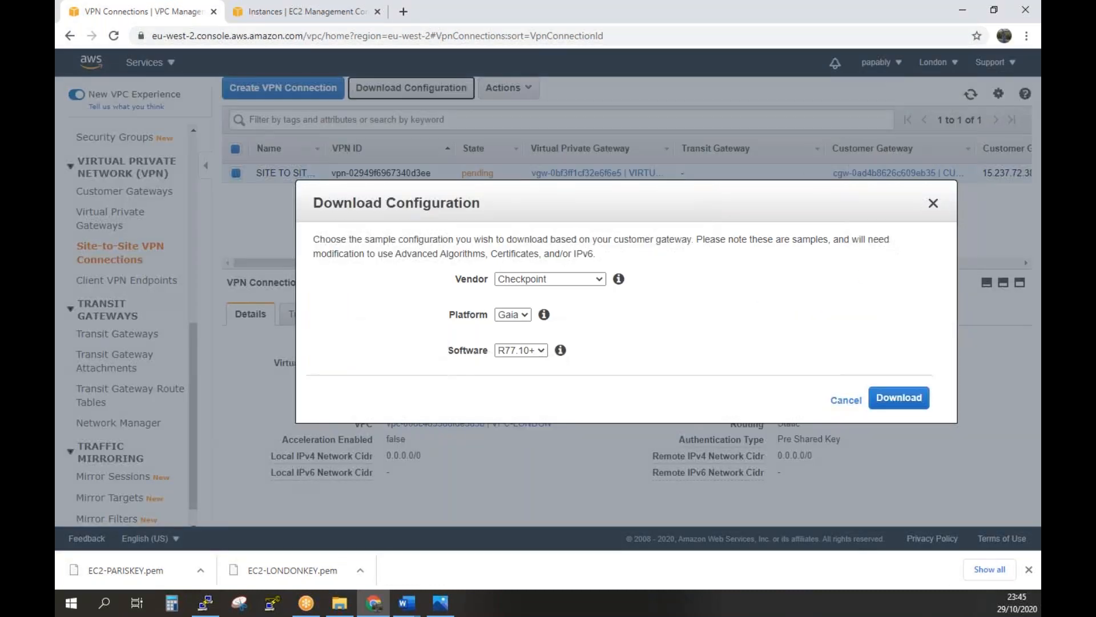
left_click(597, 279)
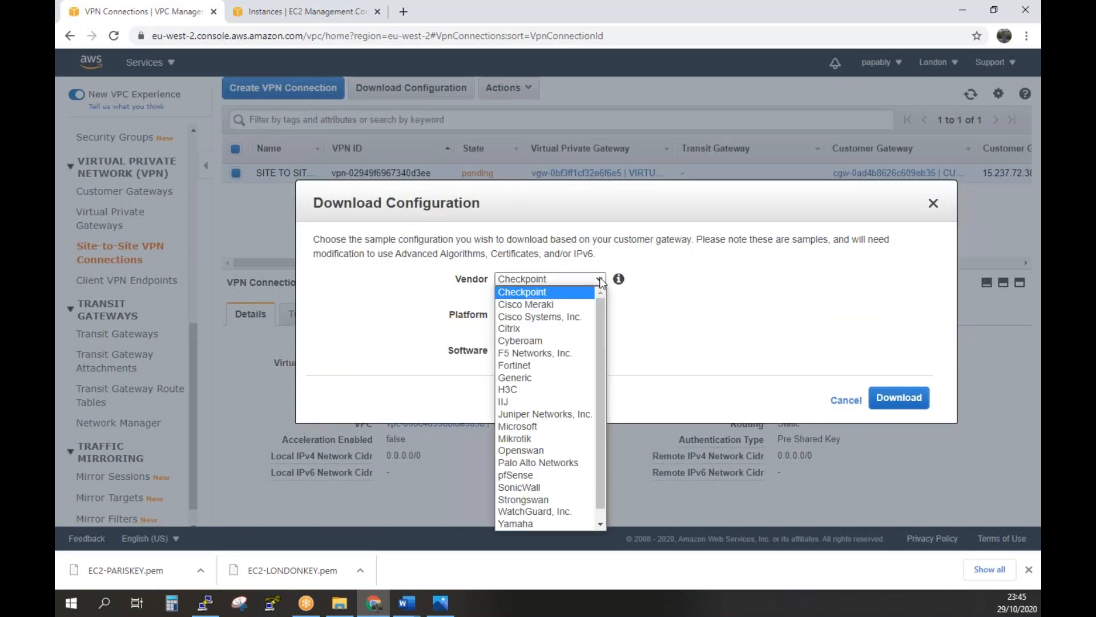
left_click(565, 378)
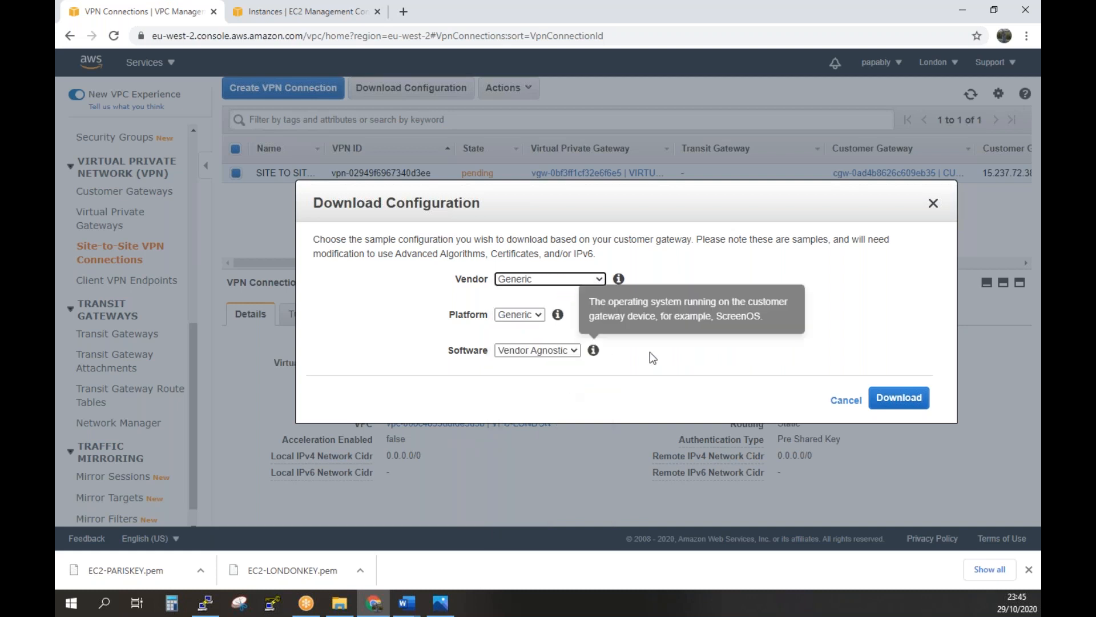
left_click(898, 399)
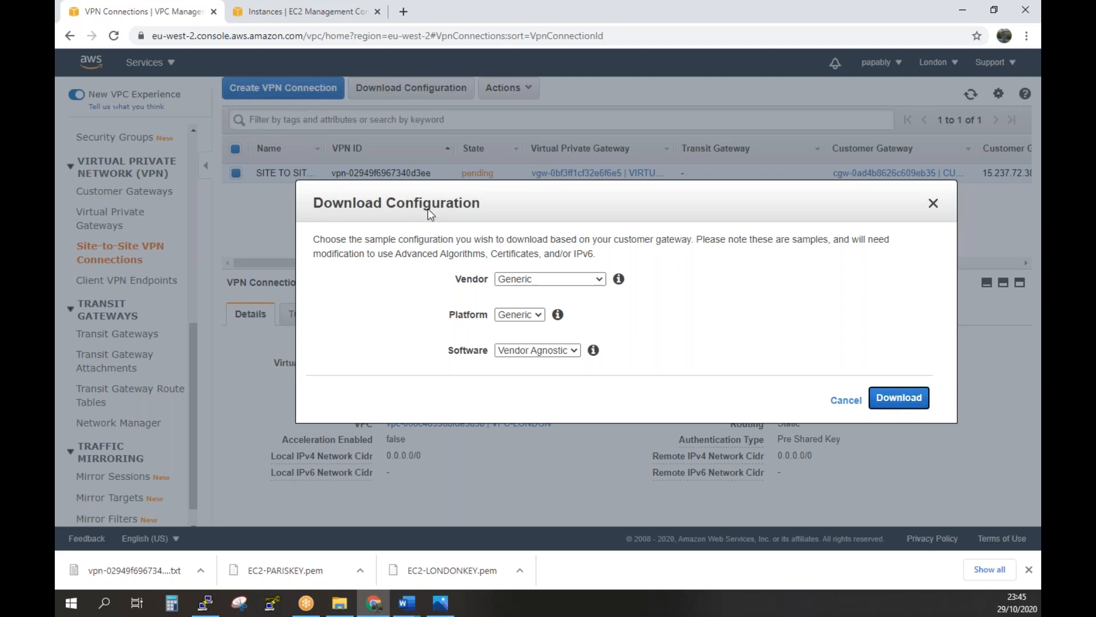
left_click_drag(504, 197, 462, 250)
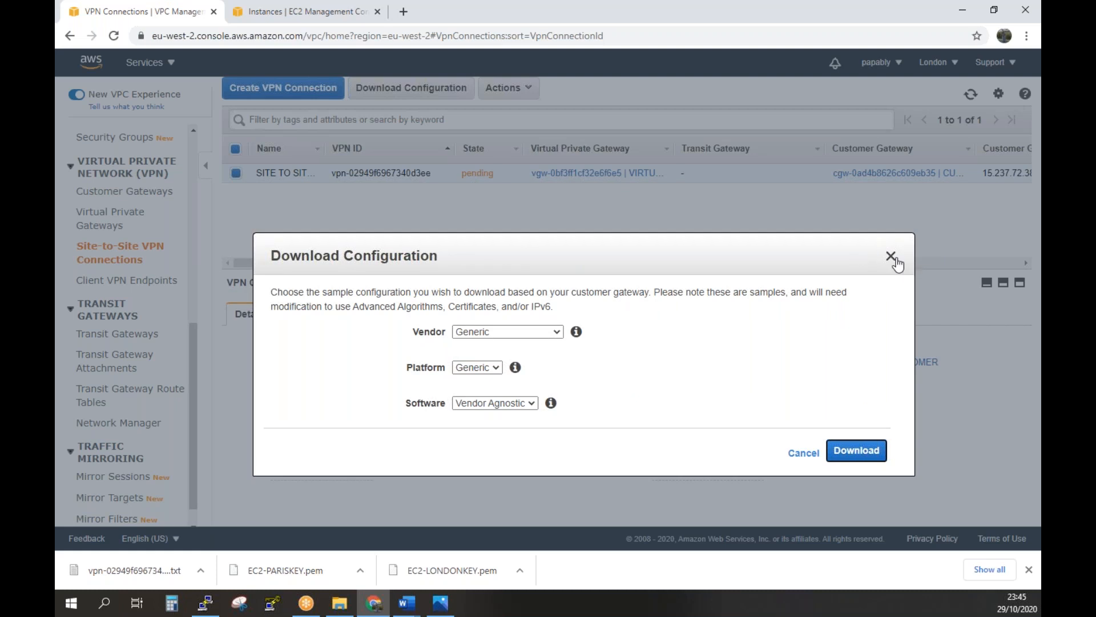
left_click(891, 257)
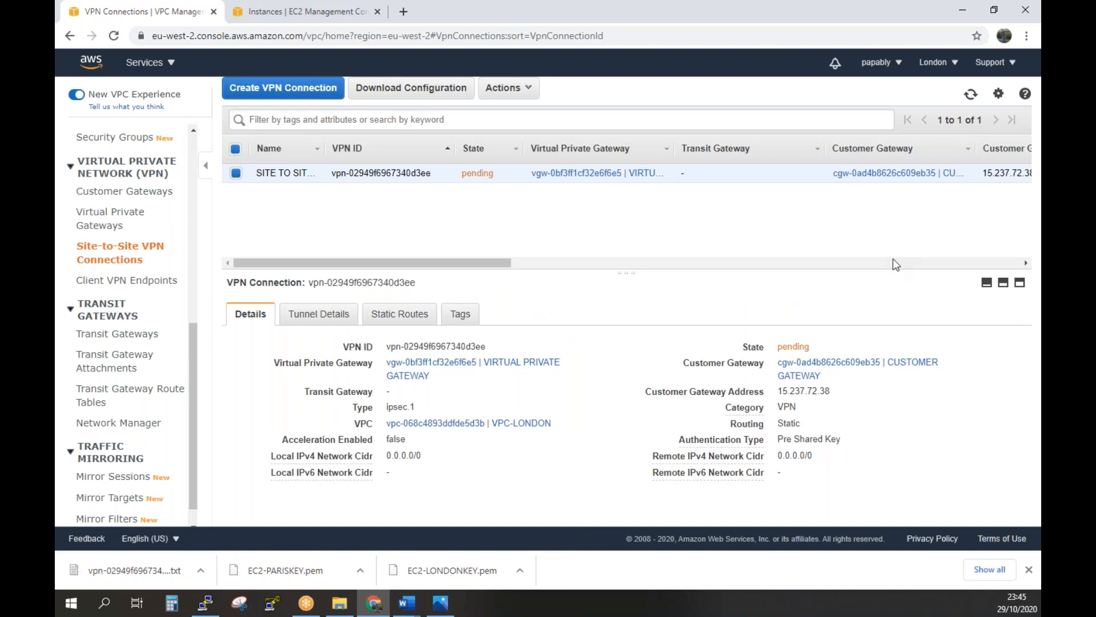
Reload the VPN Connections page and show the downloaded configuration text file in its folder
left_click(113, 35)
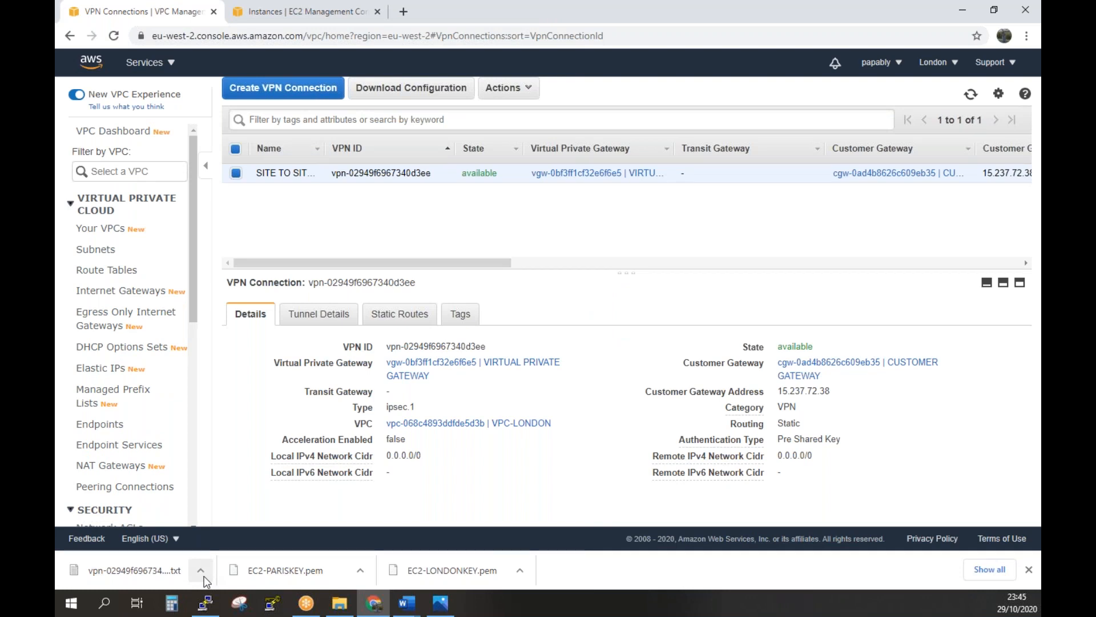
left_click(204, 576)
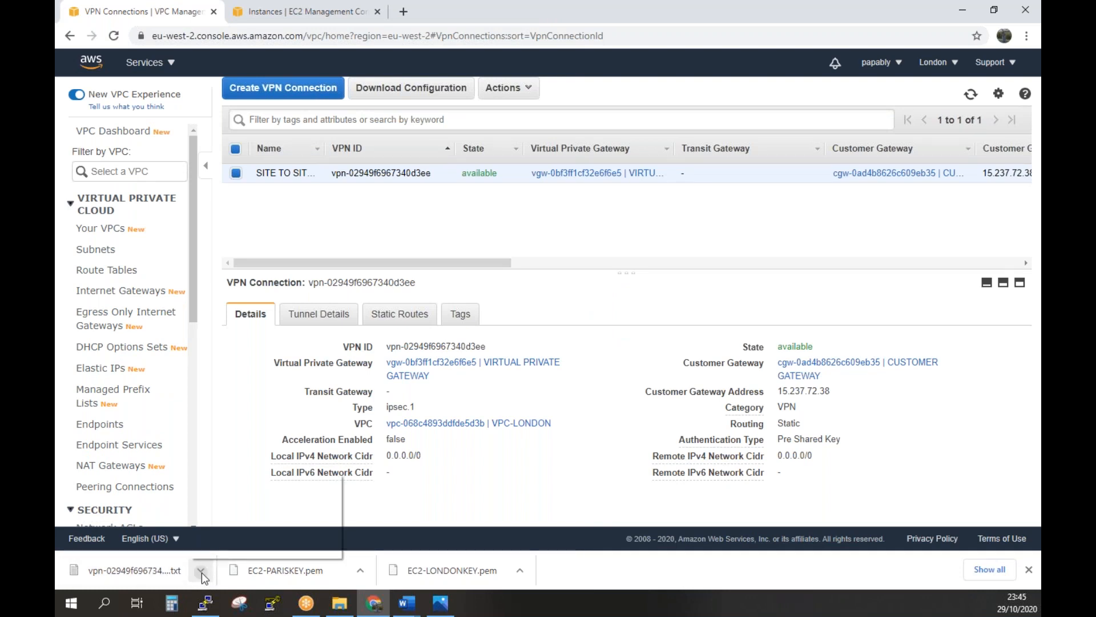
left_click(249, 526)
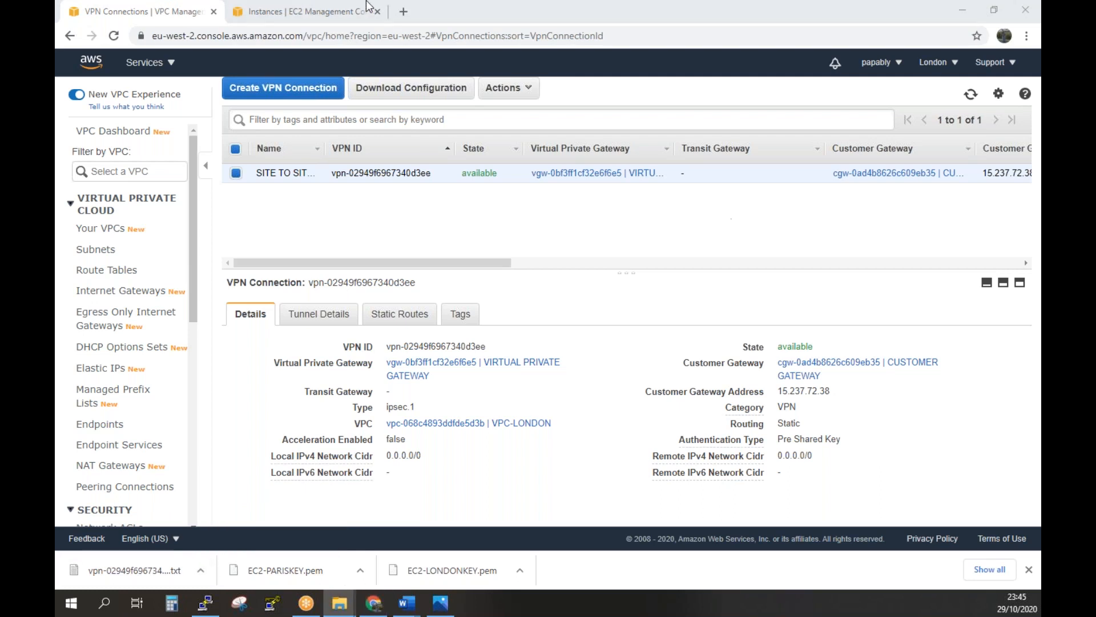
Download the Generic, Vendor Agnostic configuration file again for the site-to-site VPN connection and close the dialog
left_click(456, 93)
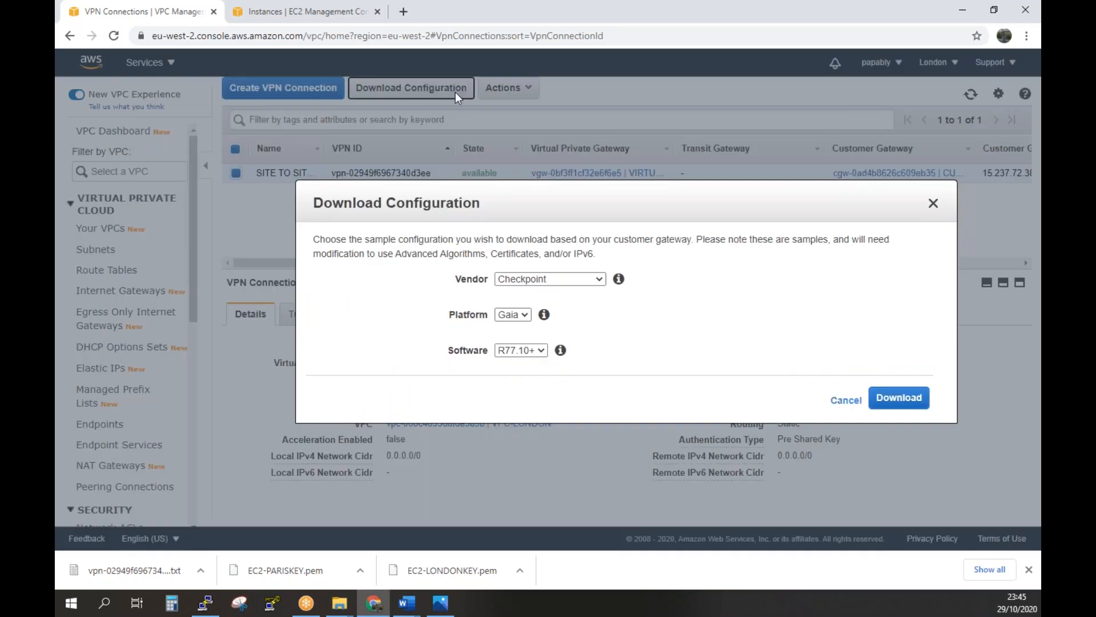
left_click(585, 278)
left_click(561, 378)
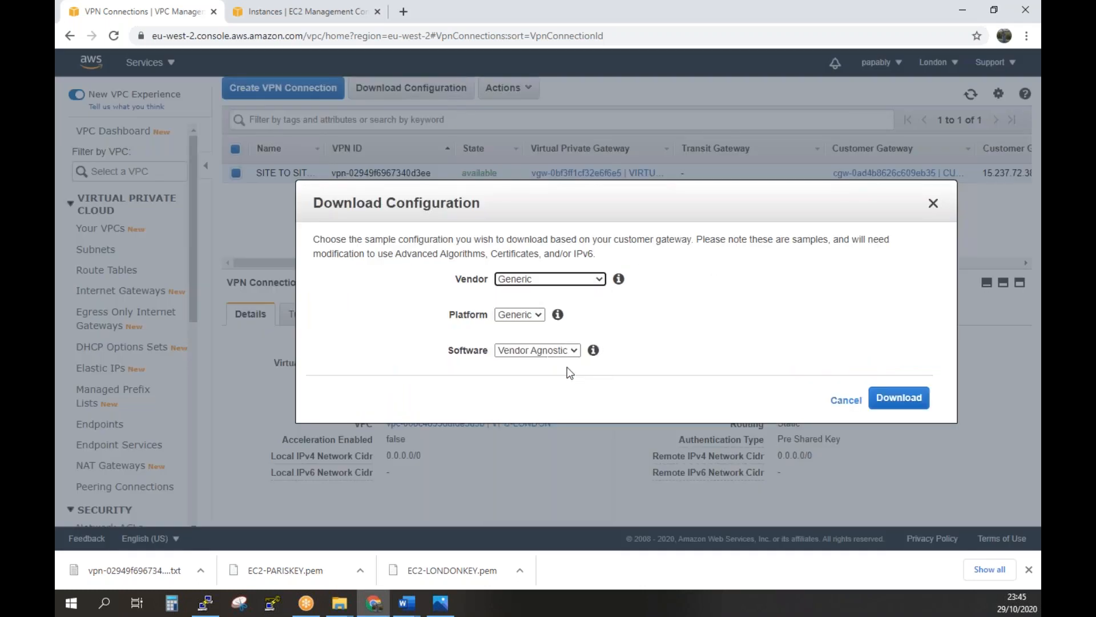
left_click(914, 403)
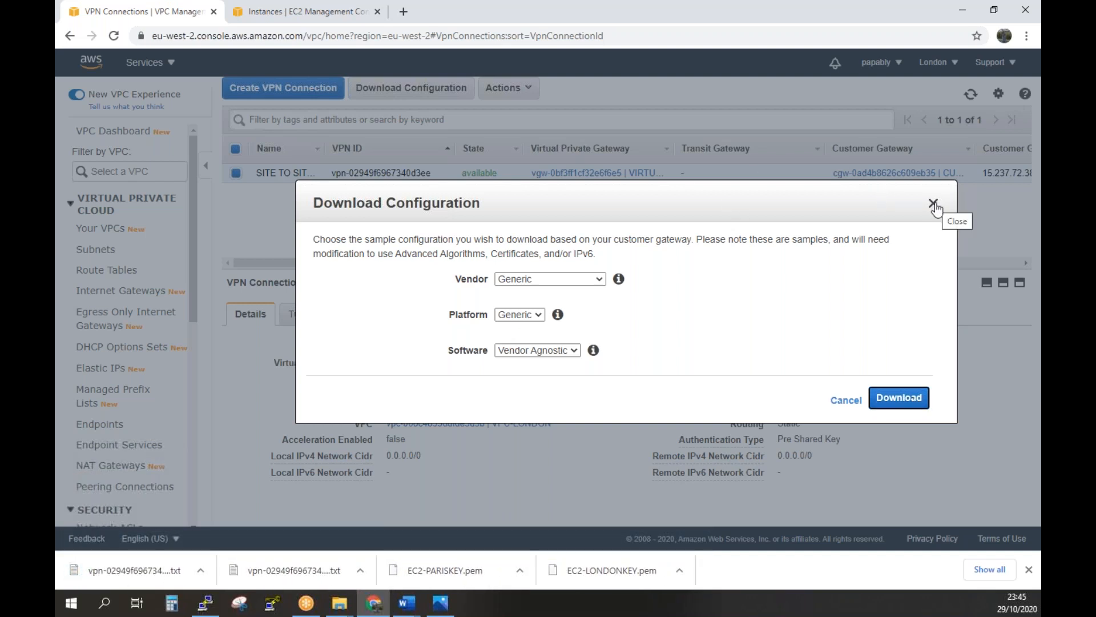
left_click(933, 204)
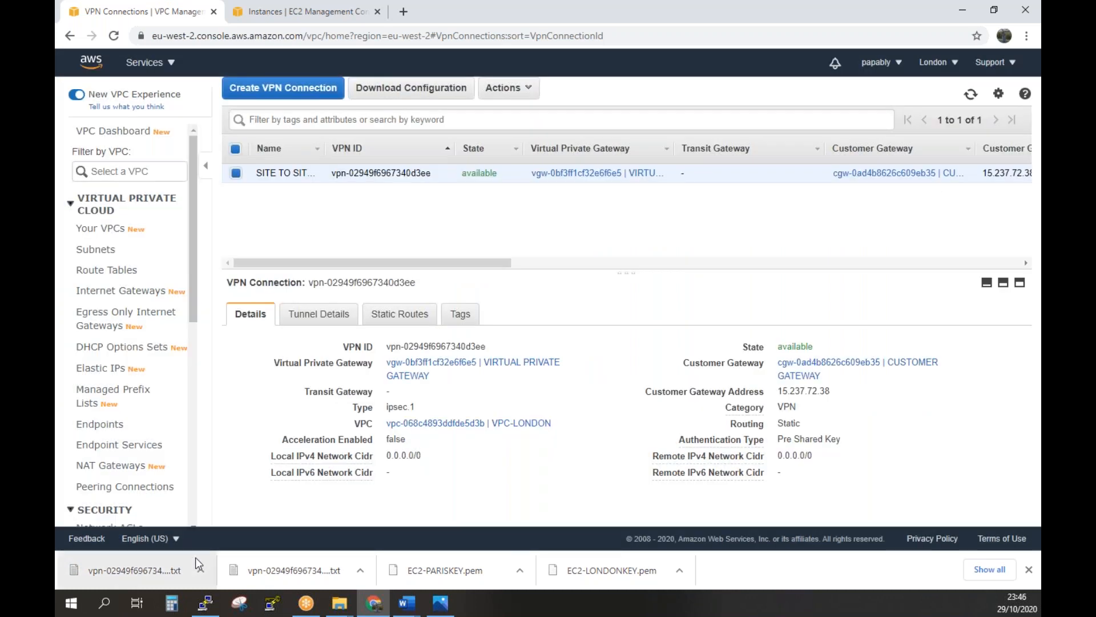
Open the most recently downloaded VPN configuration text file in Notepad
left_click(202, 571)
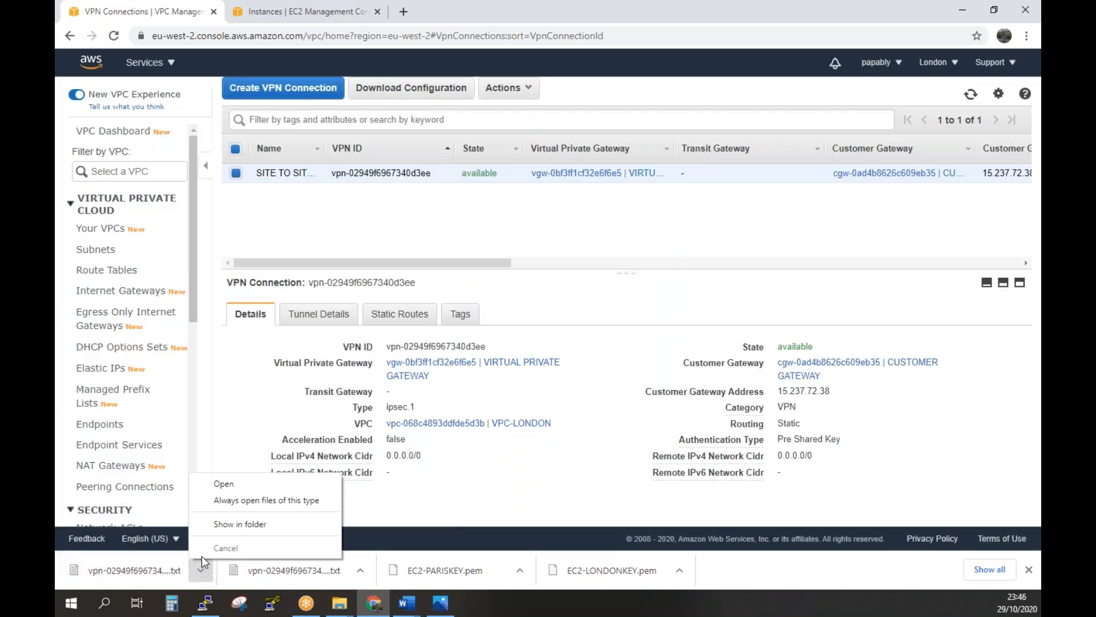
left_click(222, 485)
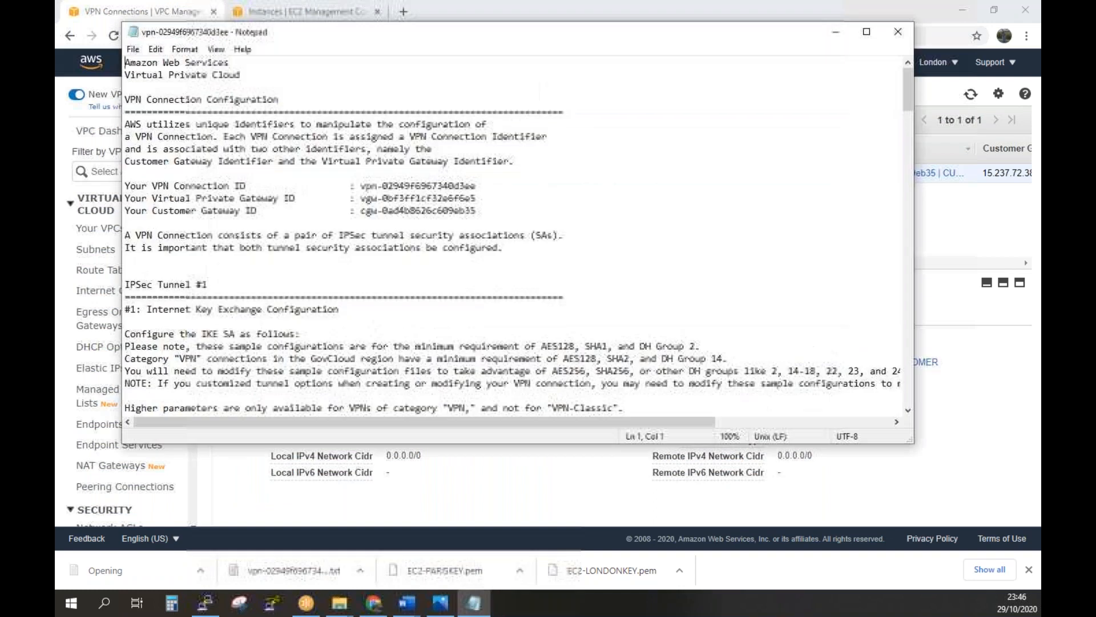
left_click(435, 358)
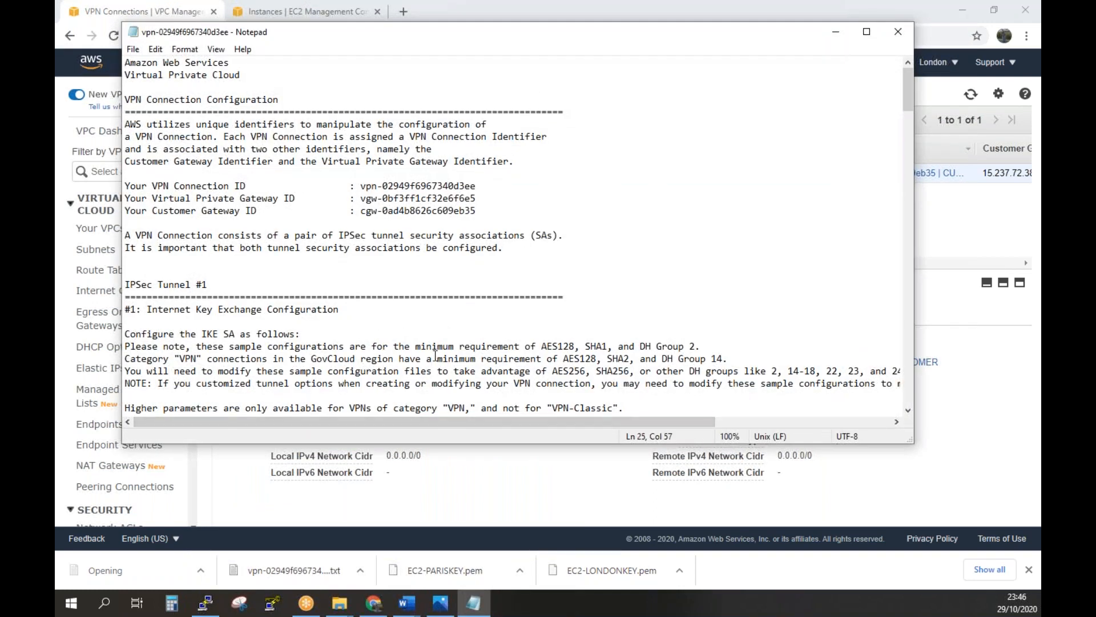
Copy the Customer Gateway outside IP address, 15.237.72.38, from the IPSec Tunnel #1 section of the configuration file
scroll(436, 355, "down", 1)
scroll(435, 355, "down", 5)
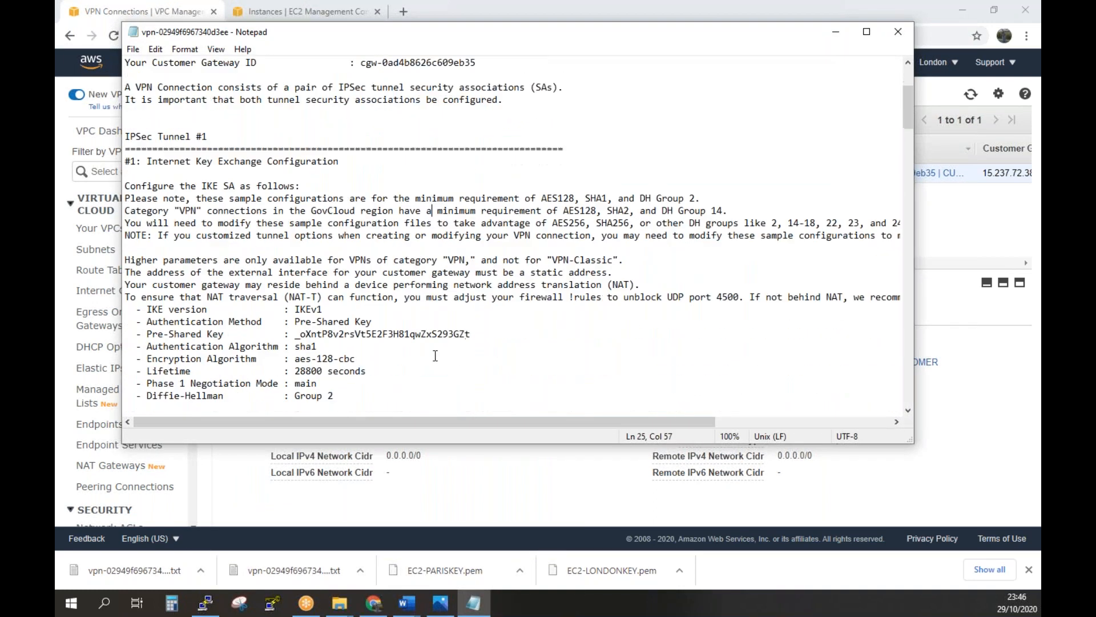
scroll(435, 355, "down", 13)
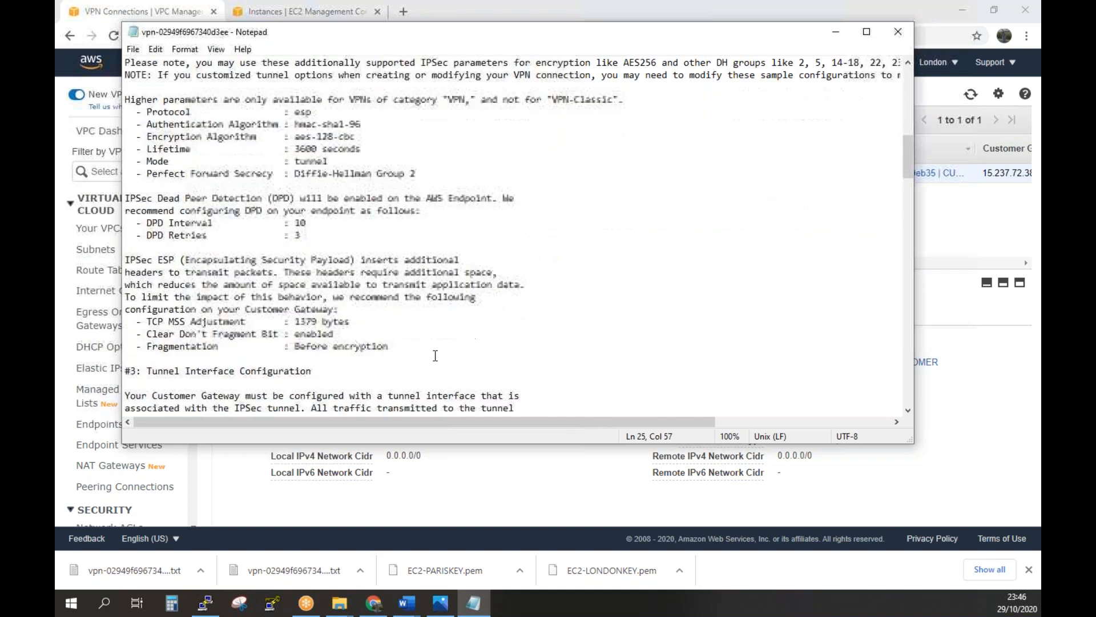
scroll(435, 356, "down", 1)
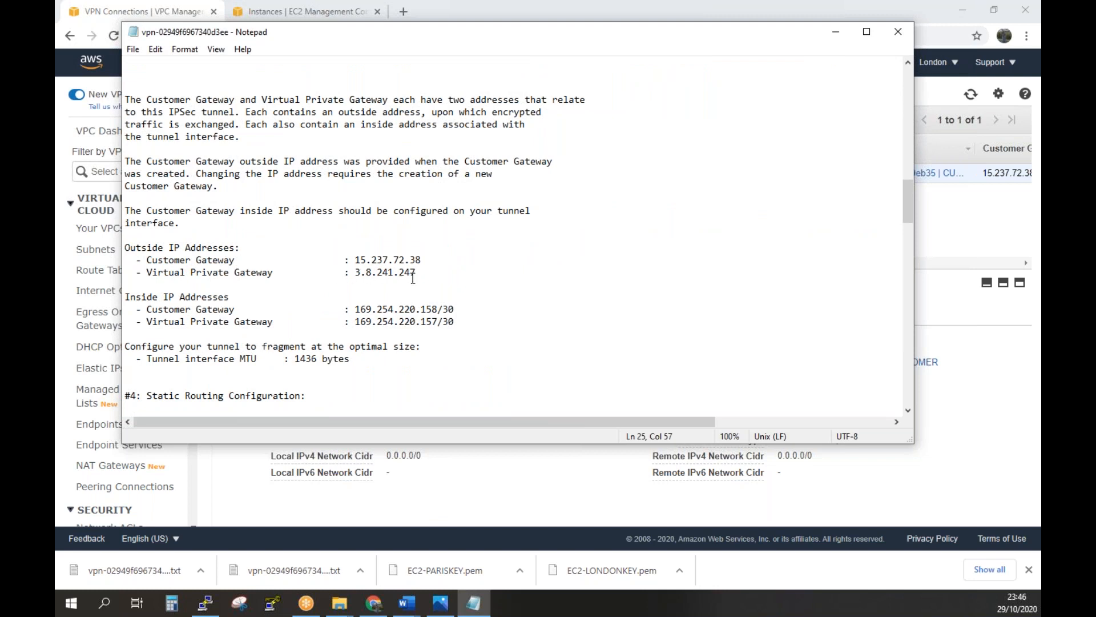
left_click(421, 259)
left_click_drag(421, 259, 355, 260)
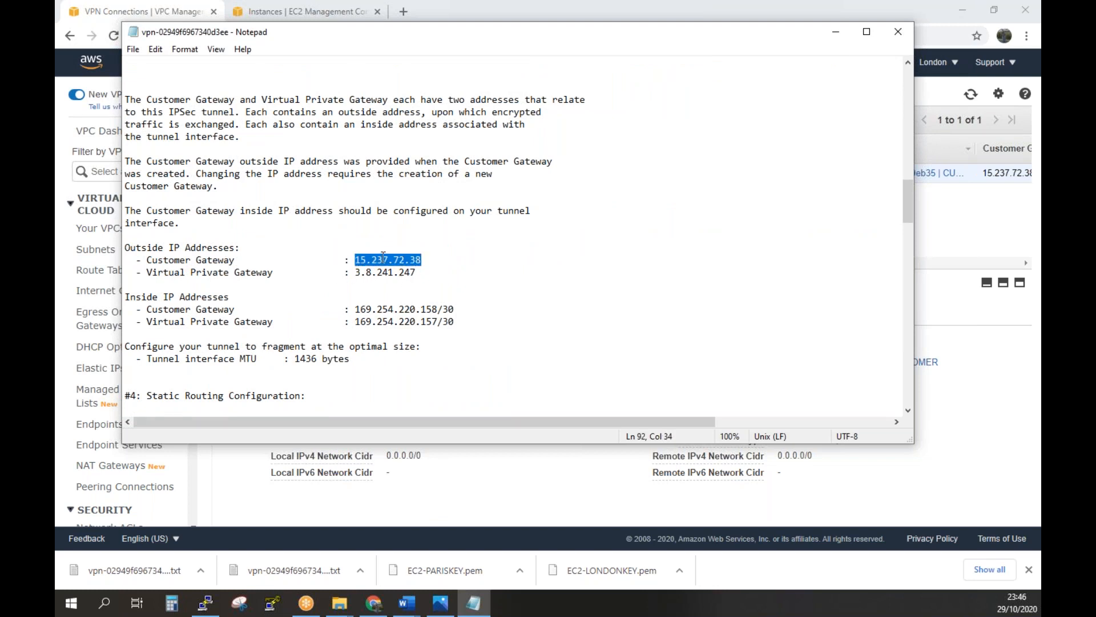
right_click(382, 258)
left_click(415, 301)
Switch to the Word template and replace the leftid address under conn Tunnel1 with the copied Customer Gateway IP, 15.237.72.38
left_click(405, 604)
left_click(321, 532)
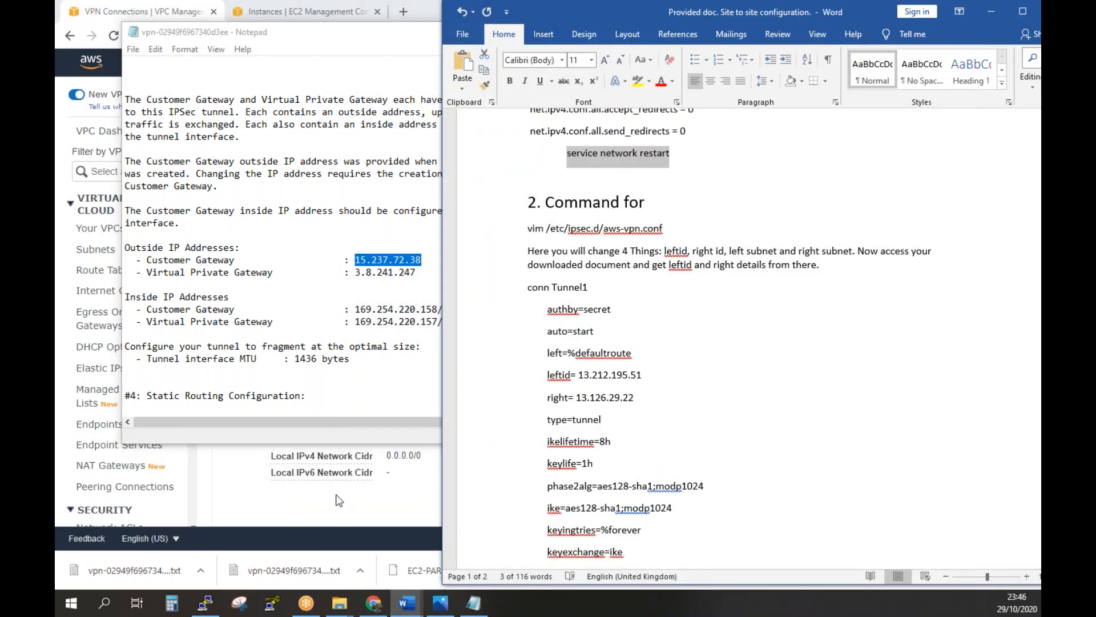
left_click(724, 398)
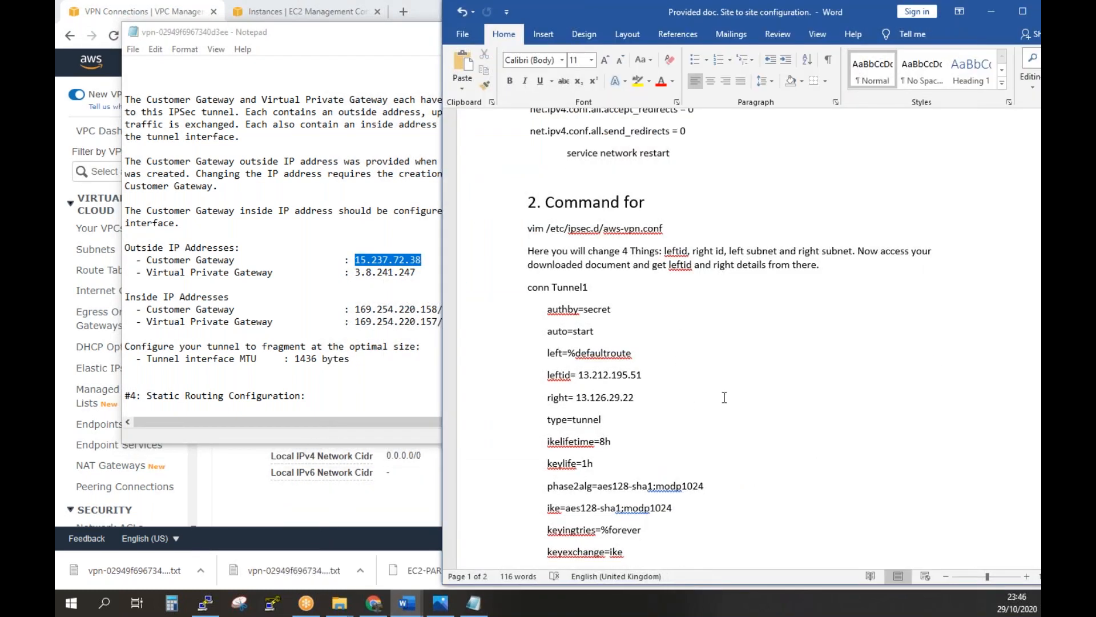
scroll(724, 398, "down", 1)
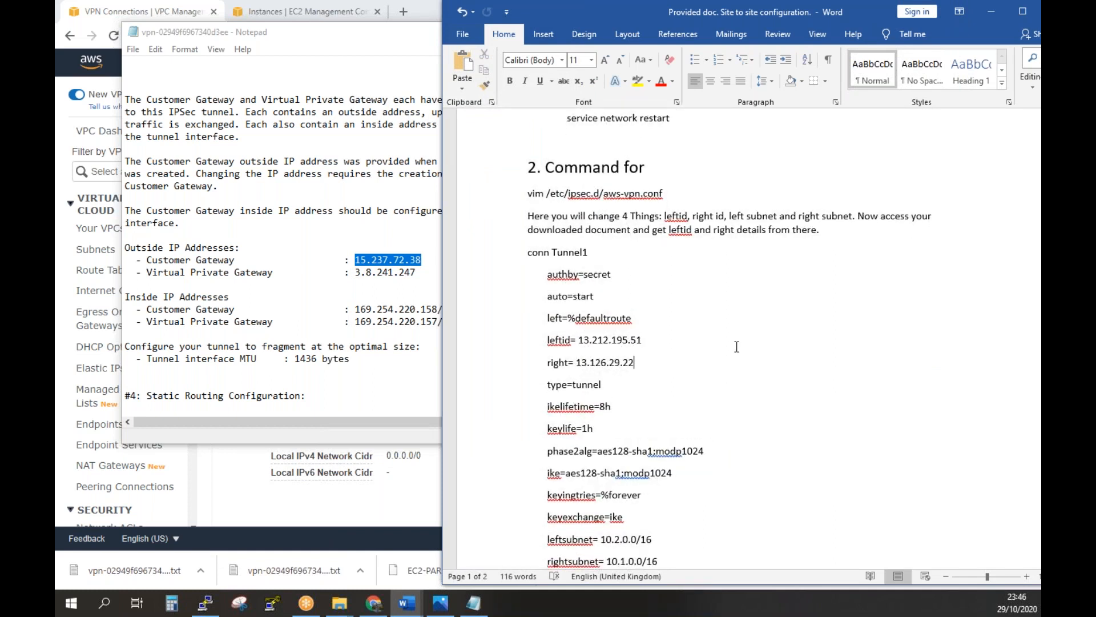
key("alt+Tab")
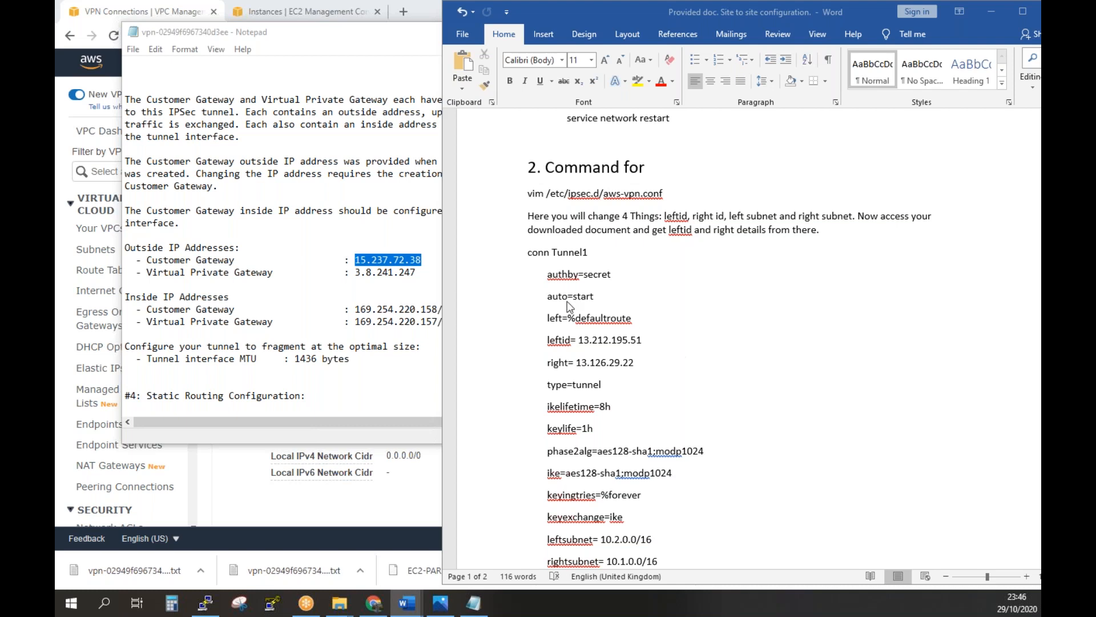
left_click(653, 354)
left_click_drag(643, 340, 586, 338)
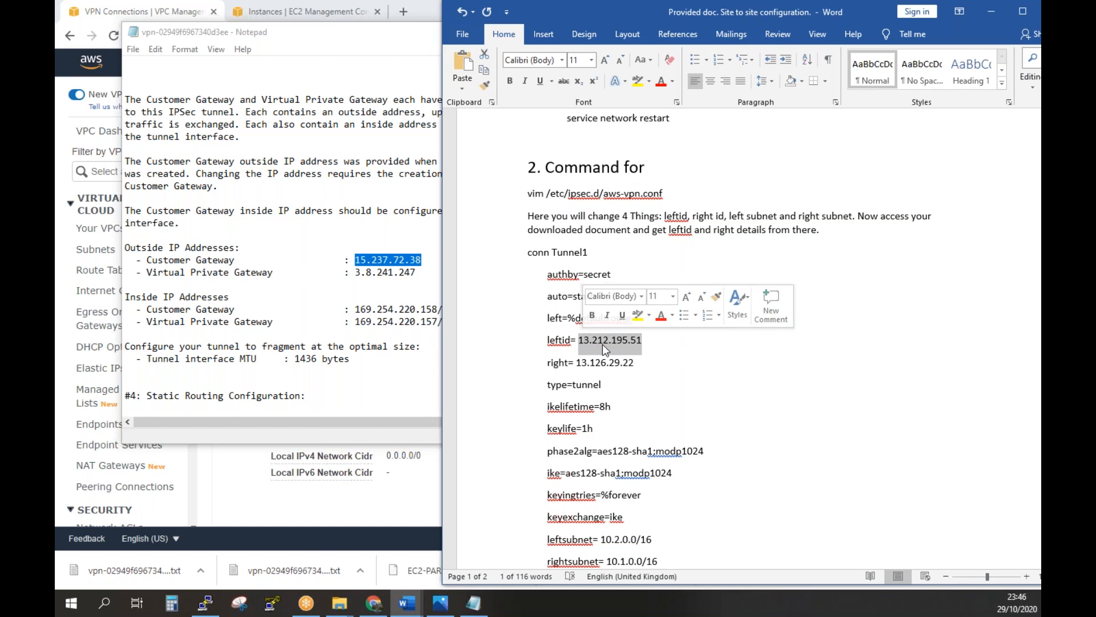
right_click(603, 343)
left_click(631, 407)
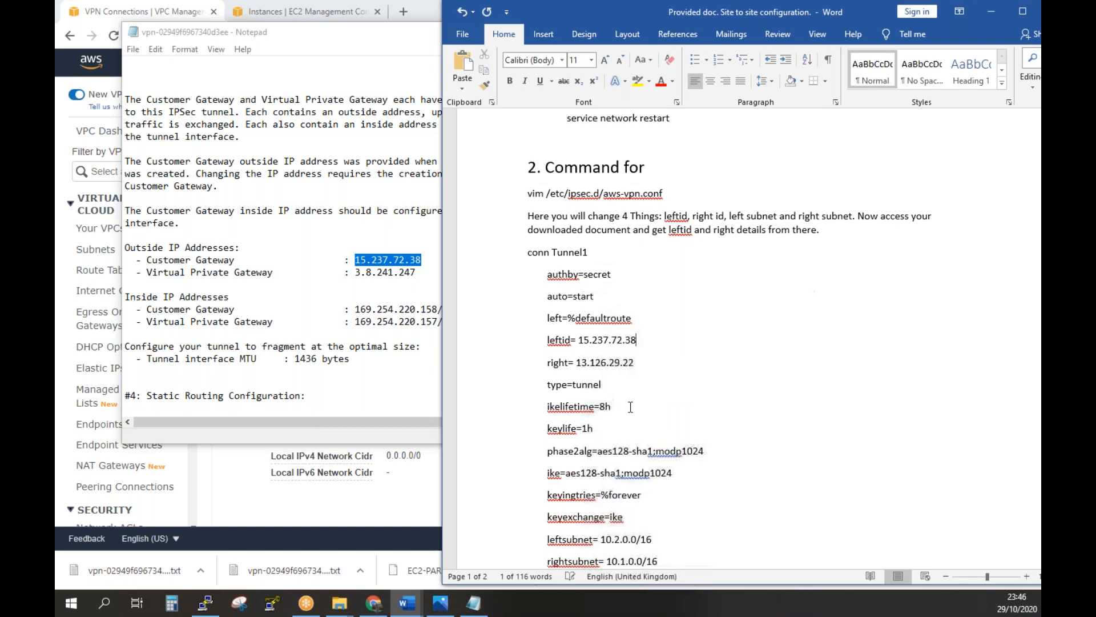
Copy the Virtual Private Gateway outside IP, 3.8.241.247, from the Notepad configuration file and paste it over the right address in the Word template
left_click(378, 297)
left_click_drag(416, 272, 355, 278)
right_click(375, 271)
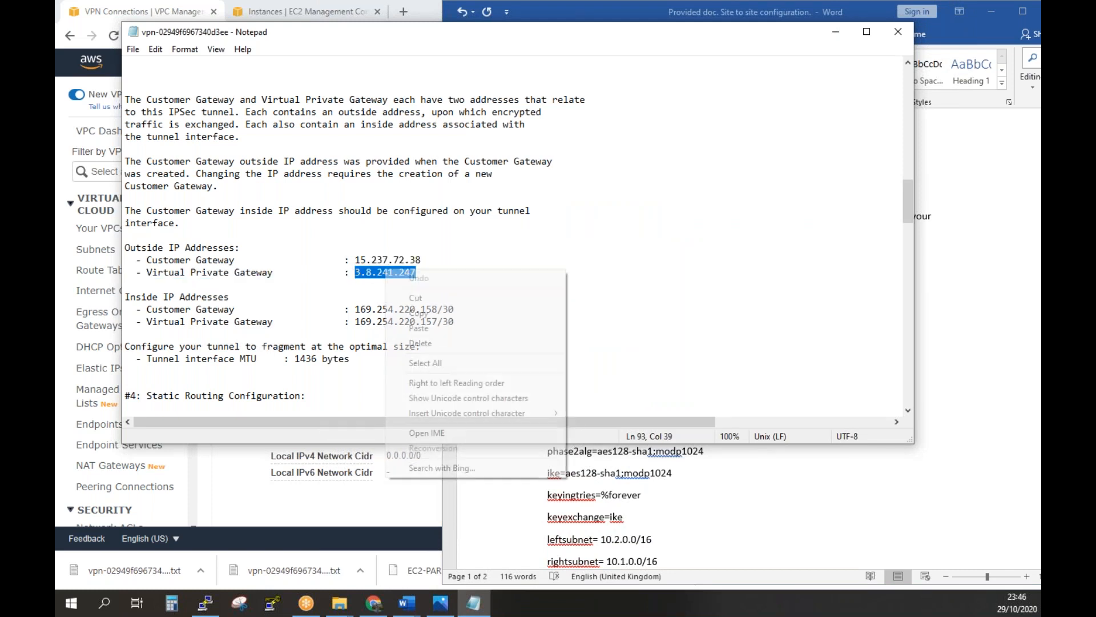
left_click(420, 311)
left_click(810, 537)
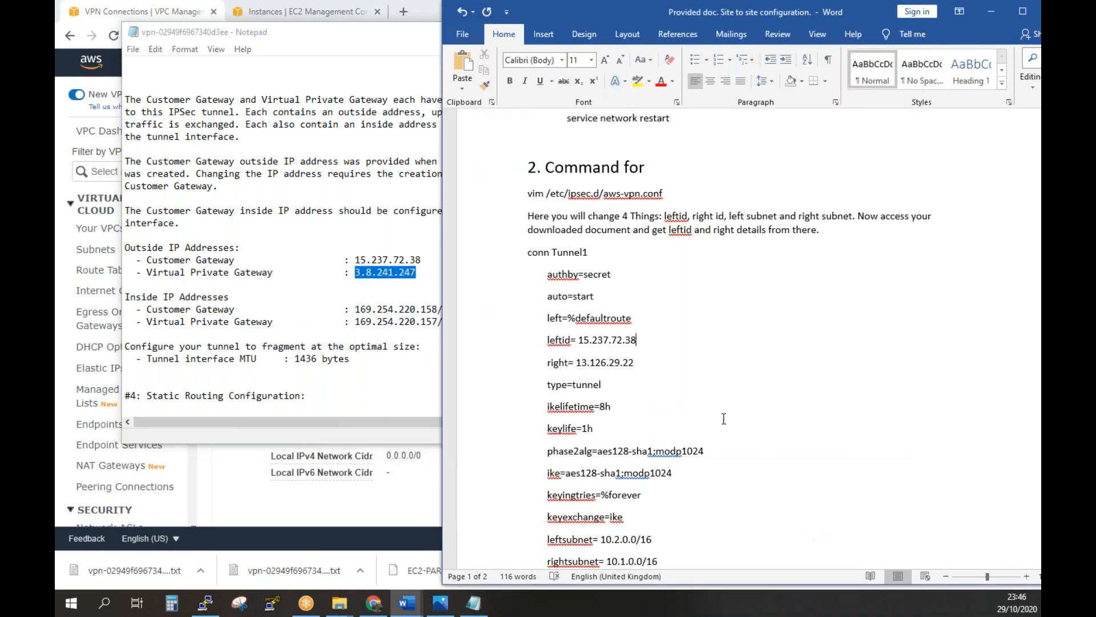
left_click_drag(635, 363, 592, 363)
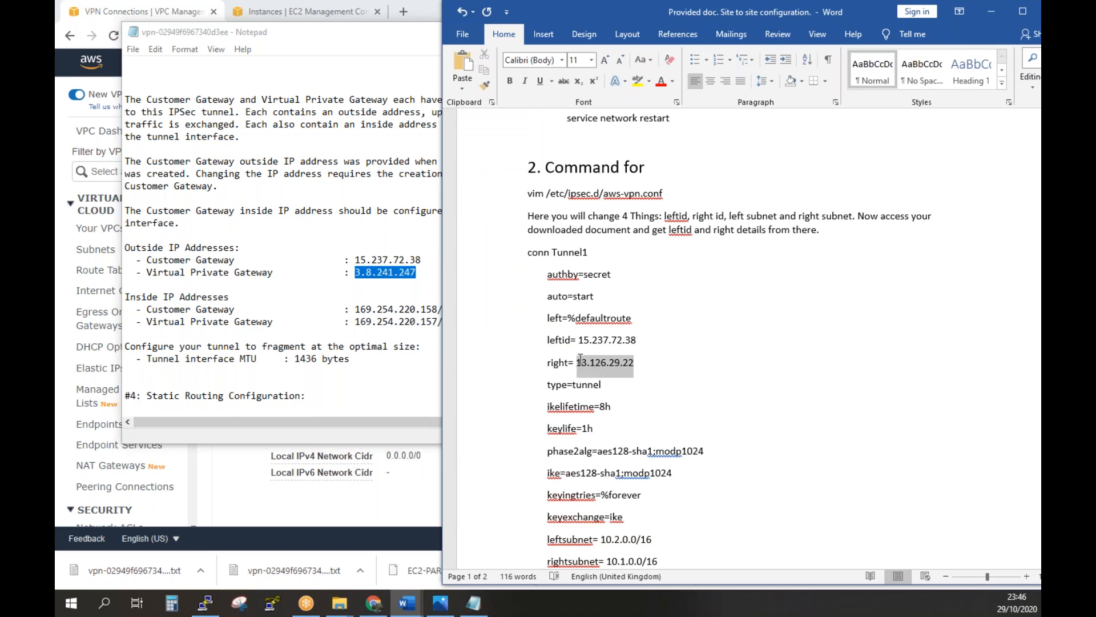
right_click(594, 364)
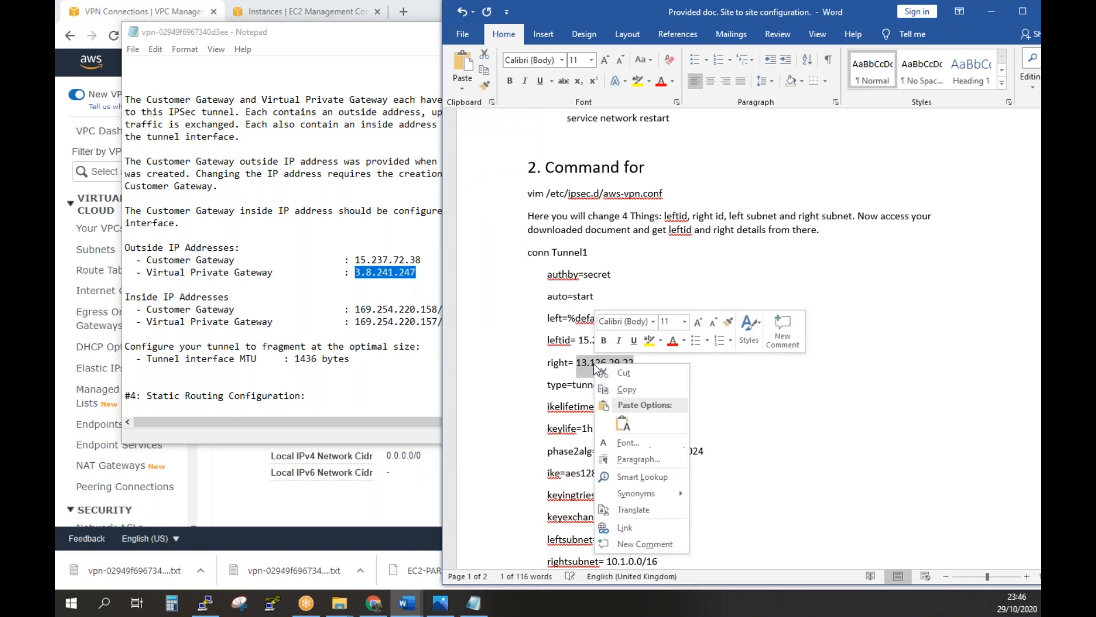
left_click(623, 425)
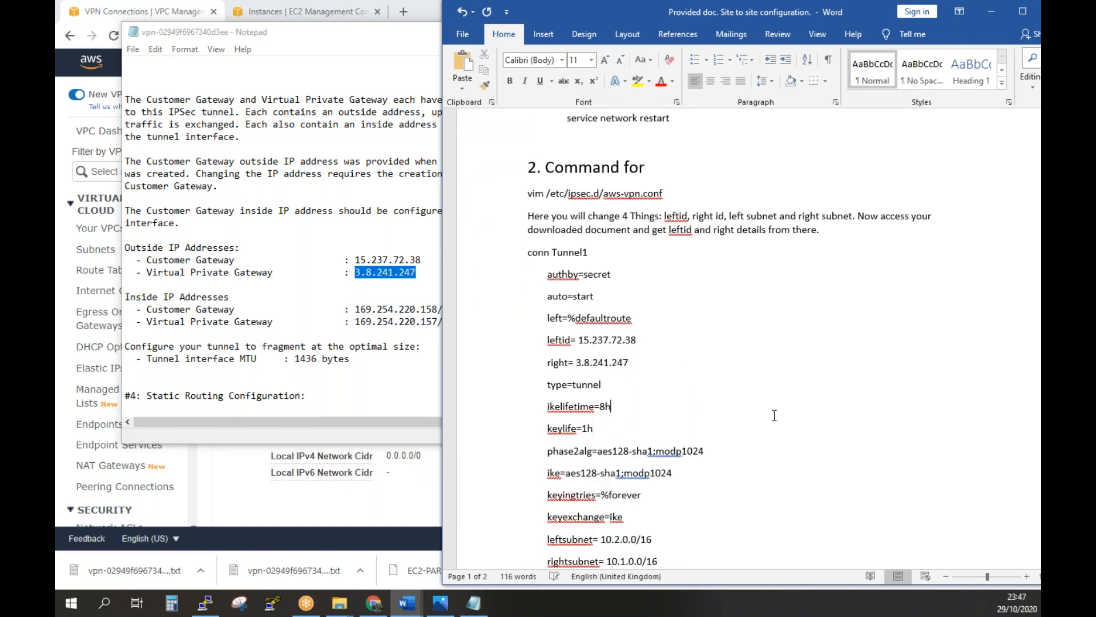
Set leftsubnet to 10.20.0.0/16 and rightsubnet to 10.10.0.0/16 in the template's Tunnel1 settings
scroll(774, 415, "down", 3)
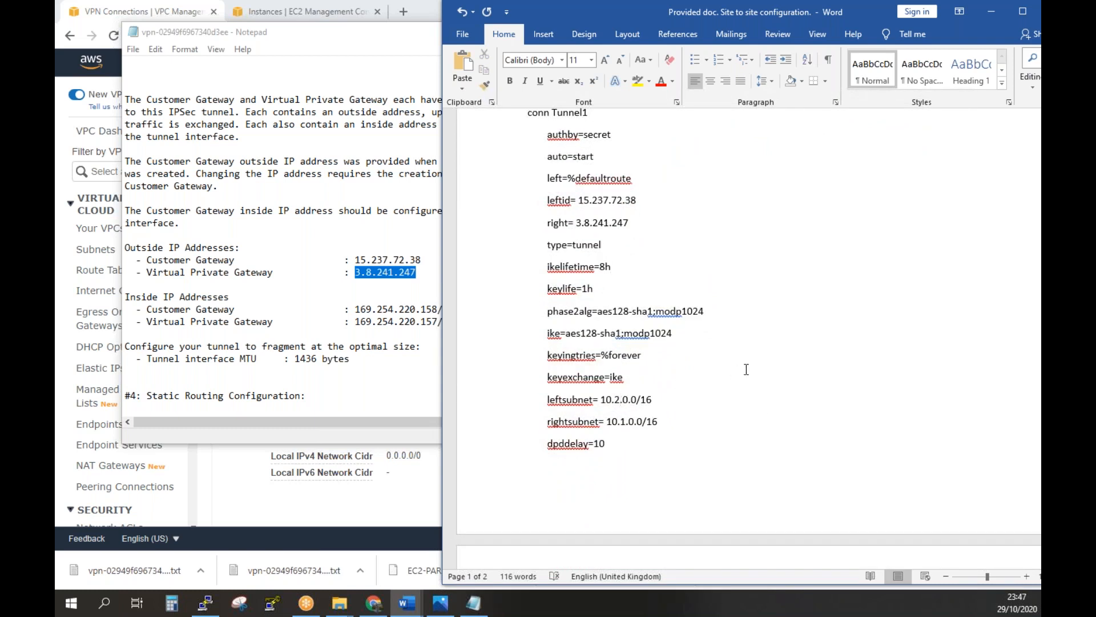
type("0")
left_click(622, 422)
type("0")
scroll(710, 440, "up", 5)
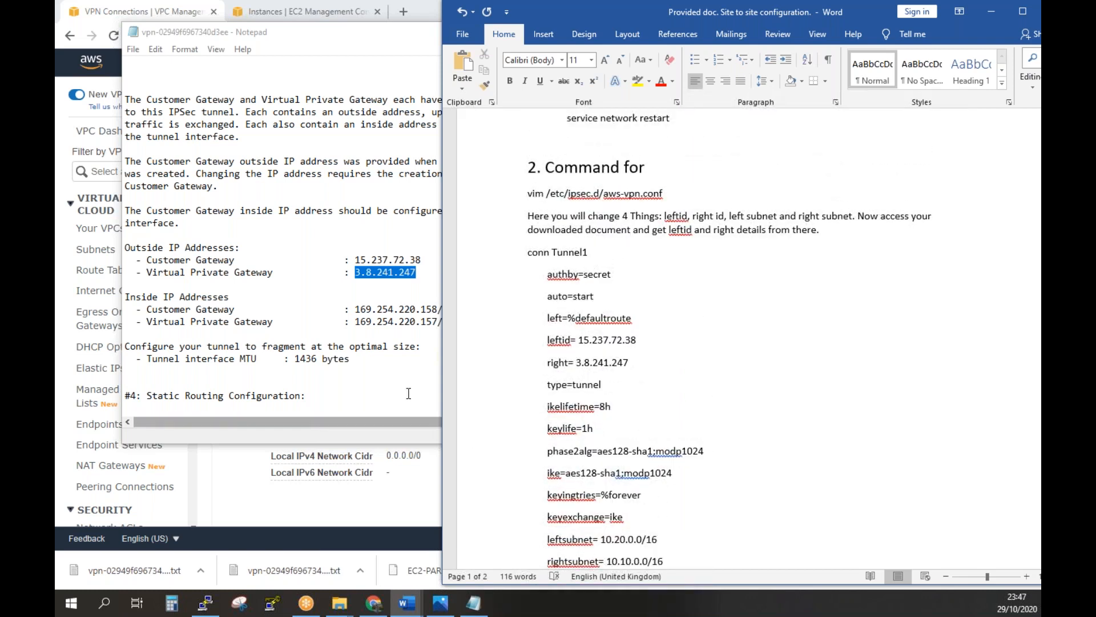
Copy the command vim /etc/ipsec.d/aws-vpn.conf from the Word template and run it in the EC2-PARIS terminal session
left_click(366, 400)
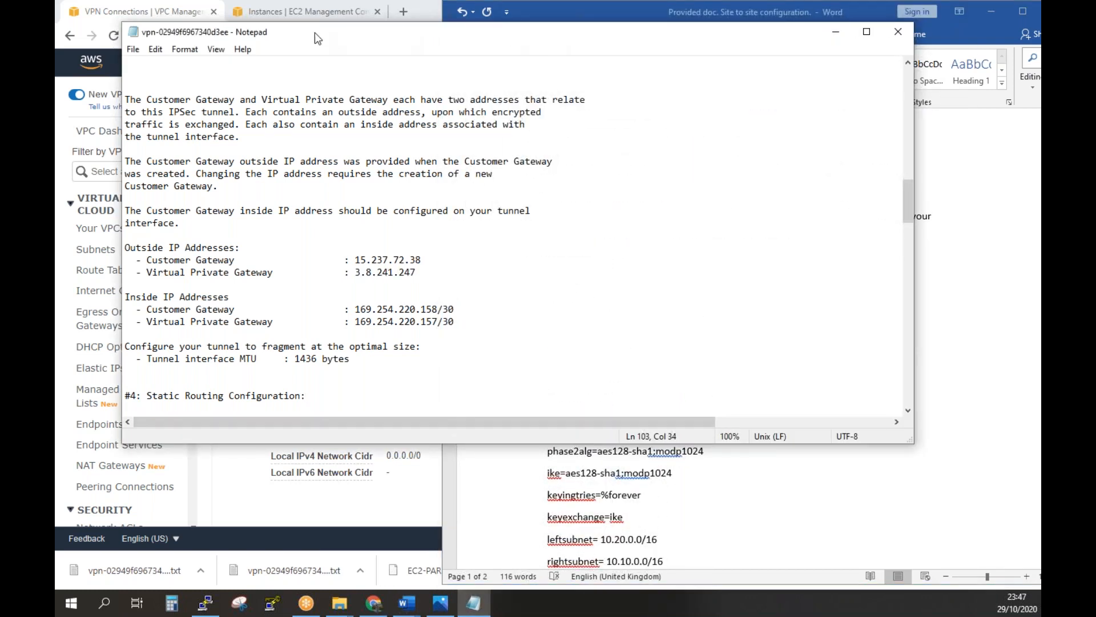
left_click(238, 481)
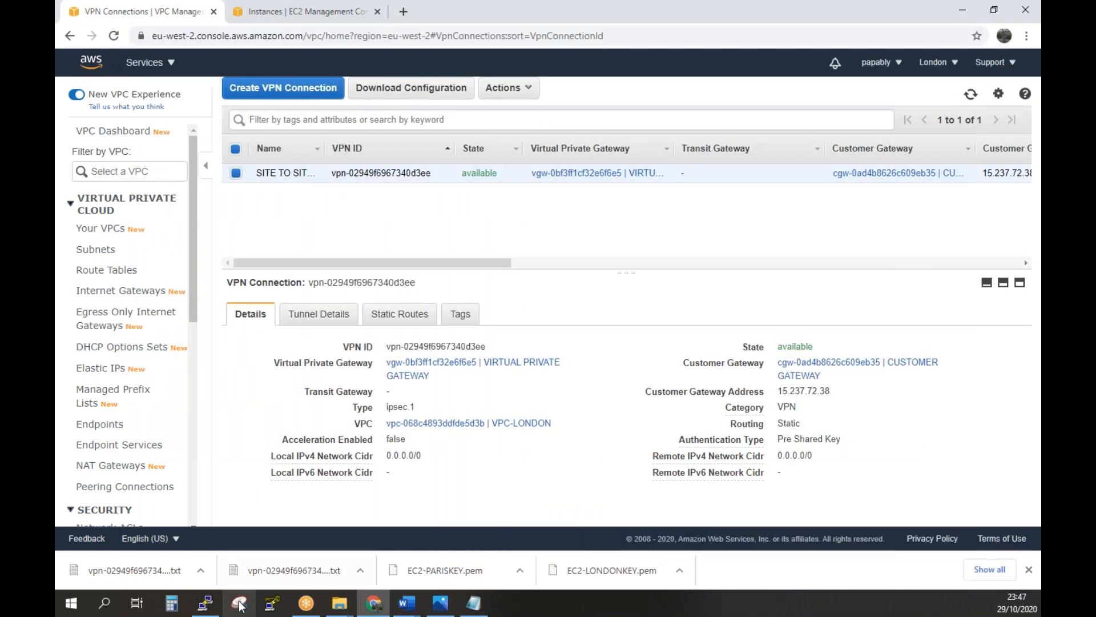
left_click(204, 605)
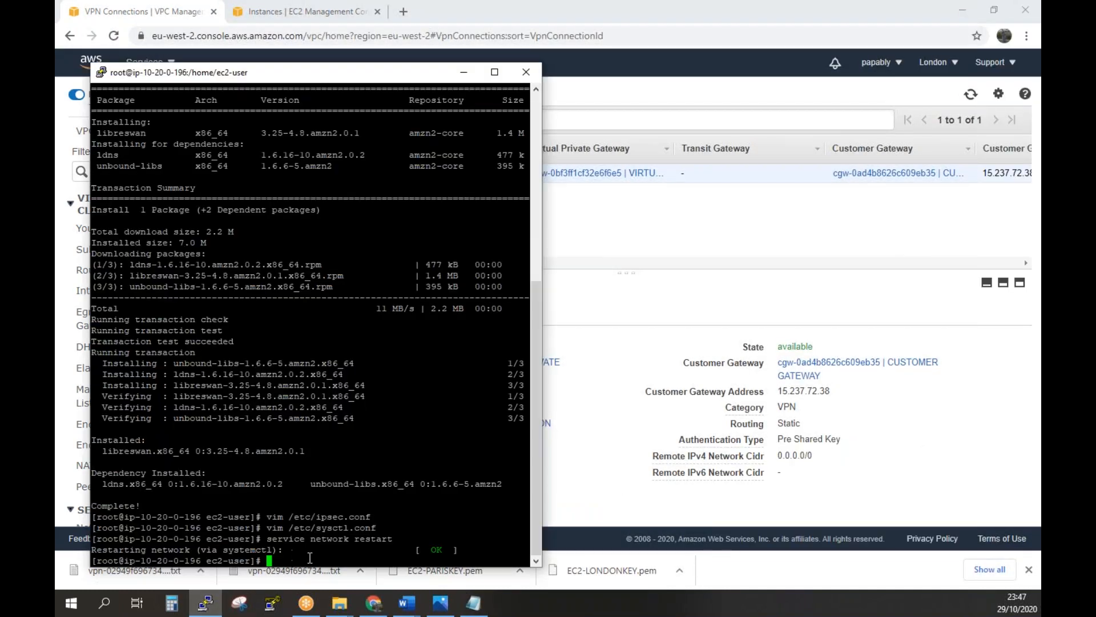
mouse_move(407, 603)
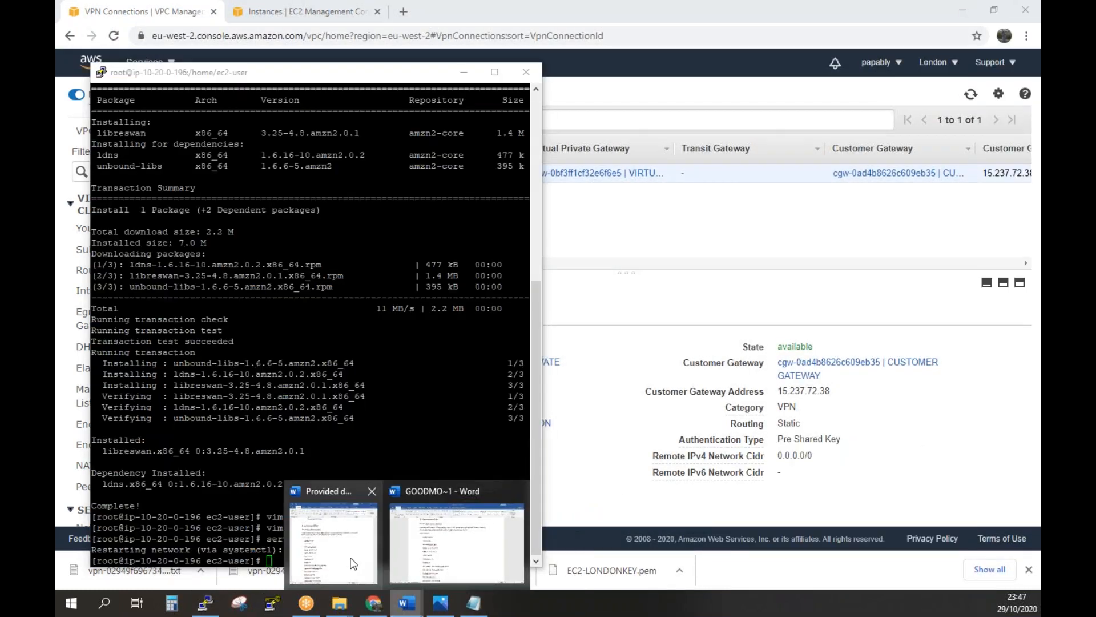
left_click(353, 552)
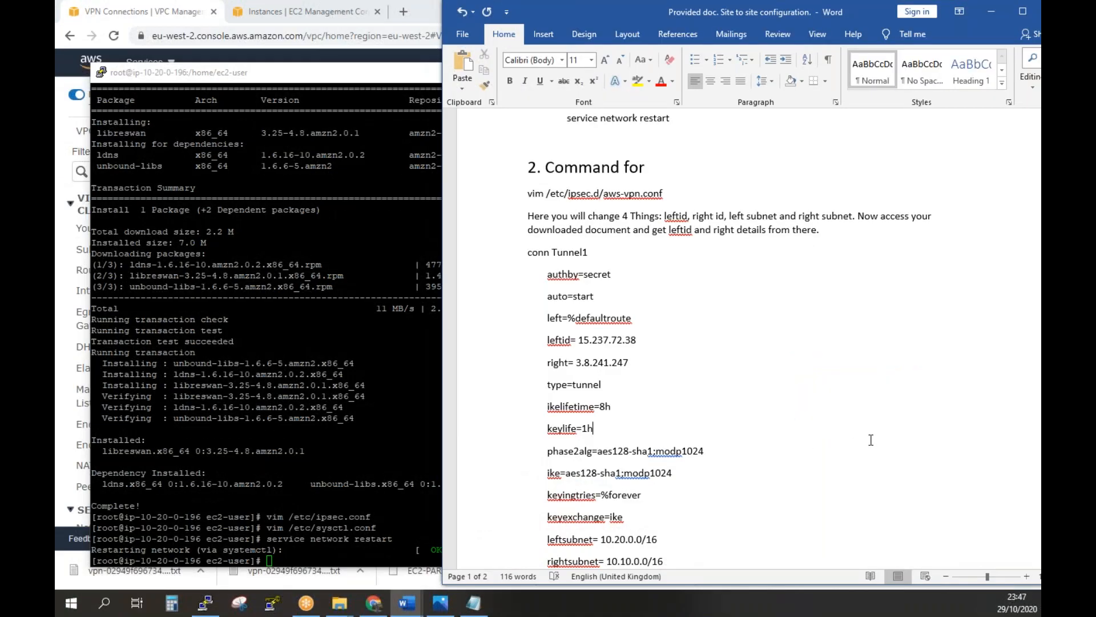
left_click_drag(667, 194, 527, 194)
right_click(572, 195)
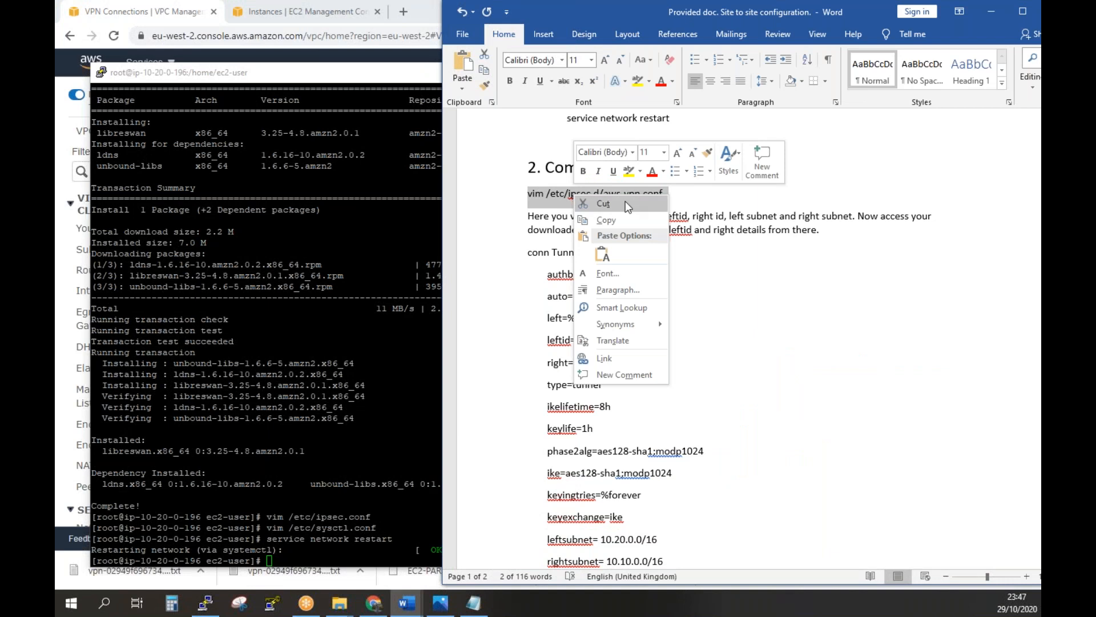
left_click(625, 219)
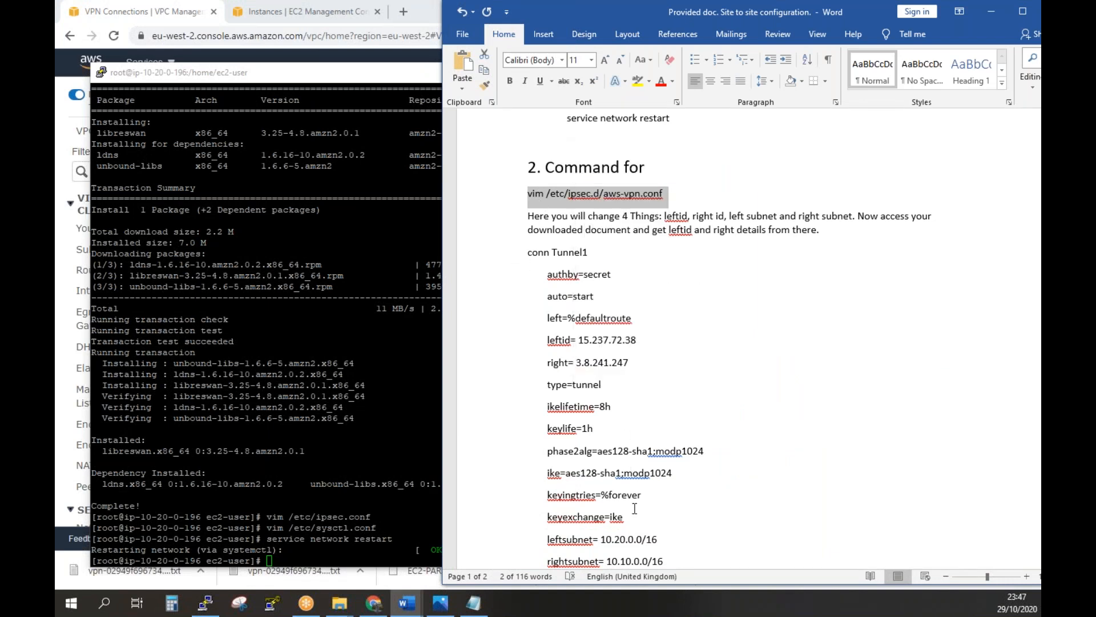
left_click(378, 457)
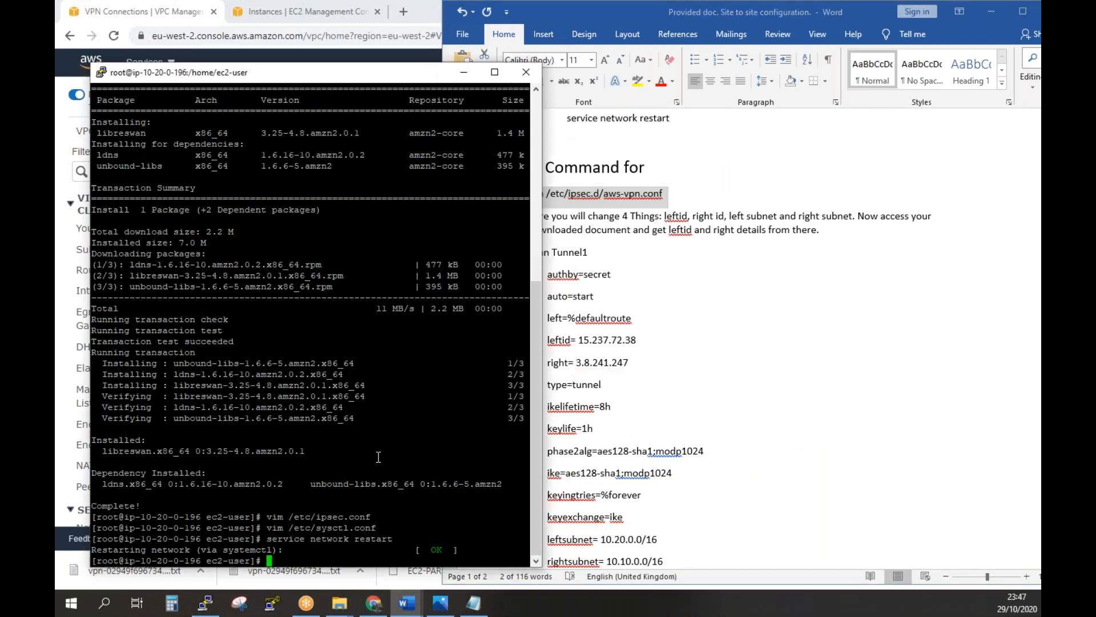
right_click(325, 563)
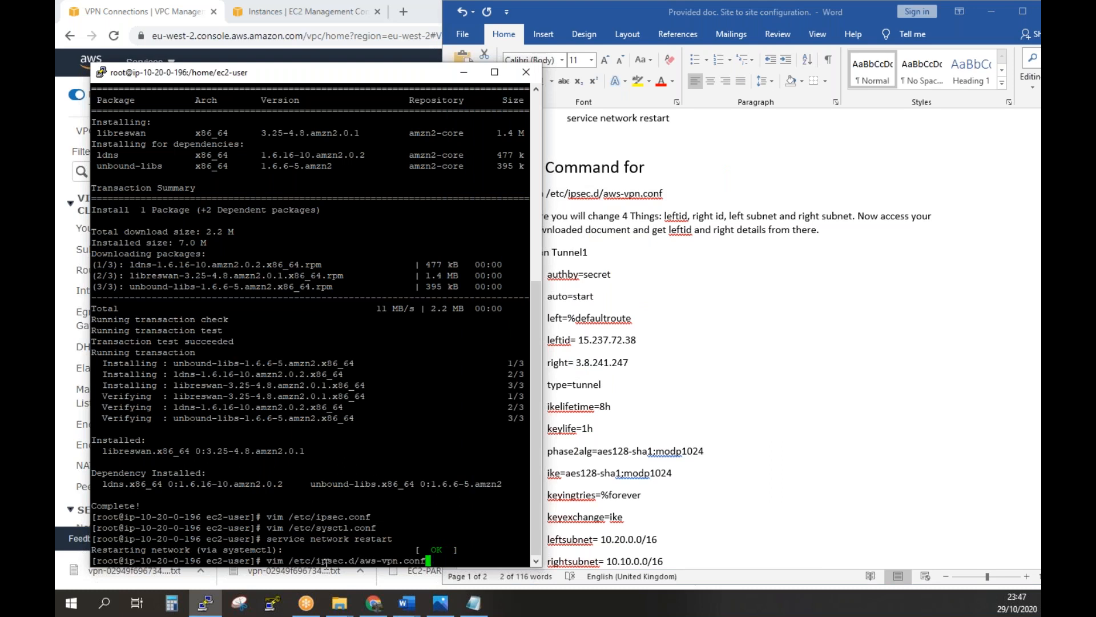
key("Return")
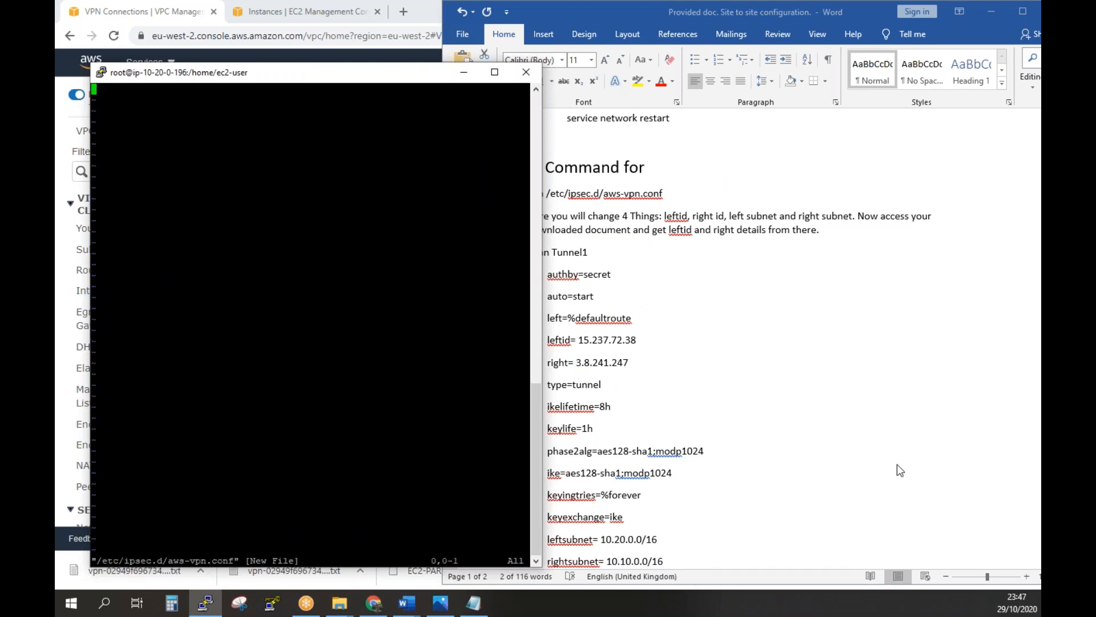
Copy the template's whole conn Tunnel1 block, through dpdaction=restart_by_peer, and paste it into aws-vpn.conf in the terminal
key("alt+Tab")
scroll(862, 445, "down", 1)
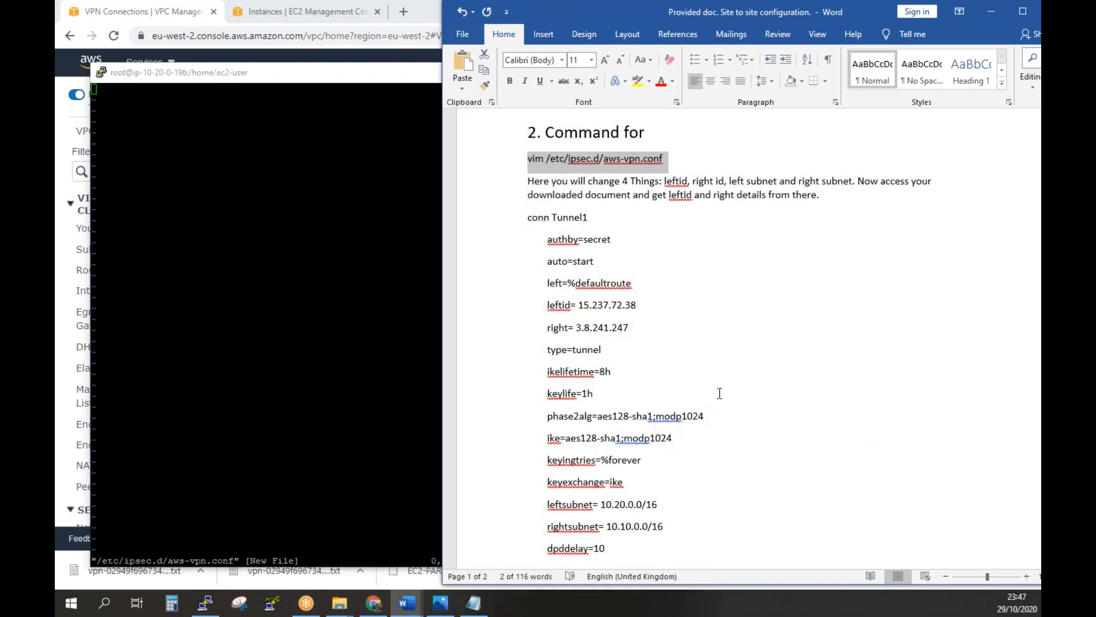
left_click_drag(524, 217, 677, 357)
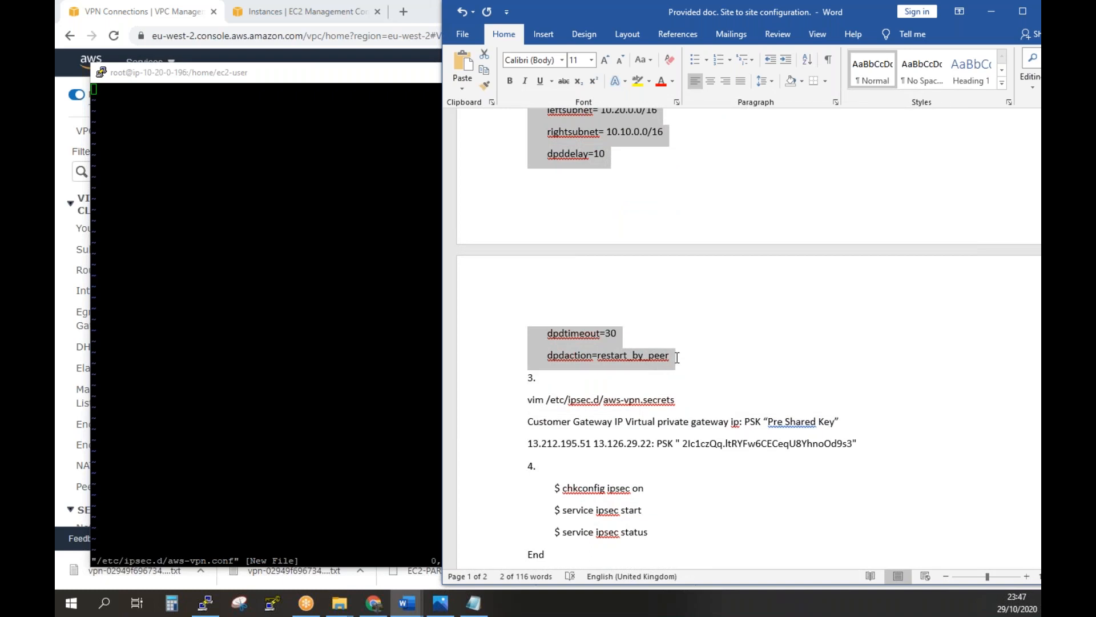
right_click(575, 338)
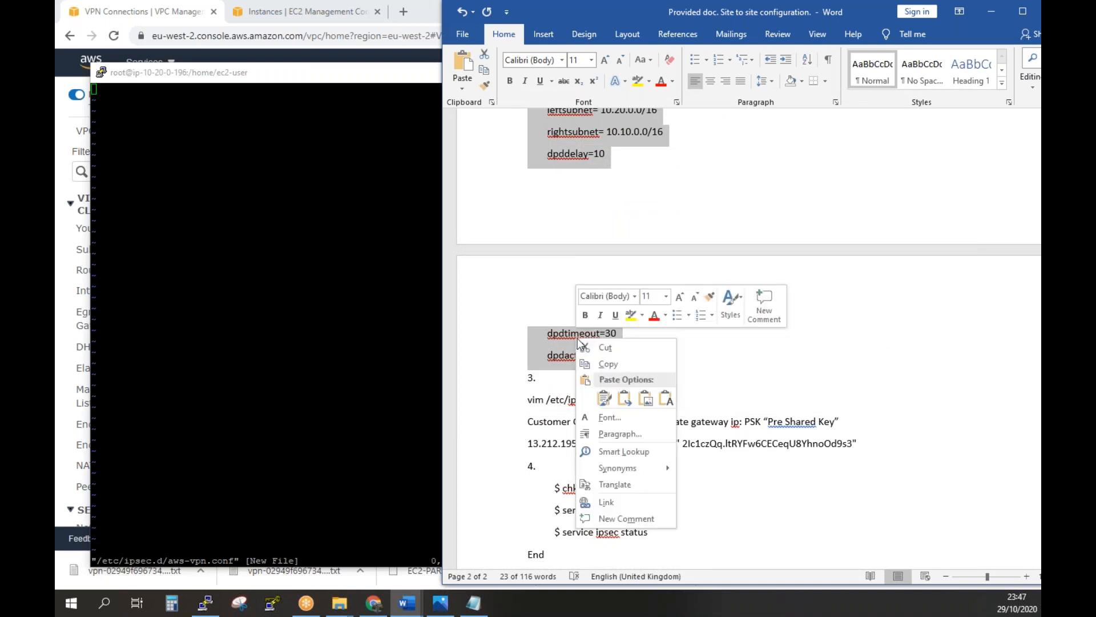
left_click(633, 369)
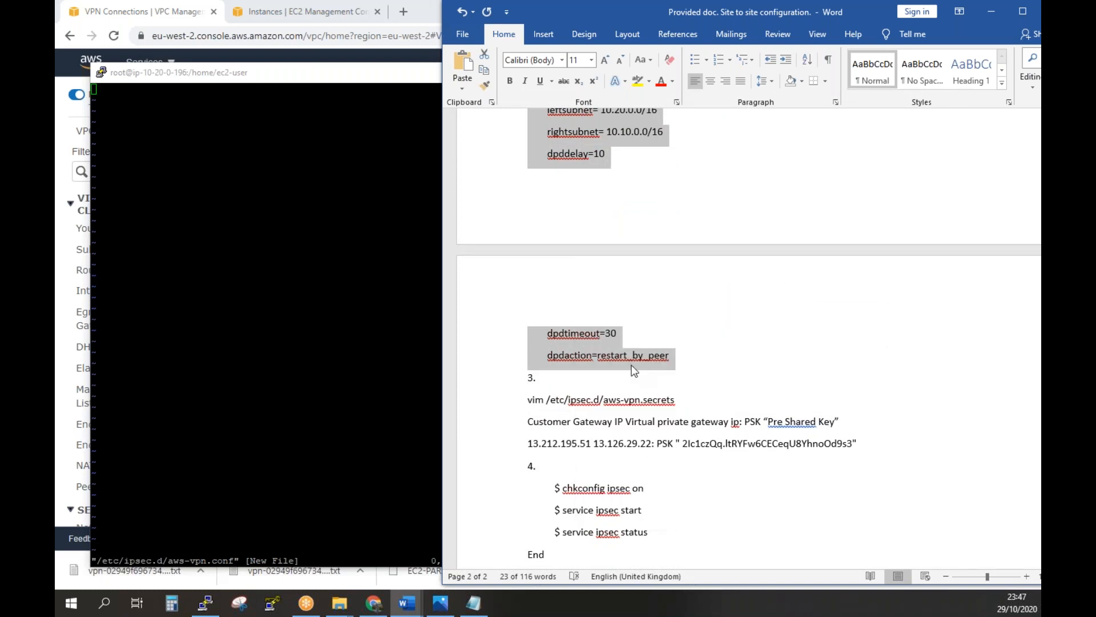
left_click(179, 103)
right_click(179, 103)
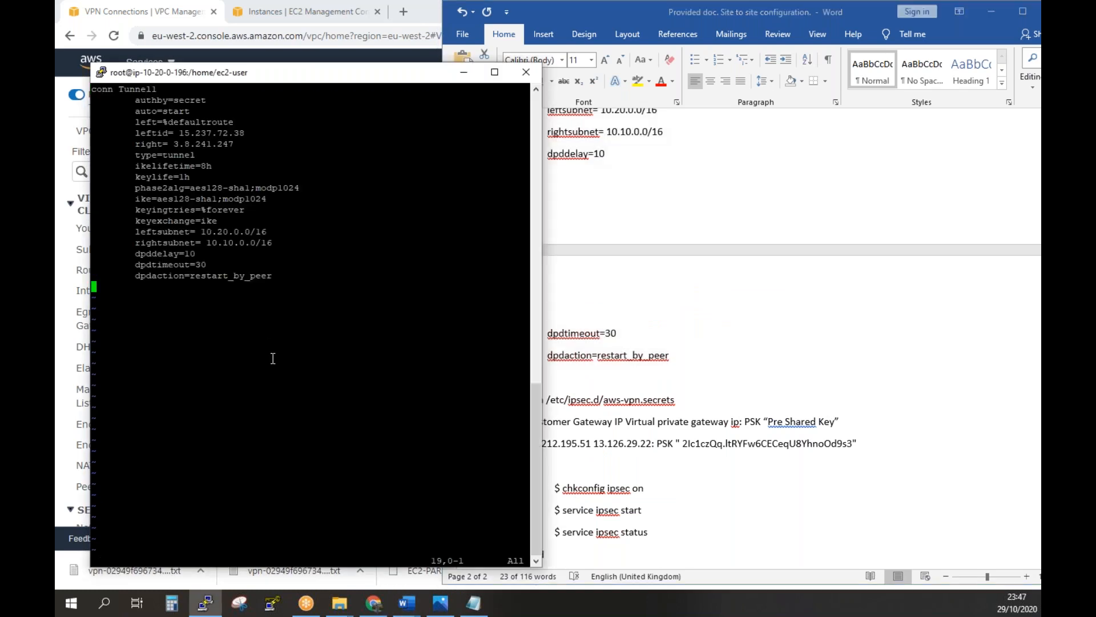
Save aws-vpn.conf and quit vim with :wq
key("alt+Tab")
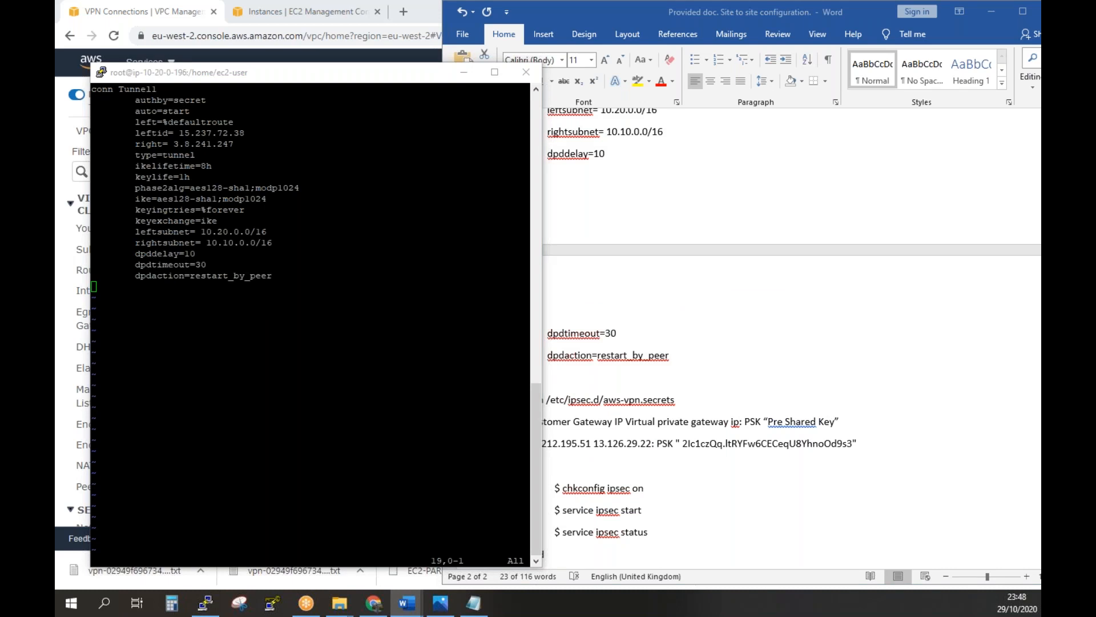
left_click(317, 450)
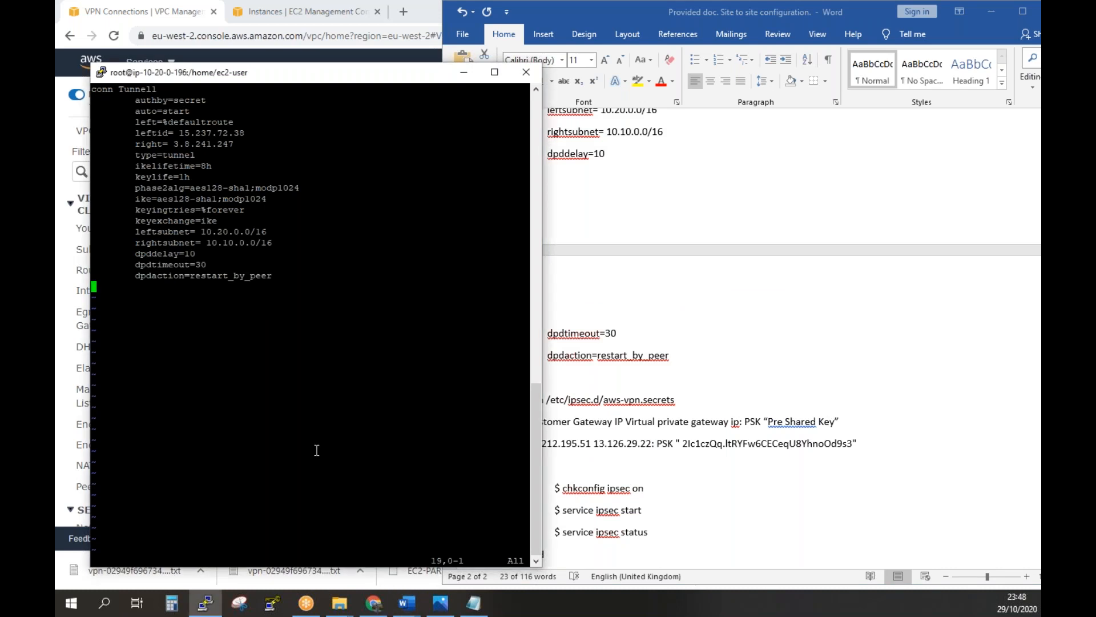
type(":wq")
key("Return")
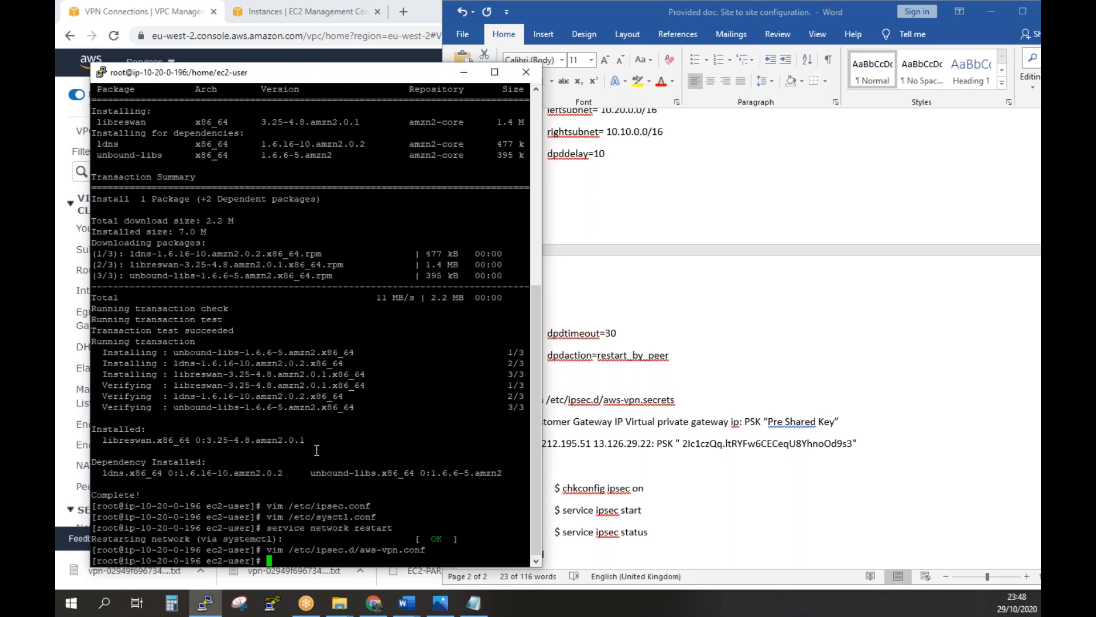
Copy the IPSec Tunnel #1 pre-shared key from the downloaded VPN configuration file in Notepad
left_click(835, 361)
scroll(835, 361, "down", 4)
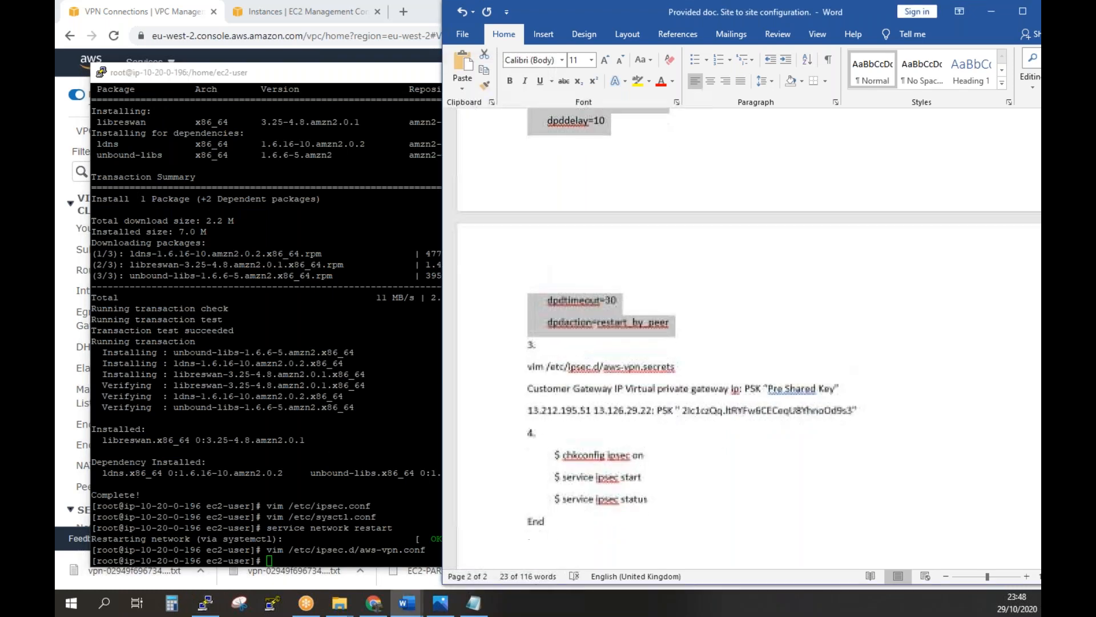
left_click(649, 357)
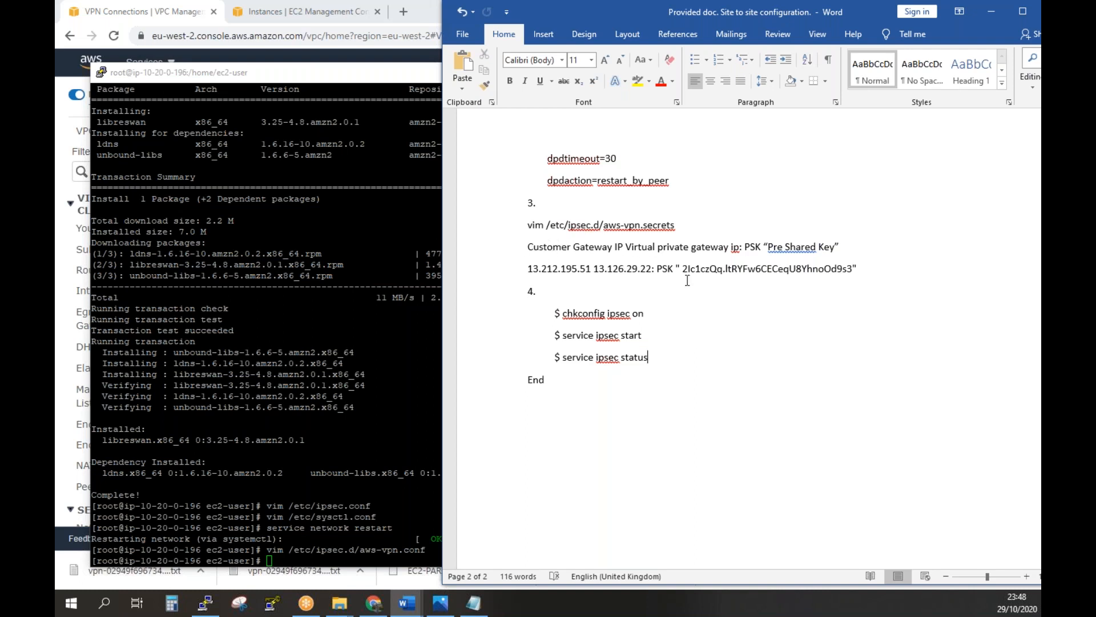
left_click(474, 603)
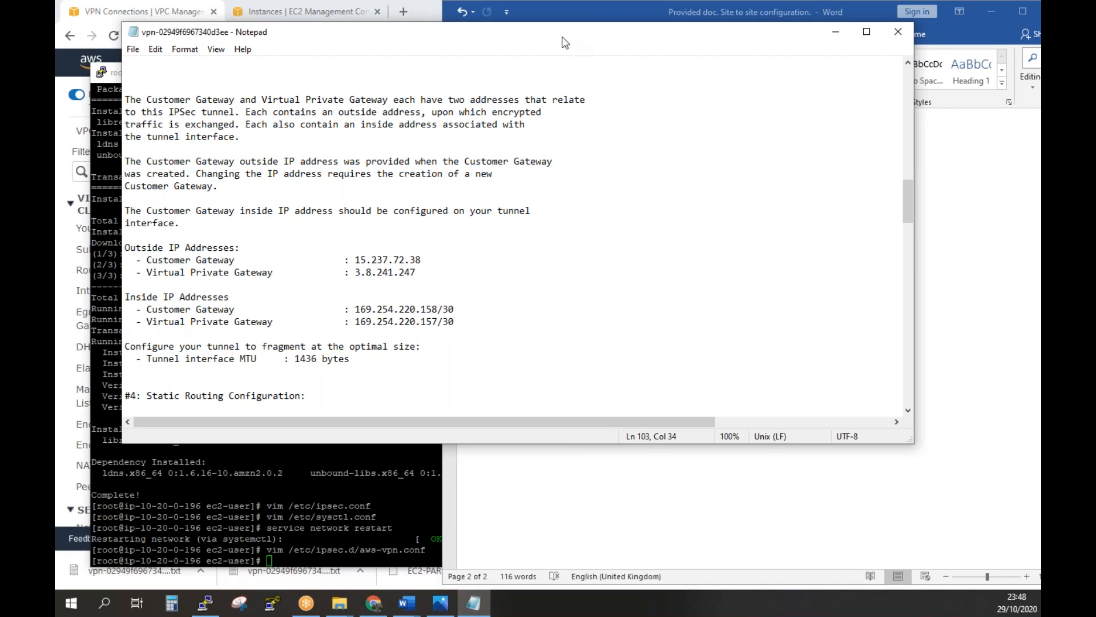
left_click_drag(571, 36, 544, 36)
left_click(537, 343)
scroll(537, 343, "up", 20)
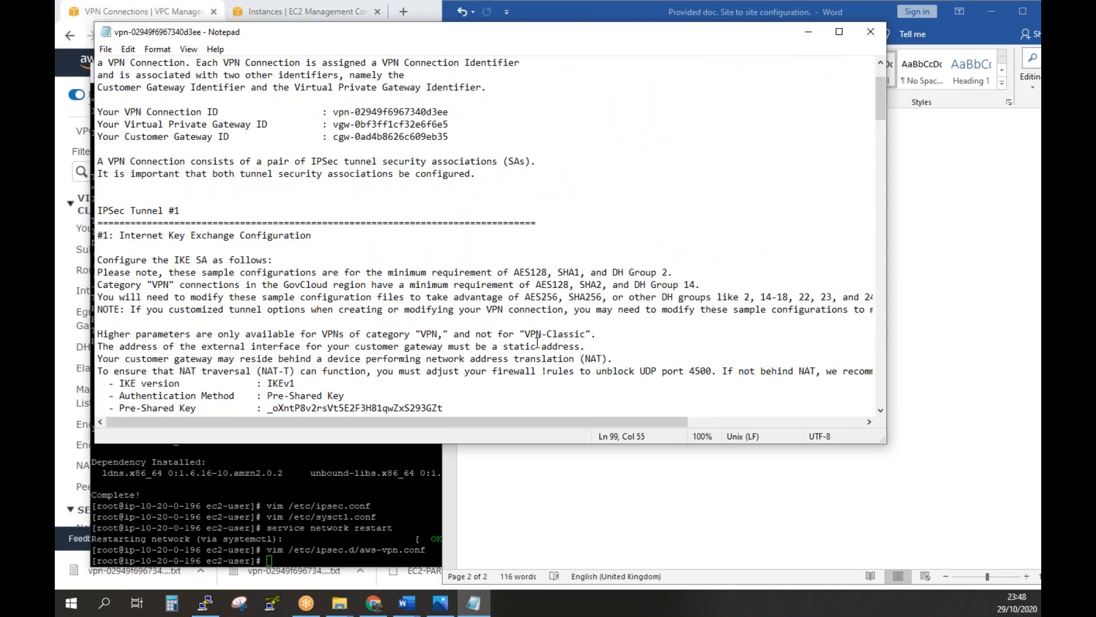
scroll(537, 343, "up", 2)
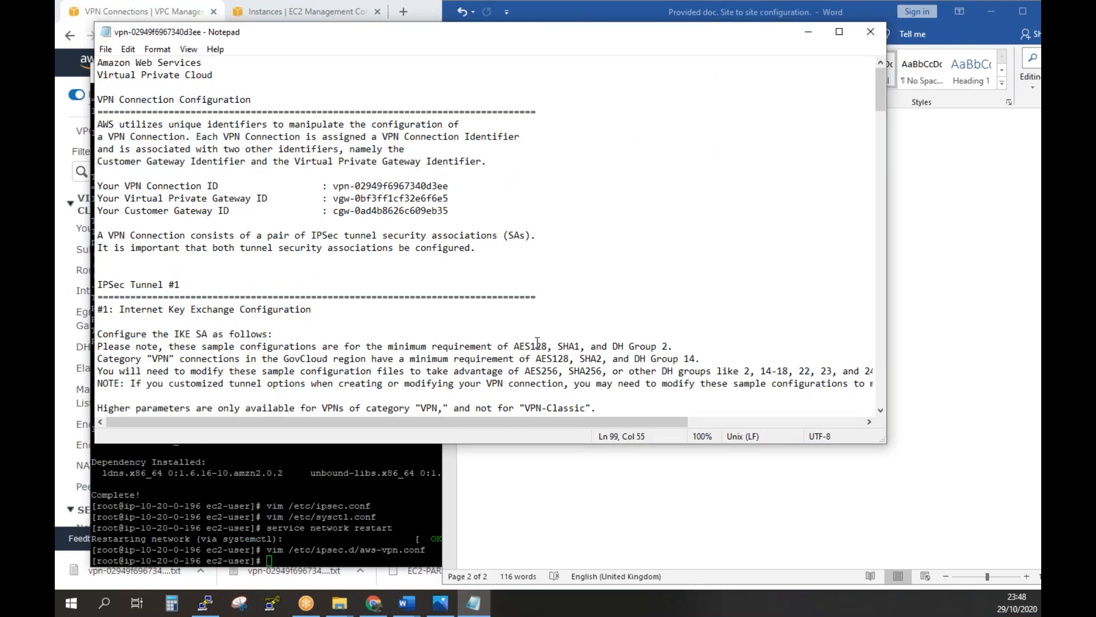
scroll(537, 343, "down", 2)
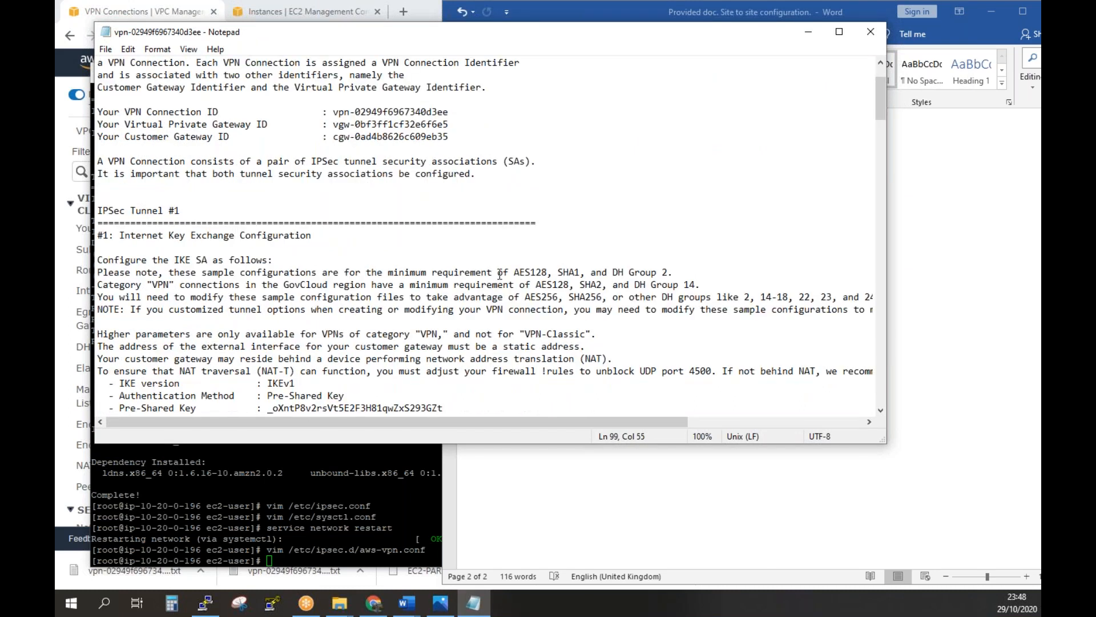
scroll(499, 275, "down", 2)
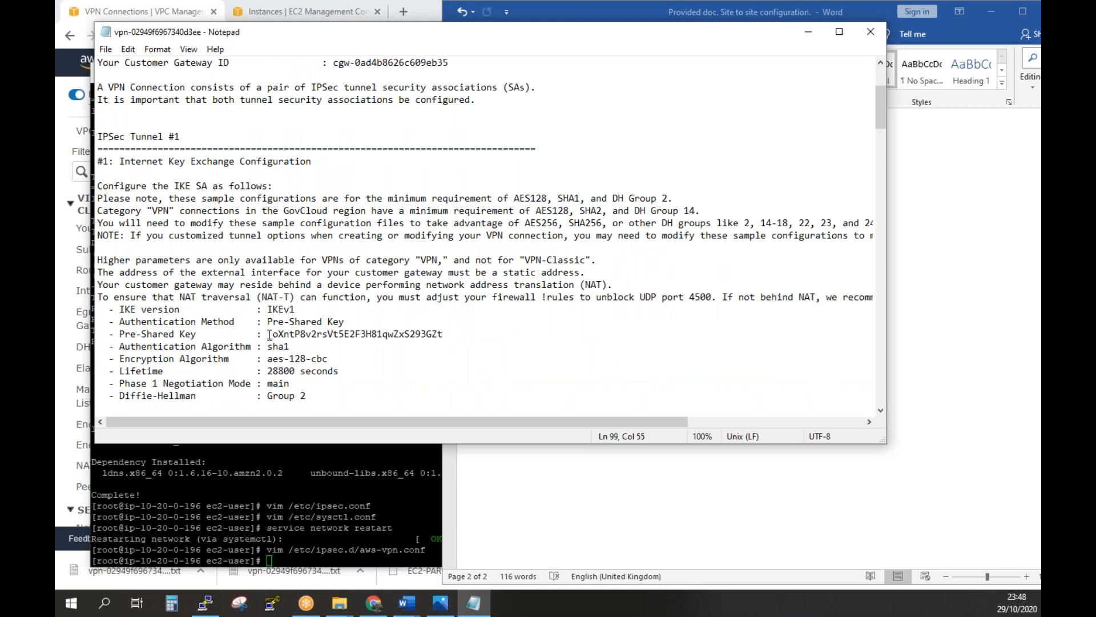
mouse_move(268, 335)
left_mouse_down()
mouse_move(447, 336)
mouse_move(266, 336)
left_mouse_up()
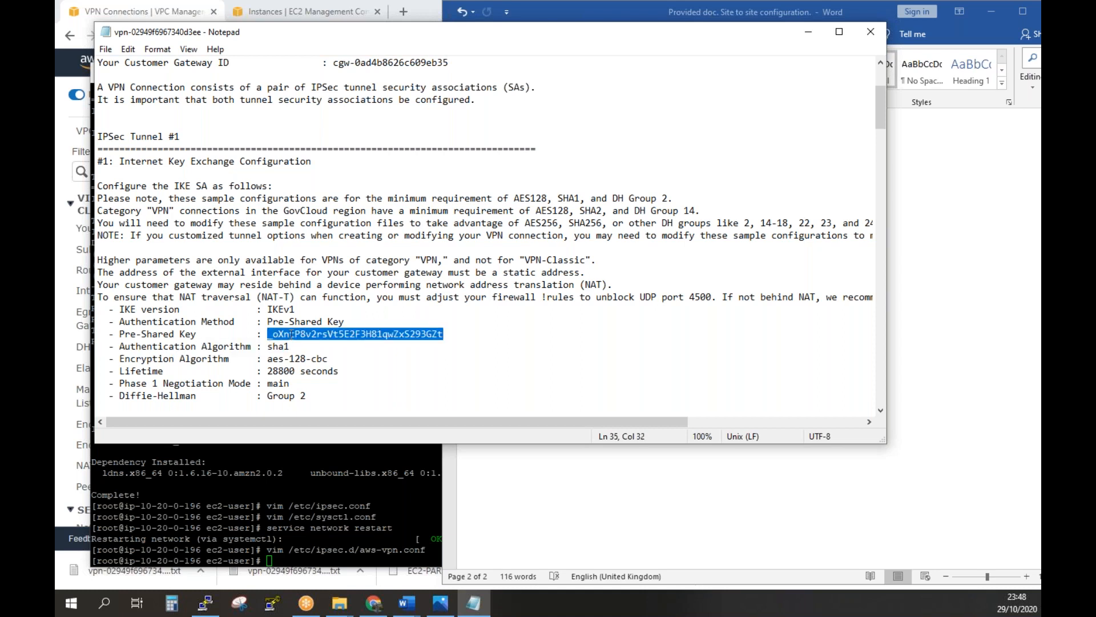
right_click(291, 335)
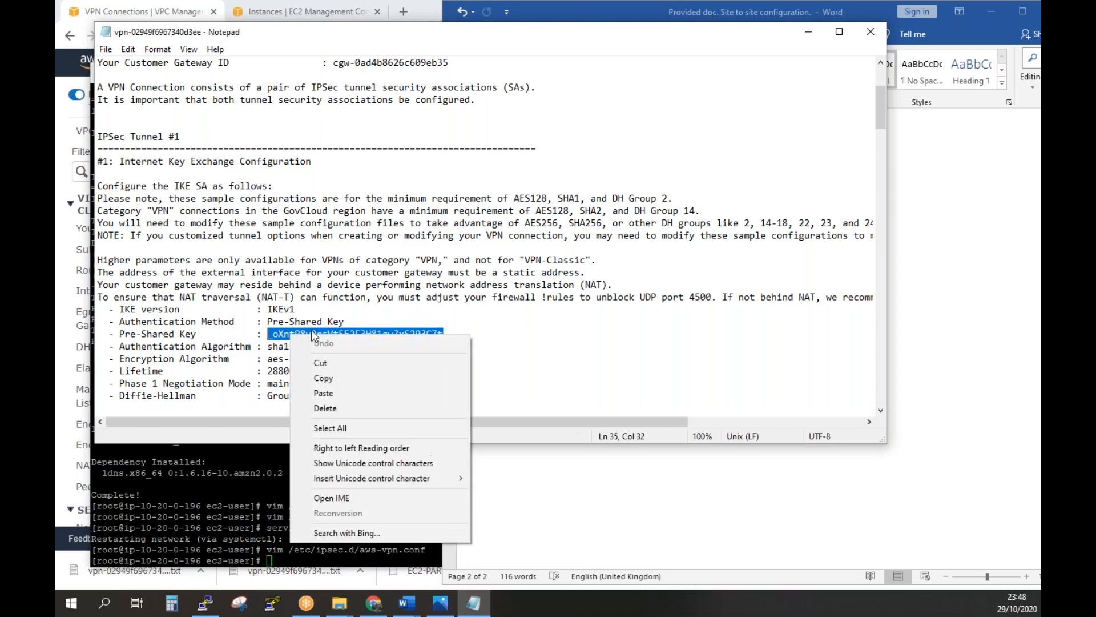
left_click(351, 378)
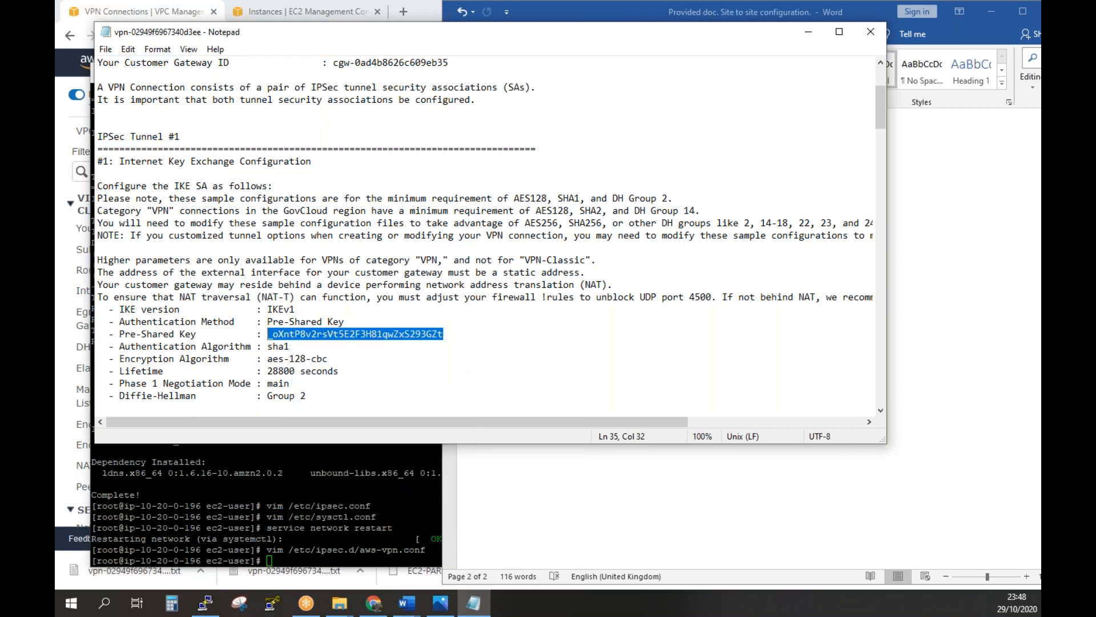
Replace the sample pre-shared key in the Word template's aws-vpn.secrets line with the copied key, without the leading space
left_click(965, 366)
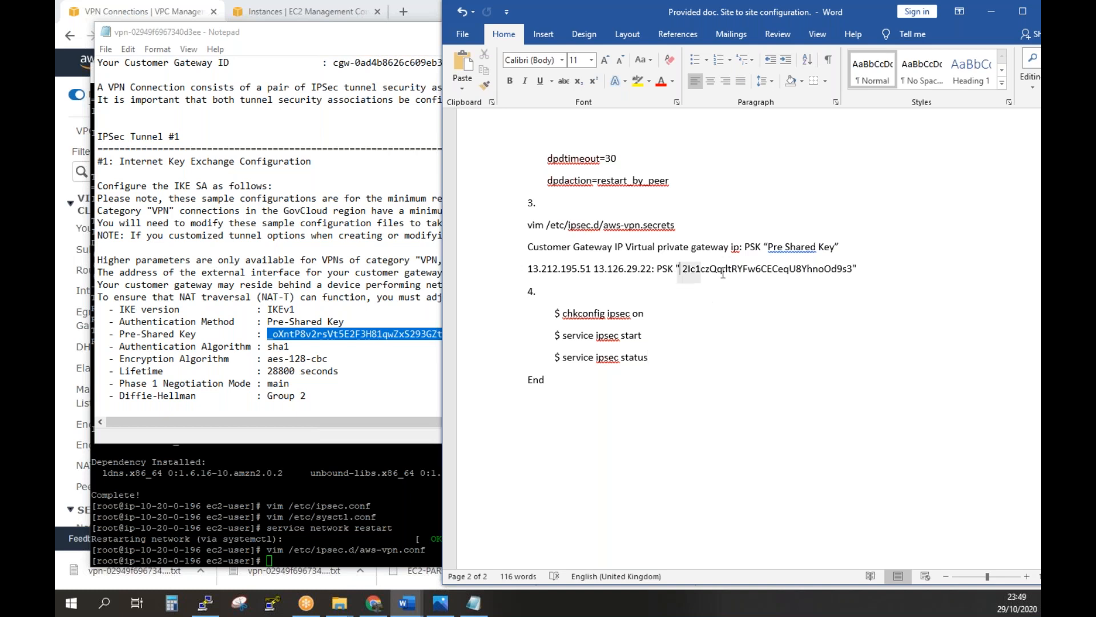
left_click_drag(679, 269, 788, 269)
left_click(689, 270)
left_click_drag(685, 270, 820, 267)
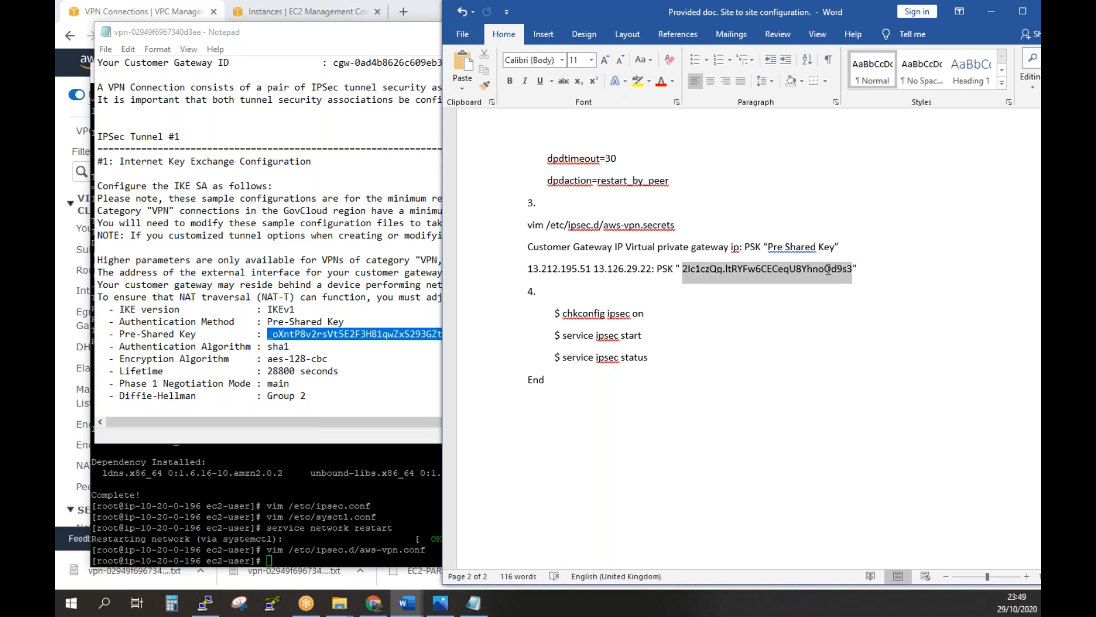
right_click(820, 267)
left_click(850, 327)
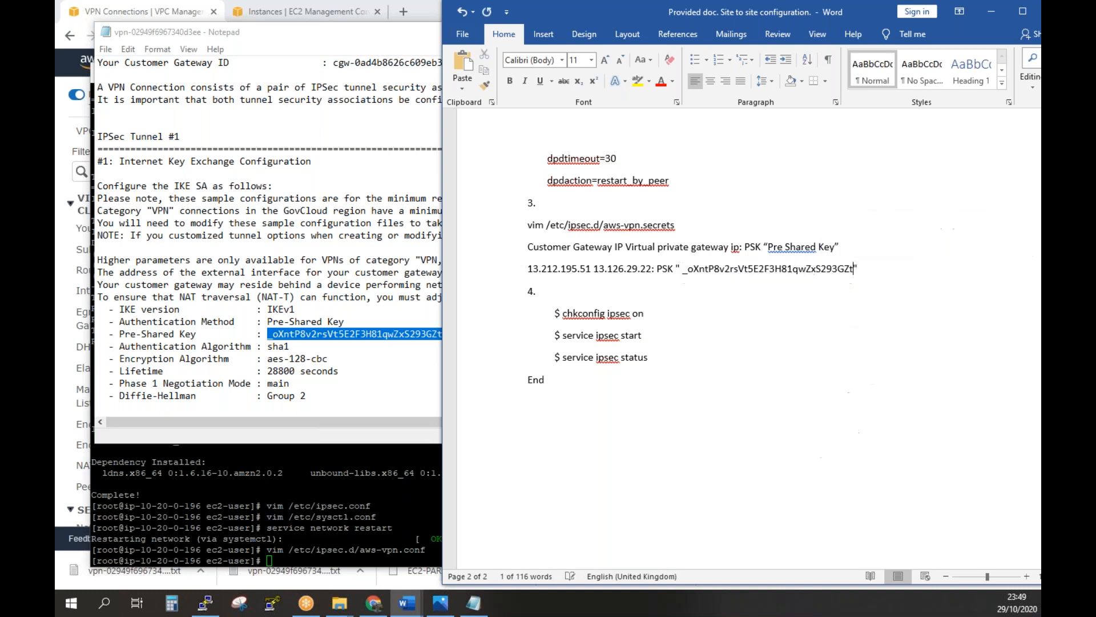
left_click(683, 269)
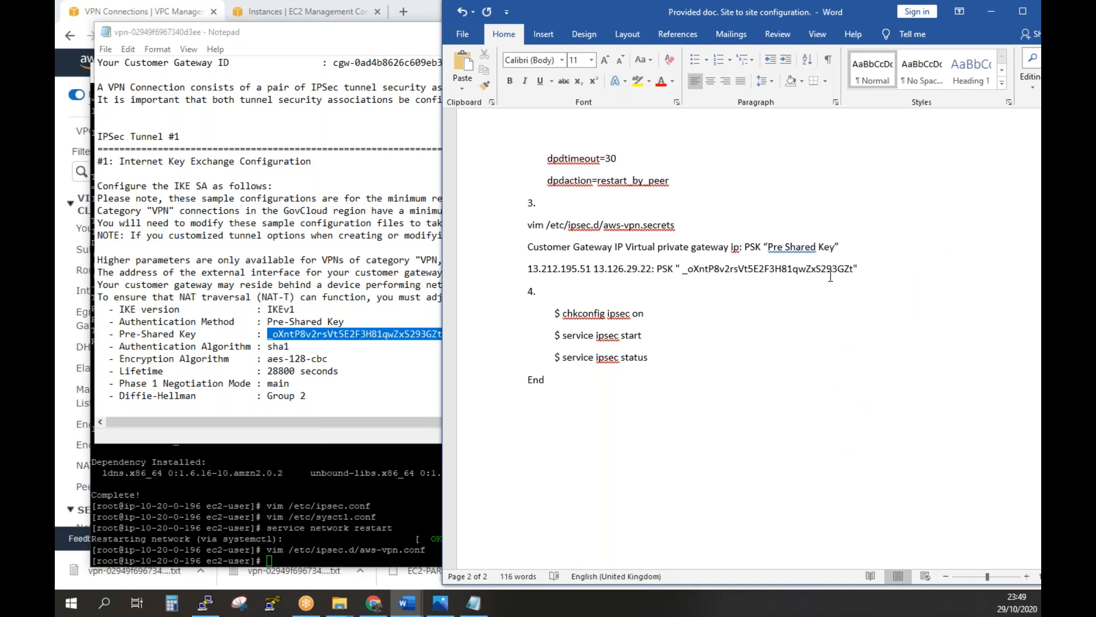
key("BackSpace")
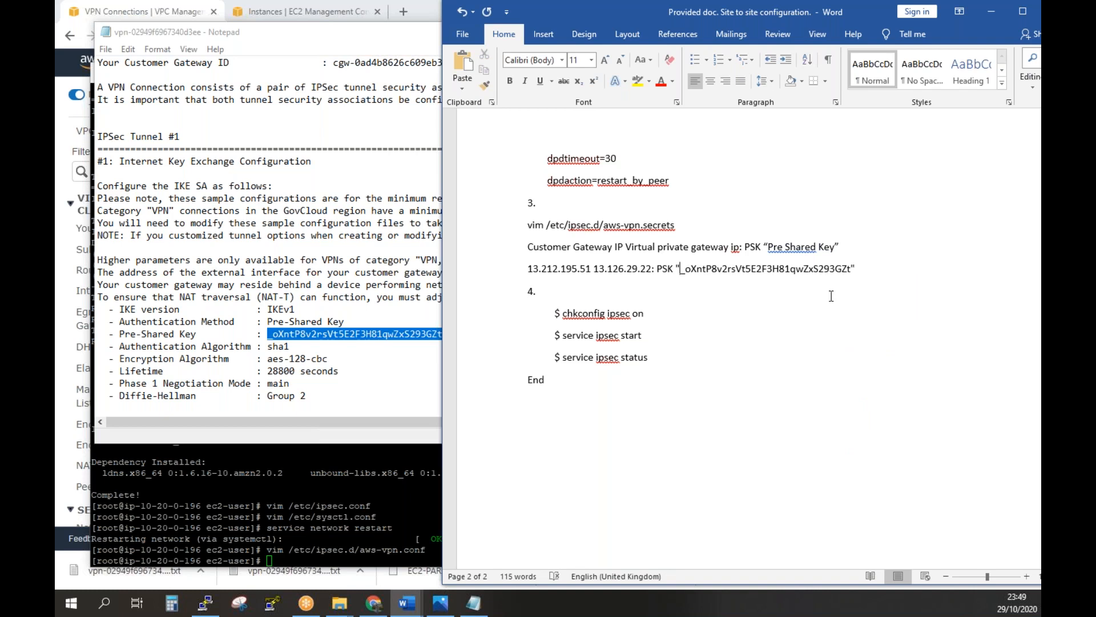
Copy the outside Customer Gateway address 15.237.72.38 from the configuration file over the first IP in the template's aws-vpn.secrets line
left_click(397, 353)
scroll(395, 352, "down", 2)
scroll(394, 352, "down", 20)
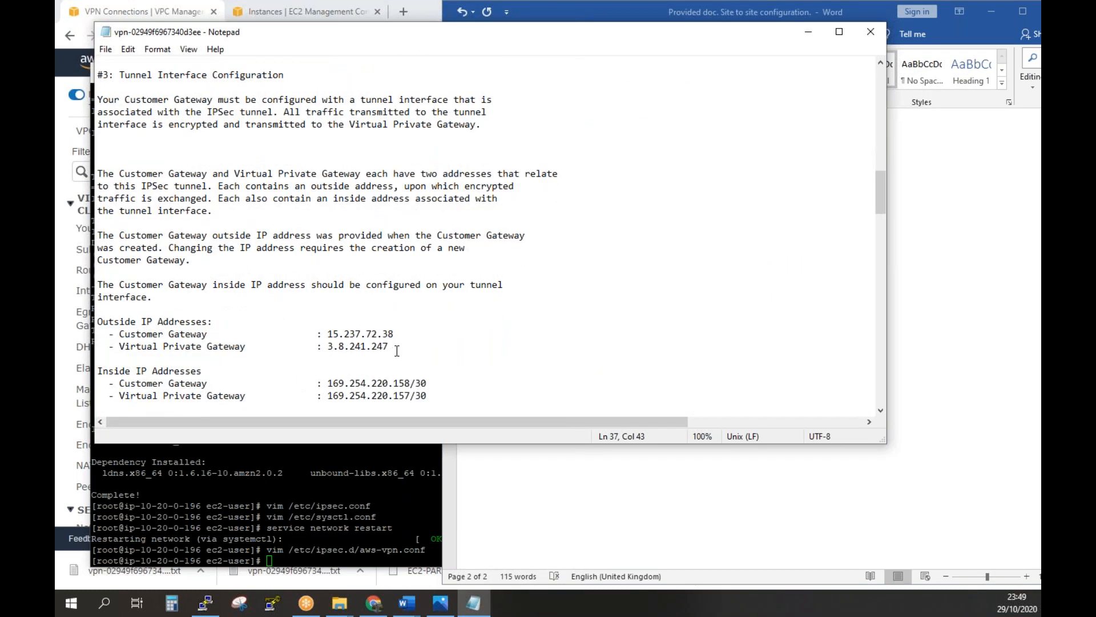
left_click_drag(394, 334, 329, 334)
right_click(360, 330)
left_click(399, 372)
left_click(916, 285)
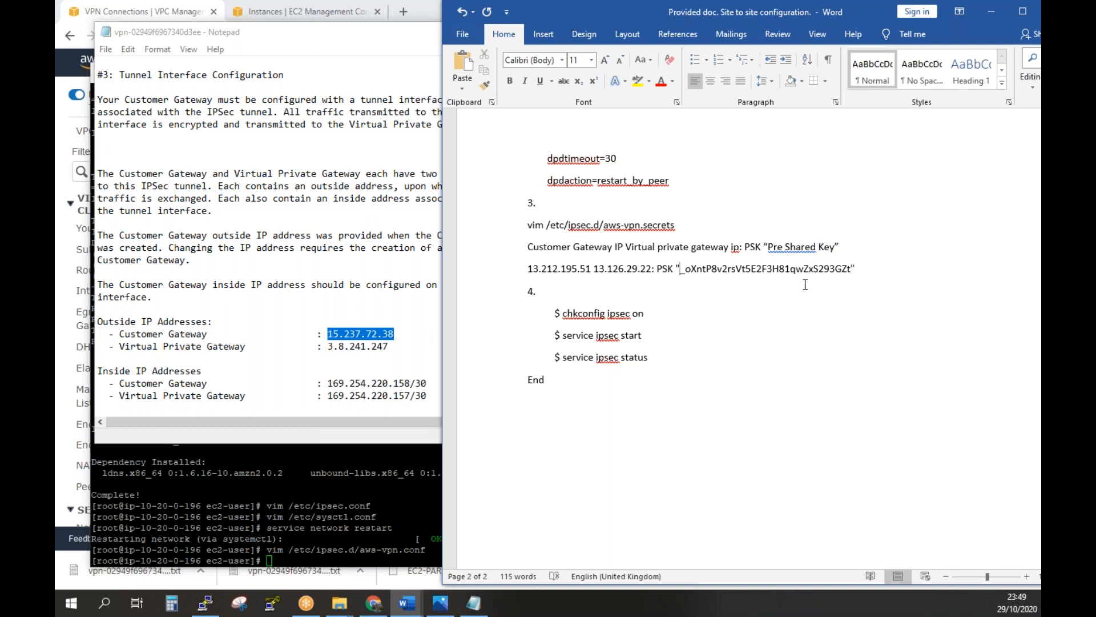
left_click_drag(591, 269, 534, 266)
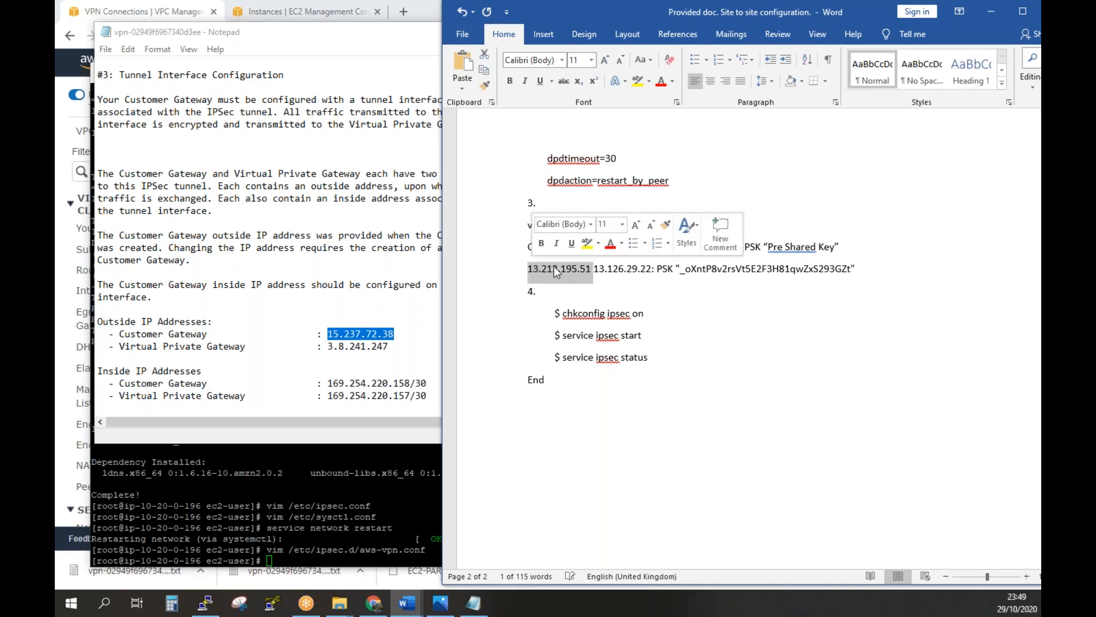
right_click(555, 268)
left_click(583, 325)
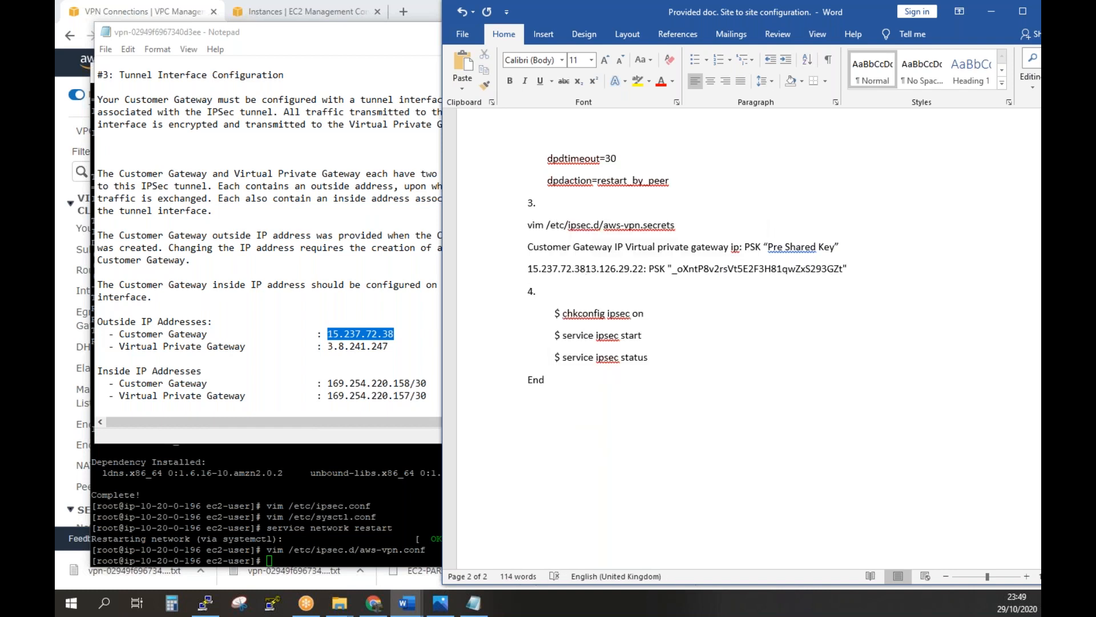
Copy the outside Virtual Private Gateway address 3.8.241.247 from the configuration file over the second IP in the template's secrets line, keeping the IPs space-separated
left_click(408, 351)
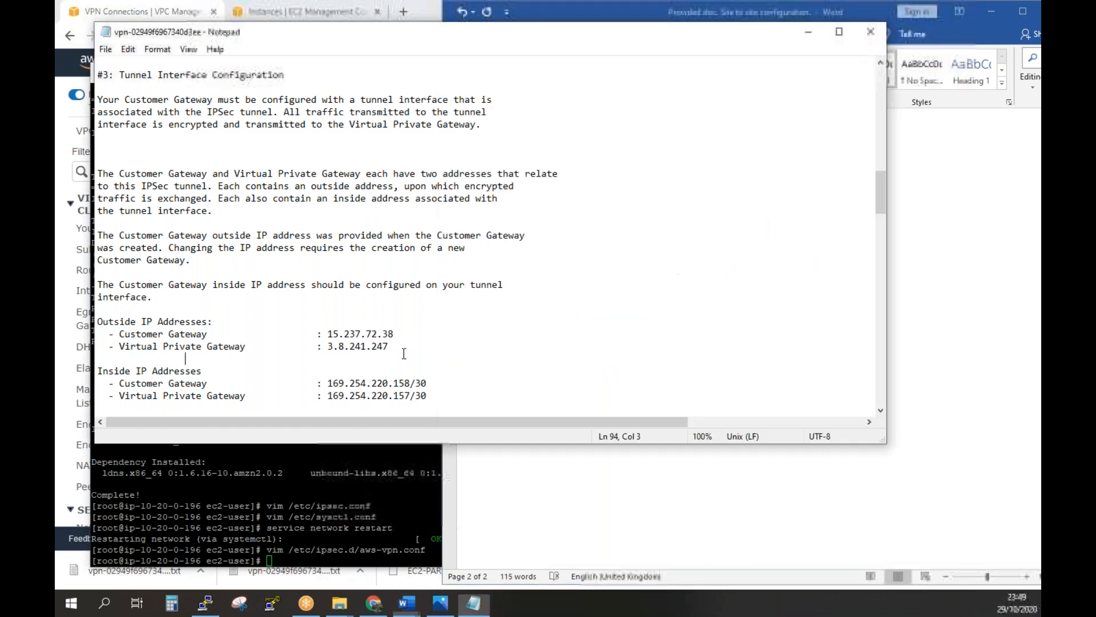
left_click_drag(392, 347, 331, 348)
right_click(353, 349)
left_click(374, 396)
left_click(999, 285)
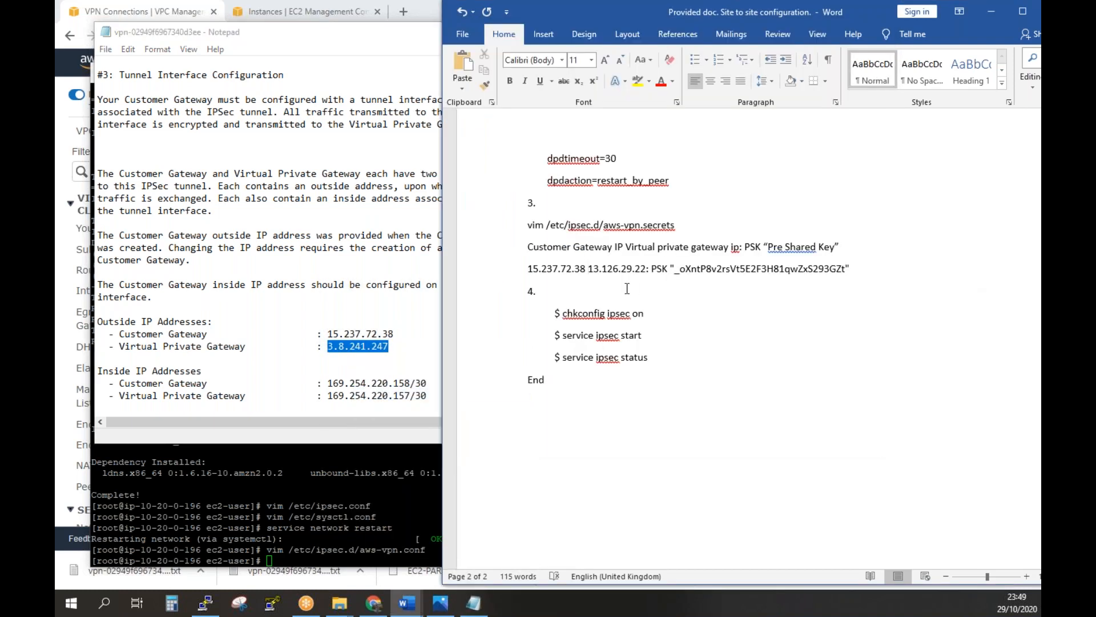
left_click_drag(589, 269, 648, 269)
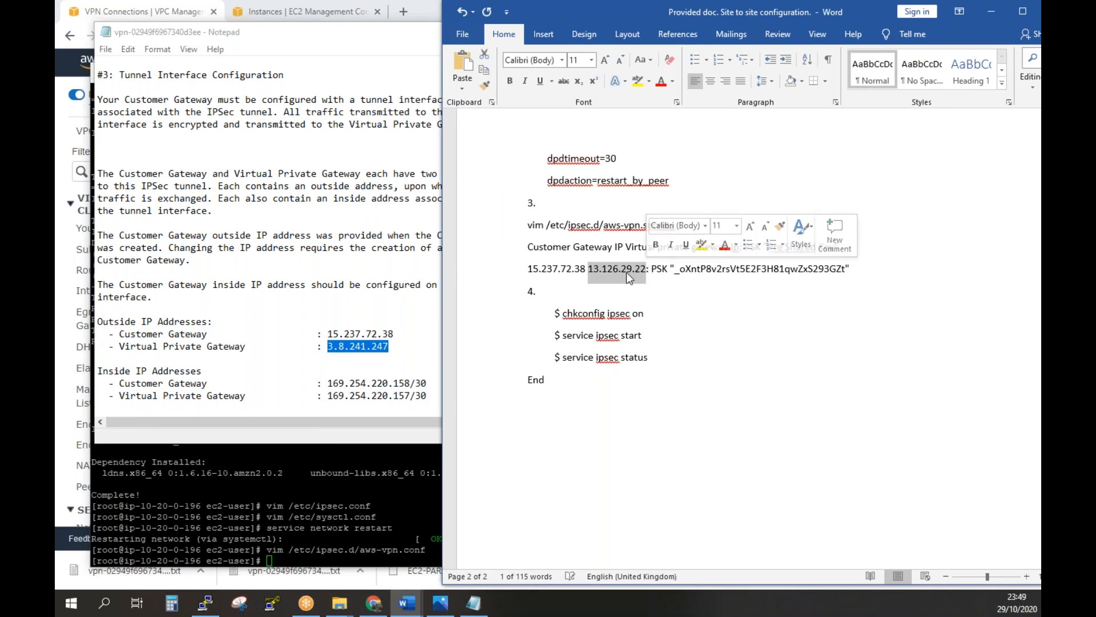
right_click(626, 271)
left_click(668, 335)
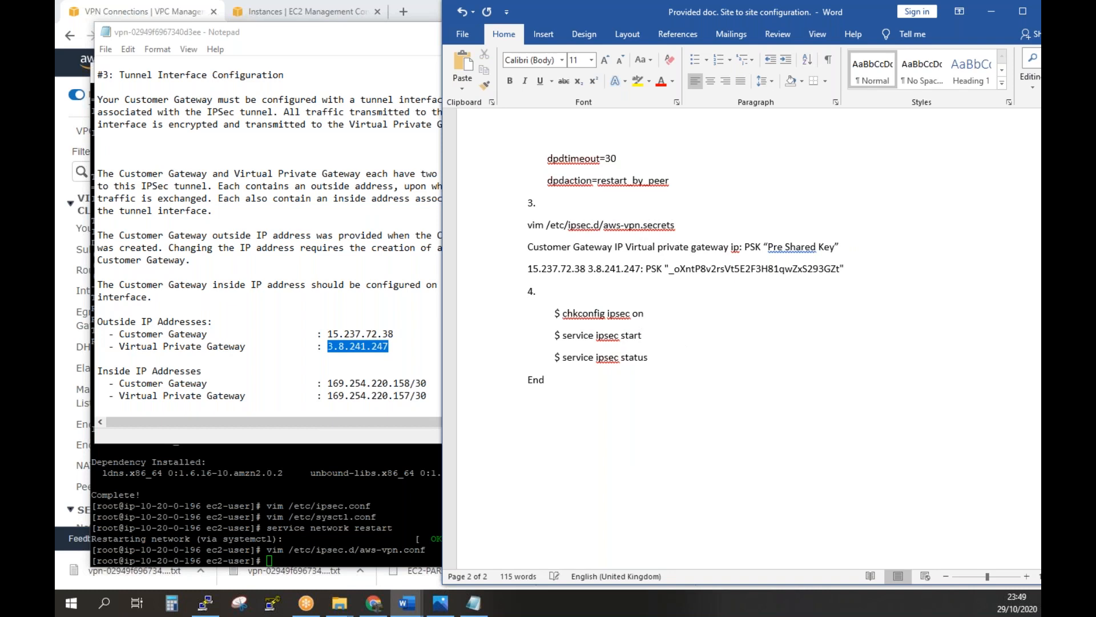
Copy the template's completed secrets line with both gateway IPs and the pre-shared key, and try running it at the EC2-PARIS terminal prompt
left_click_drag(844, 268, 525, 270)
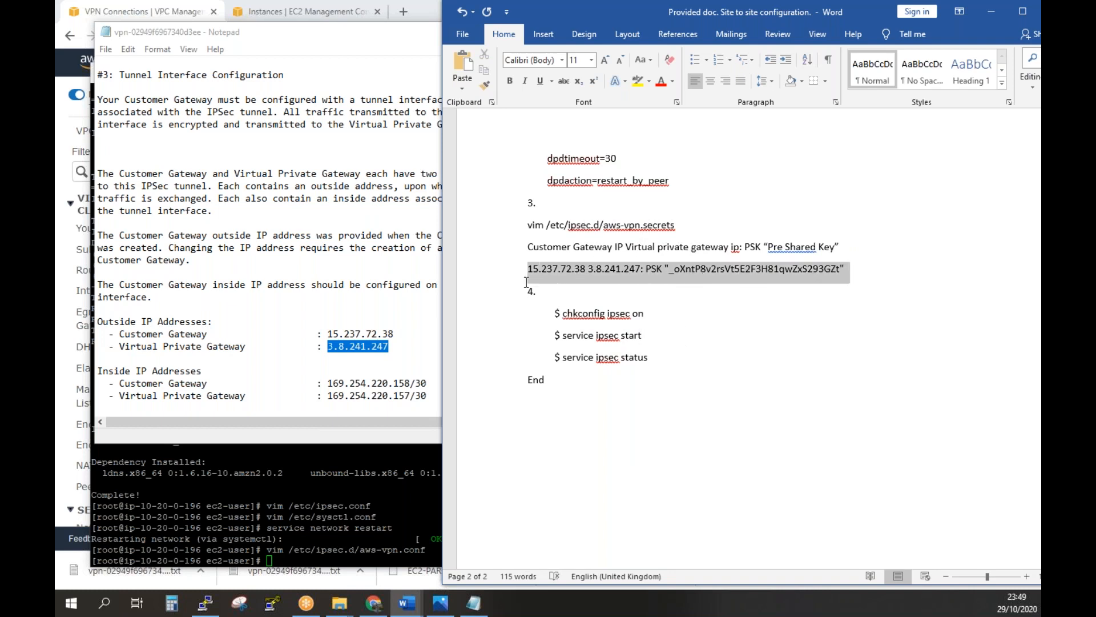
right_click(781, 269)
left_click(825, 297)
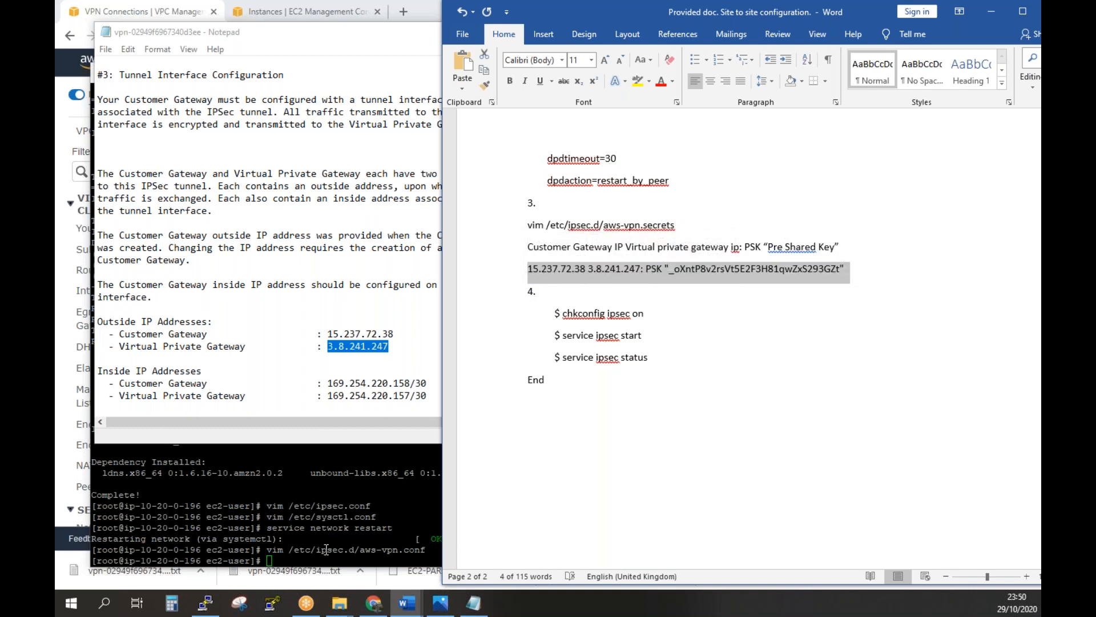
right_click(316, 557)
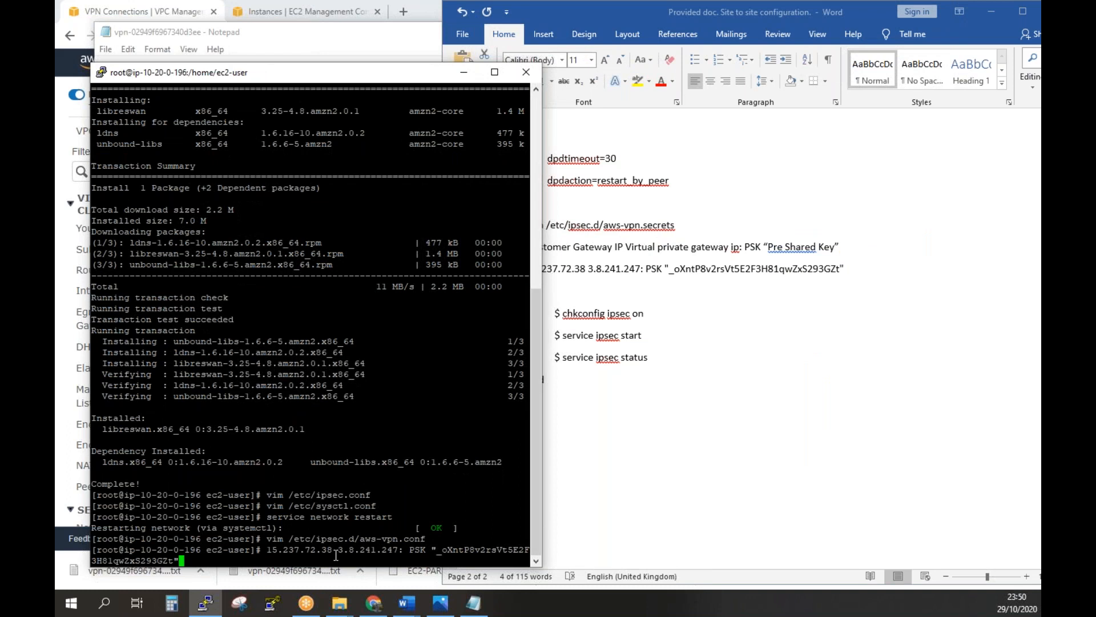
key("Return")
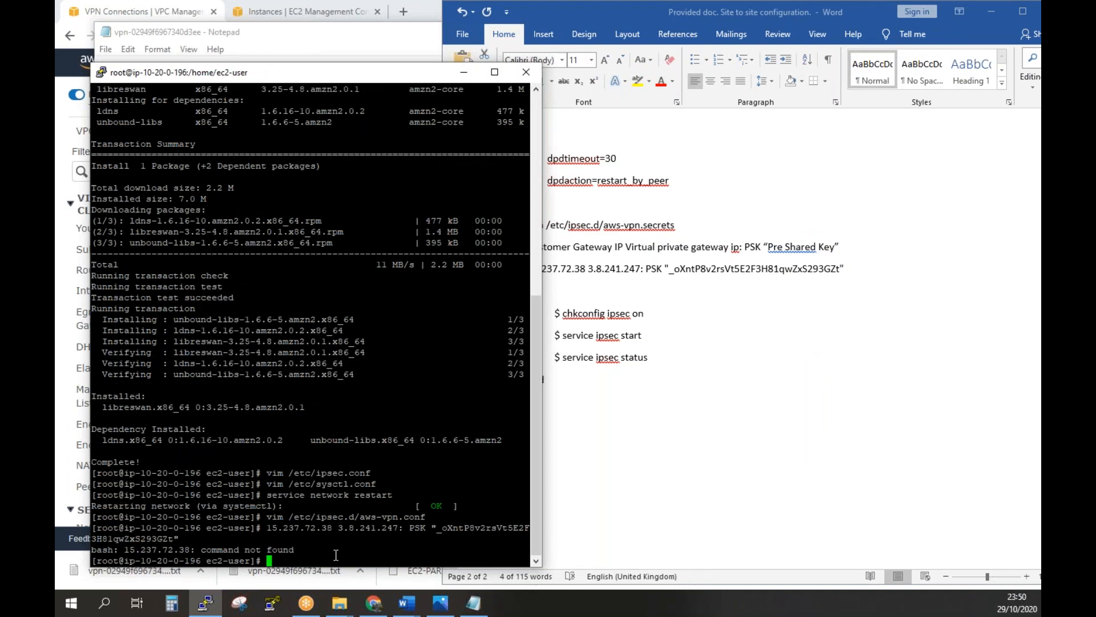
Paste the gateway IPs and pre-shared key line into the terminal again, check it along its length, and try rerunning it
right_click(336, 555)
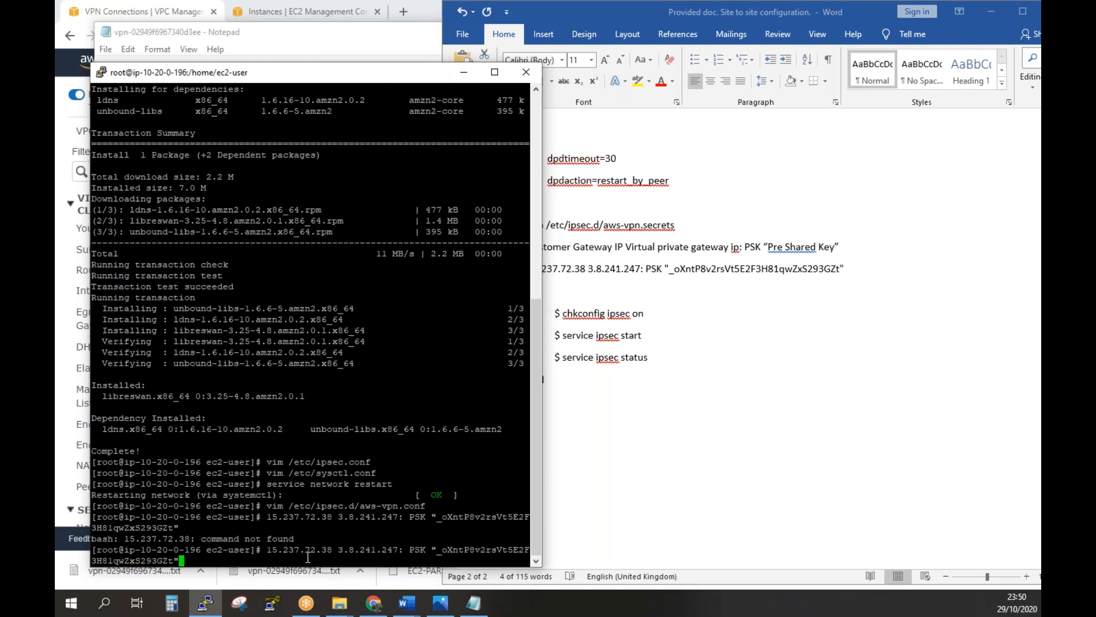
key("Up")
key("Up")
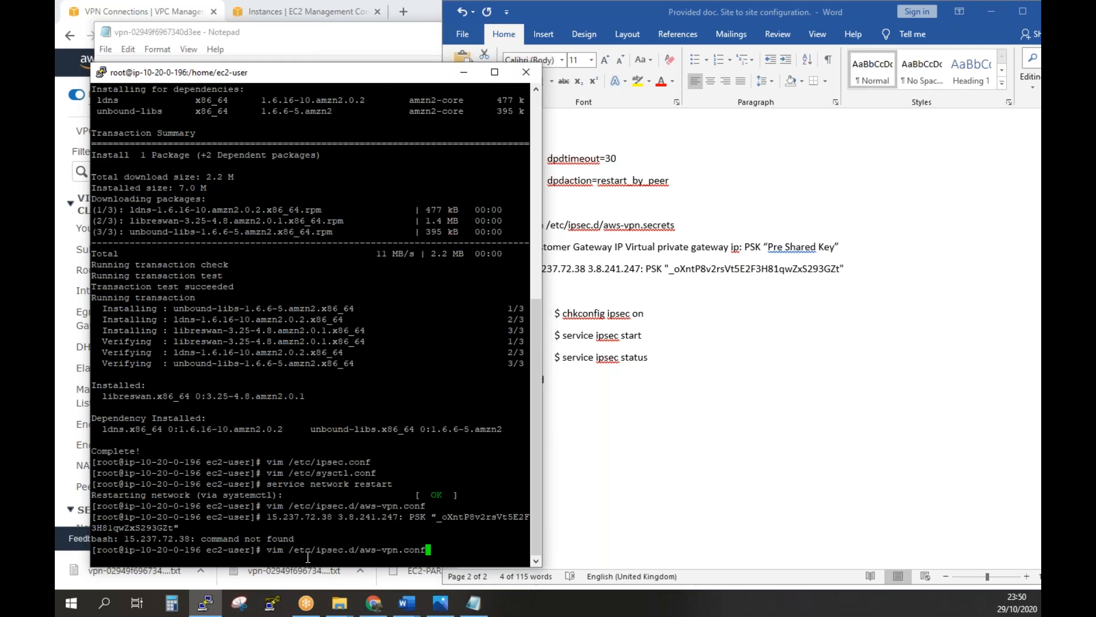
key("Down")
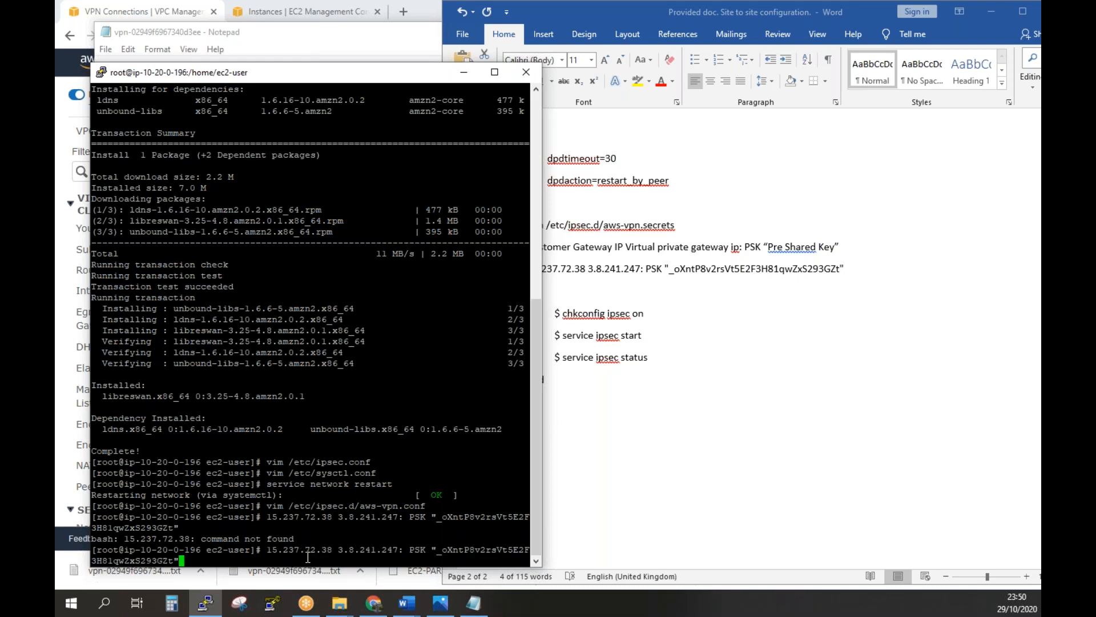
key("Left")
key("Left")
key("Left")
key("Left")
key("Left")
key("Left")
key("Left")
key("Left")
key("Left")
key("Left")
key("Left")
key("Left")
key("Left")
key("Left")
key("Left")
key("Left")
key("Left")
key("Left")
key("Left")
key("Left")
key("Left")
key("Left")
key("Left")
key("Left")
key("Left")
key("Left")
key("Left")
key("Left")
key("Left")
key("Left")
key("Left")
key("Left")
key("Left")
key("Left")
key("Left")
key("Left")
key("Left")
key("Left")
key("Left")
key("Left")
key("Left")
key("End")
key("Return")
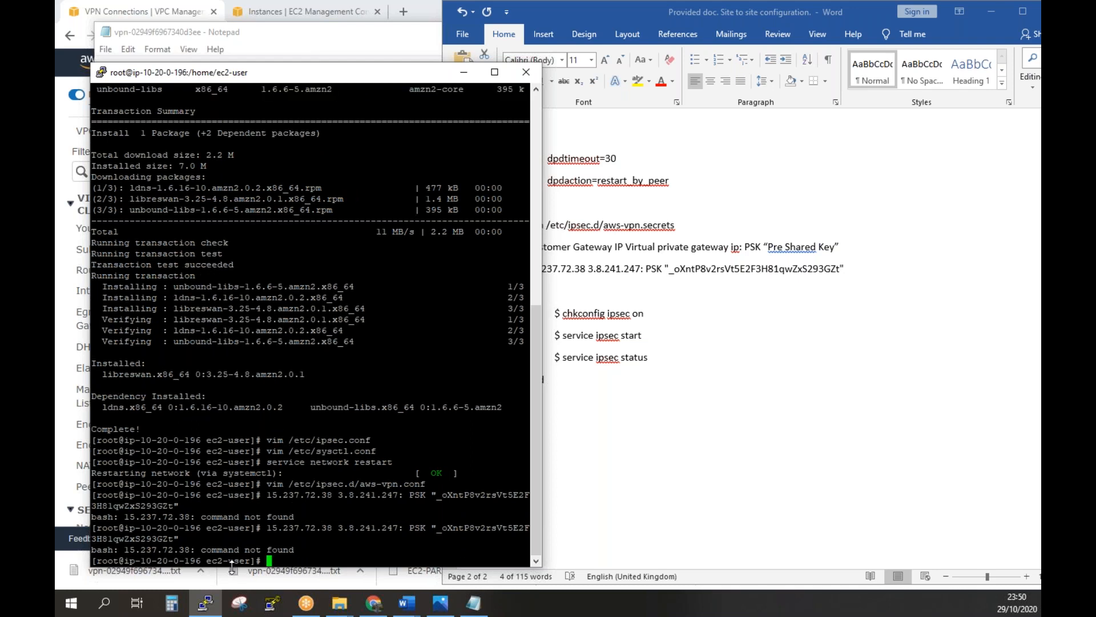
Arrange the VPN configuration text file and the Word template side by side with the aws-vpn.secrets section in view
key("alt+Tab")
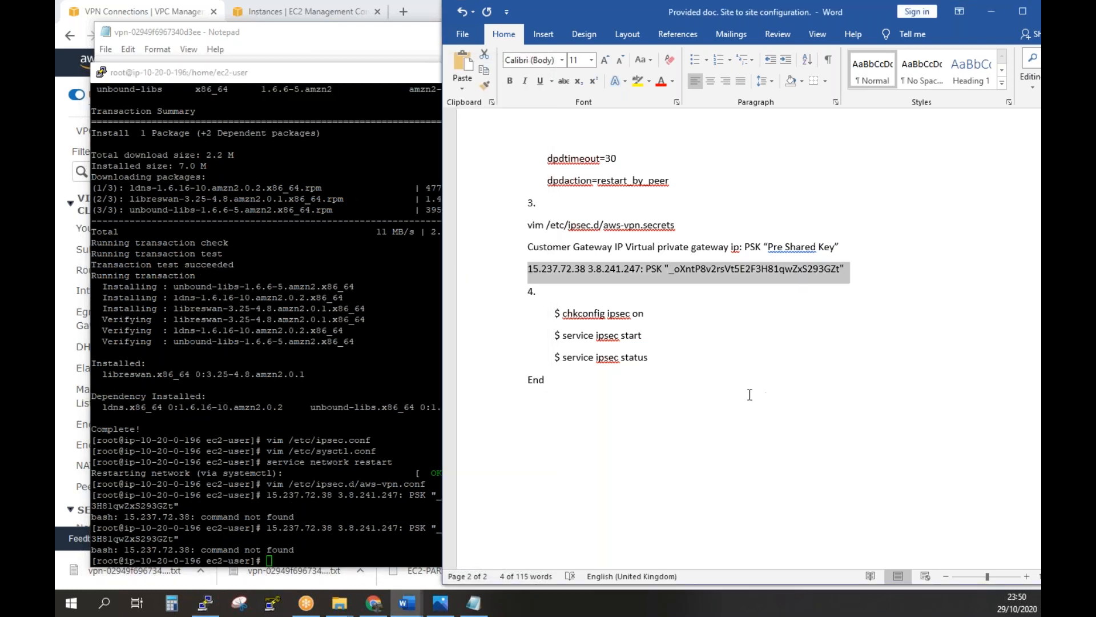
left_click(656, 301)
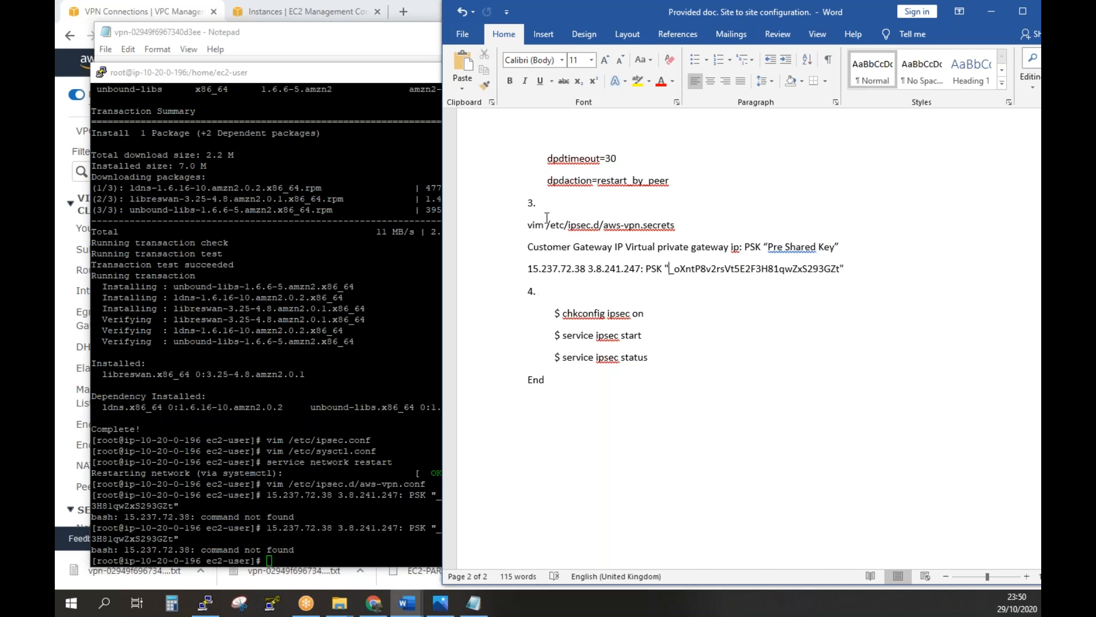
left_click(477, 604)
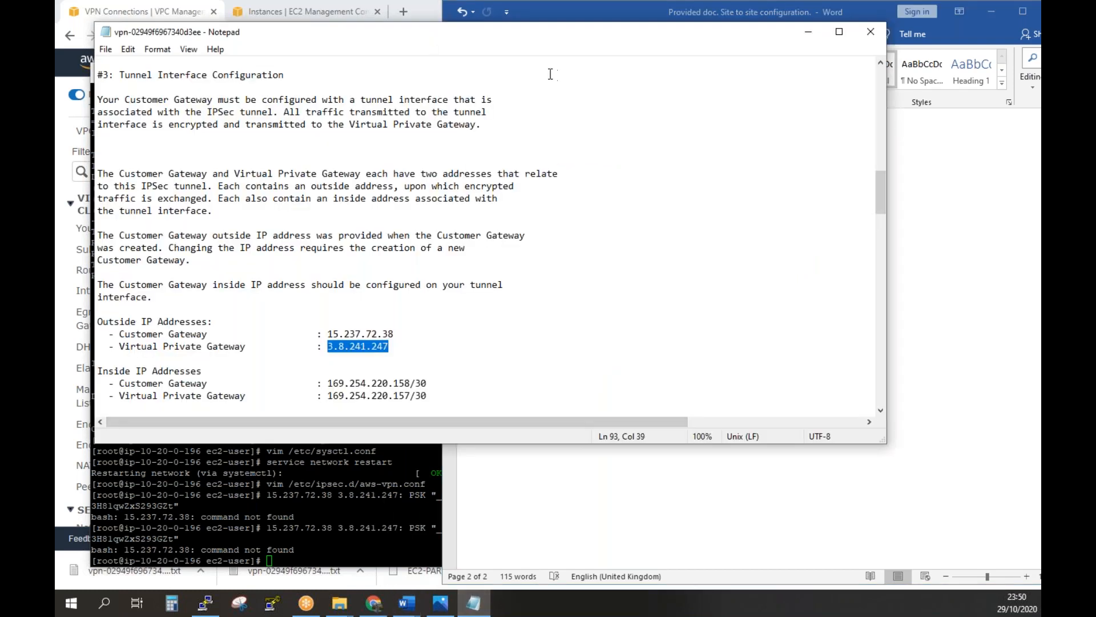
left_click_drag(525, 33, 697, 300)
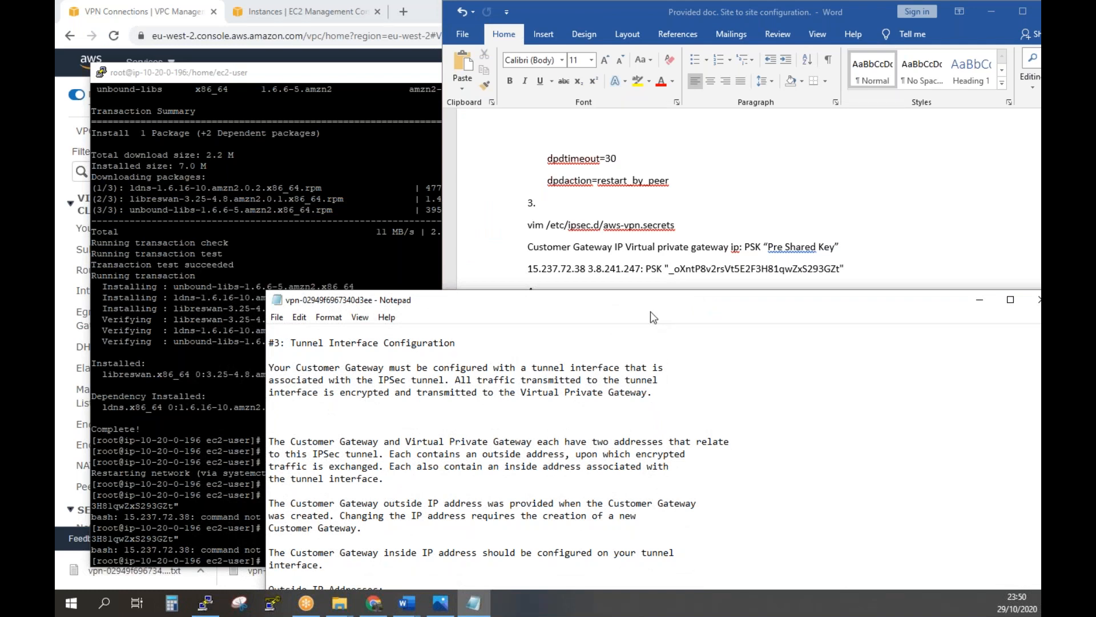
left_click_drag(388, 299, 56, 77)
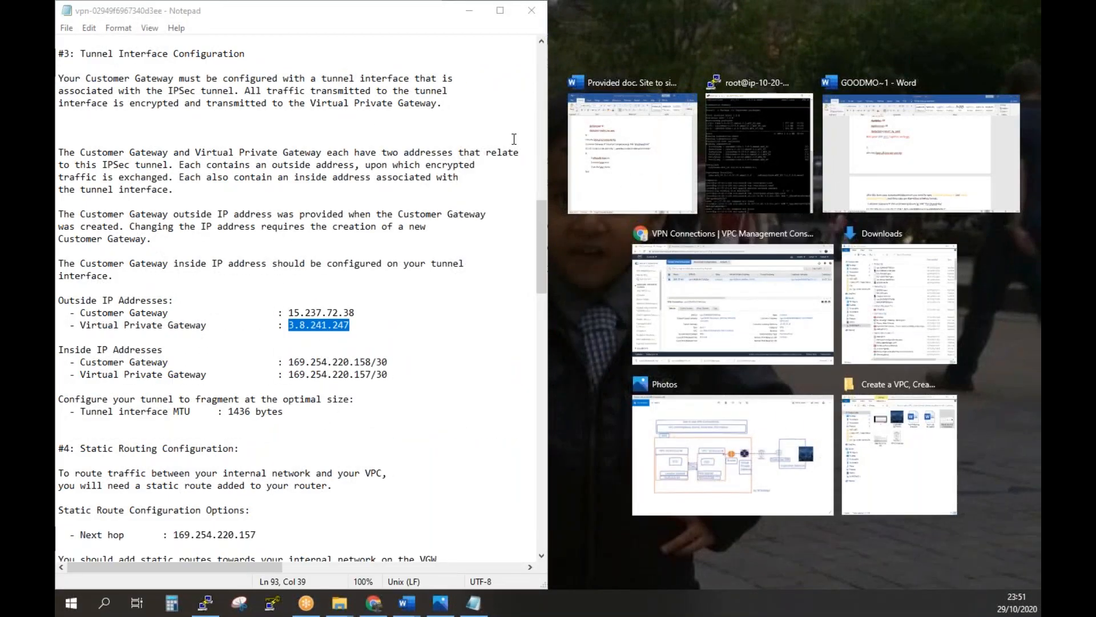
left_click(610, 165)
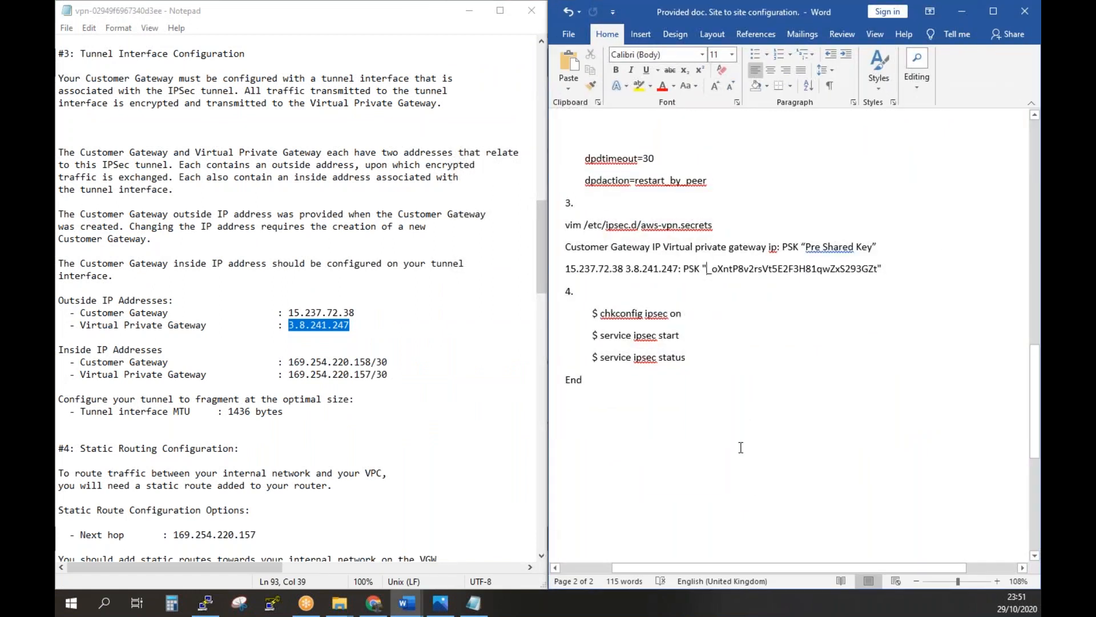
scroll(740, 447, "up", 8)
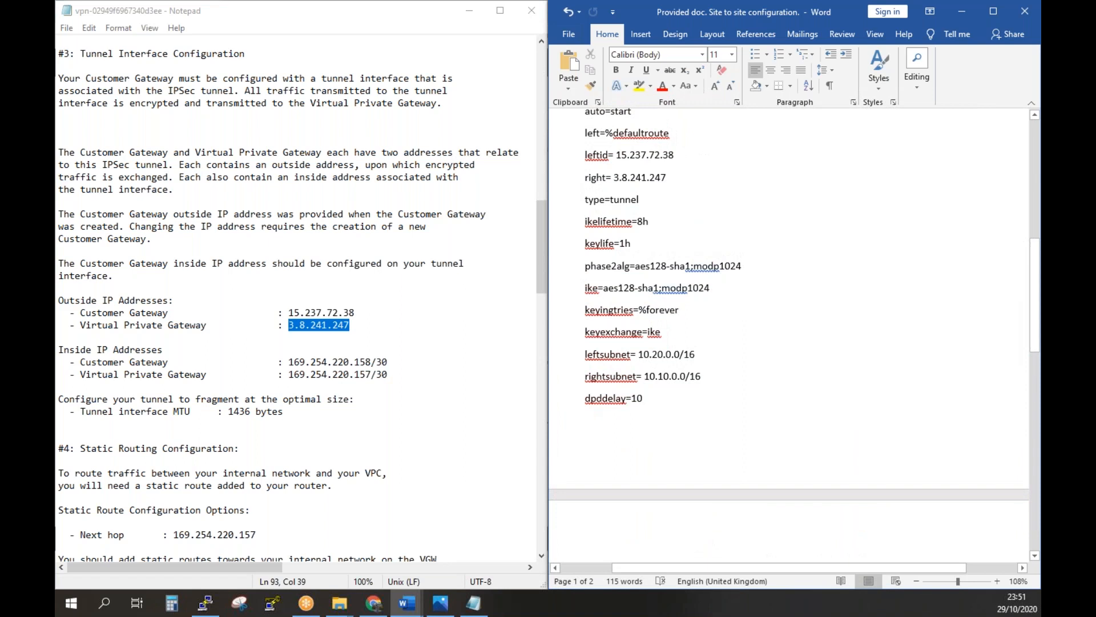
scroll(736, 477, "down", 4)
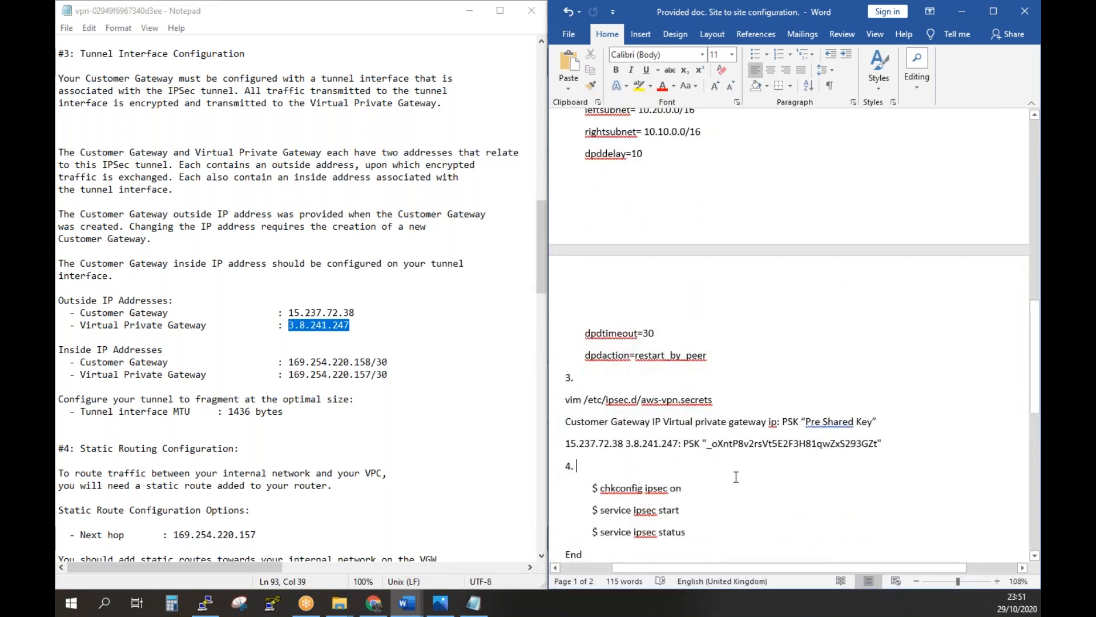
left_click(399, 427)
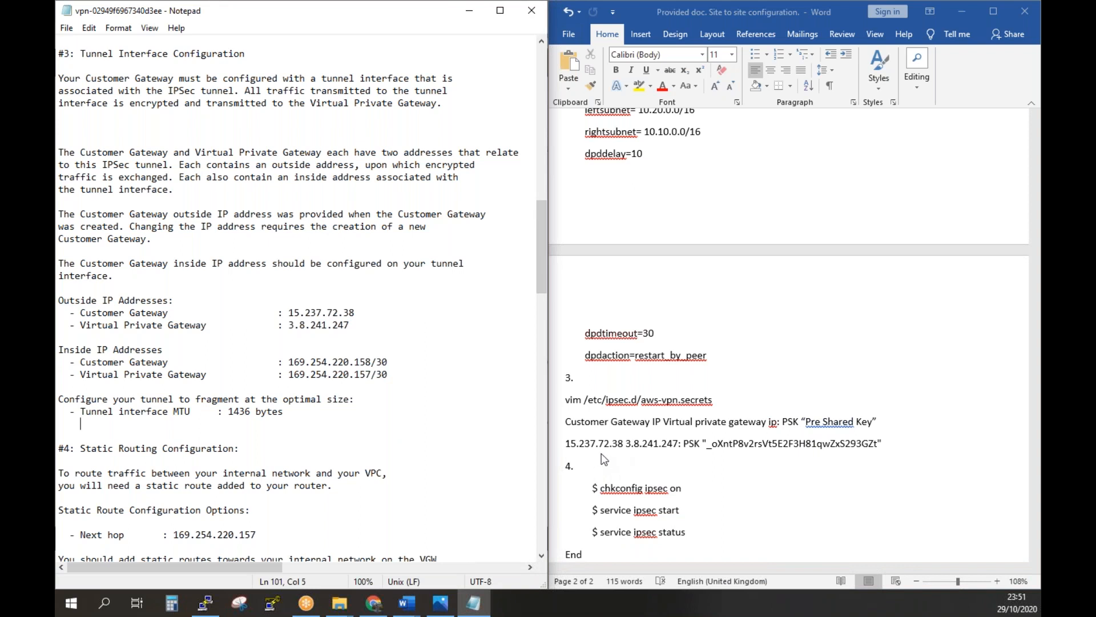
Undo the earlier template edits so the secrets line's sample IPs and sample key and the sample subnets are restored
left_click(616, 451)
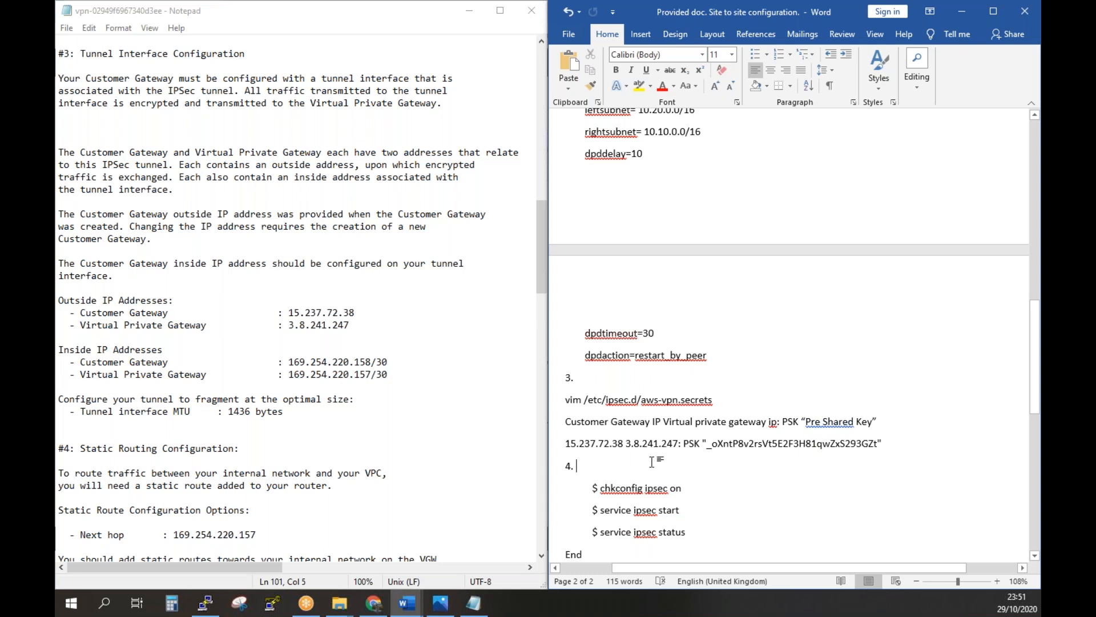
key("ctrl+z")
key("ctrl+z")
key("ctrl+z")
key("ctrl+z")
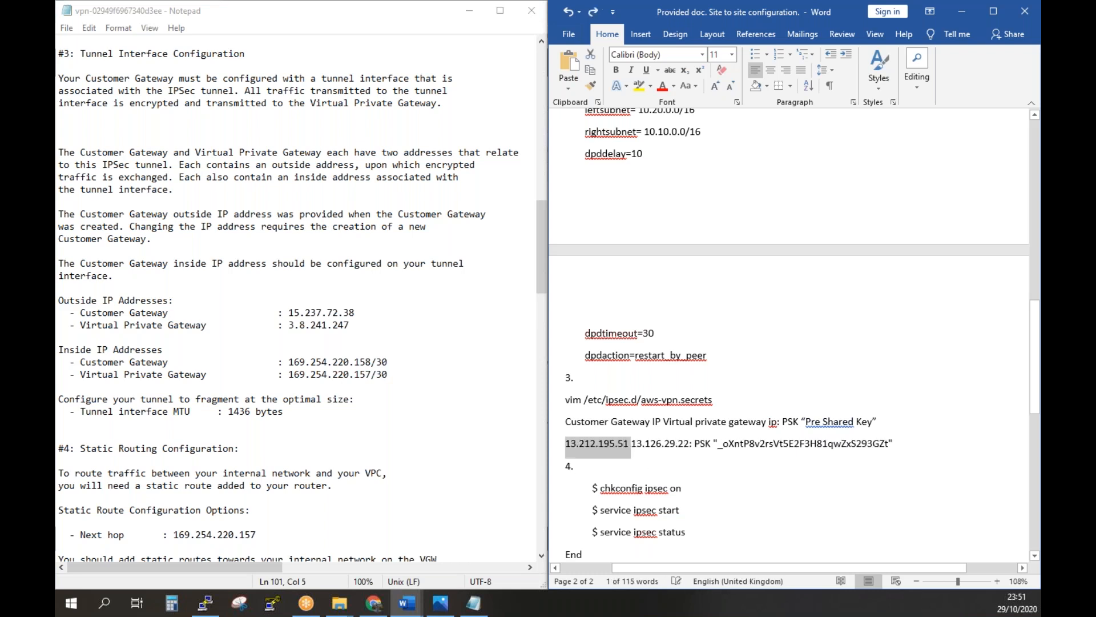
key("ctrl+z")
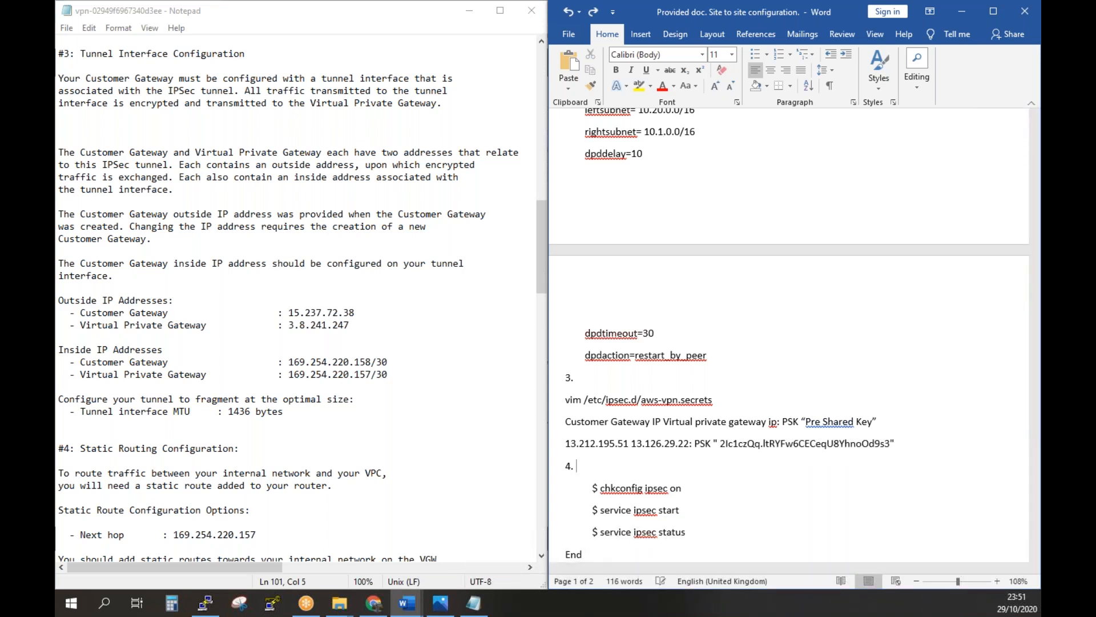
key("ctrl+z")
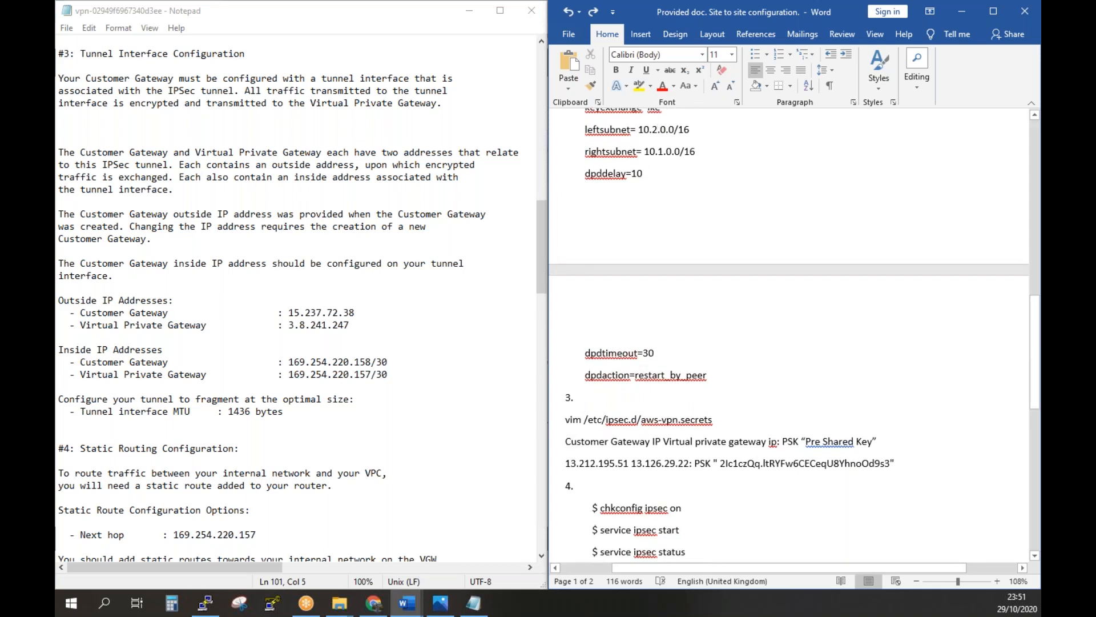
Copy the outside Customer Gateway address 15.237.72.38 from the configuration file over the first sample IP in the secrets line
left_click(650, 465)
left_click(381, 337)
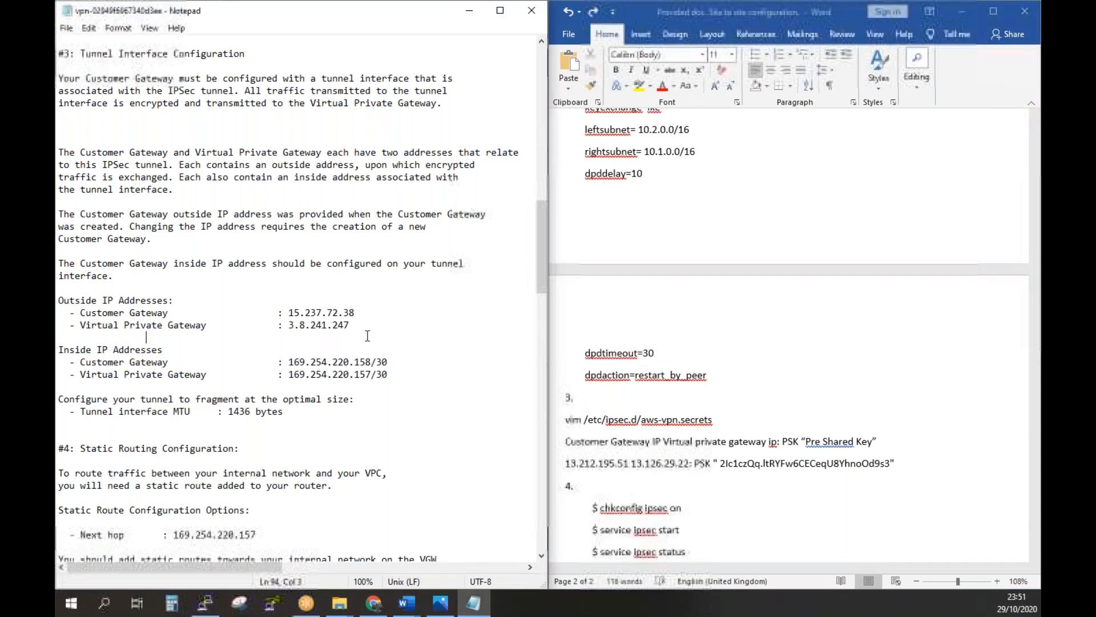
left_click_drag(355, 310, 288, 312)
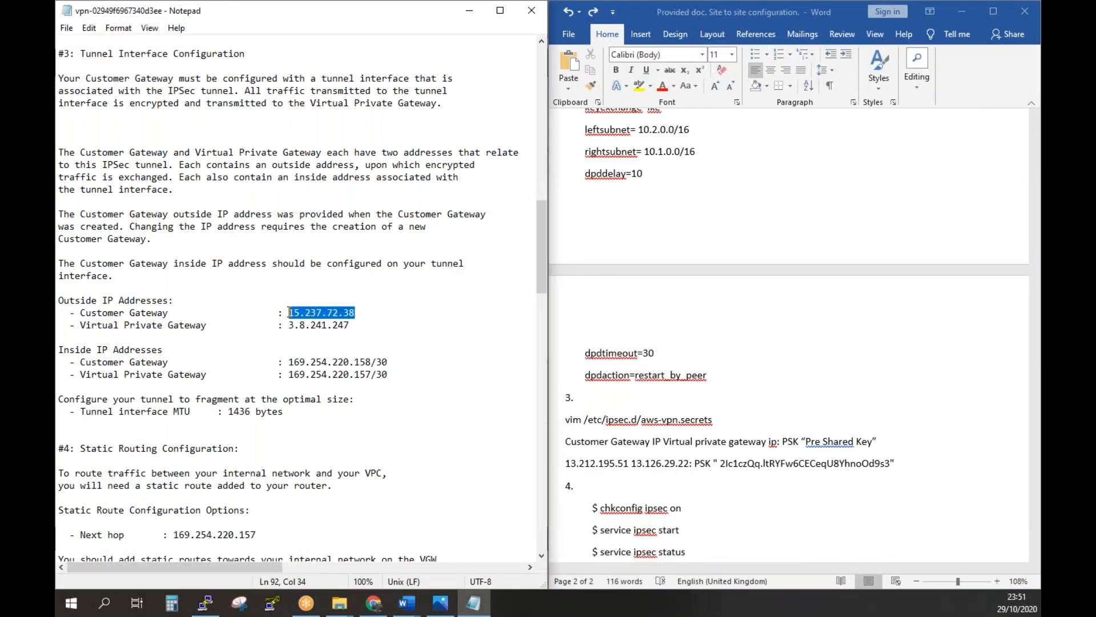
right_click(313, 310)
left_click(343, 355)
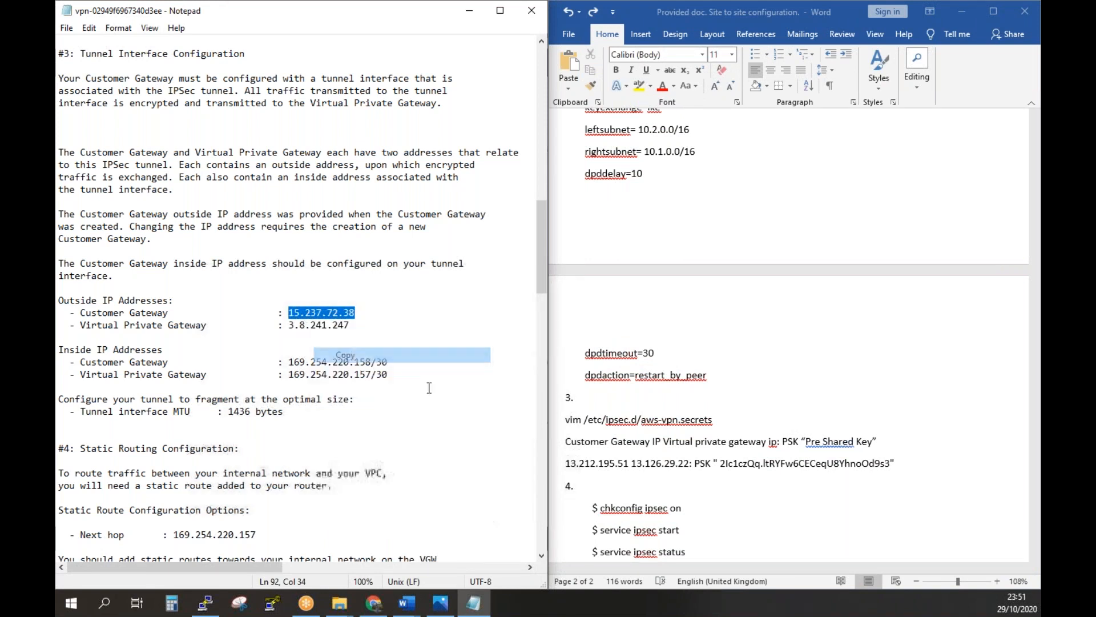
left_click(626, 467)
left_click_drag(565, 464, 627, 466)
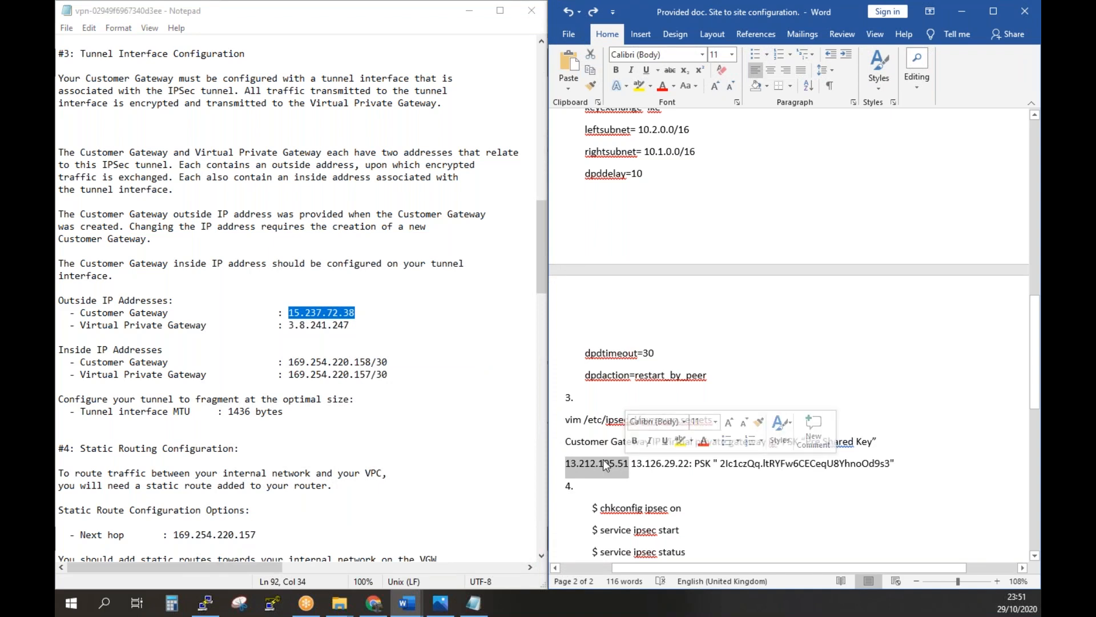
right_click(603, 459)
left_click(627, 335)
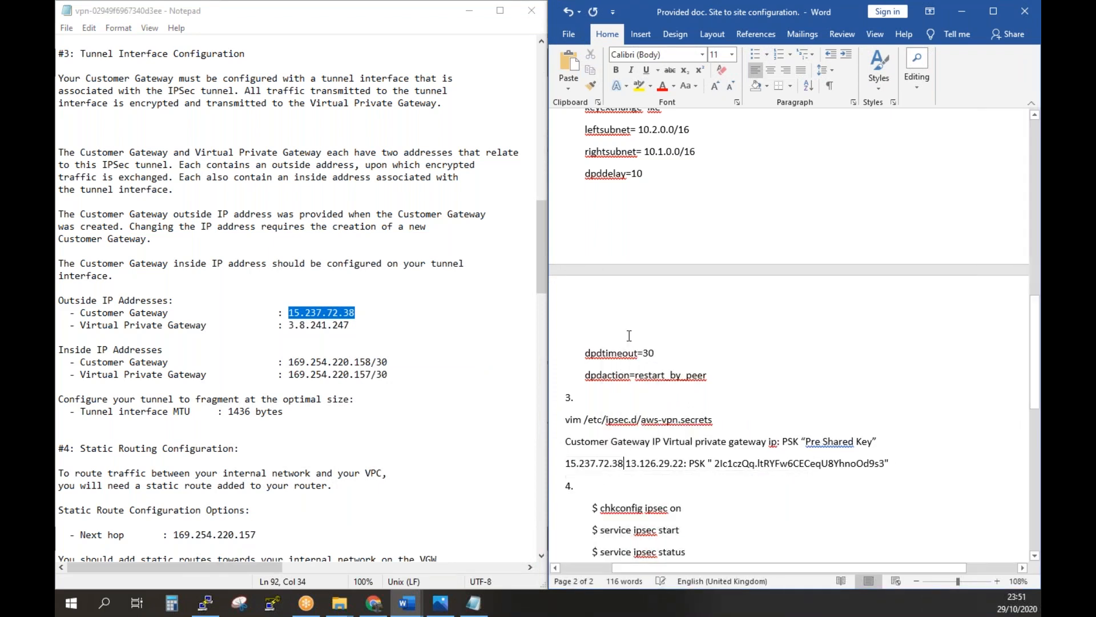
Replace the second sample IP in the secrets line with the outside Virtual Private Gateway address 3.8.241.247 from the configuration file
left_click(289, 324)
left_click_drag(289, 325, 356, 325)
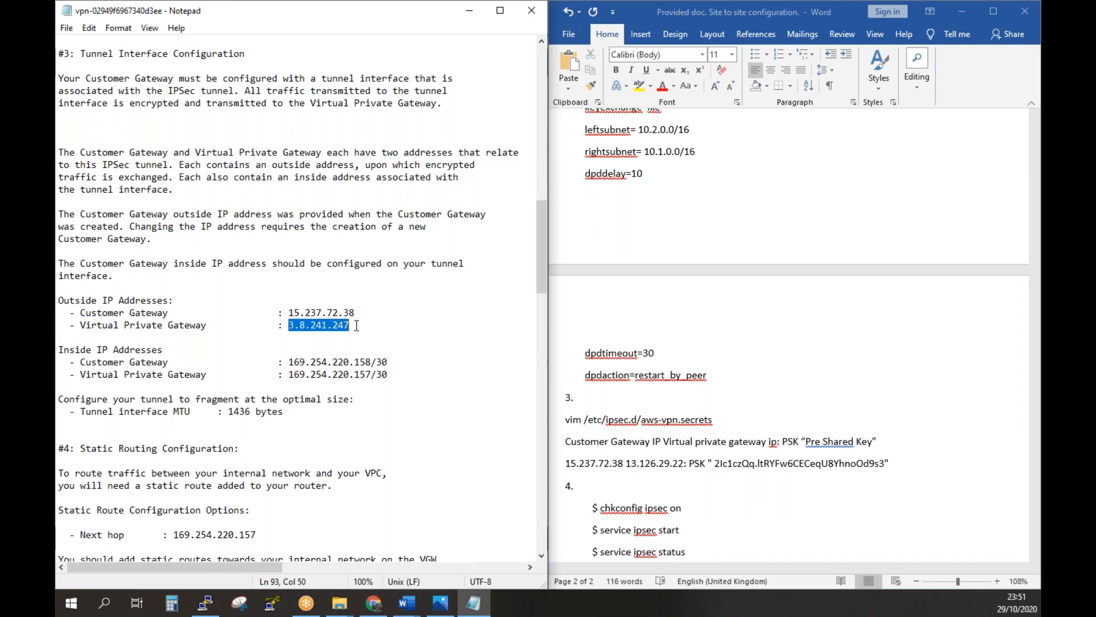
right_click(320, 326)
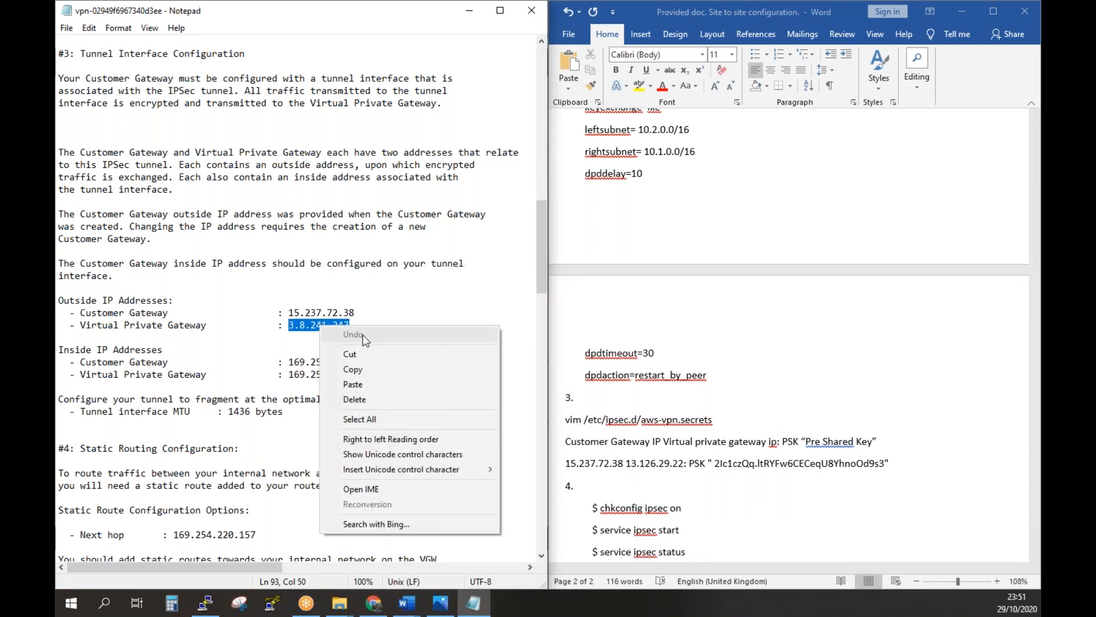
left_click(366, 367)
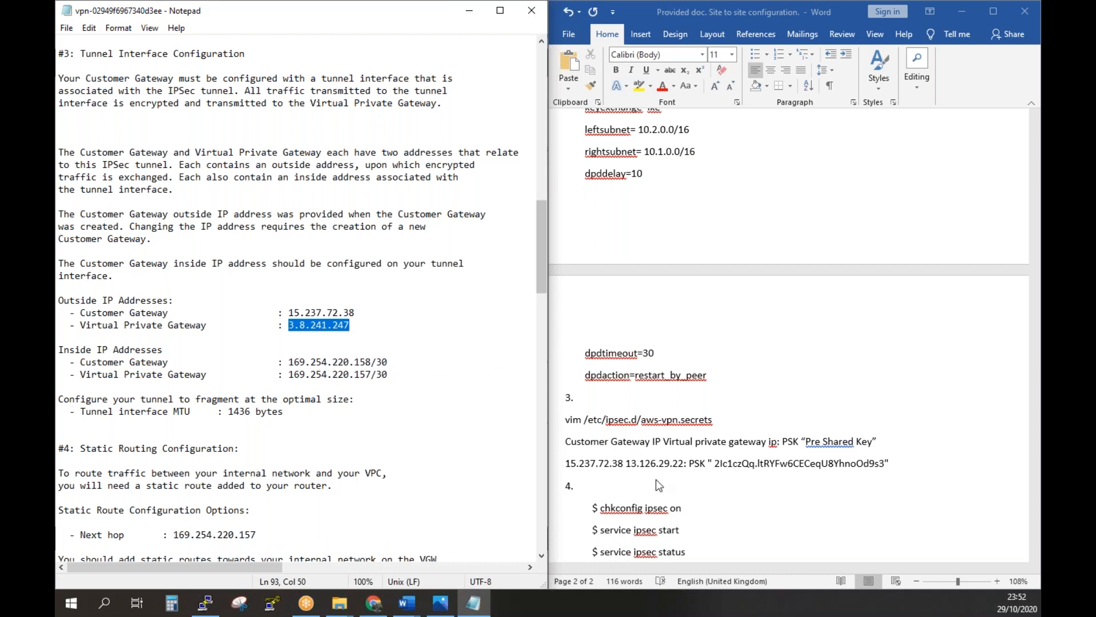
left_click(626, 464)
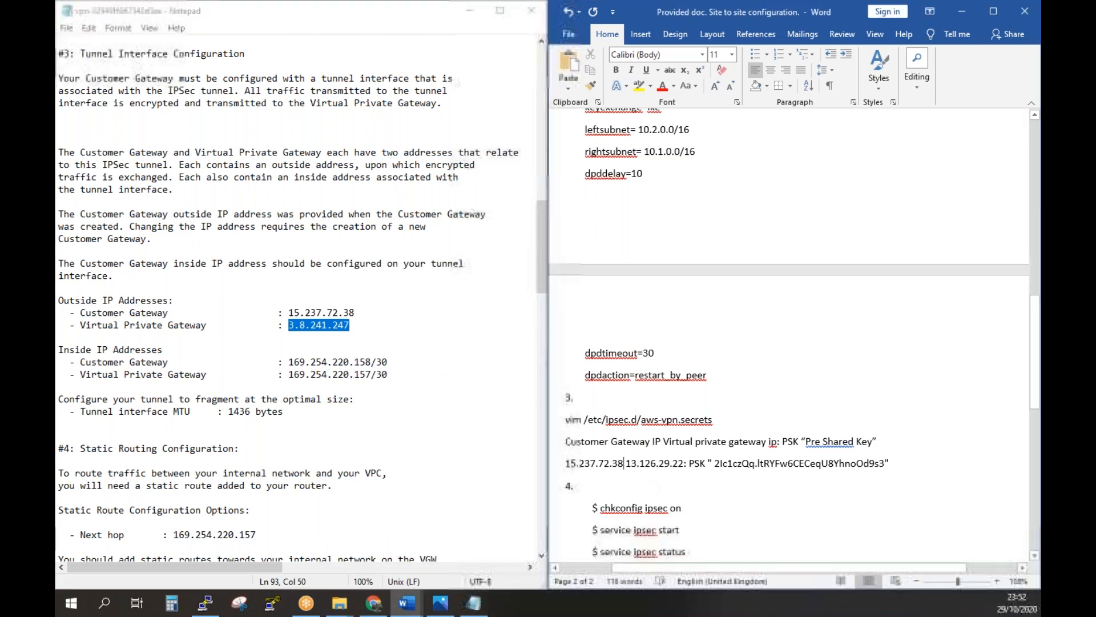
left_click_drag(628, 465, 684, 466)
right_click(649, 465)
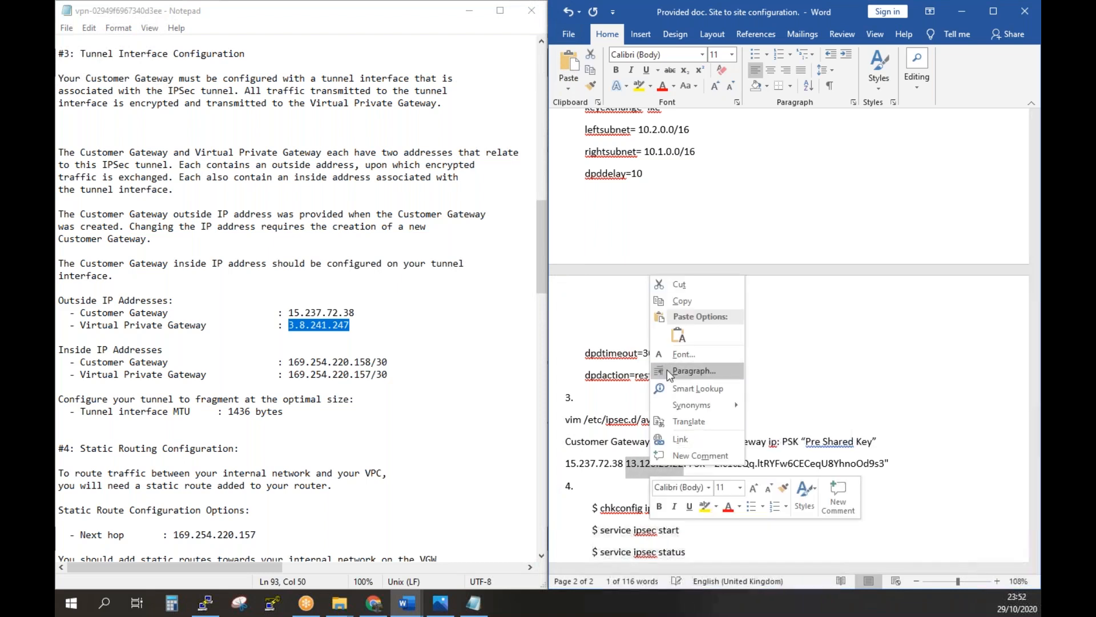
left_click(683, 342)
left_click(727, 509)
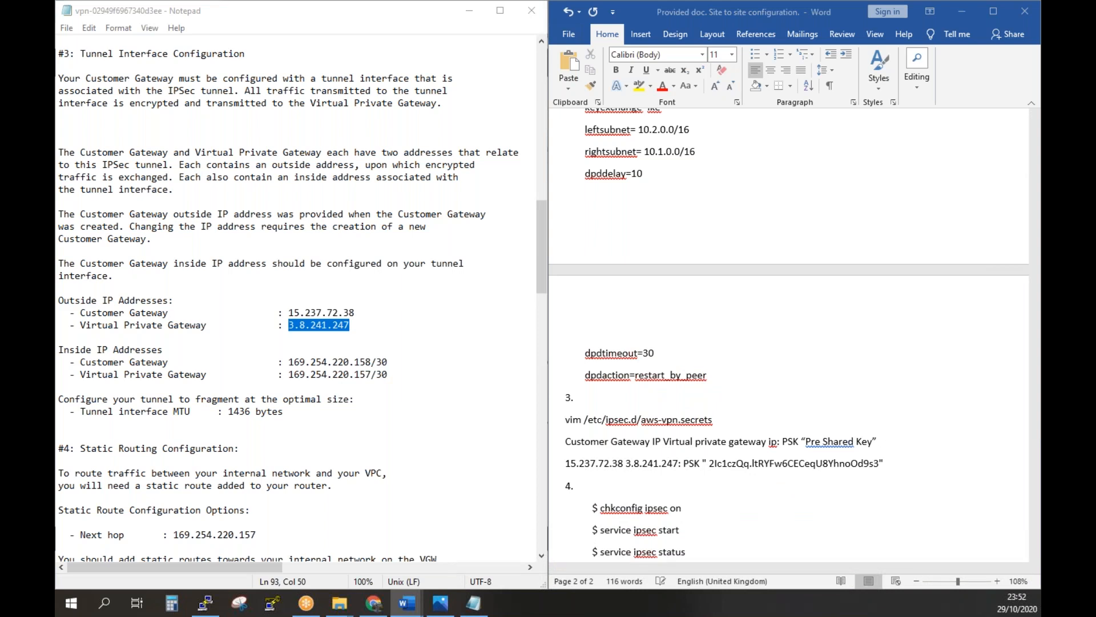
Remove the stray space after the opening quotation mark of the PSK value in the secrets line
left_click(799, 443)
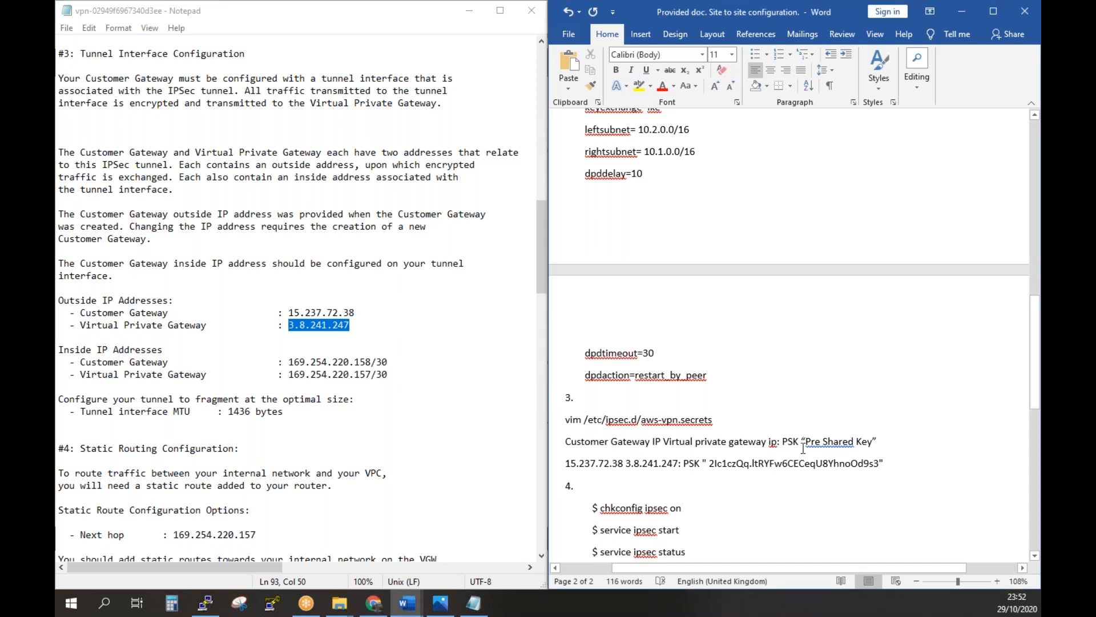
left_click(710, 464)
key("BackSpace")
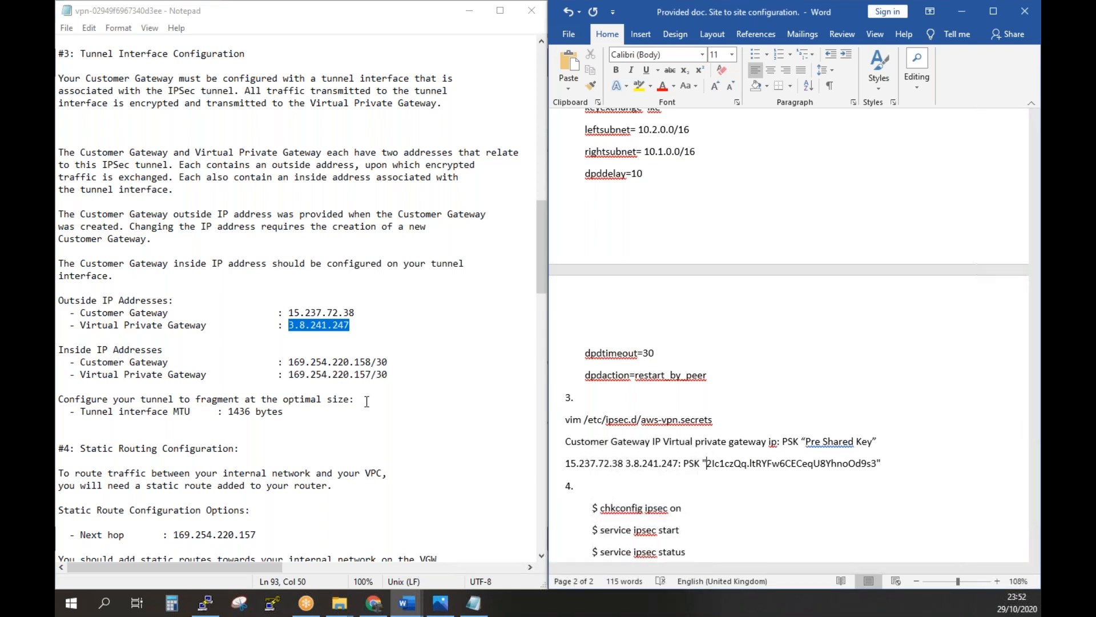
Copy the IPSec Tunnel #1 pre-shared key from the configuration file over the sample key between the quotes in the secrets line
left_click(366, 402)
scroll(367, 401, "up", 13)
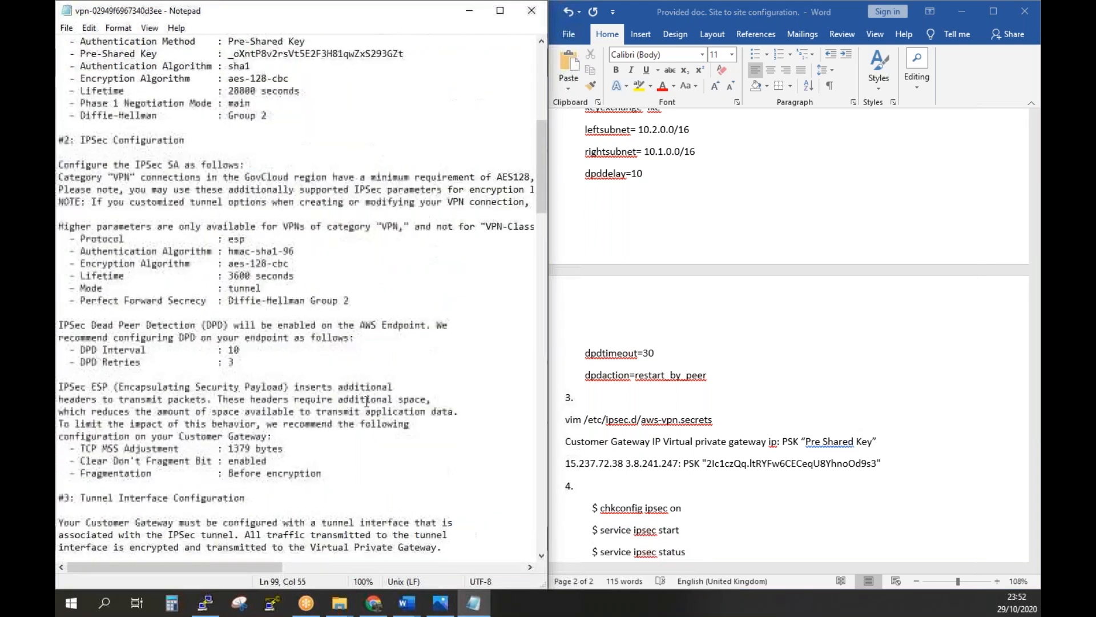
scroll(367, 401, "up", 10)
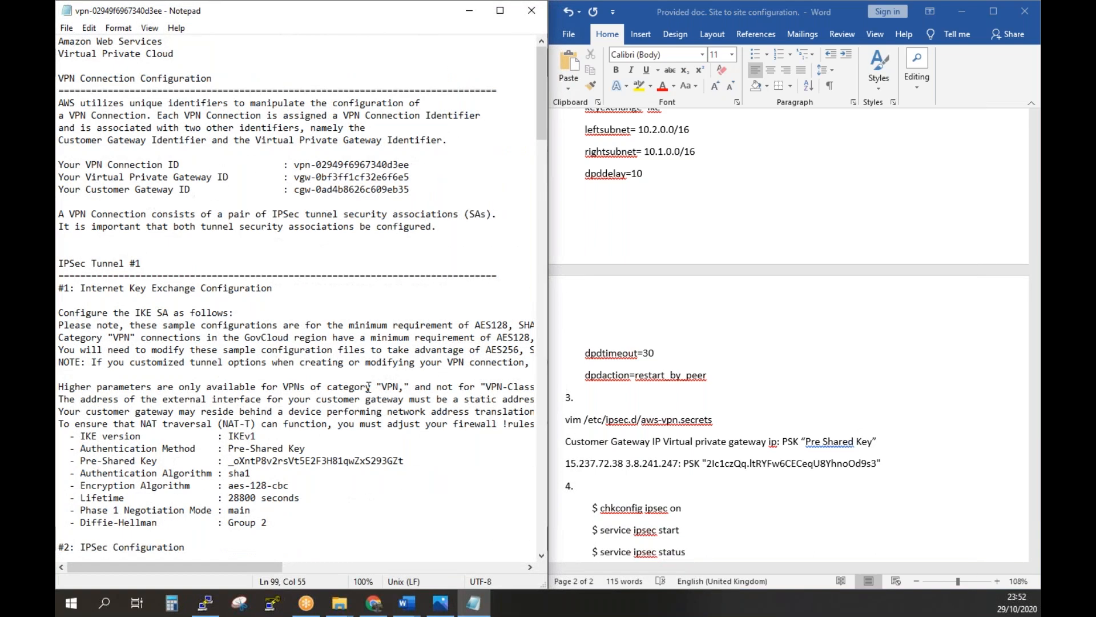
scroll(368, 387, "down", 1)
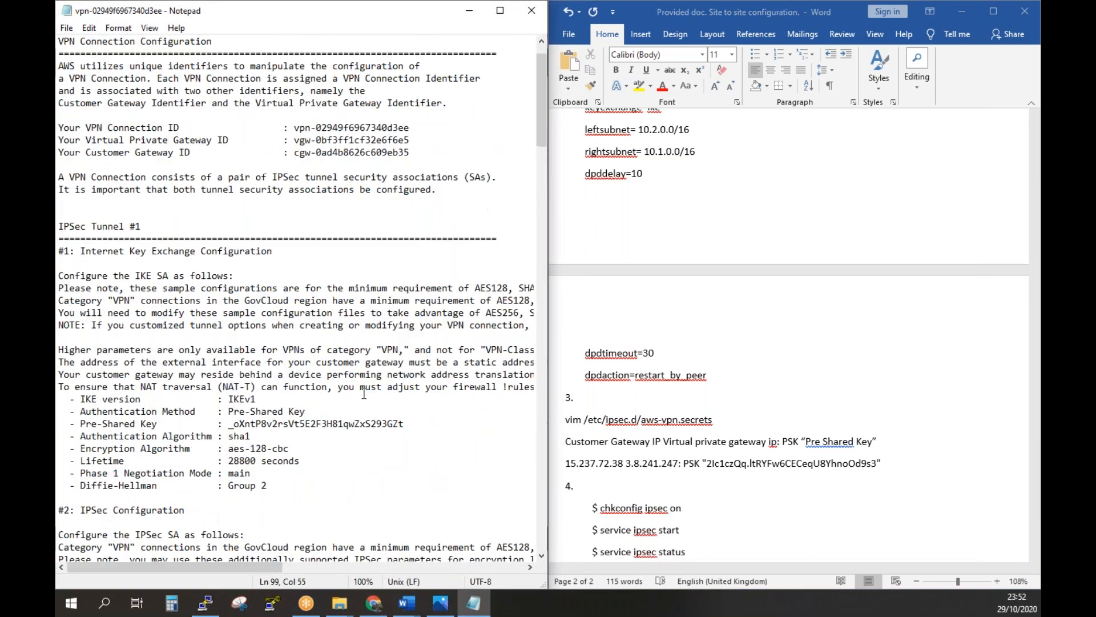
left_click_drag(228, 427, 408, 425)
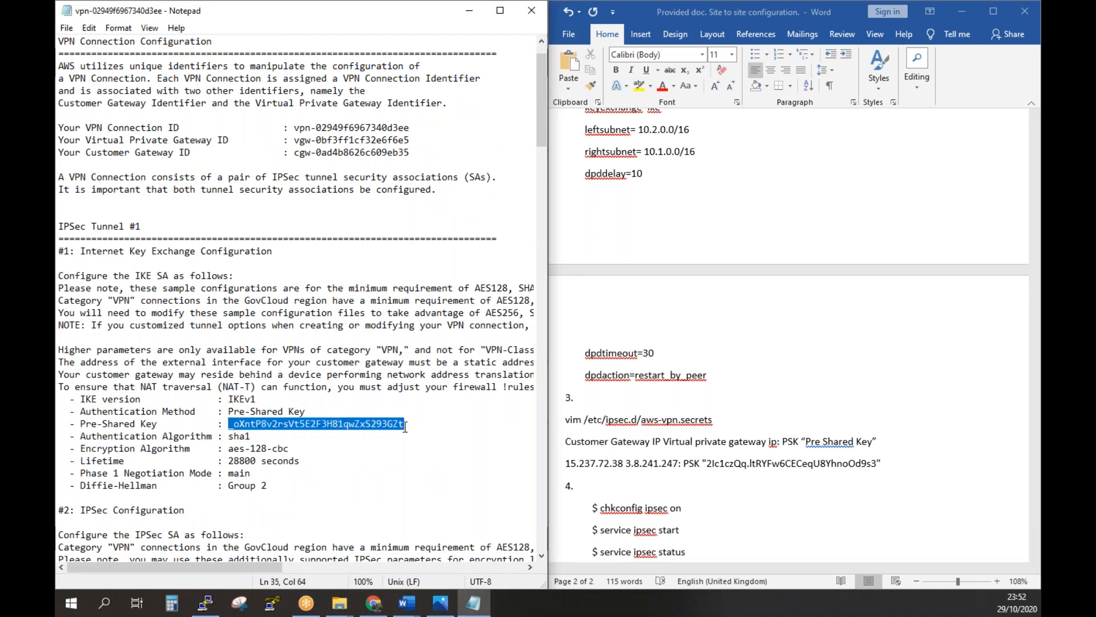
right_click(353, 424)
left_click(395, 267)
left_click(708, 462)
left_click_drag(708, 464, 813, 464)
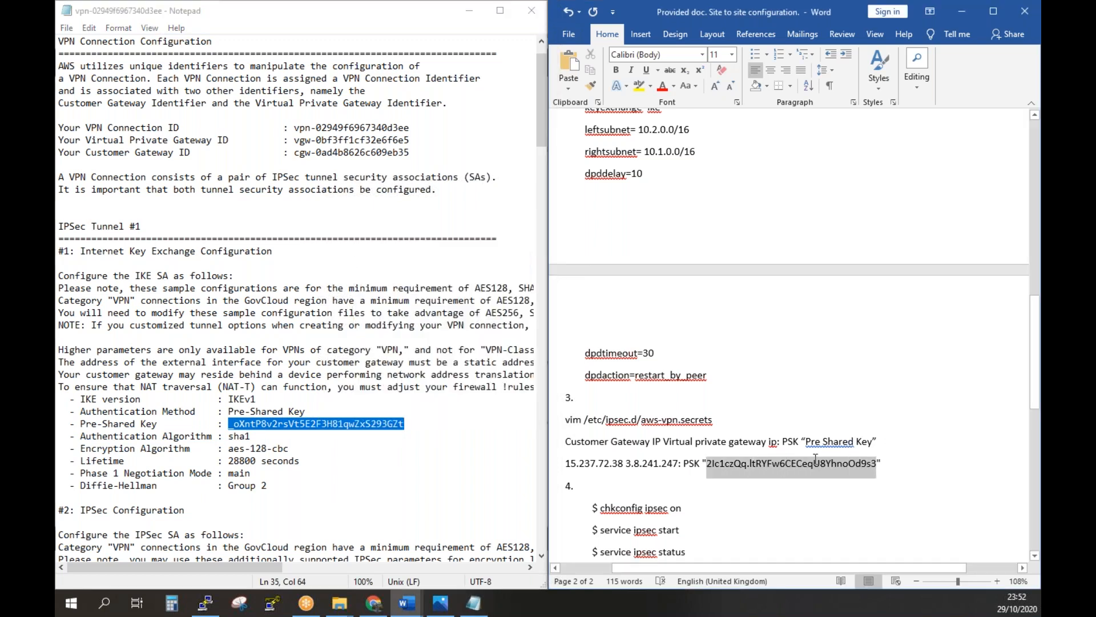
right_click(813, 462)
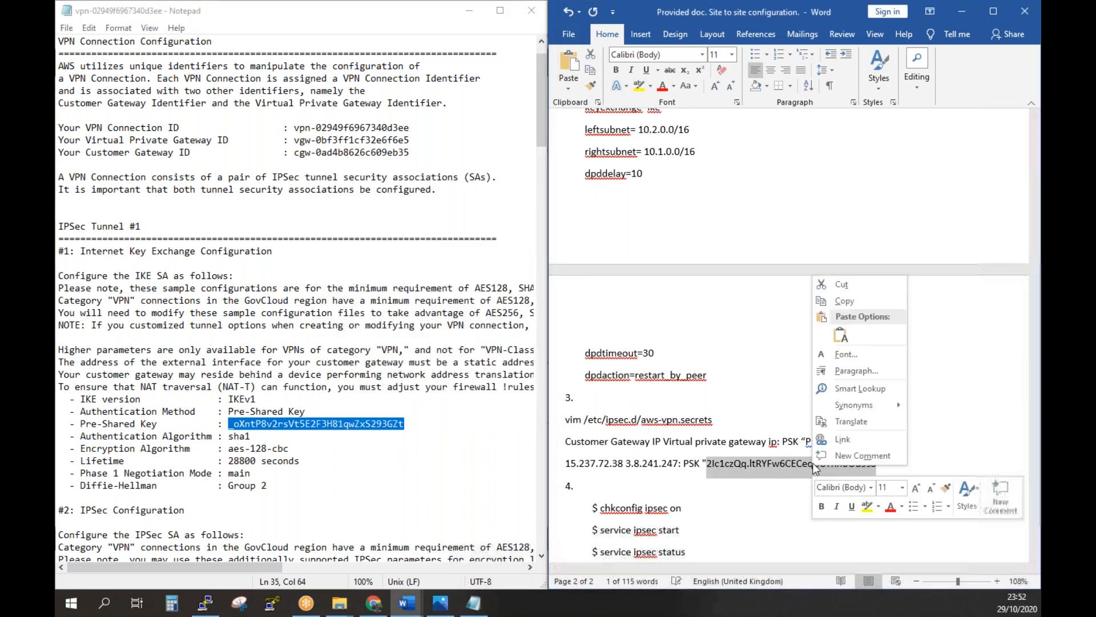
left_click(840, 336)
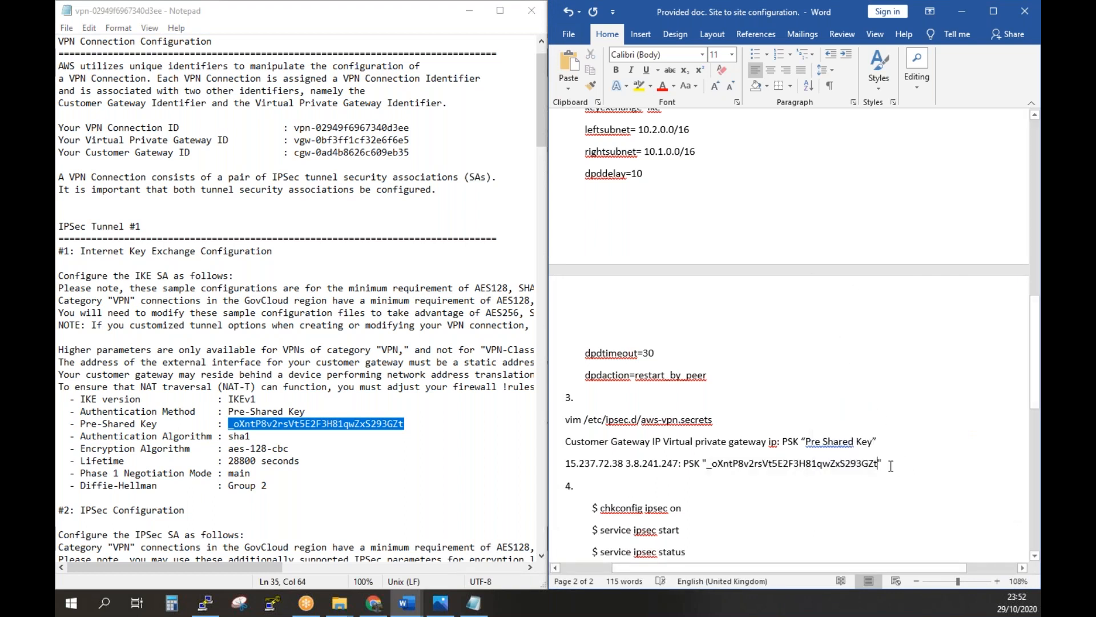
Copy the whole rebuilt secrets line, with both gateway IPs and the quoted pre-shared key, from the template
left_click_drag(885, 463, 565, 465)
right_click(622, 466)
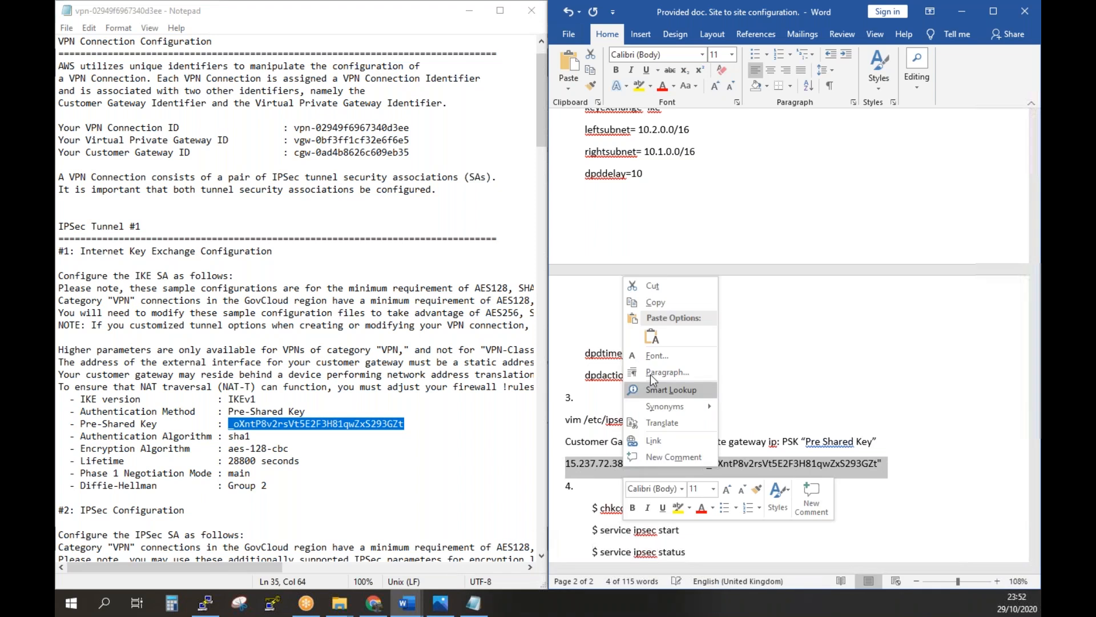
left_click(664, 301)
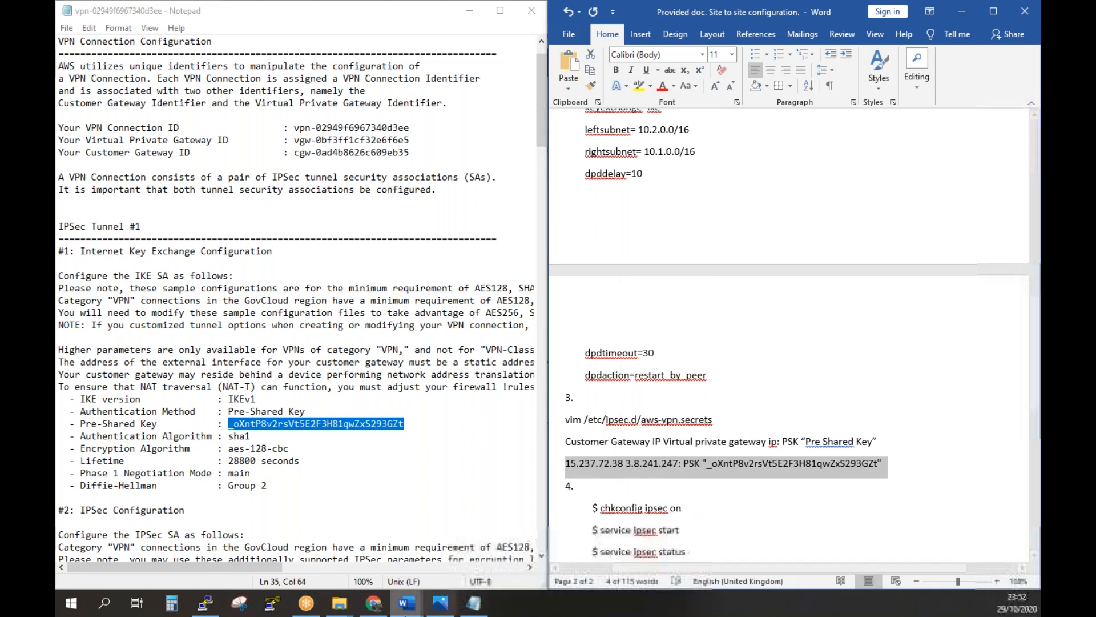
Switch to the EC2-PARIS terminal and try to run the copied secrets line with the pre-shared key at the shell prompt
left_click(203, 604)
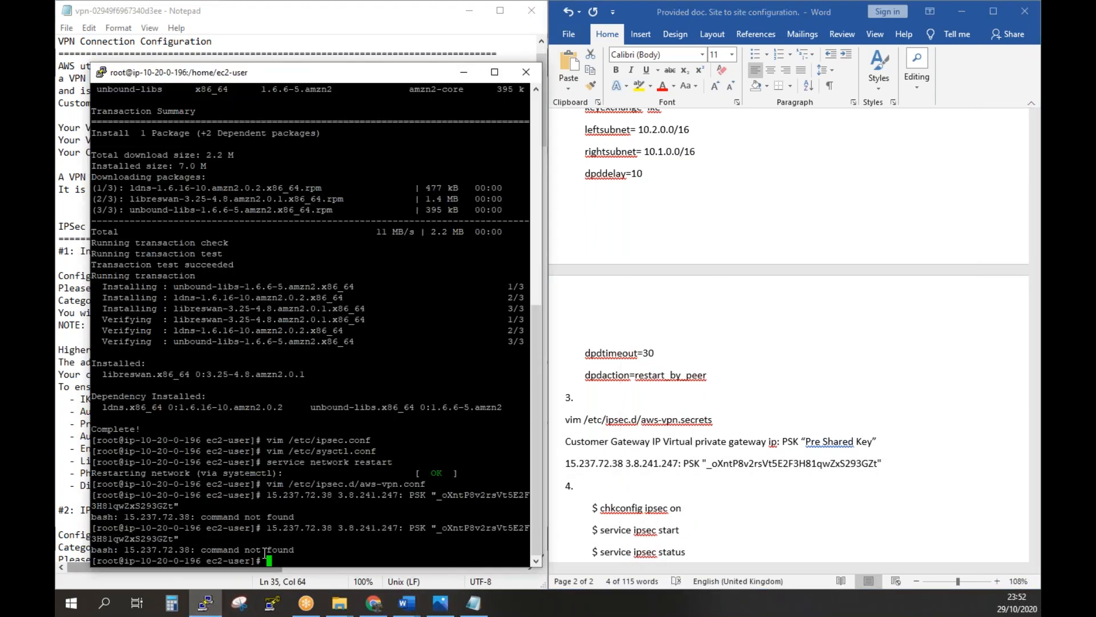
right_click(298, 559)
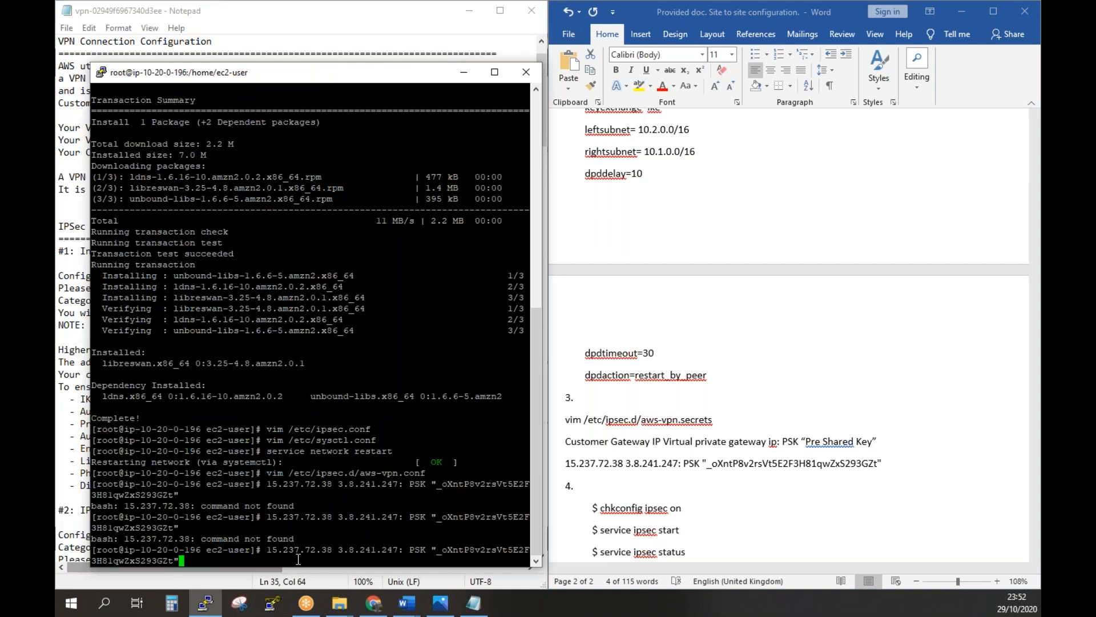
key("Return")
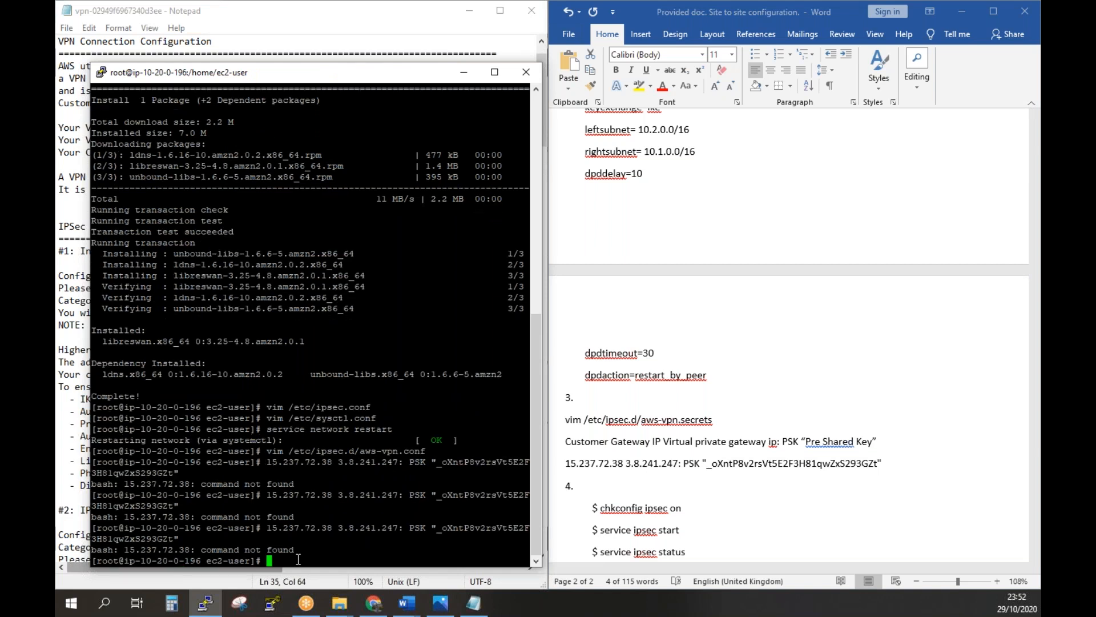
Copy the command vim /etc/ipsec.d/aws-vpn.secrets from the Word template and run it in the EC2-PARIS terminal
key("alt+Tab")
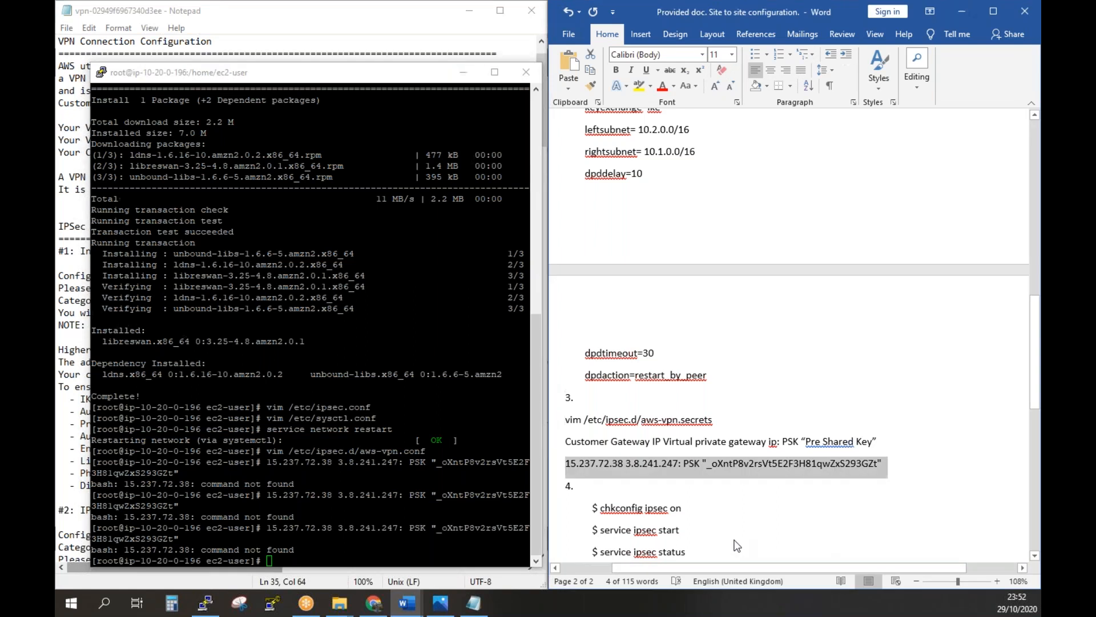
left_click(727, 423)
left_click_drag(727, 422, 564, 426)
right_click(626, 416)
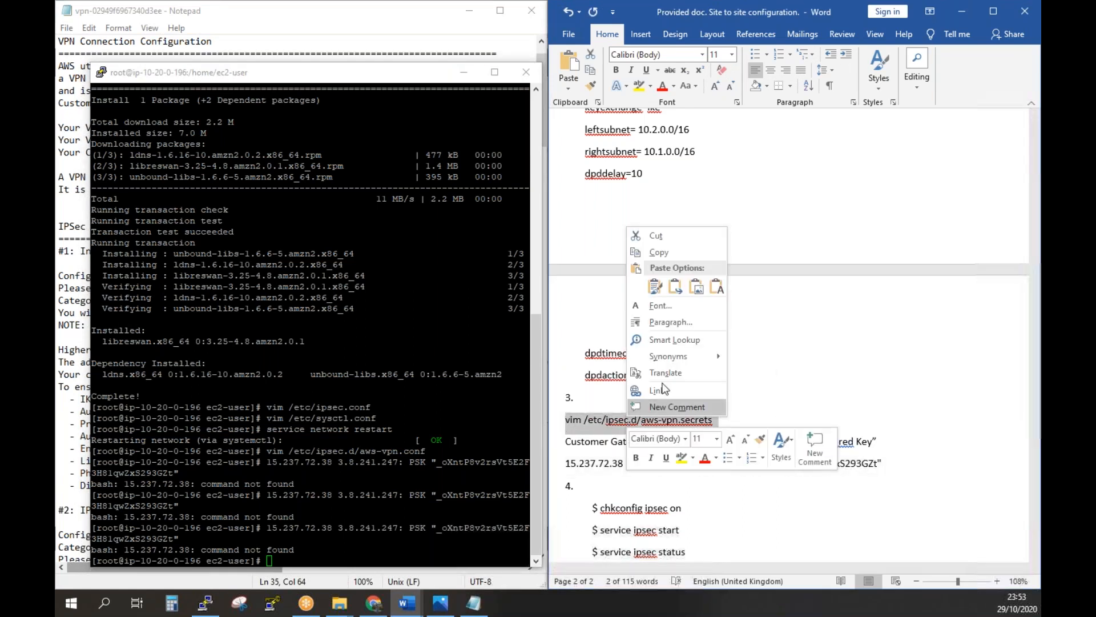
left_click(669, 253)
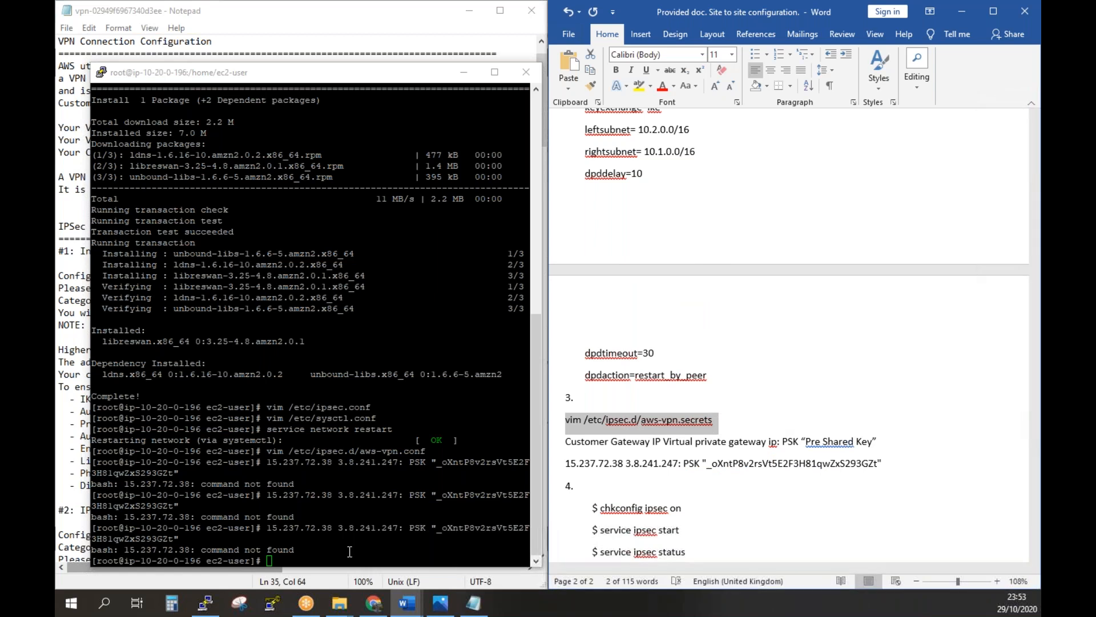
left_click(350, 559)
right_click(349, 559)
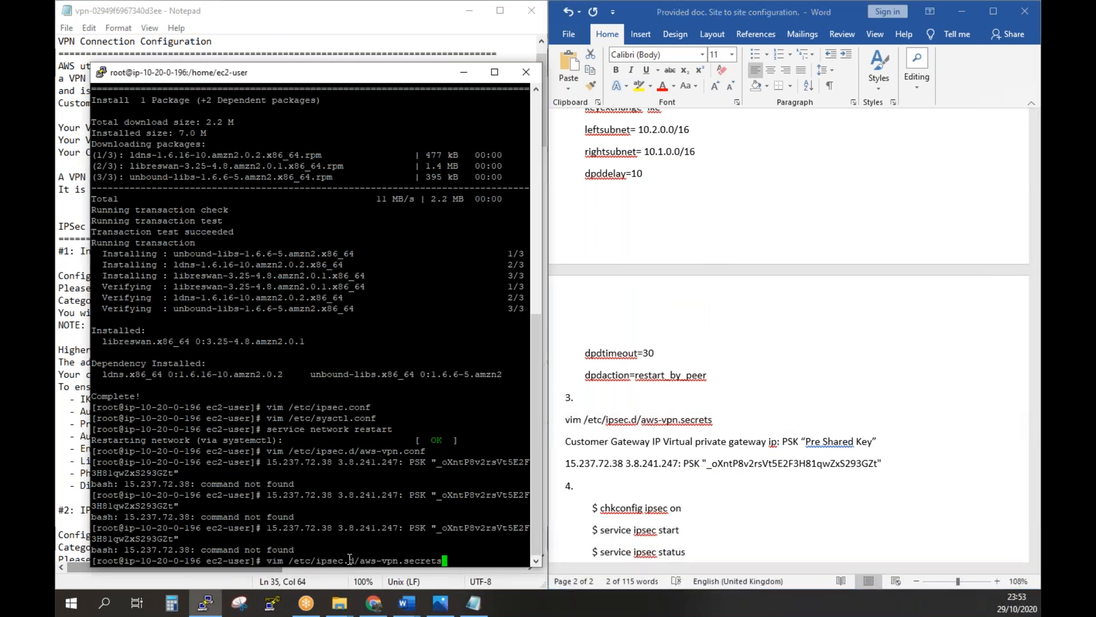
key("Return")
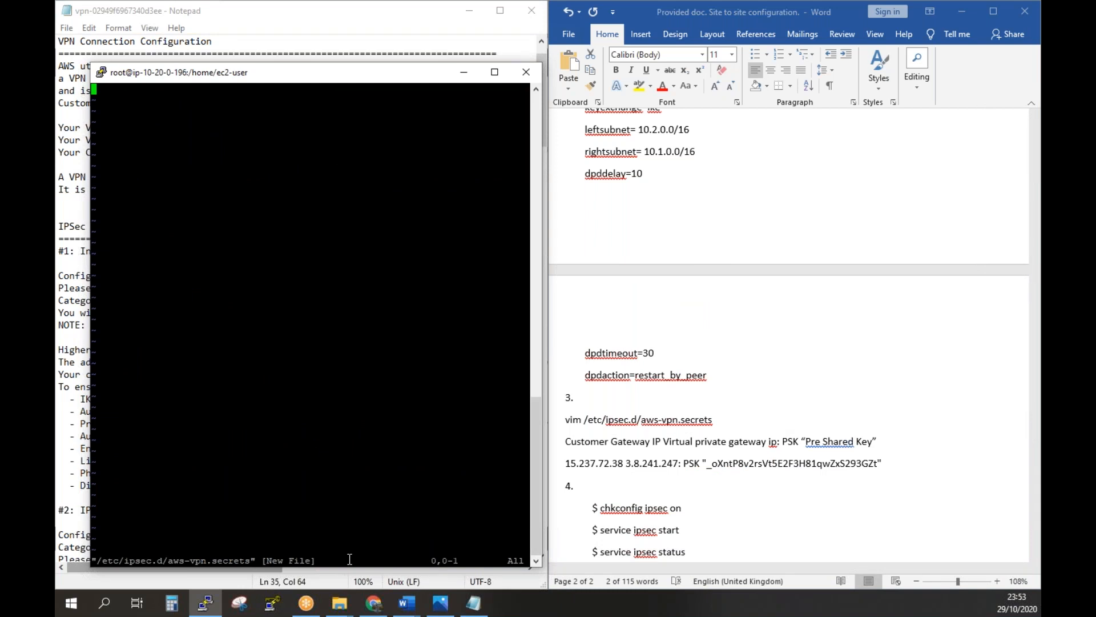
Copy the template's secrets line with both gateway IPs and the pre-shared key into aws-vpn.secrets, and save and quit with :wq
left_click(784, 517)
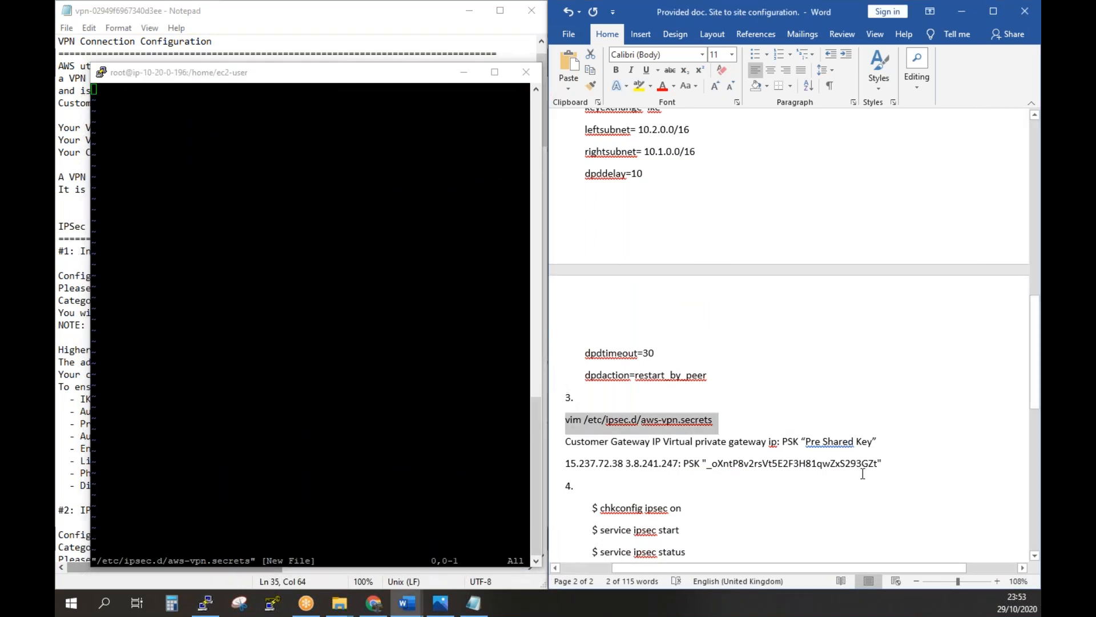
left_click_drag(885, 464, 538, 467)
right_click(640, 468)
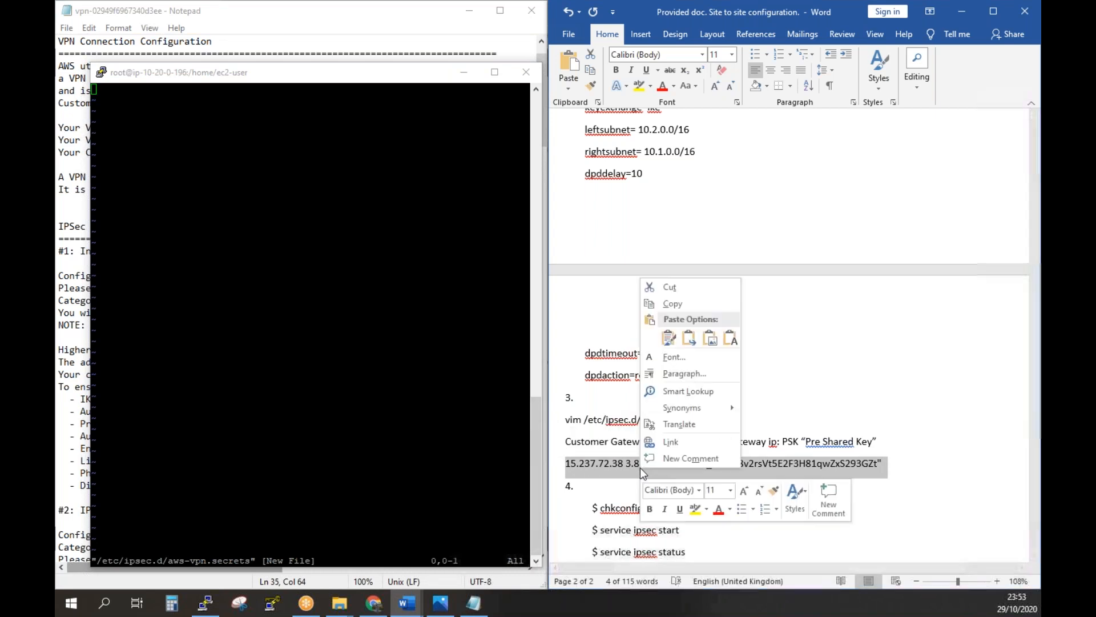
left_click(684, 304)
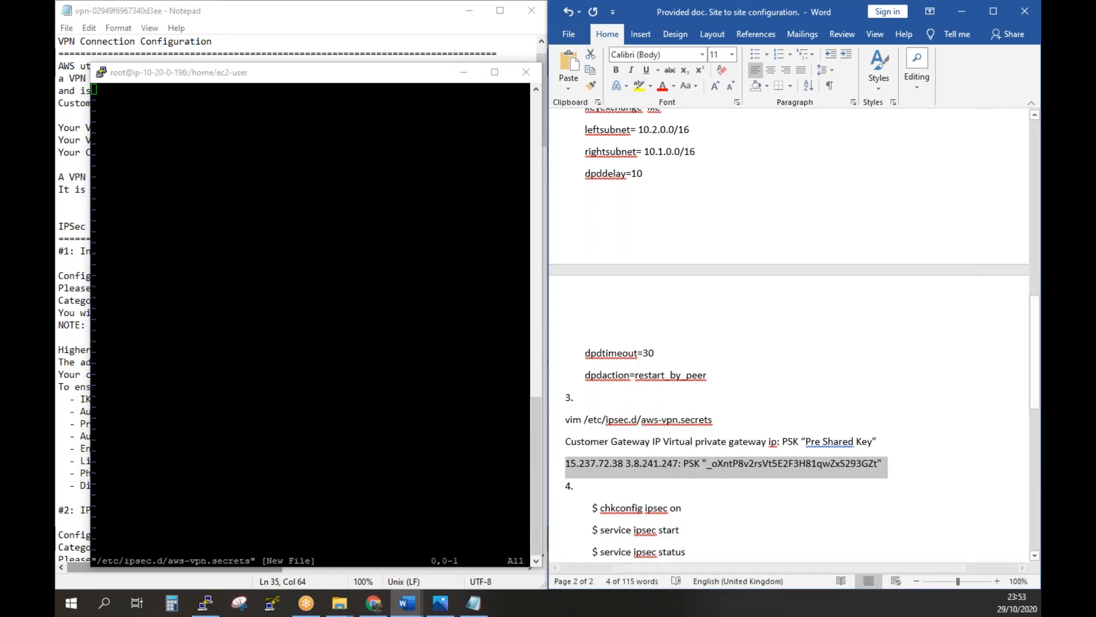
left_click(135, 93)
right_click(135, 93)
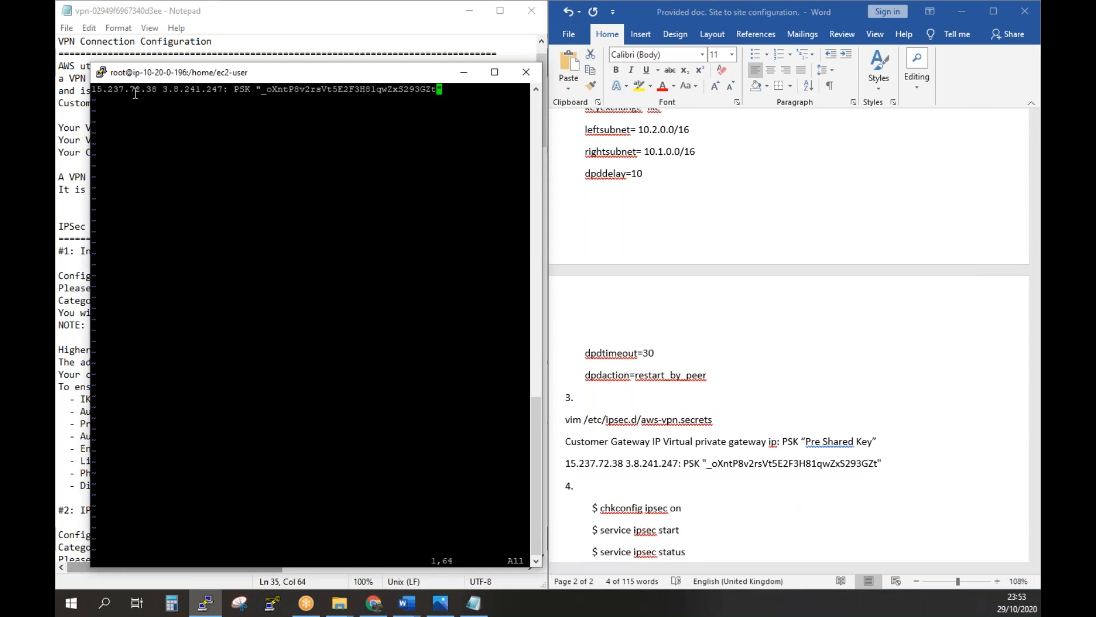
type(":wq")
key("Return")
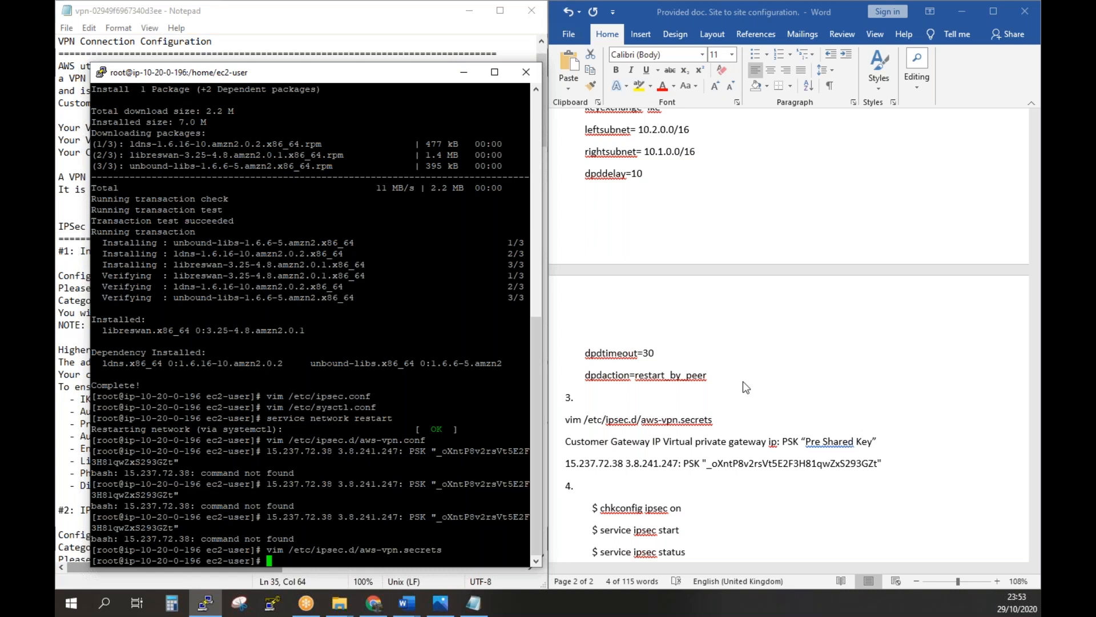
Enable the ipsec service at boot by running chkconfig ipsec on from step 4 of the template
left_click(1016, 362)
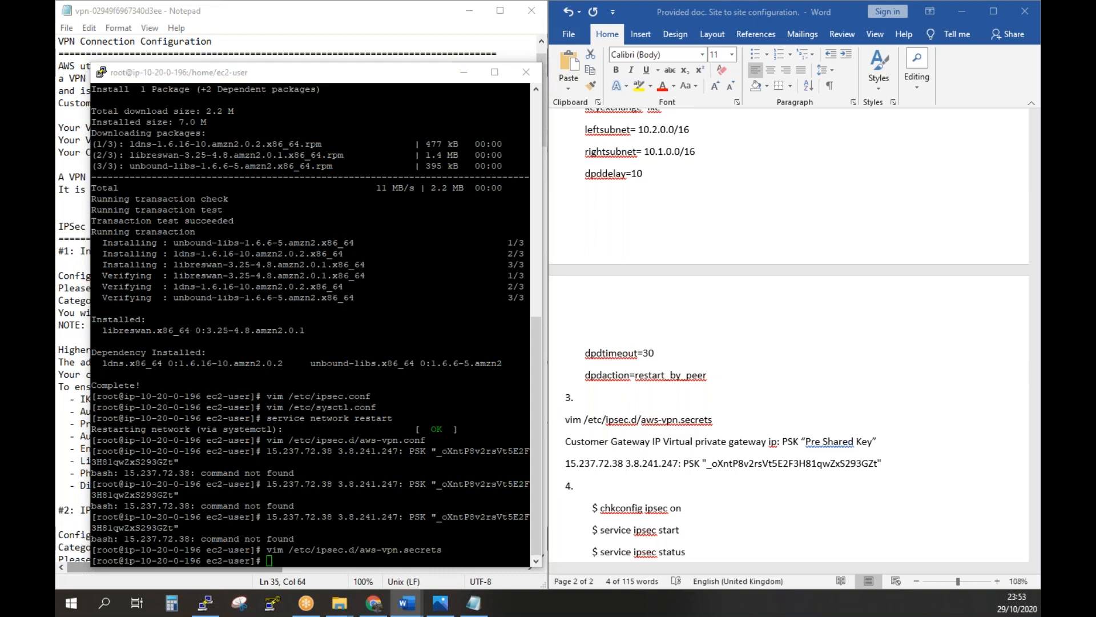
left_click(303, 562)
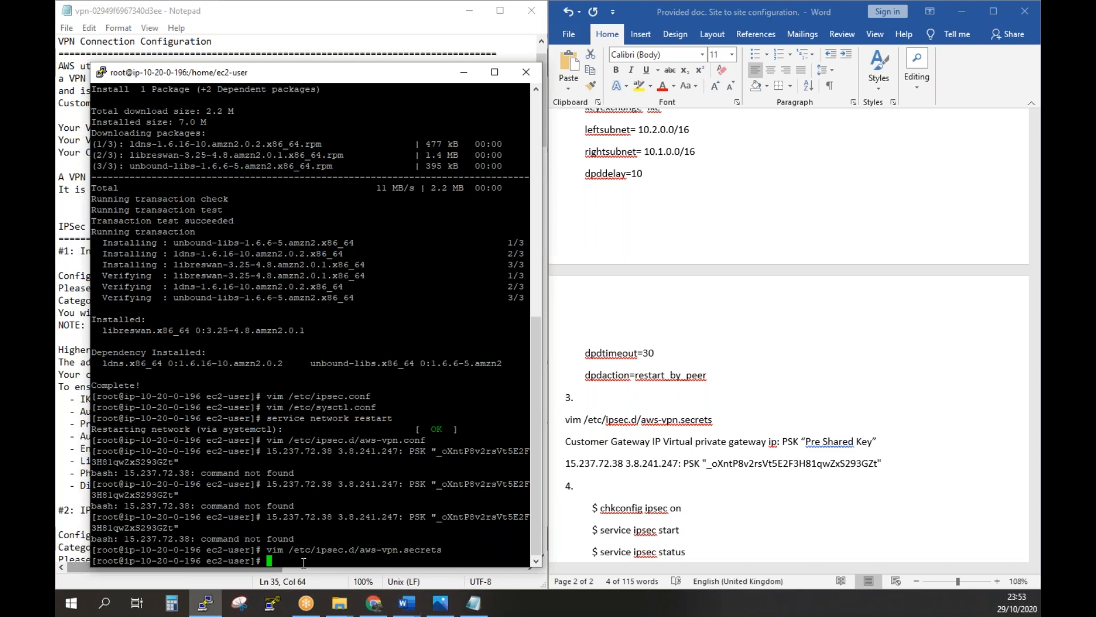
right_click(303, 562)
key("Return")
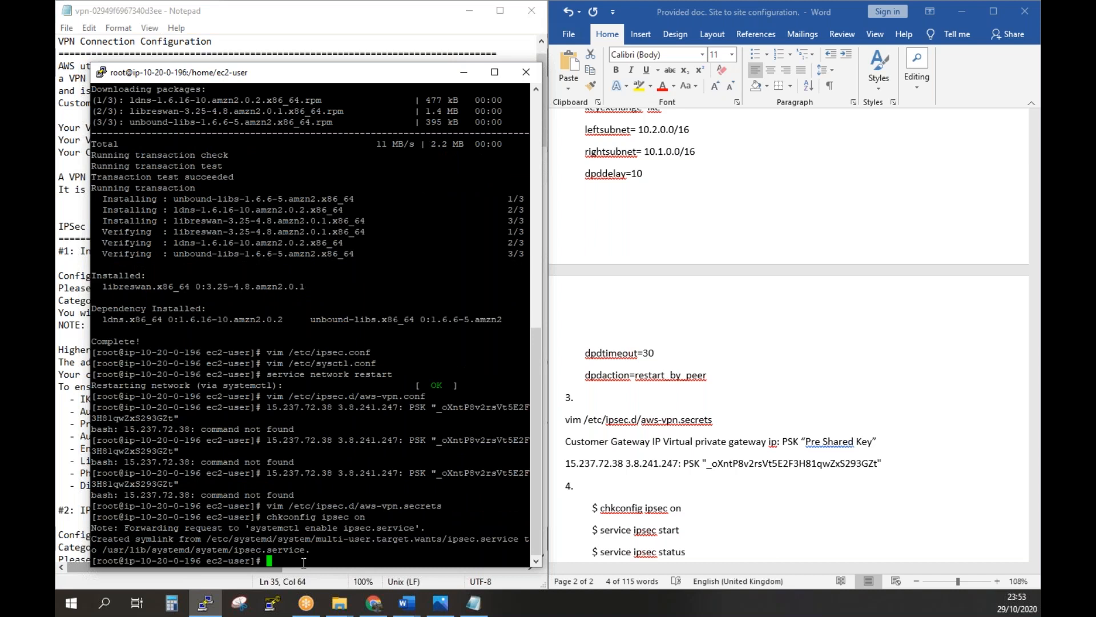
Start the VPN daemon on EC2-PARIS by running the template's command service ipsec start
key("alt+Tab")
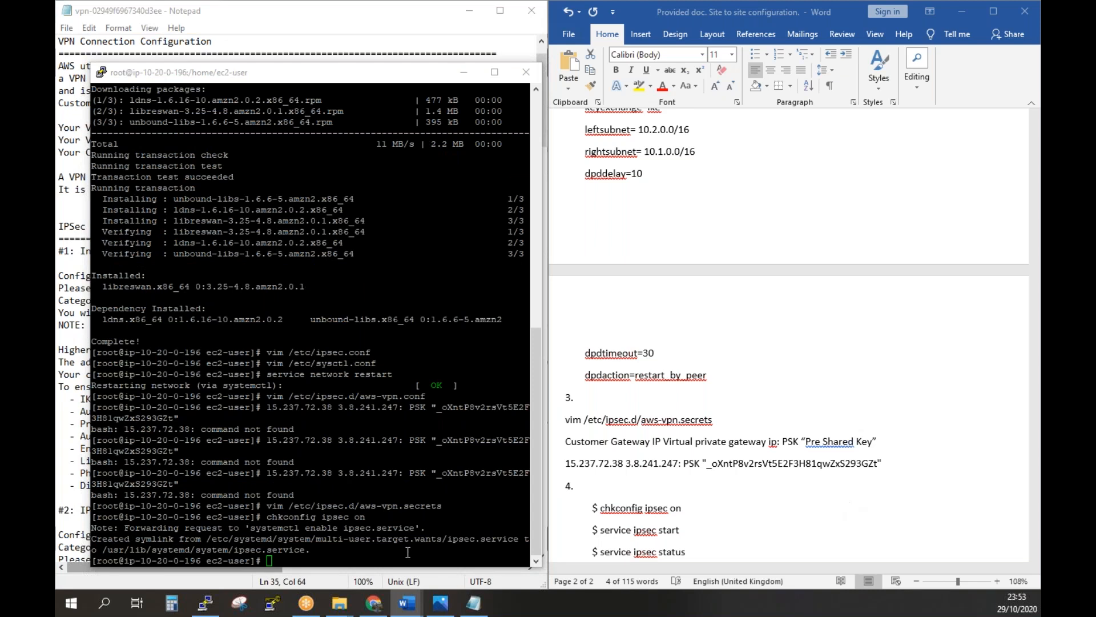
left_click(336, 562)
right_click(336, 561)
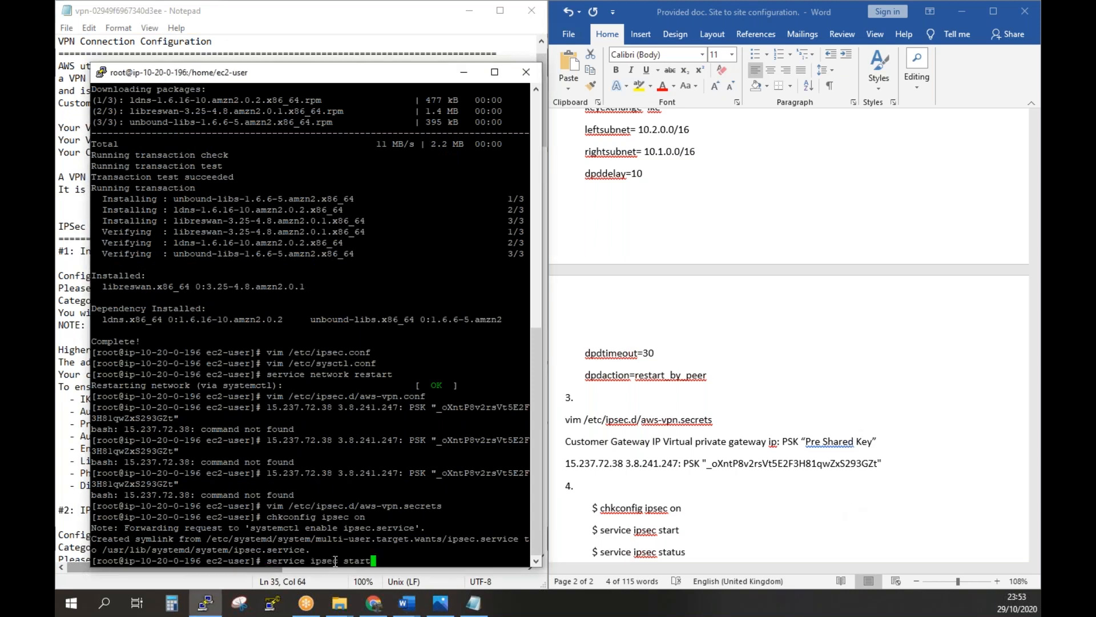
key("Return")
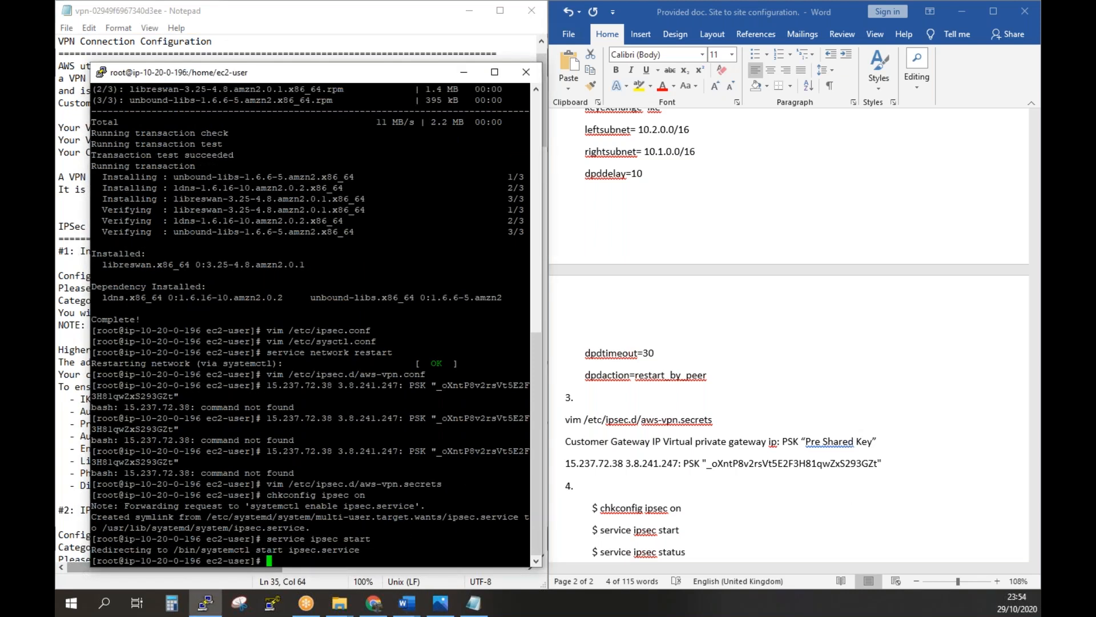
Check the state of the VPN daemon by running the template's command service ipsec status
key("alt+Tab")
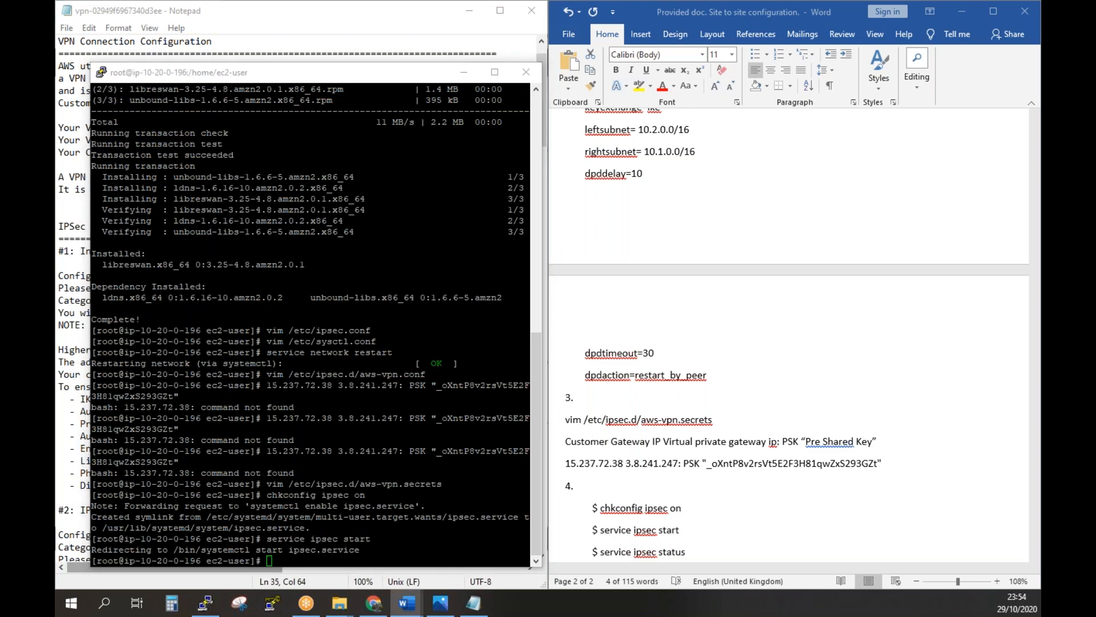
left_click(292, 560)
right_click(292, 561)
key("Return")
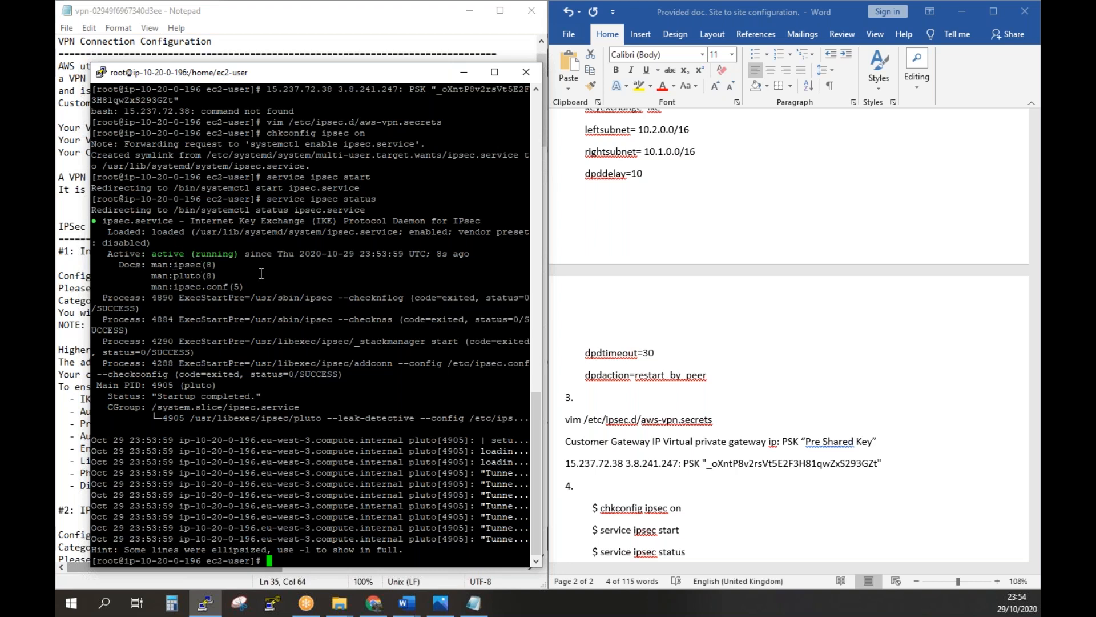
Switch to Chrome, reload the London VPN Connections page and the Paris EC2 Instances page, and return to the VPN connection
left_click(374, 602)
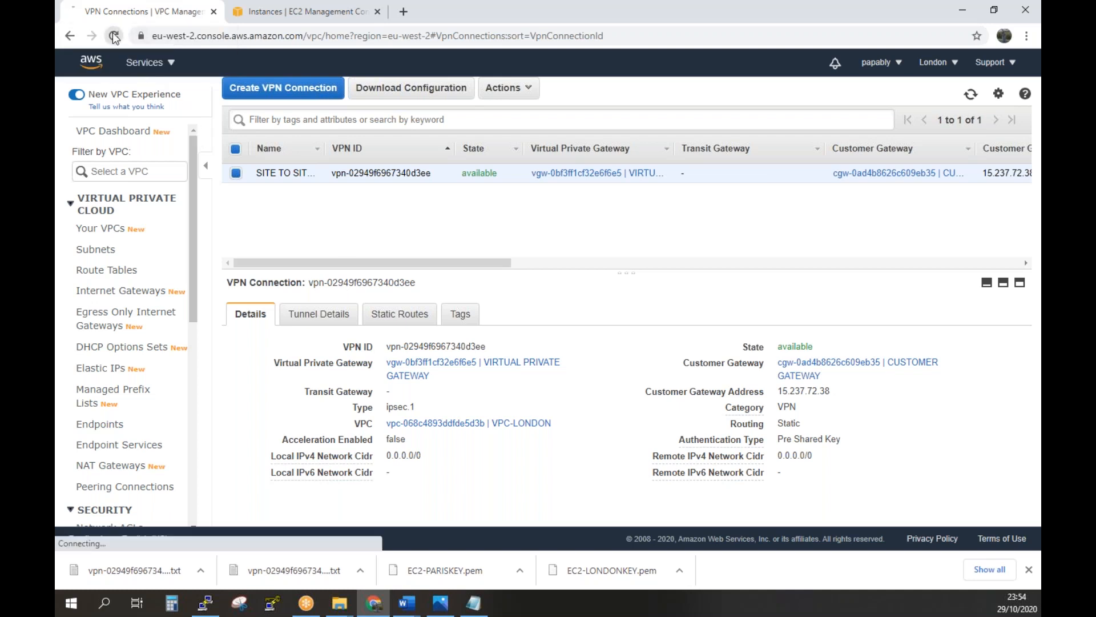
left_click(114, 34)
left_click(274, 14)
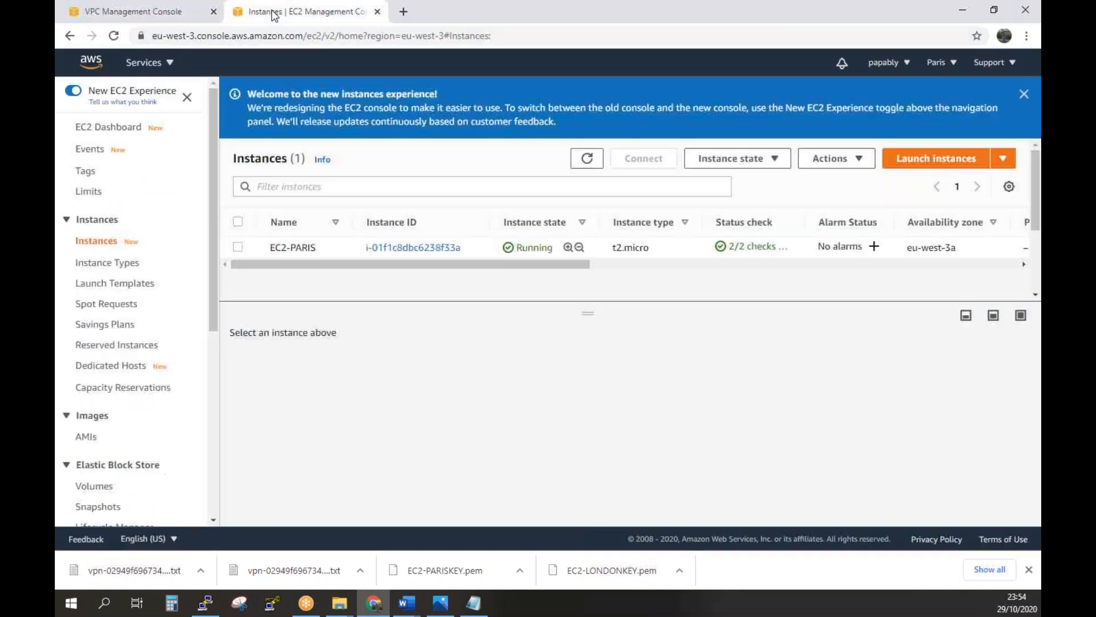
left_click(115, 36)
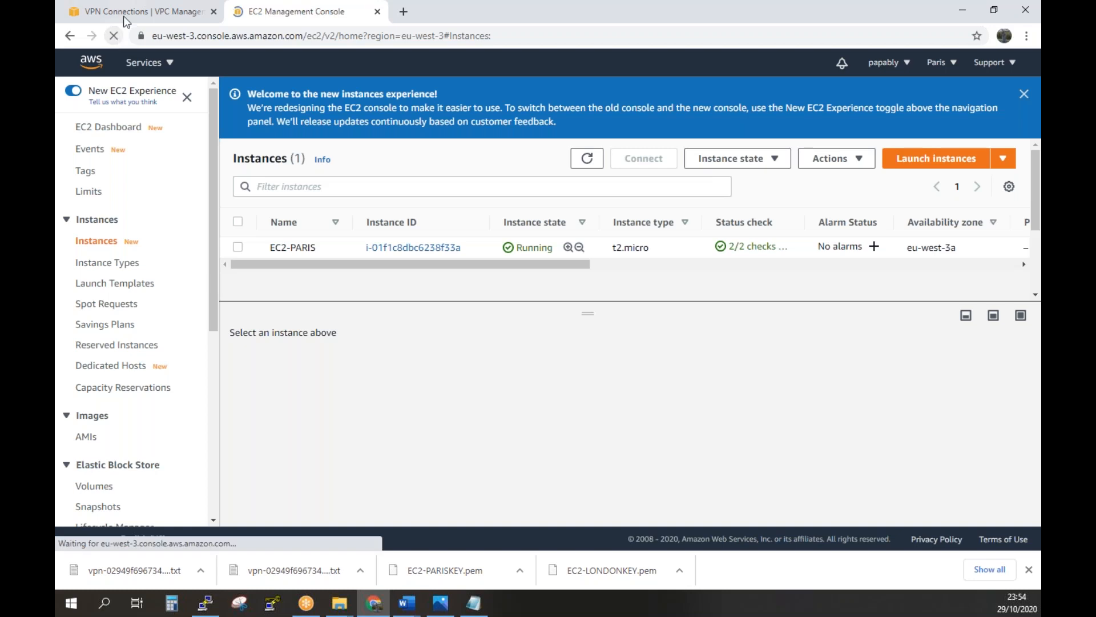
left_click(137, 11)
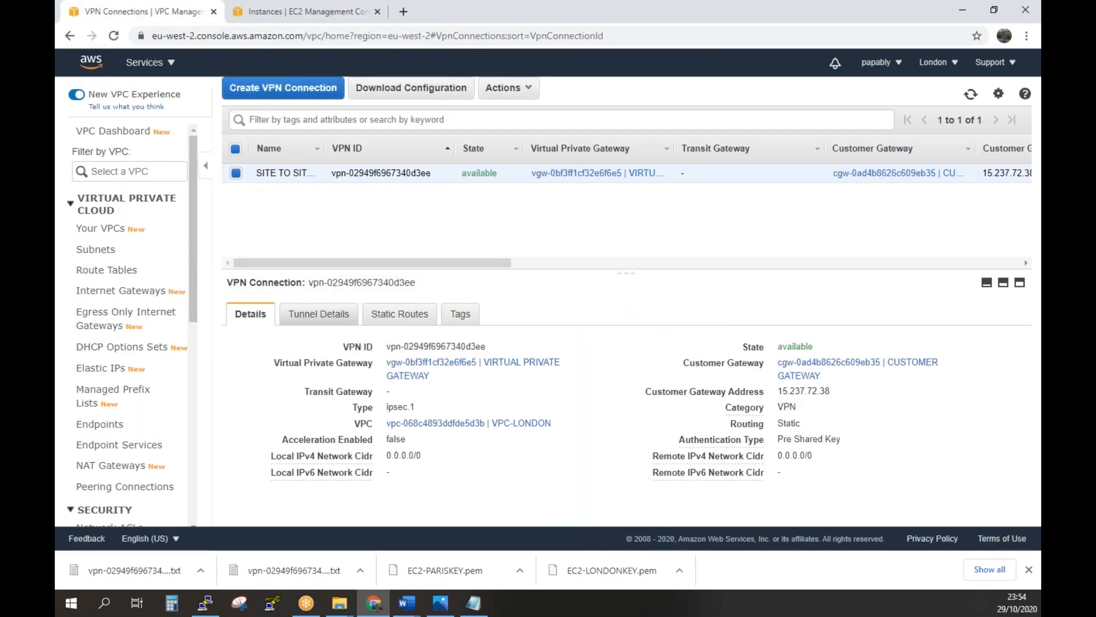
Examine the tunnel details of the site-to-site VPN connection, including the status and details columns for both tunnels
left_click(322, 316)
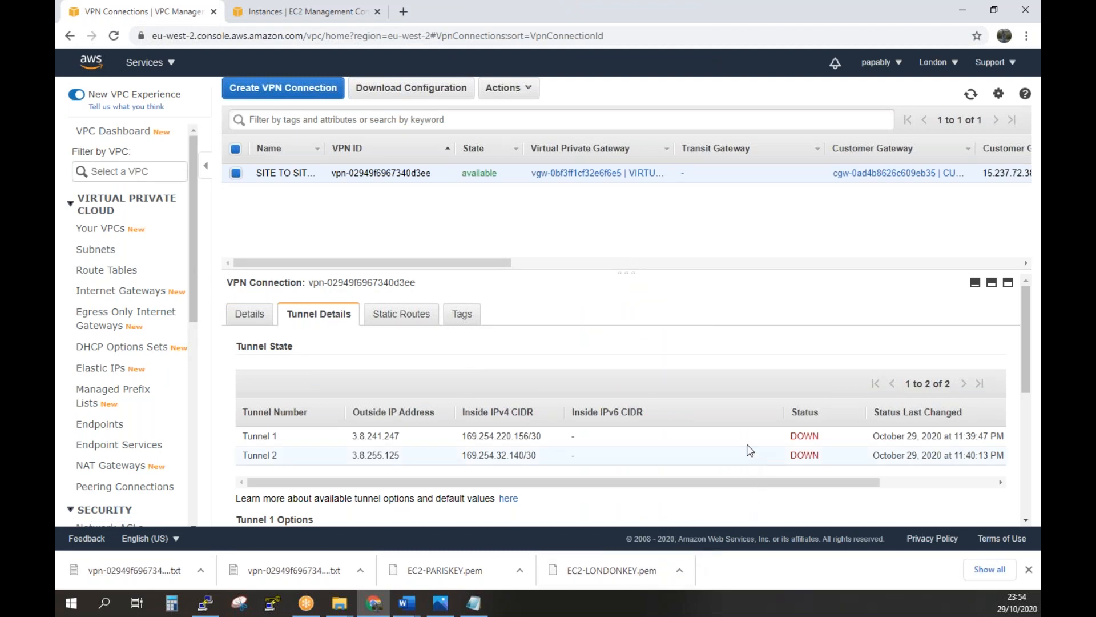
scroll(739, 441, "down", 5)
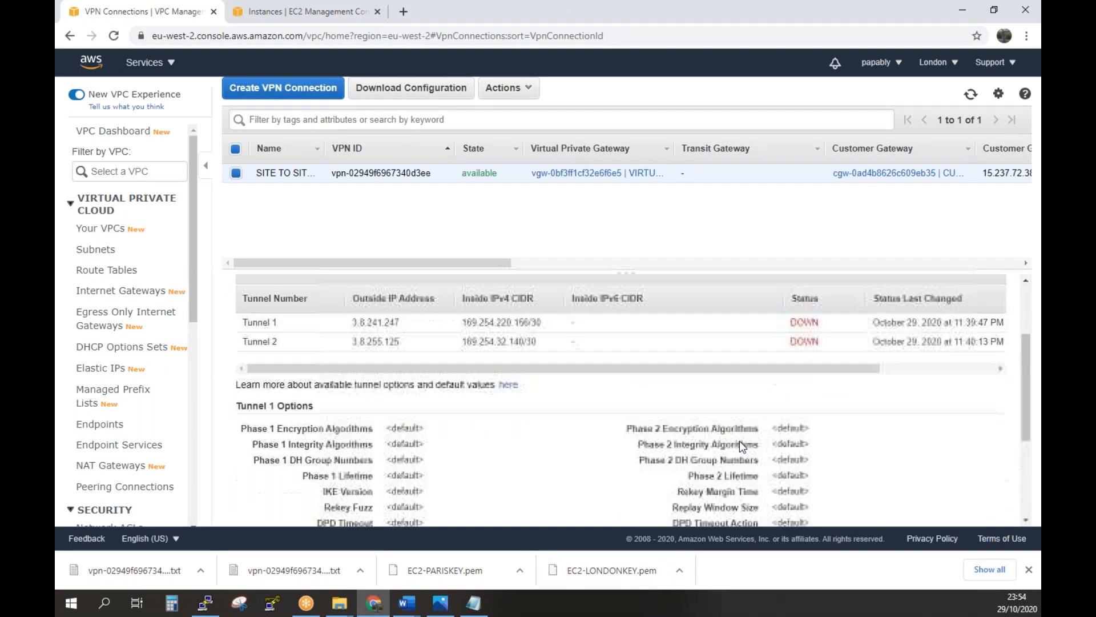
scroll(739, 441, "up", 5)
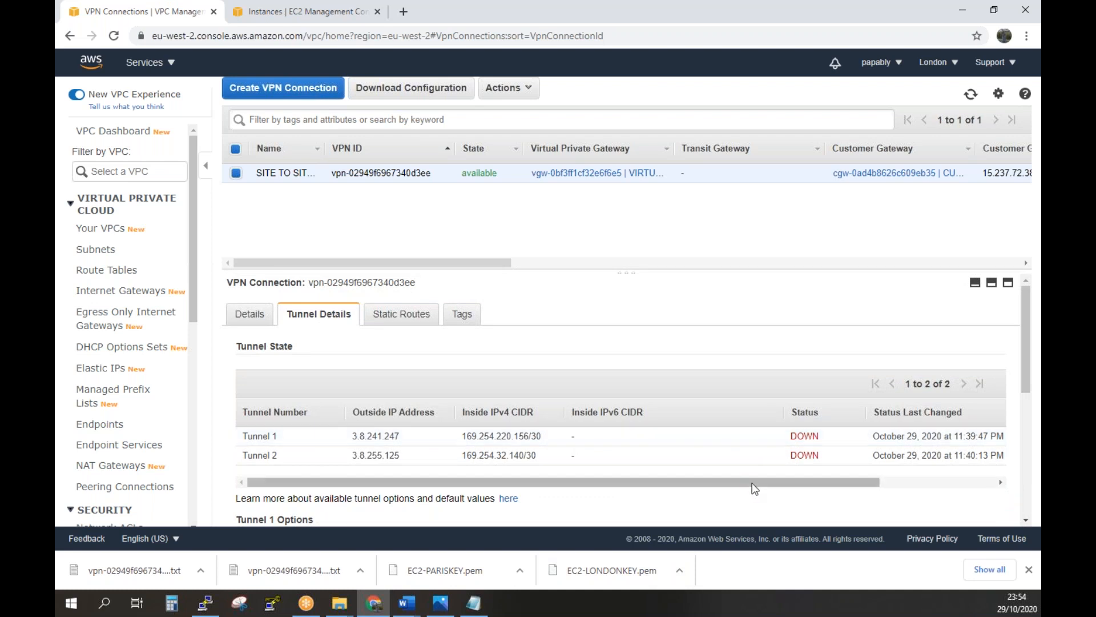
left_click(956, 481)
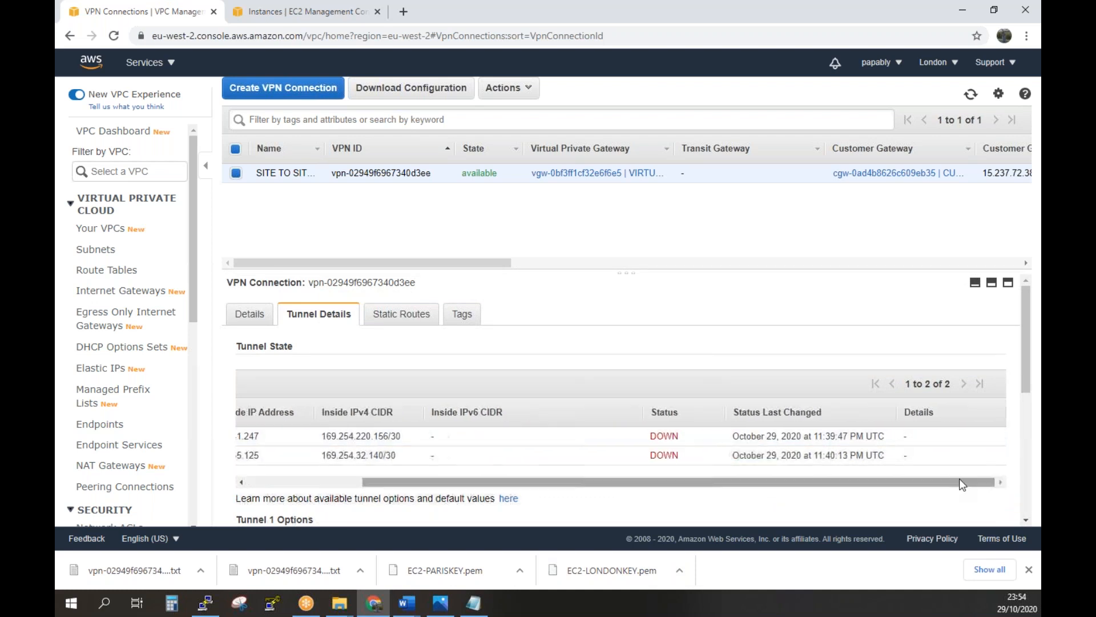
mouse_move(960, 480)
left_mouse_down()
mouse_move(826, 493)
mouse_move(966, 475)
left_mouse_up()
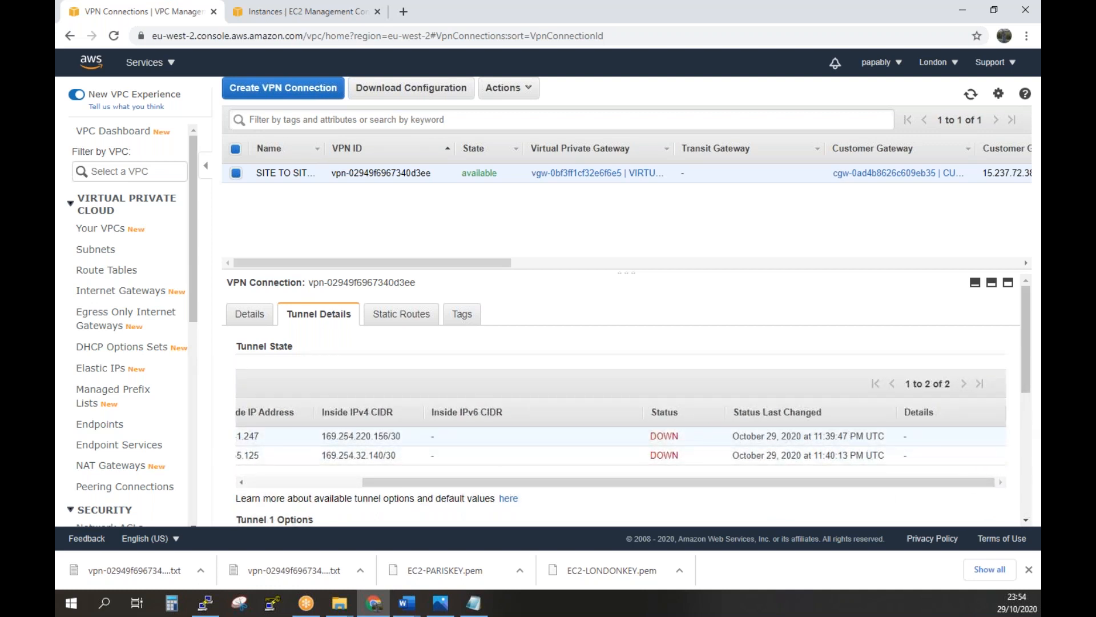
Reload the VPN Connections page and recheck the tunnel state along with the Tunnel 1 and Tunnel 2 options
left_click(113, 36)
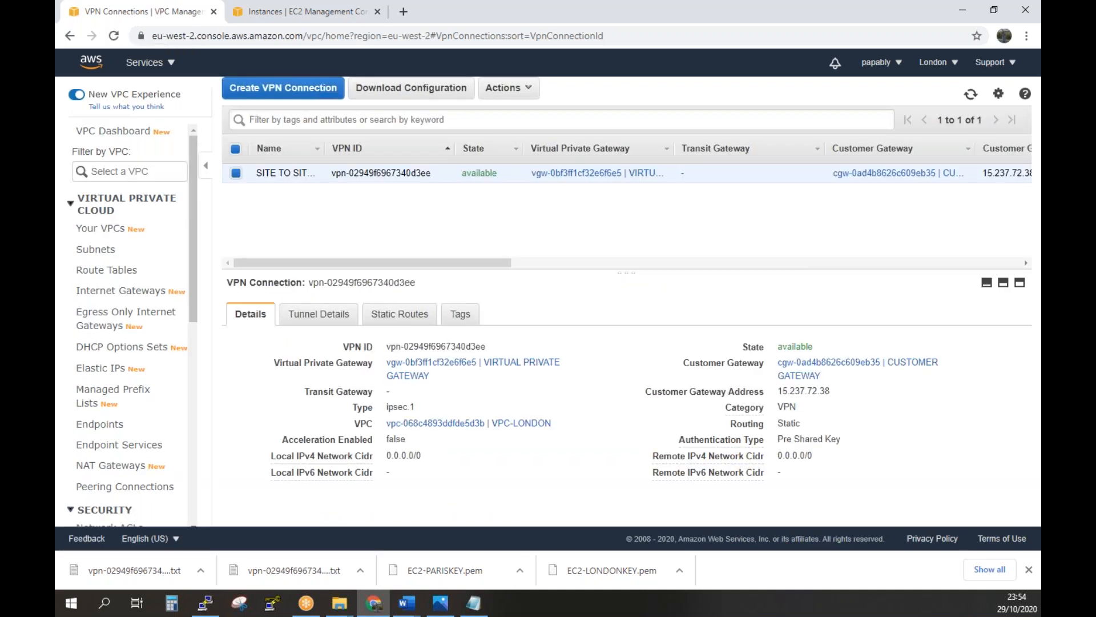
left_click(324, 316)
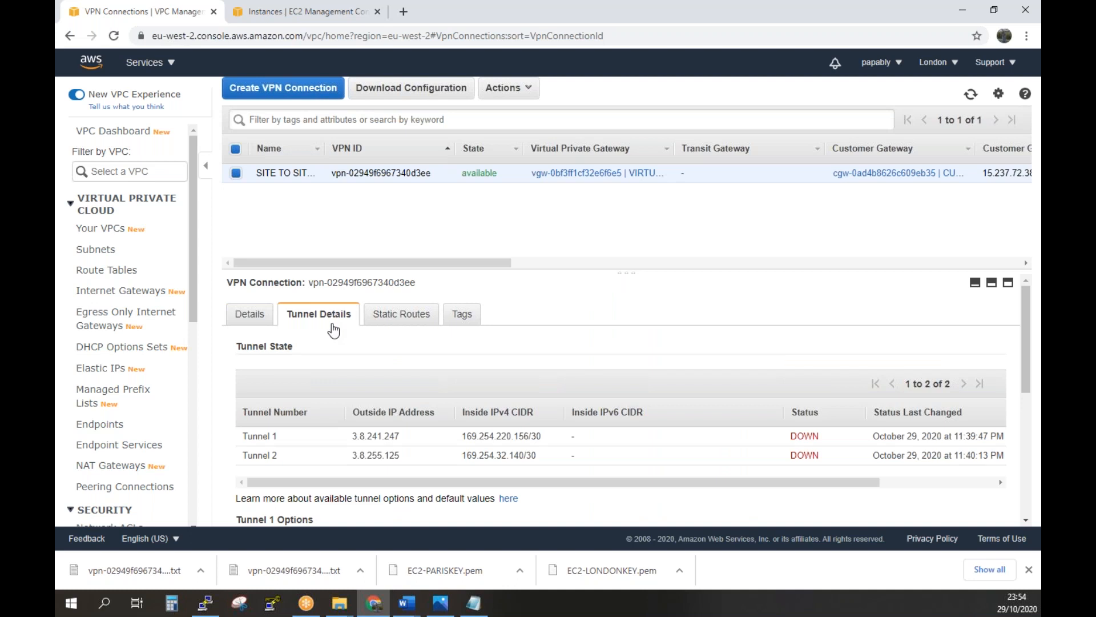
scroll(418, 467, "down", 2)
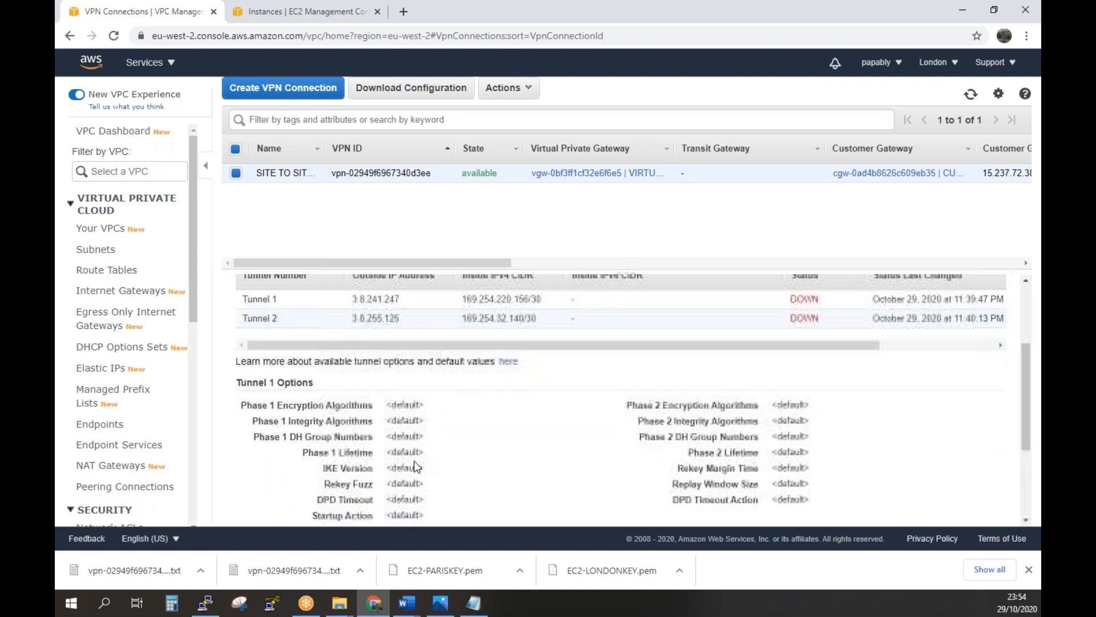
scroll(416, 466, "down", 2)
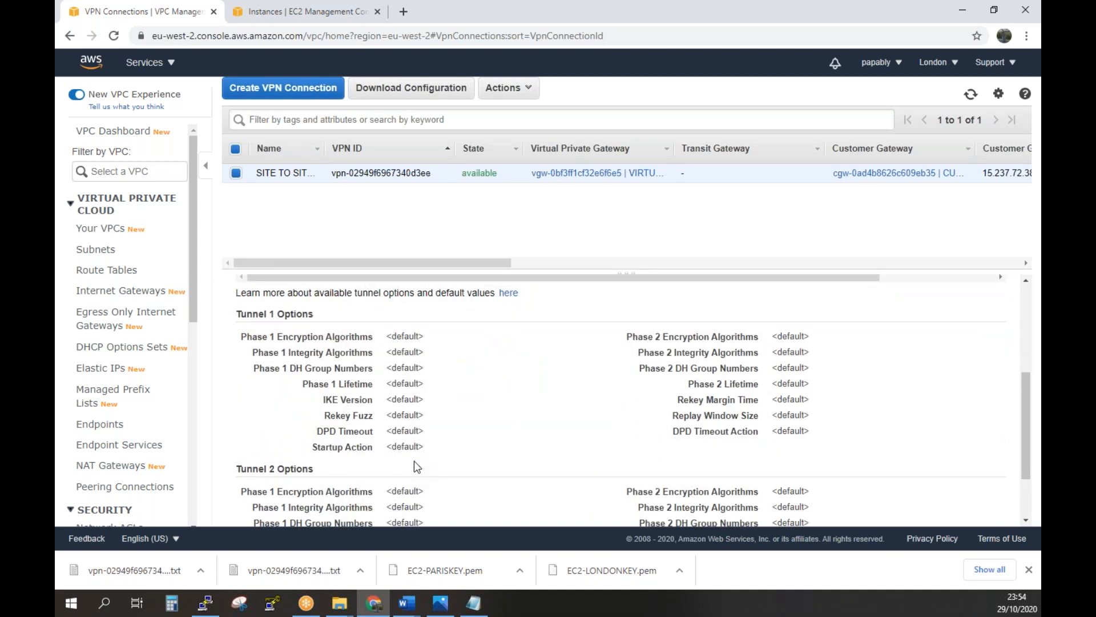
scroll(416, 467, "down", 1)
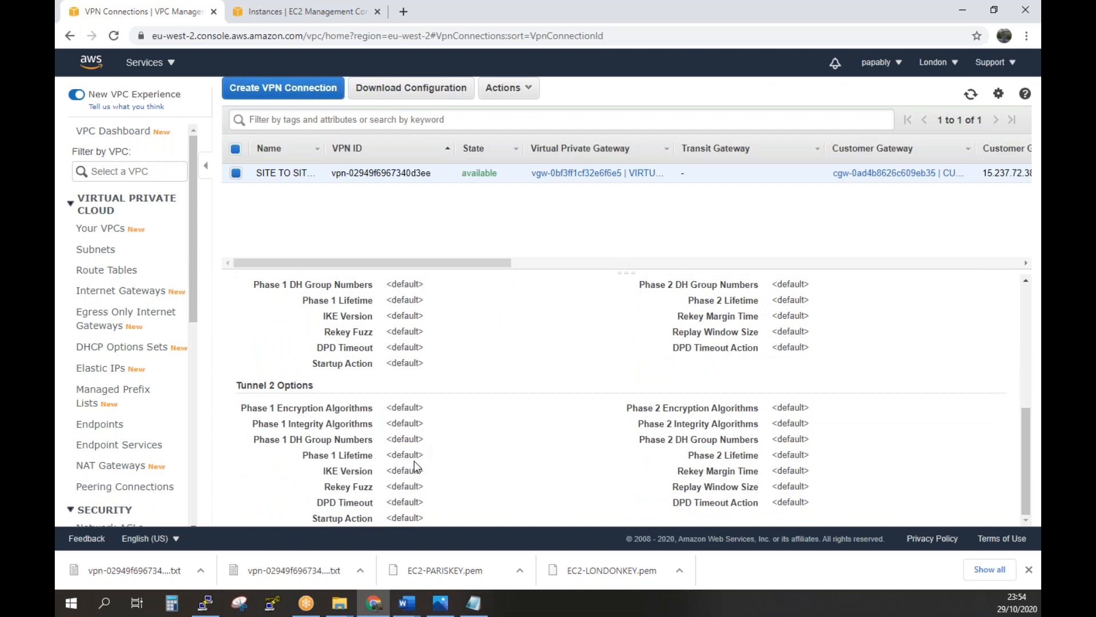
Enable route propagation from the virtual private gateway on the RT-LONDON route table and save it
scroll(415, 466, "up", 5)
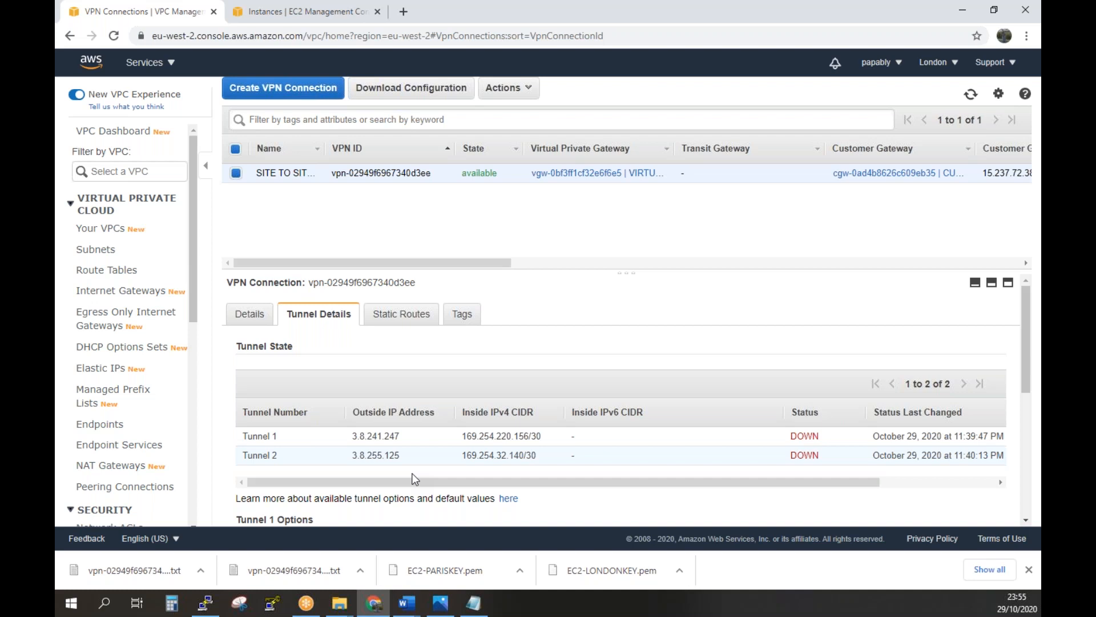
left_click(80, 275)
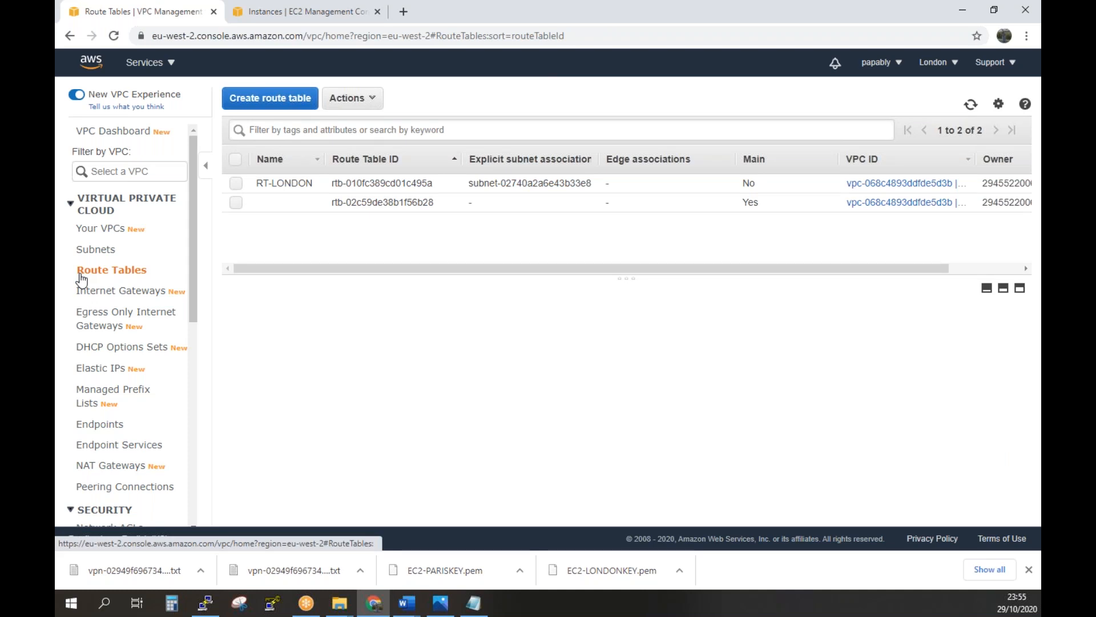
left_click(236, 183)
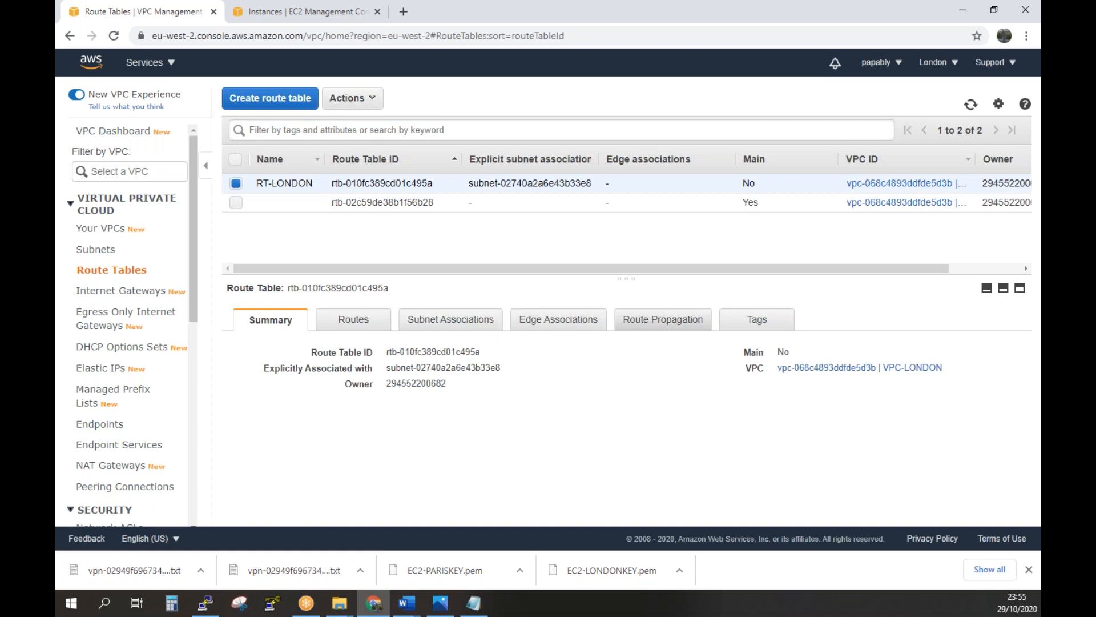
left_click(683, 330)
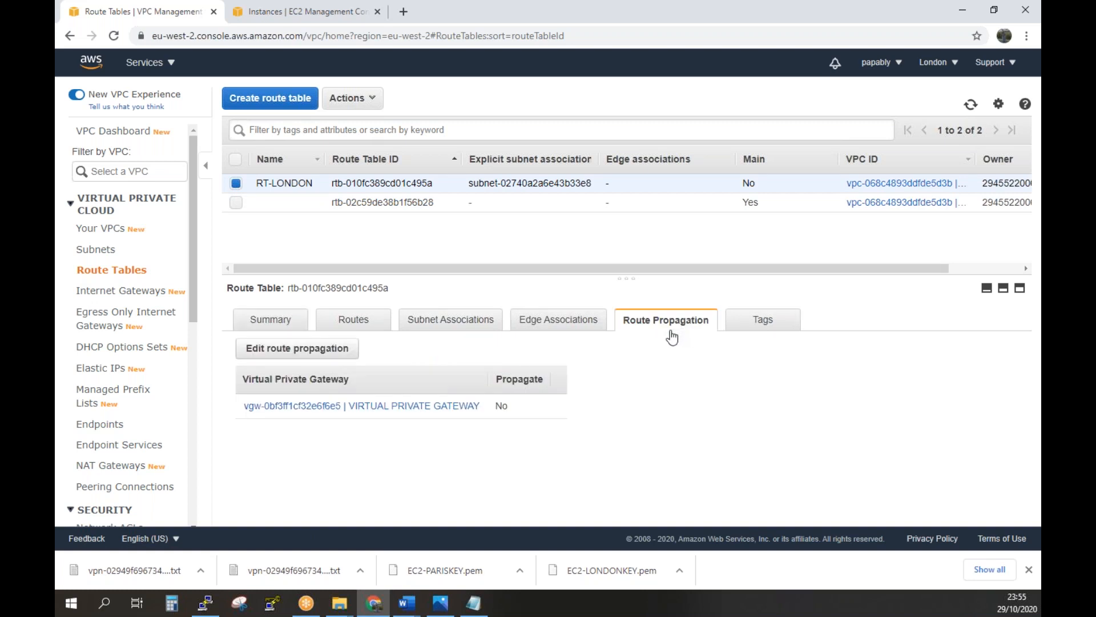
left_click(314, 356)
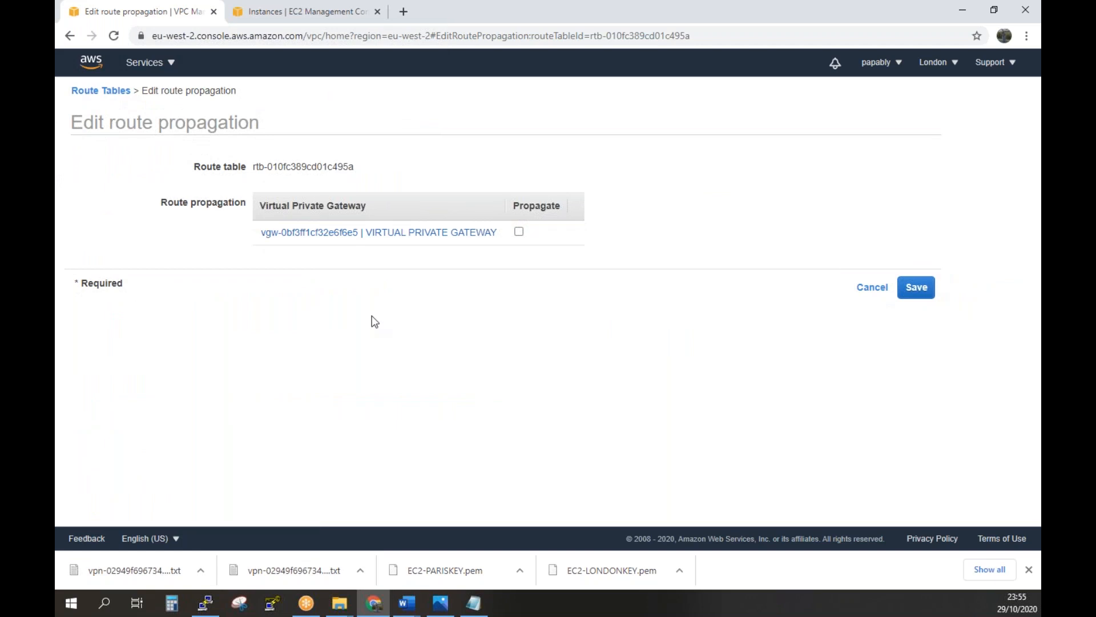
left_click(519, 232)
left_click(918, 289)
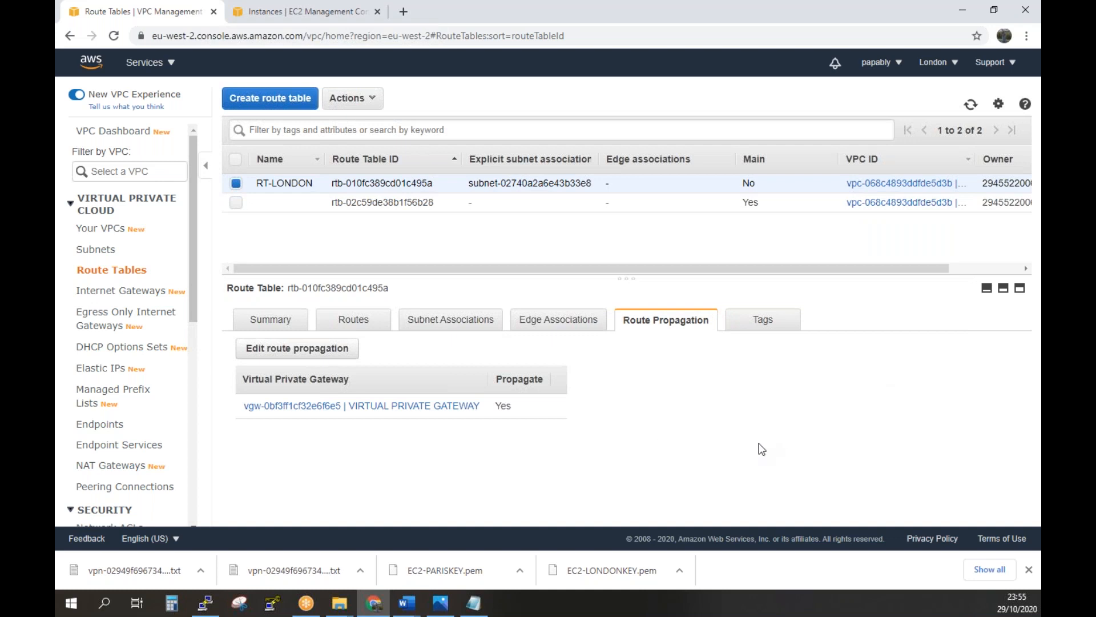
left_click(257, 16)
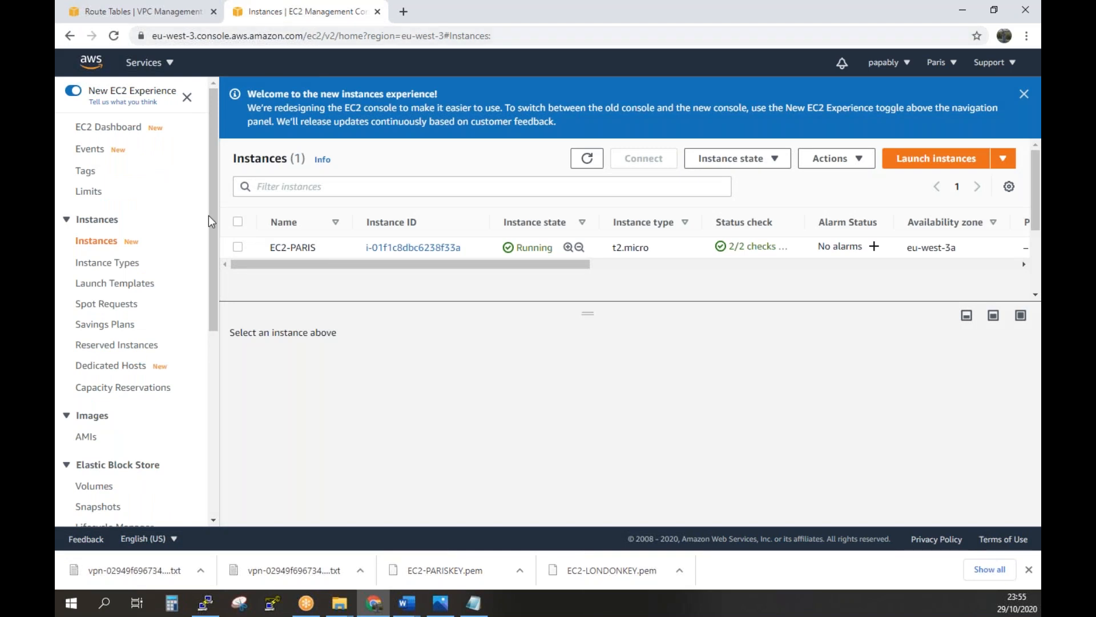
scroll(106, 332, "down", 3)
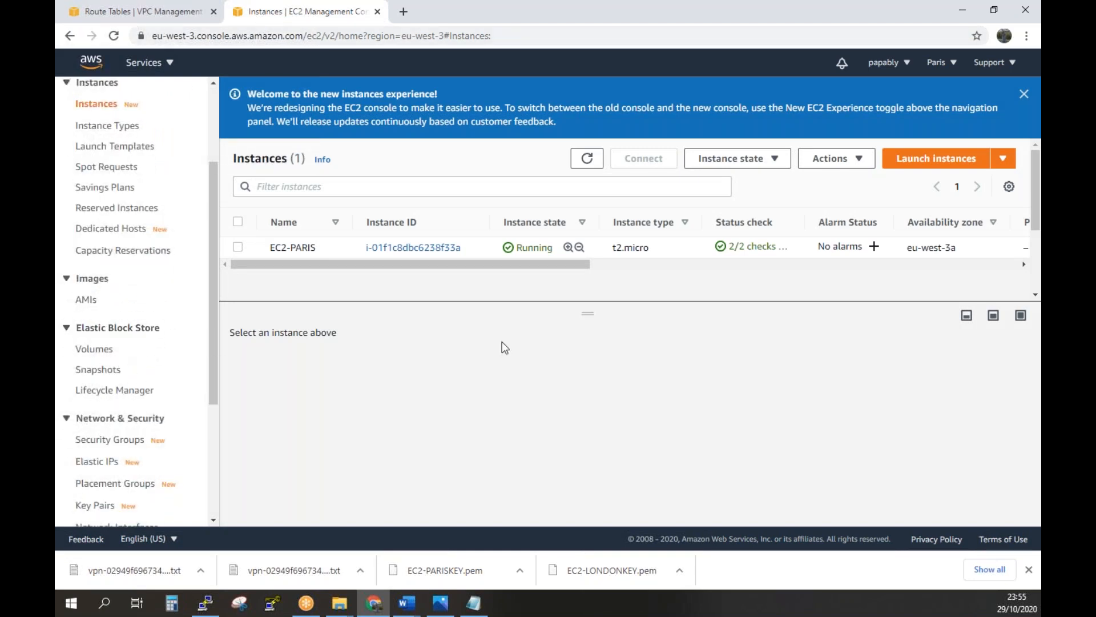
left_click(407, 602)
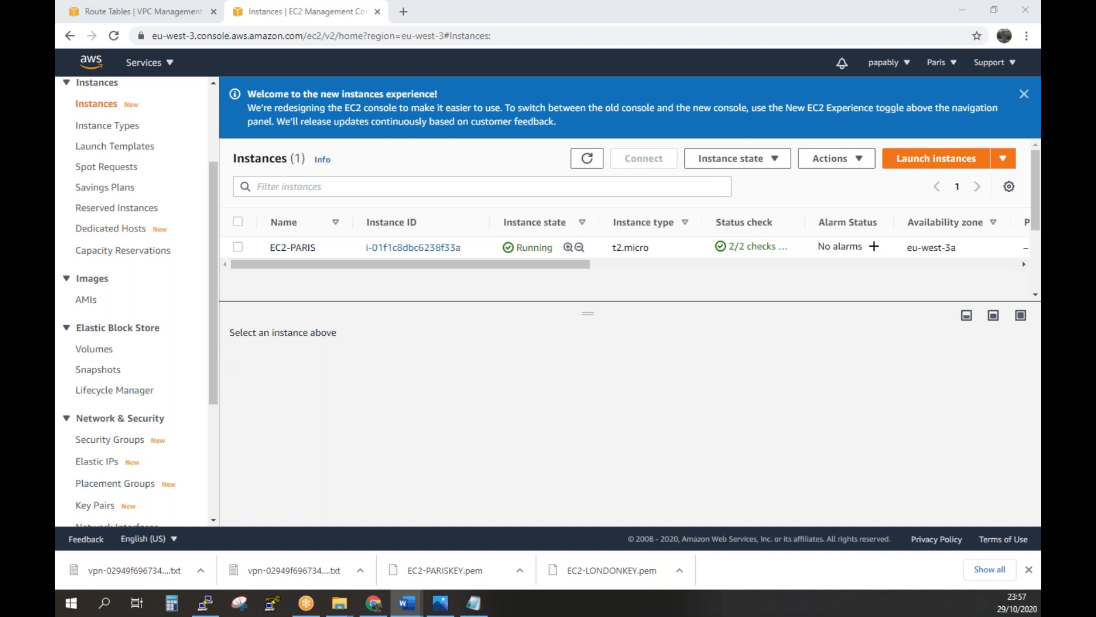
left_click(148, 64)
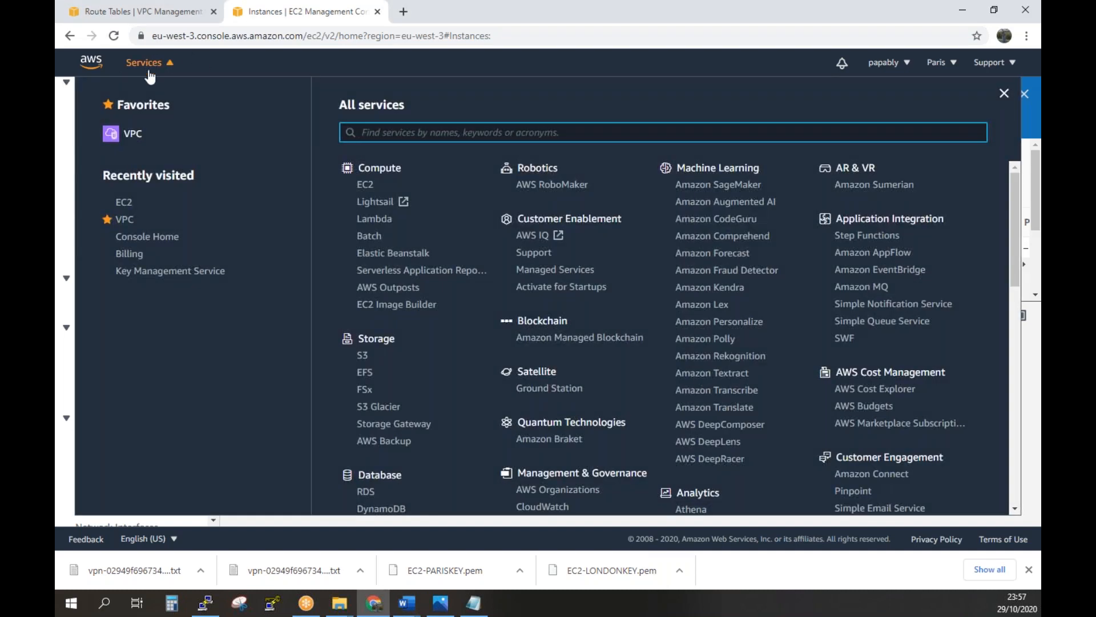
Return to the London route tables and inspect the routes of RT-LONDON for the propagated VPN route
left_click(149, 14)
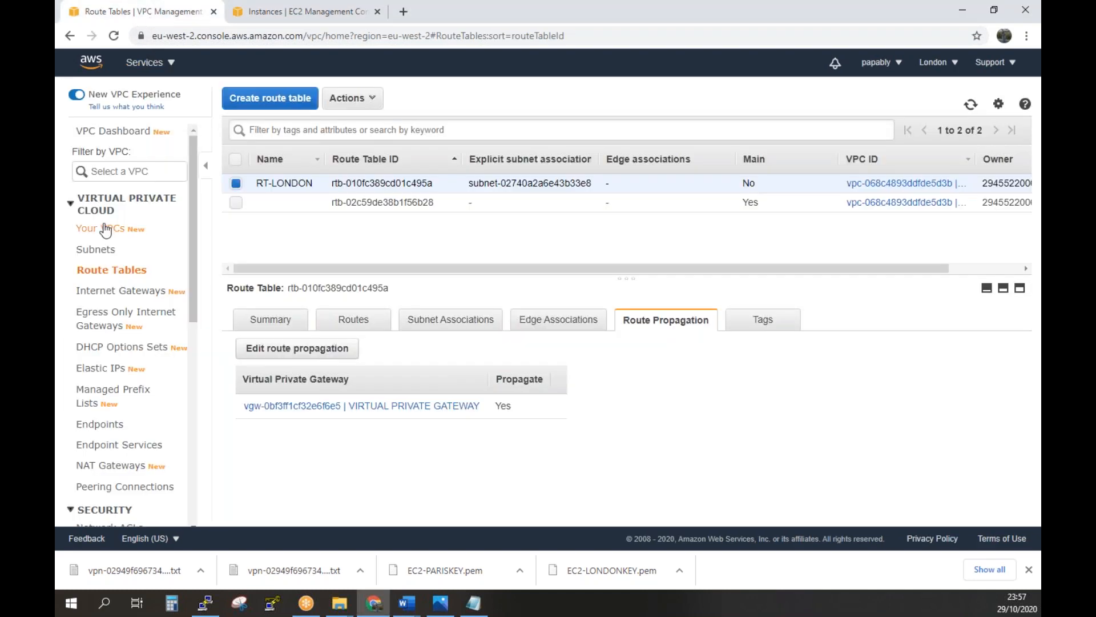
left_click(100, 270)
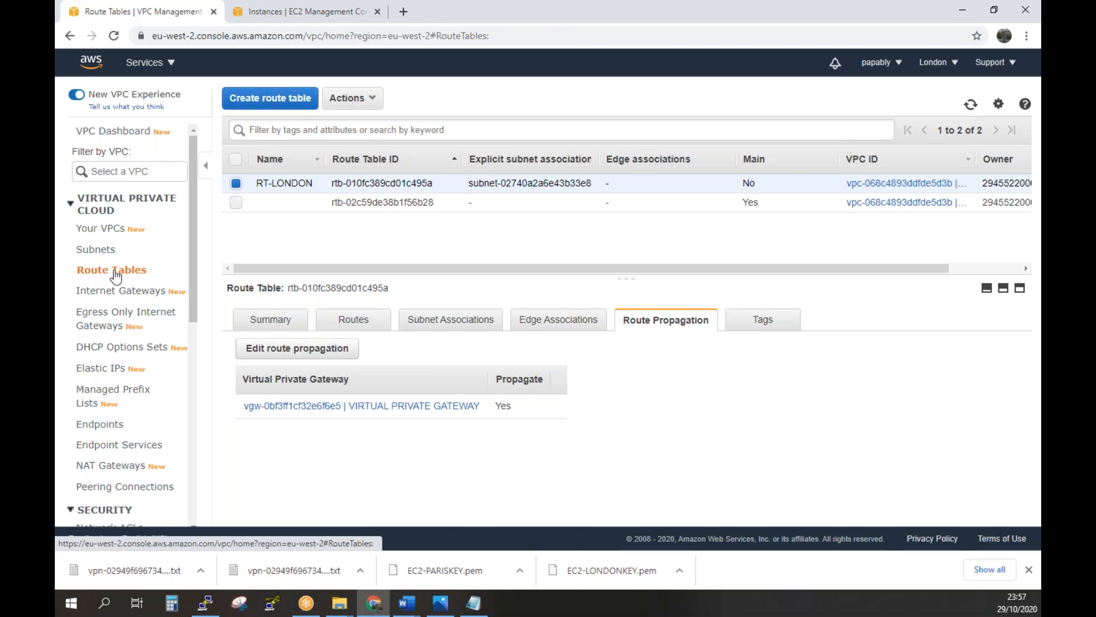
left_click(352, 323)
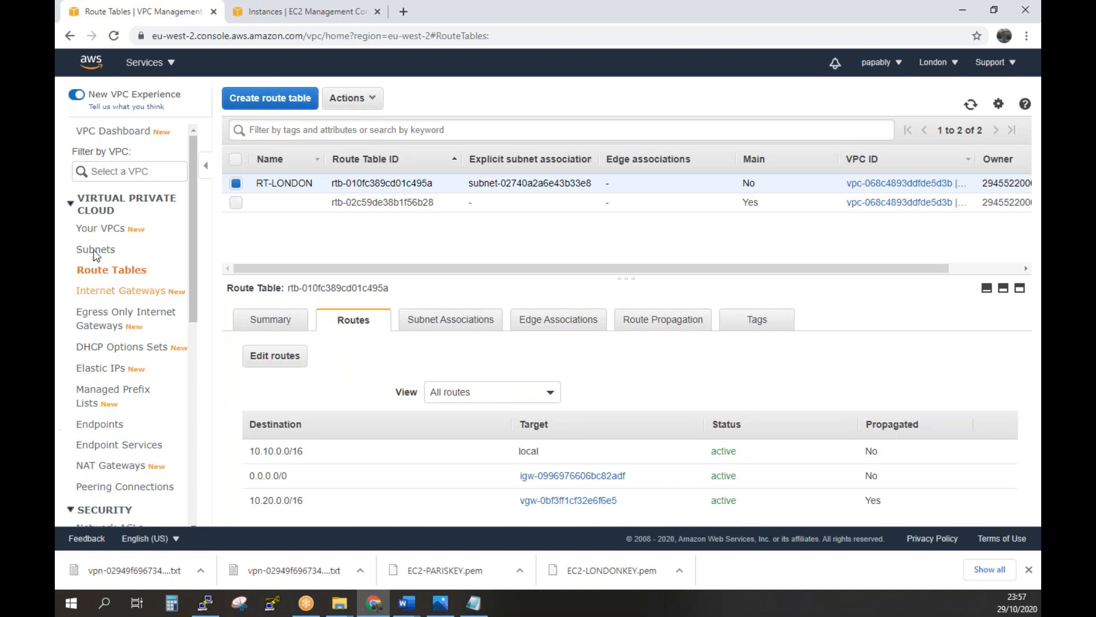
Open the London Site-to-Site VPN Connections and check the status of both tunnels in the tunnel details
scroll(152, 388, "down", 7)
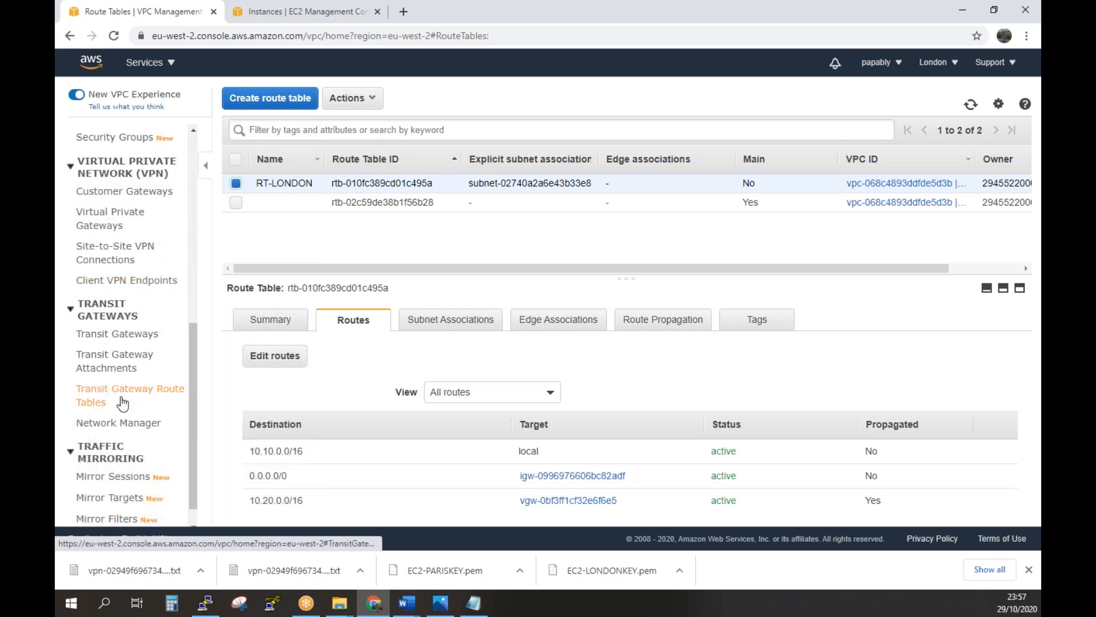
scroll(117, 394, "up", 1)
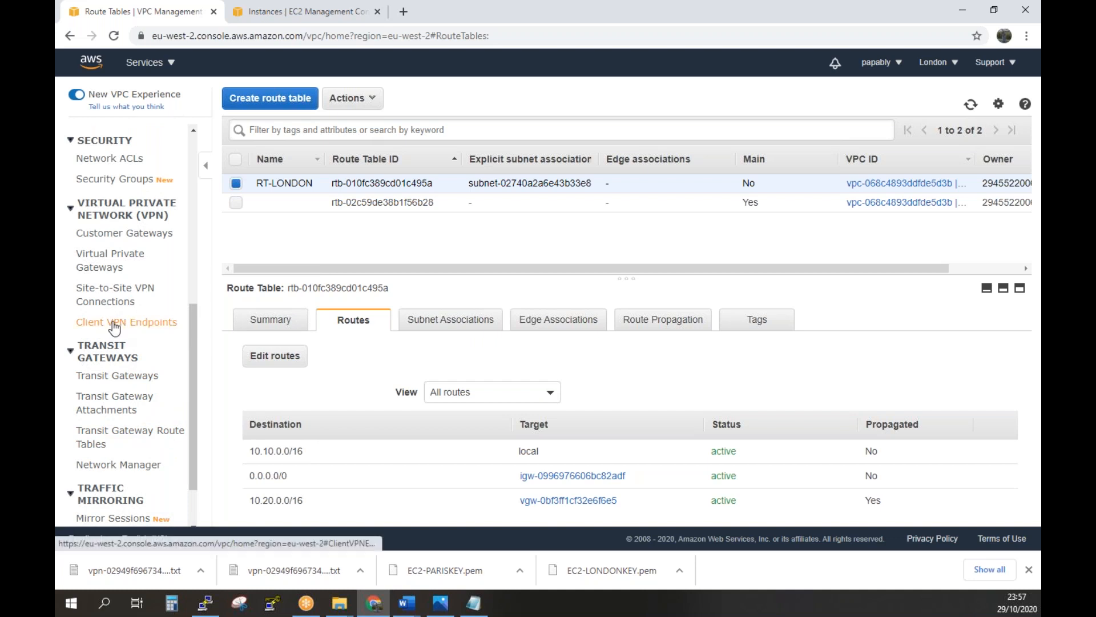
left_click(115, 297)
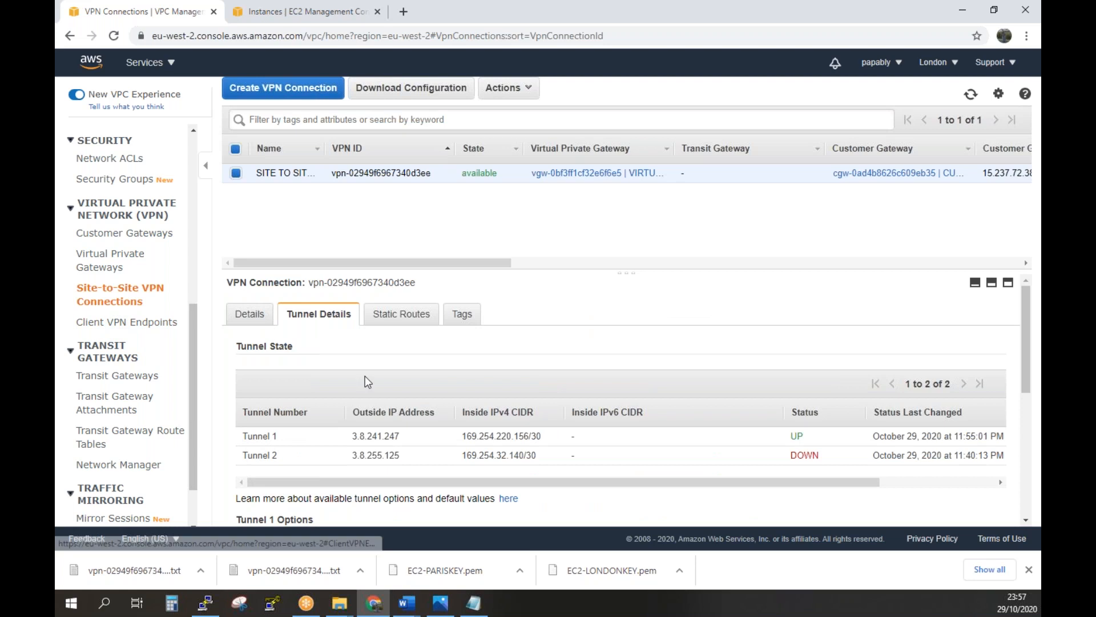
scroll(442, 381, "down", 1)
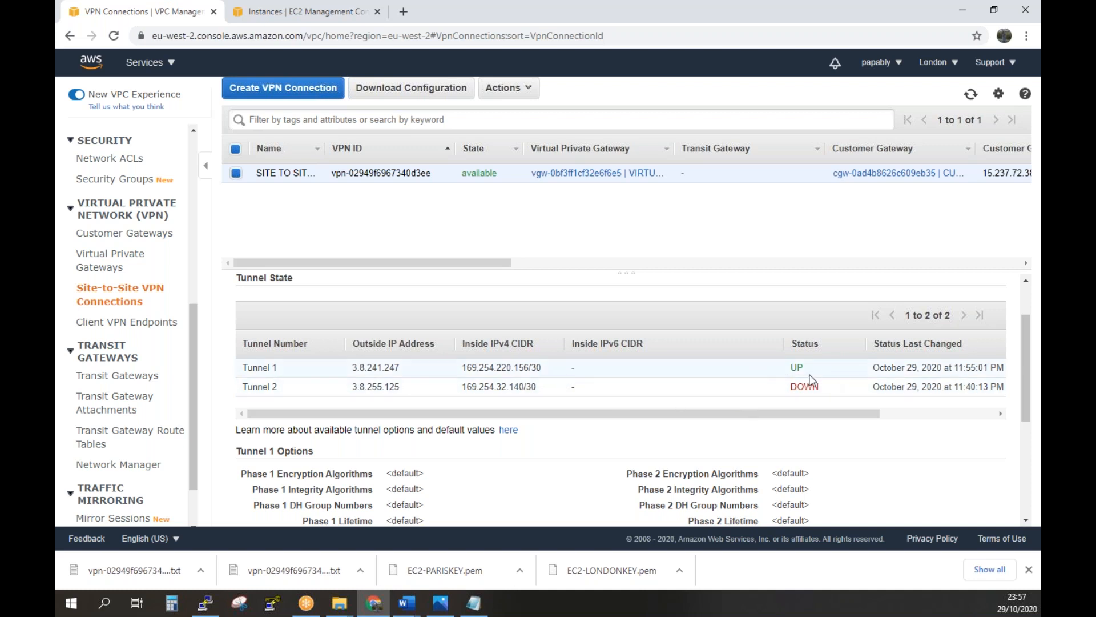
scroll(840, 373, "down", 3)
scroll(839, 372, "up", 6)
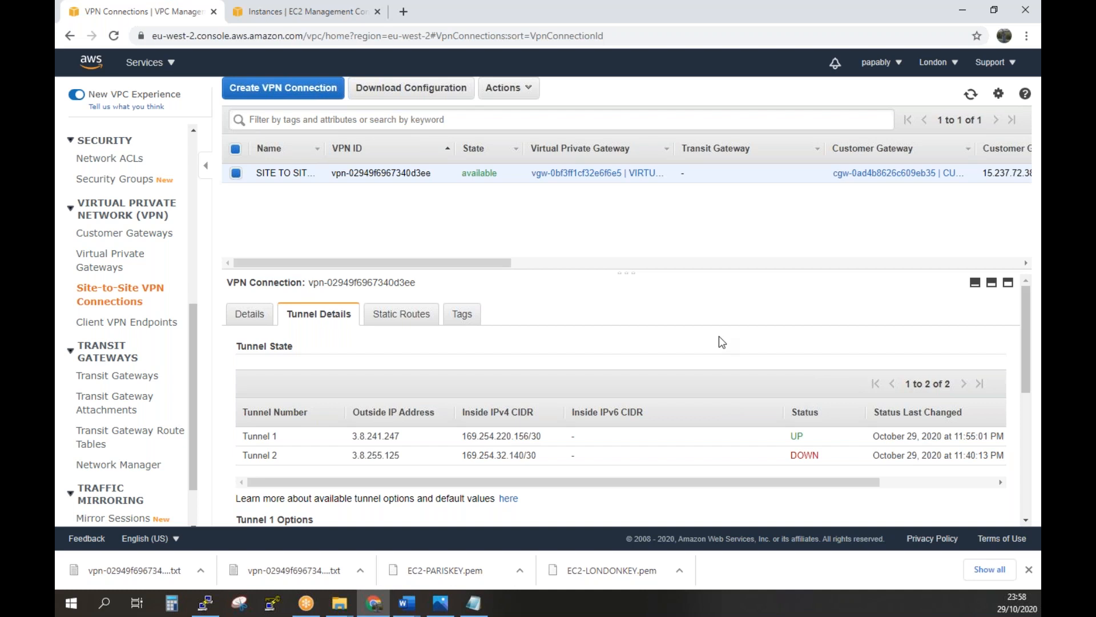
Open the London EC2 instances list and copy the private IPv4 address of EC2-London
left_click(311, 12)
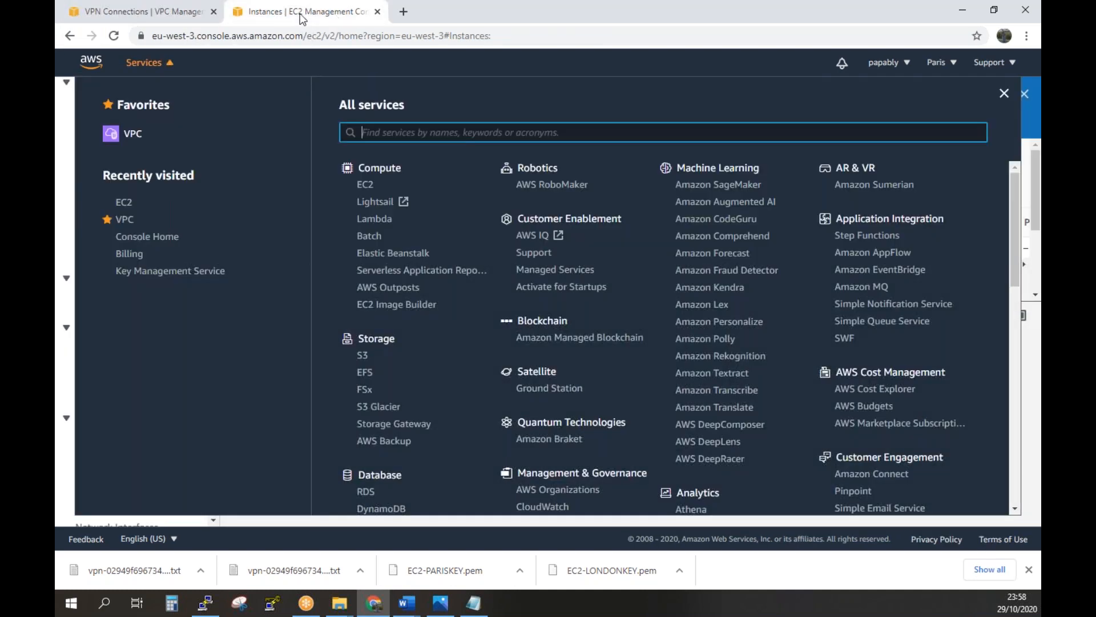
left_click(189, 13)
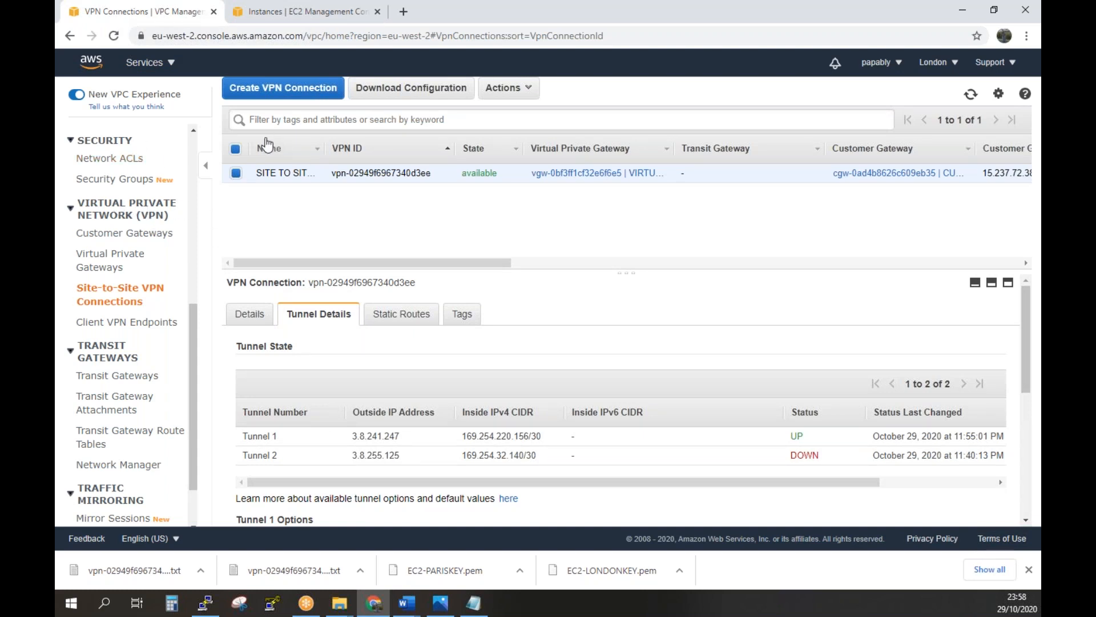
left_click(144, 62)
left_click(123, 220)
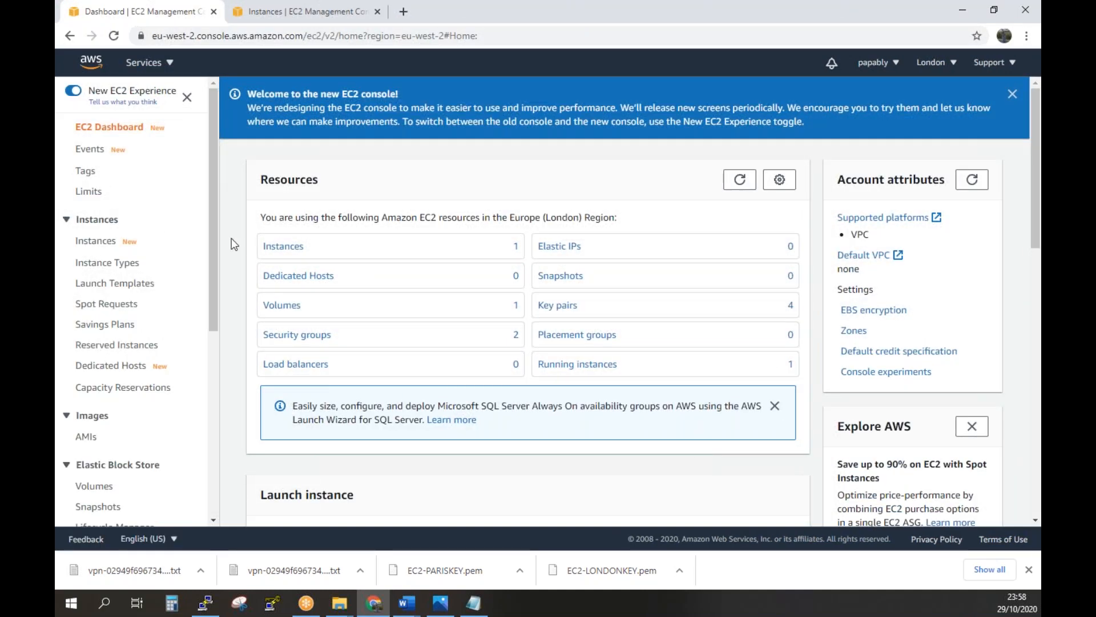
left_click(285, 247)
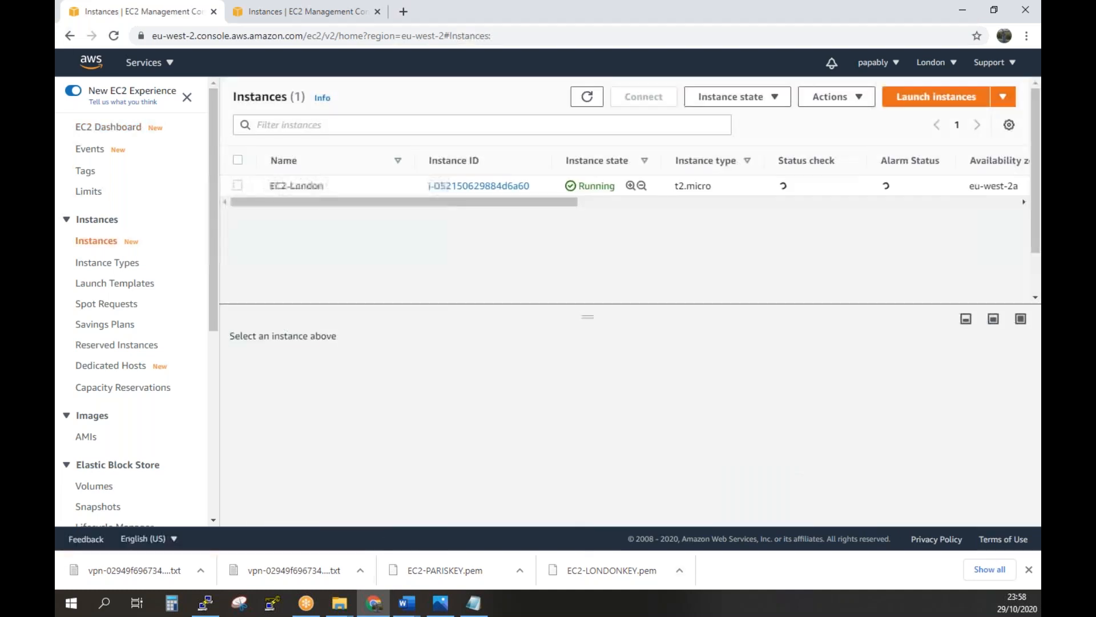
left_click(237, 187)
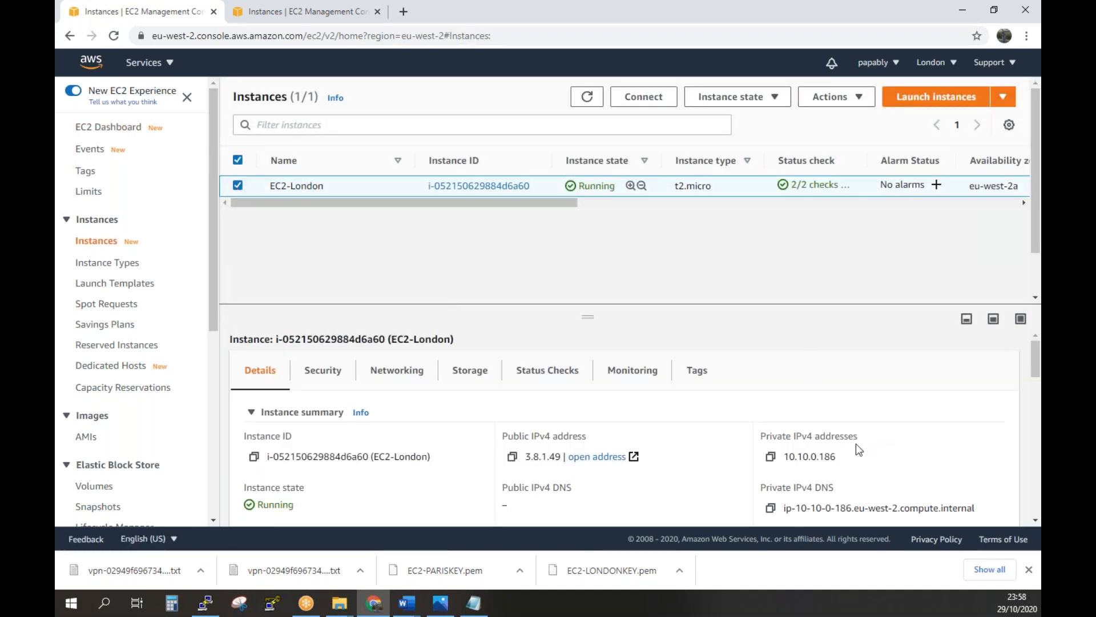
left_click(771, 457)
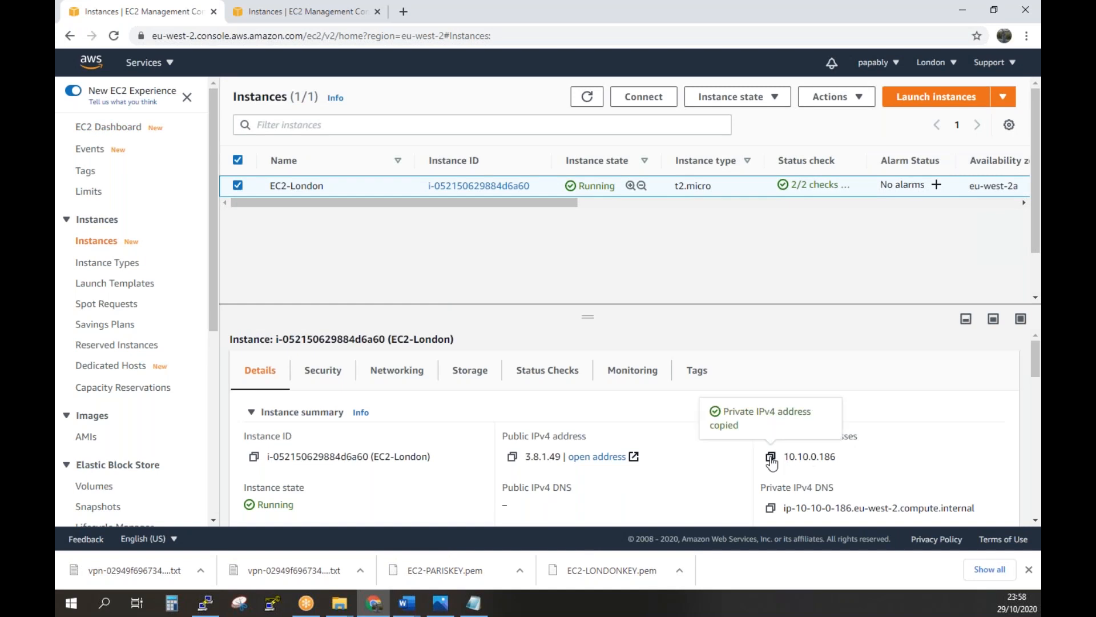
Switch to the PuTTY session on EC2-PARIS and ping EC2-London's private address 10.10.0.186
left_click(212, 609)
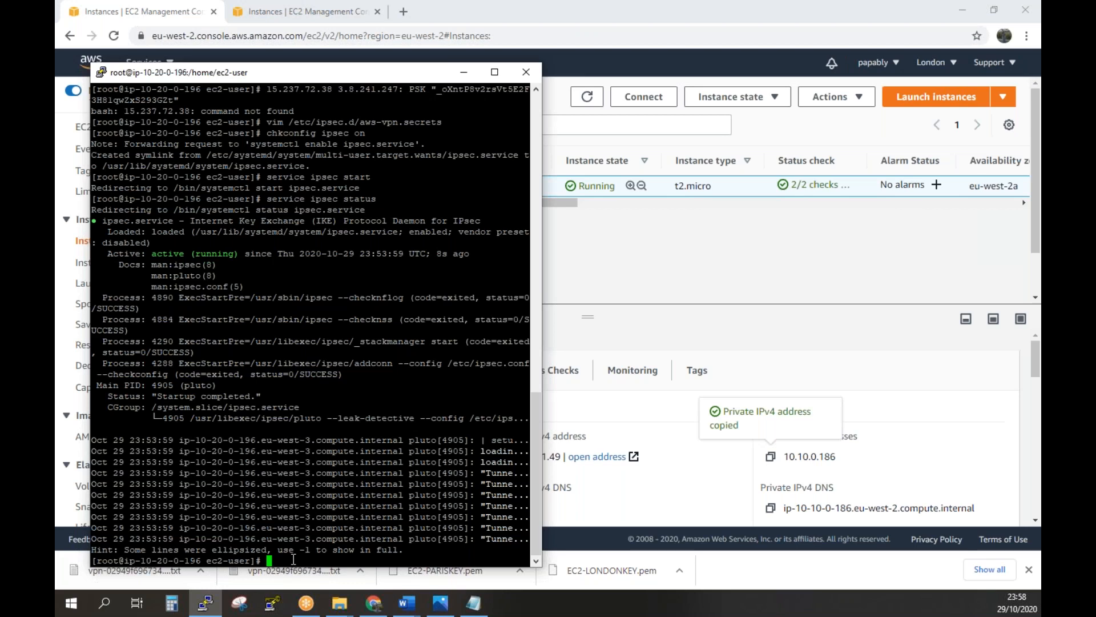
type("ping")
right_click(293, 559)
key("Return")
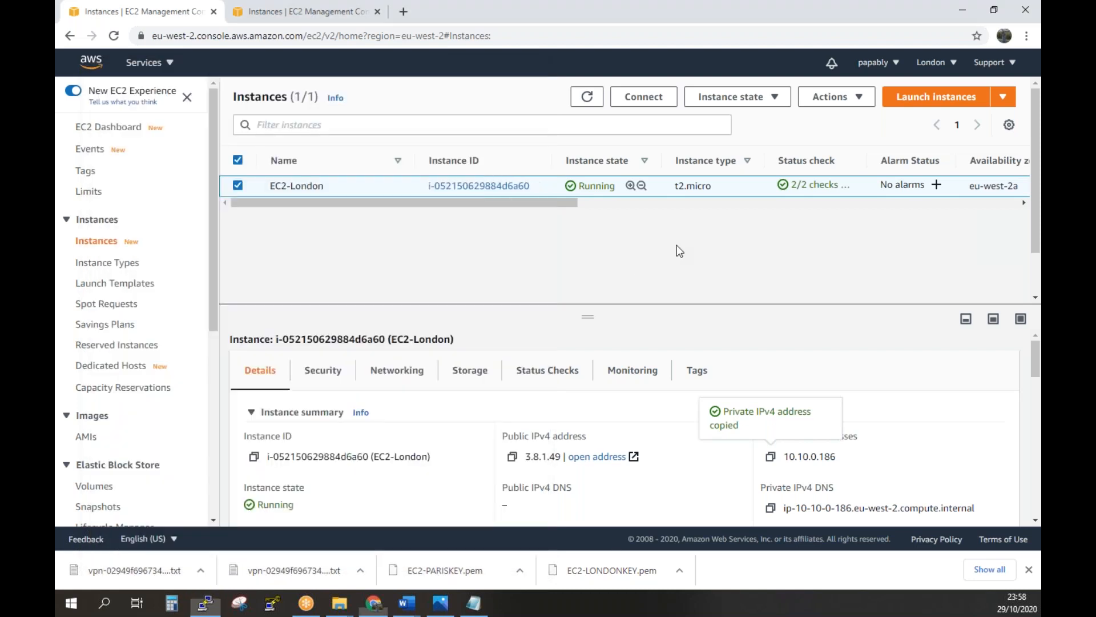
left_click(677, 247)
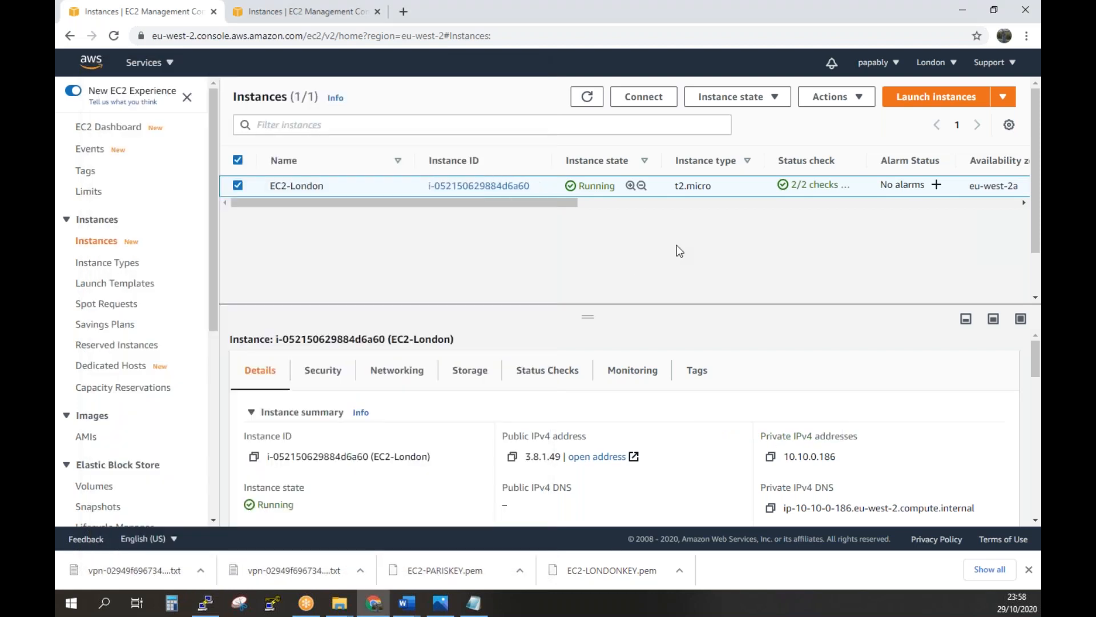
scroll(677, 245, "down", 1)
scroll(646, 255, "up", 1)
scroll(138, 328, "down", 5)
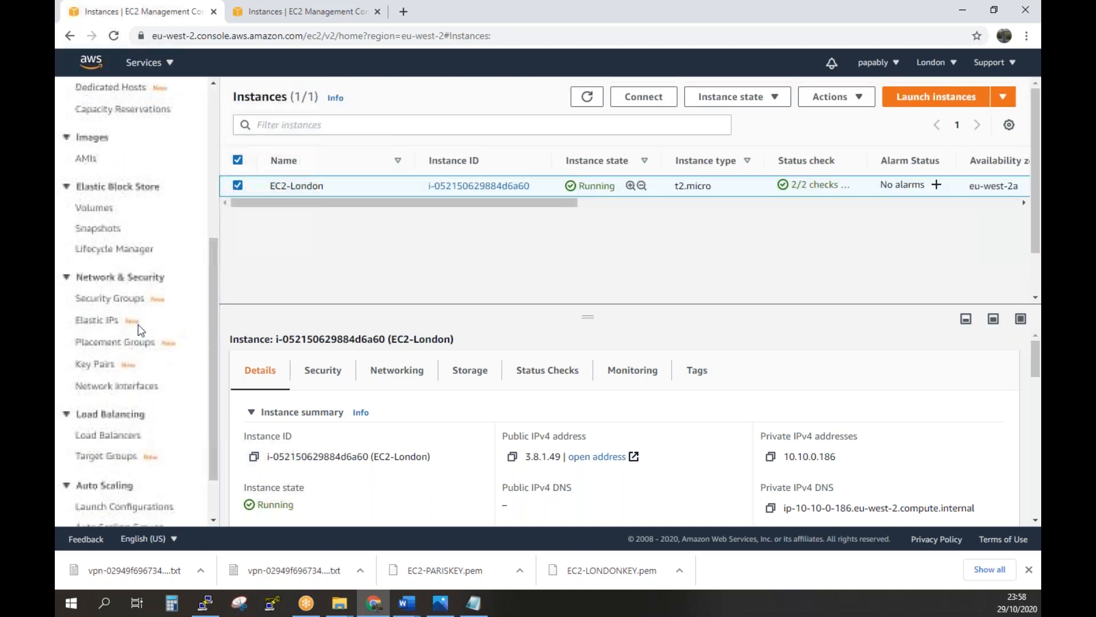
scroll(137, 329, "down", 1)
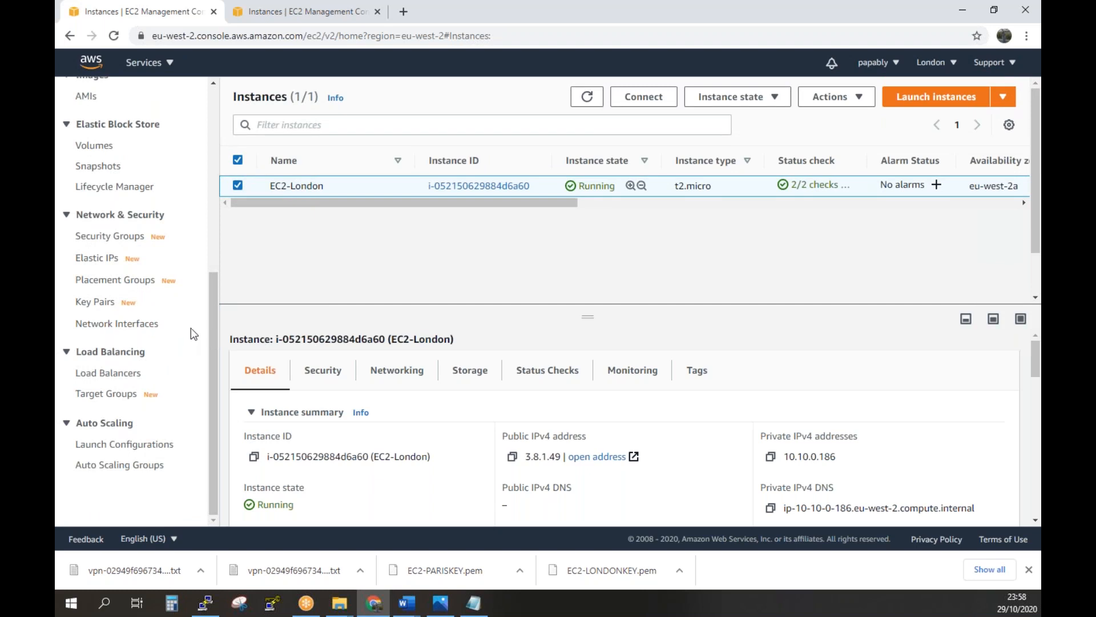
scroll(190, 334, "up", 4)
scroll(126, 212, "up", 2)
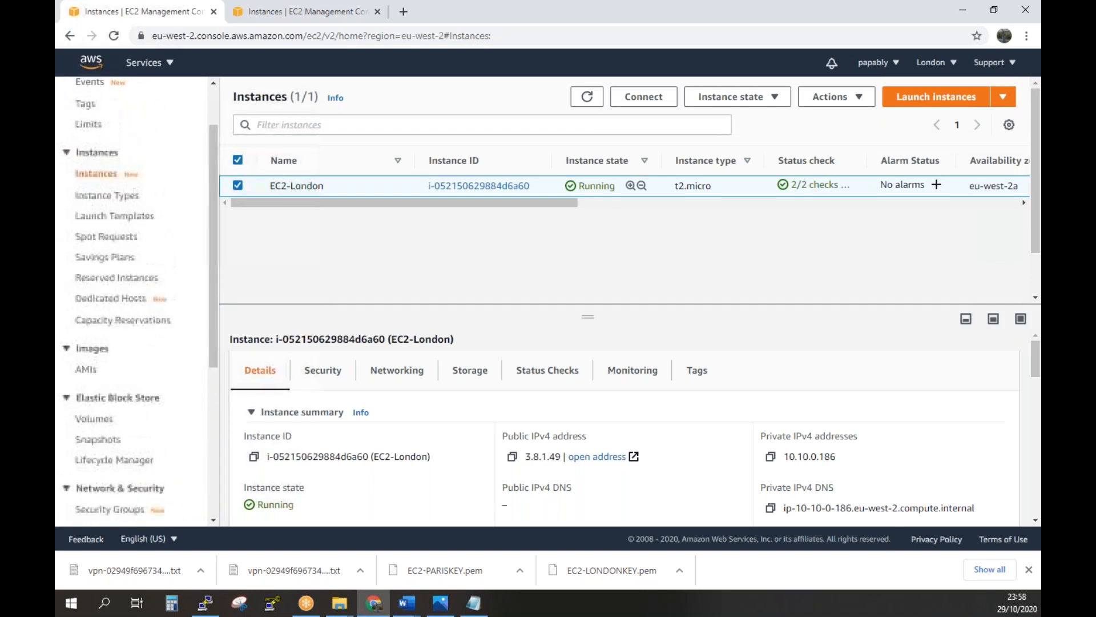